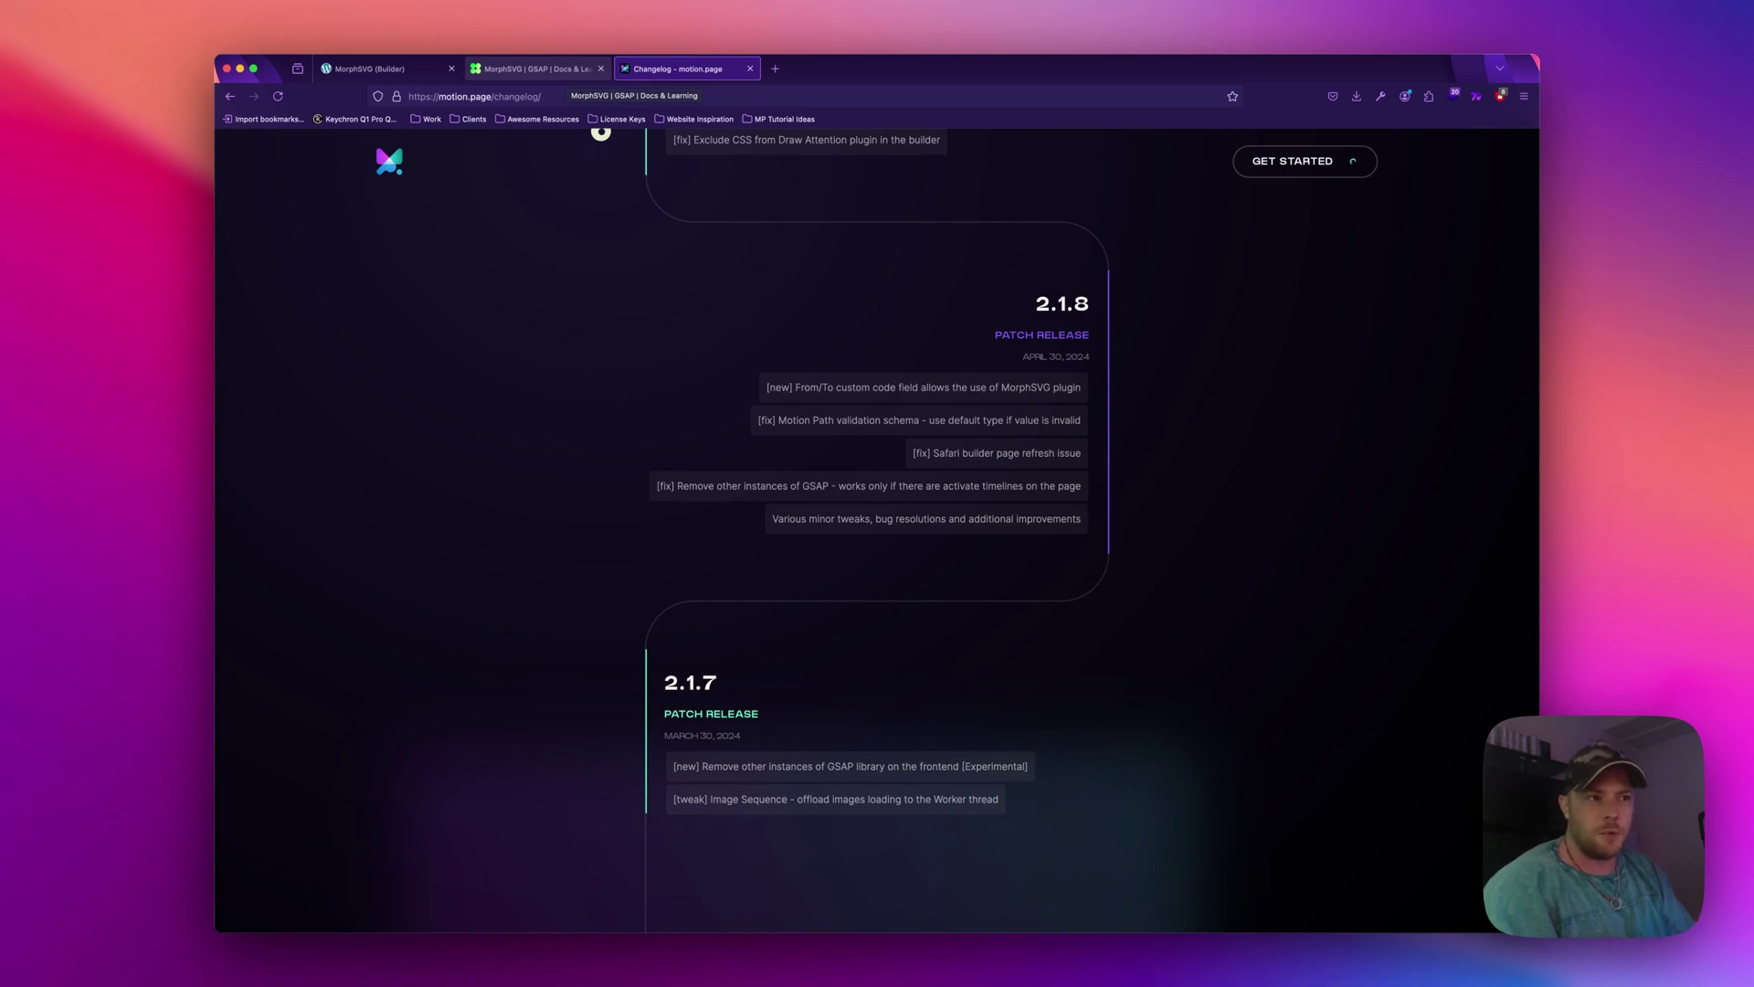
Switch to the GSAP MorphSVG documentation and review the Quick Start section with its minimal usage example.
left_click(548, 68)
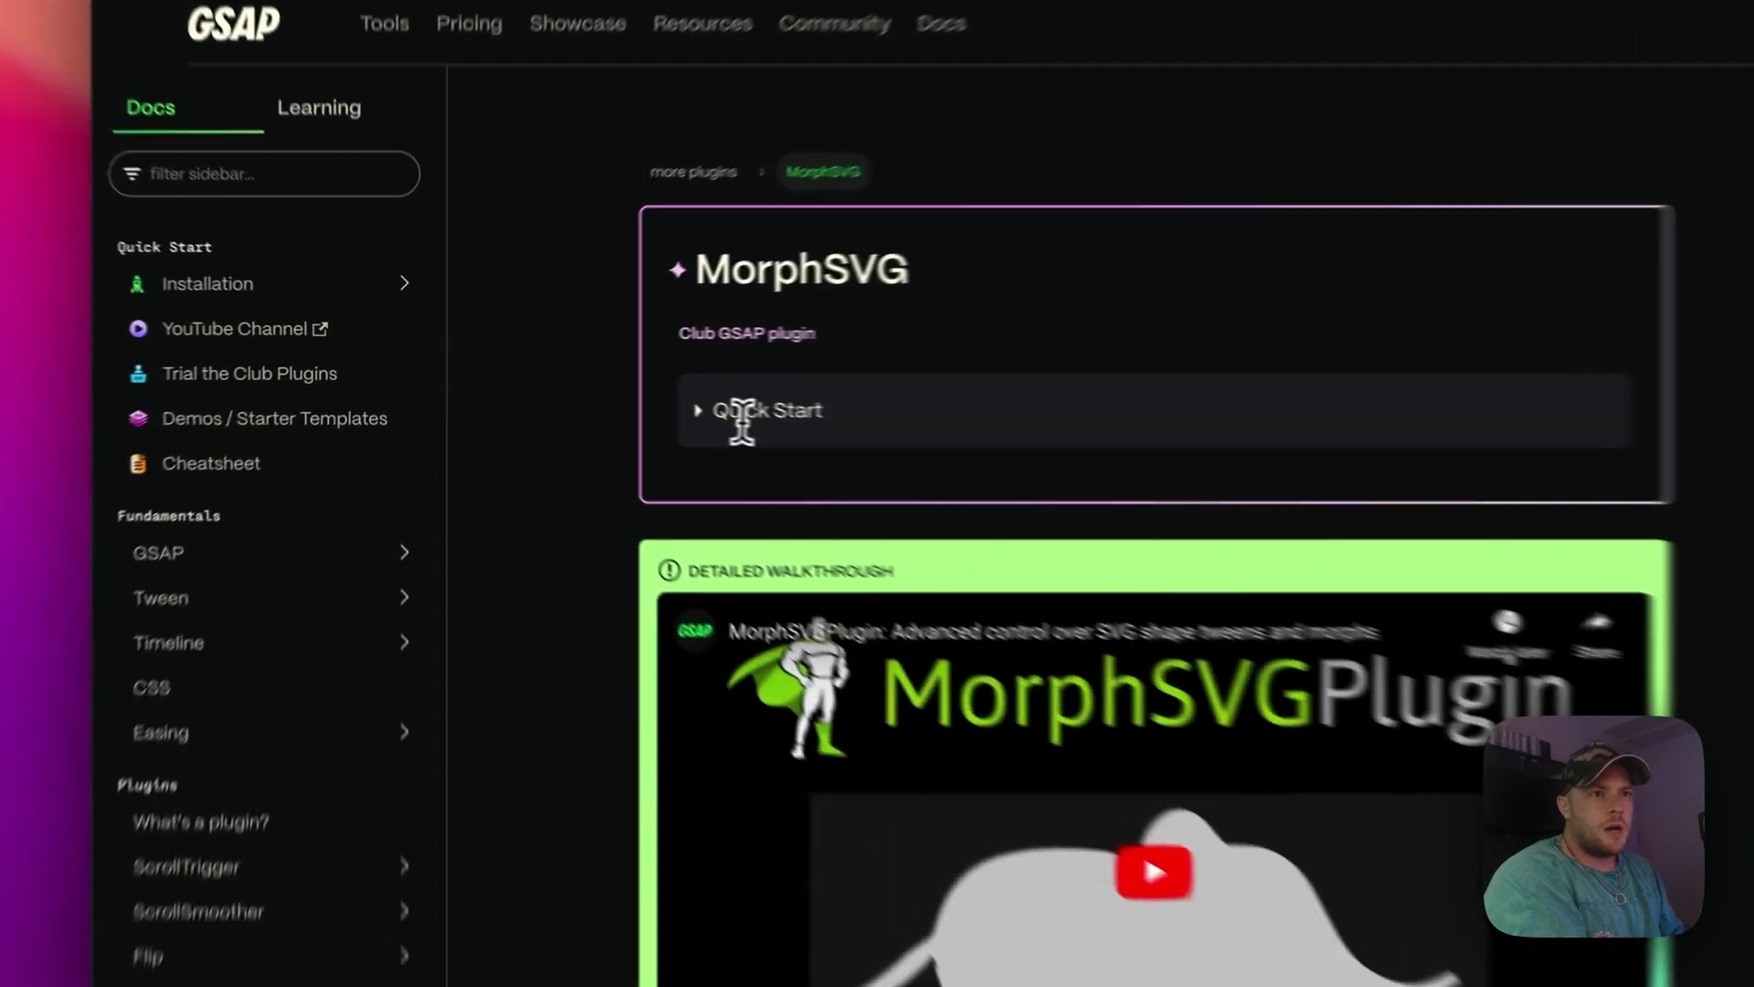
left_click(605, 382)
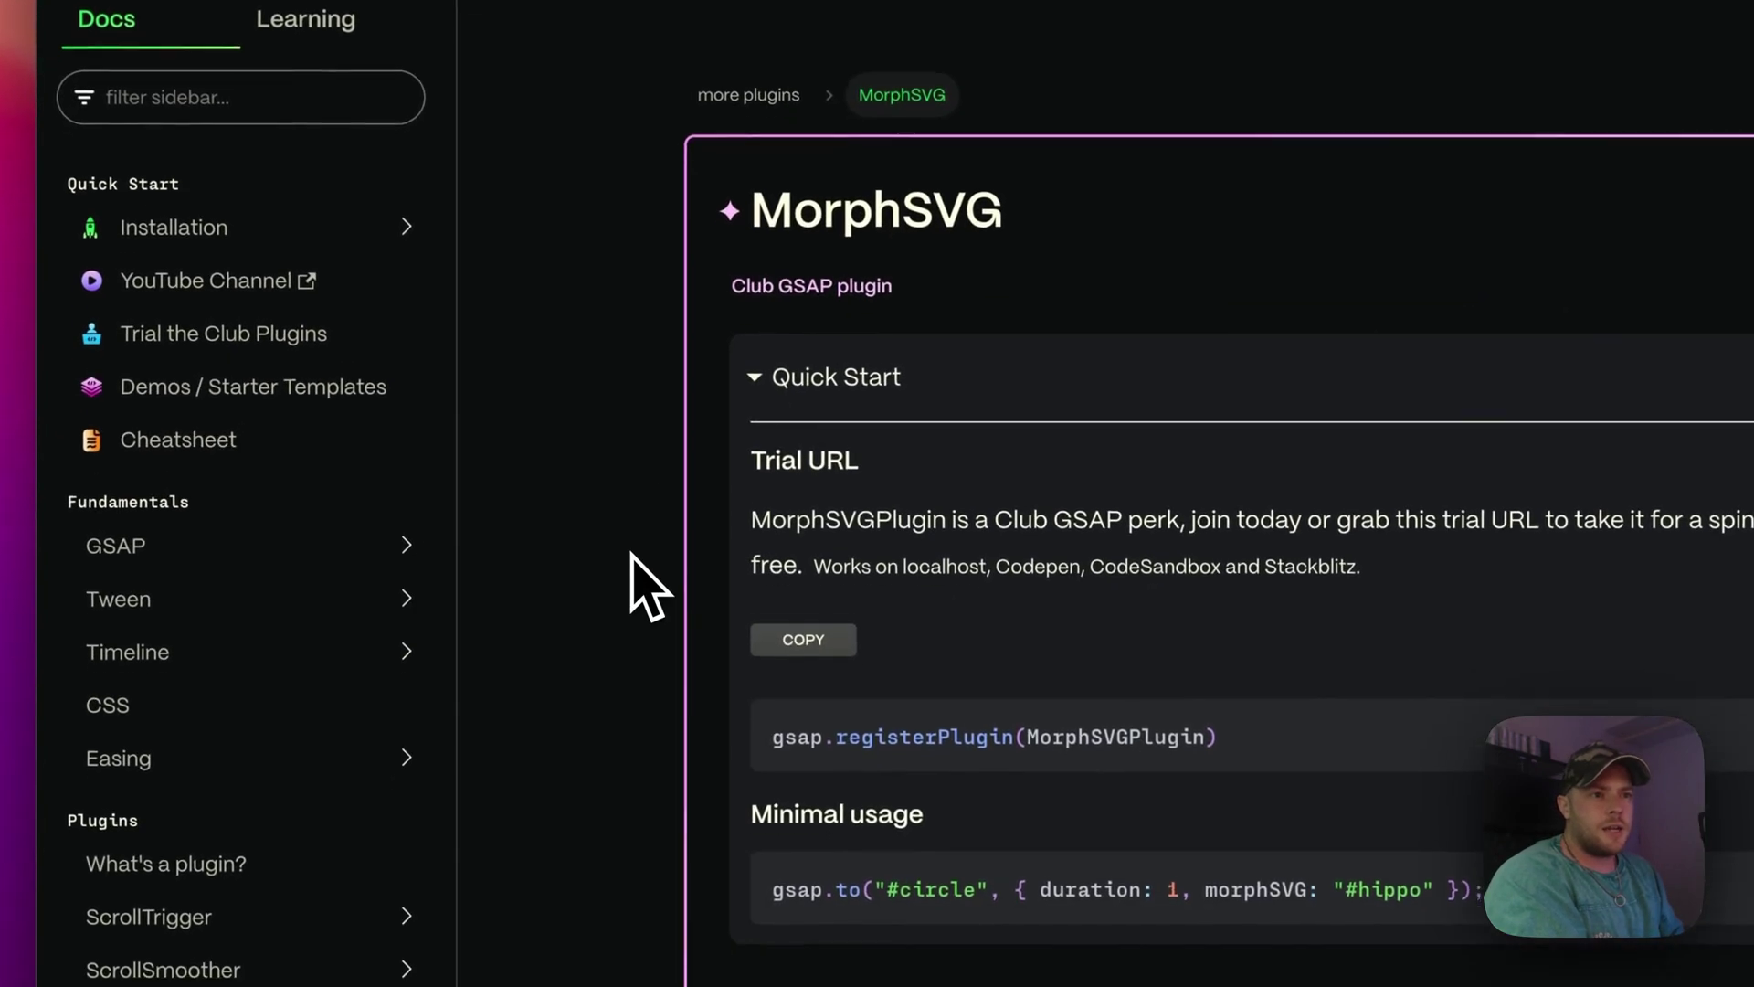
scroll(632, 555, "down", 3)
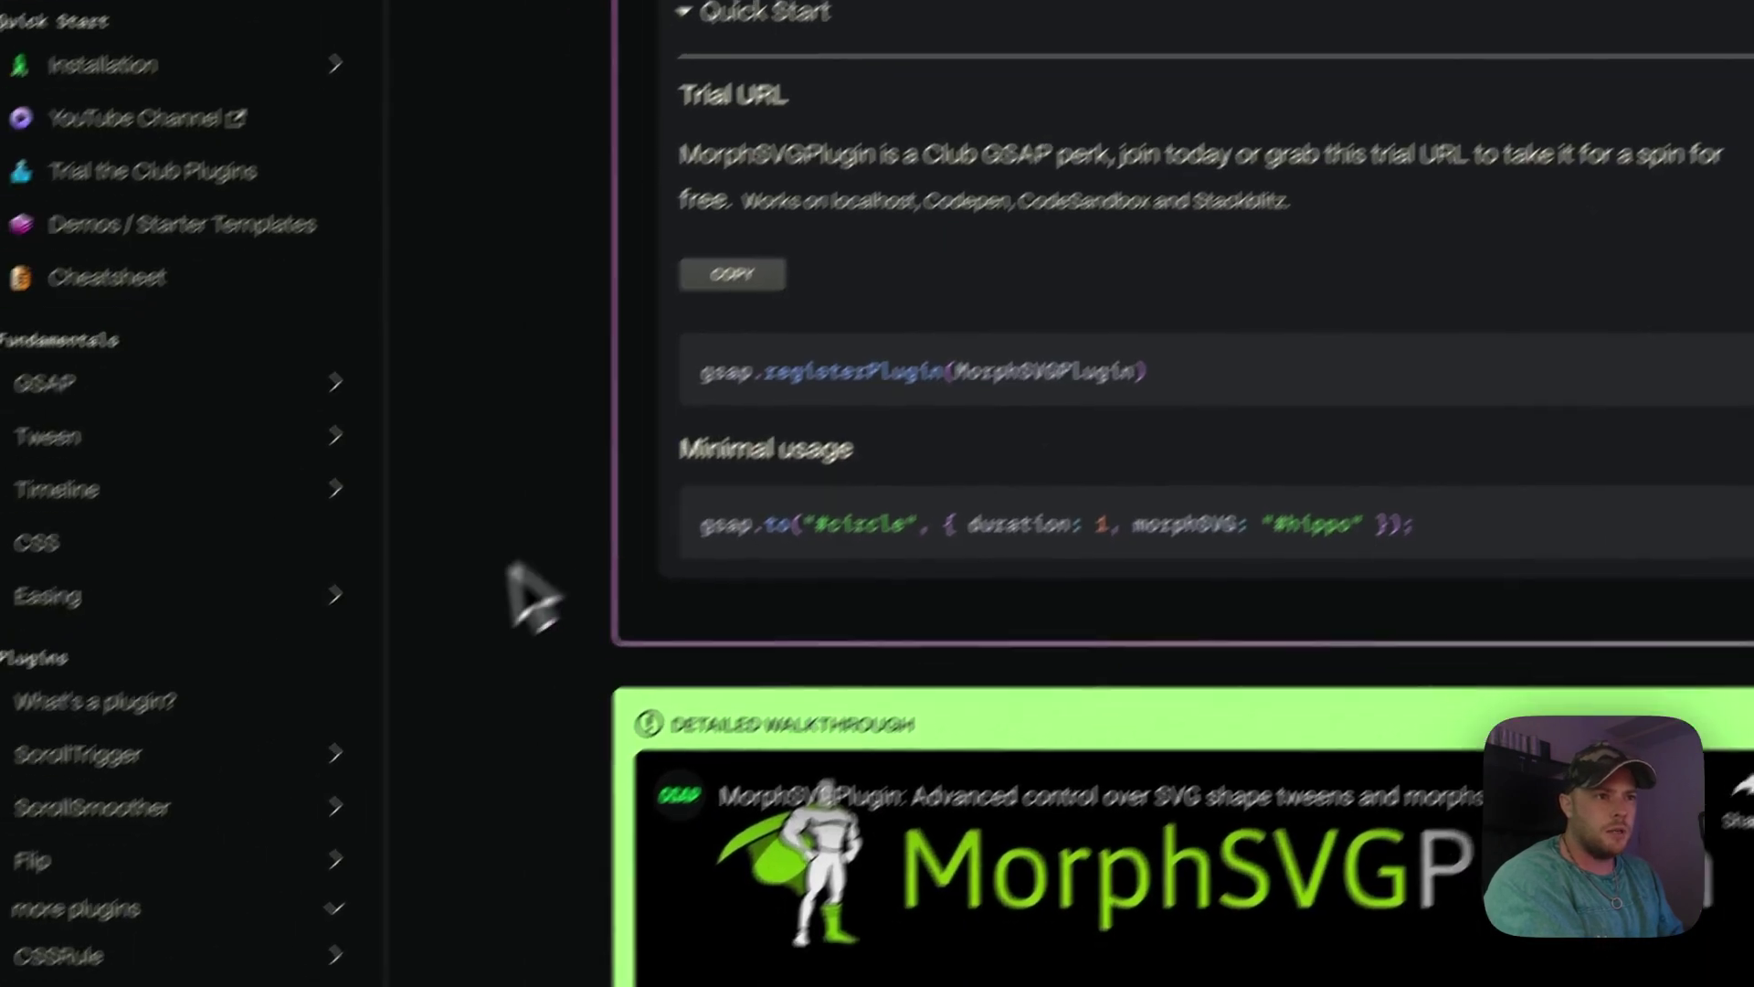
scroll(535, 596, "down", 5)
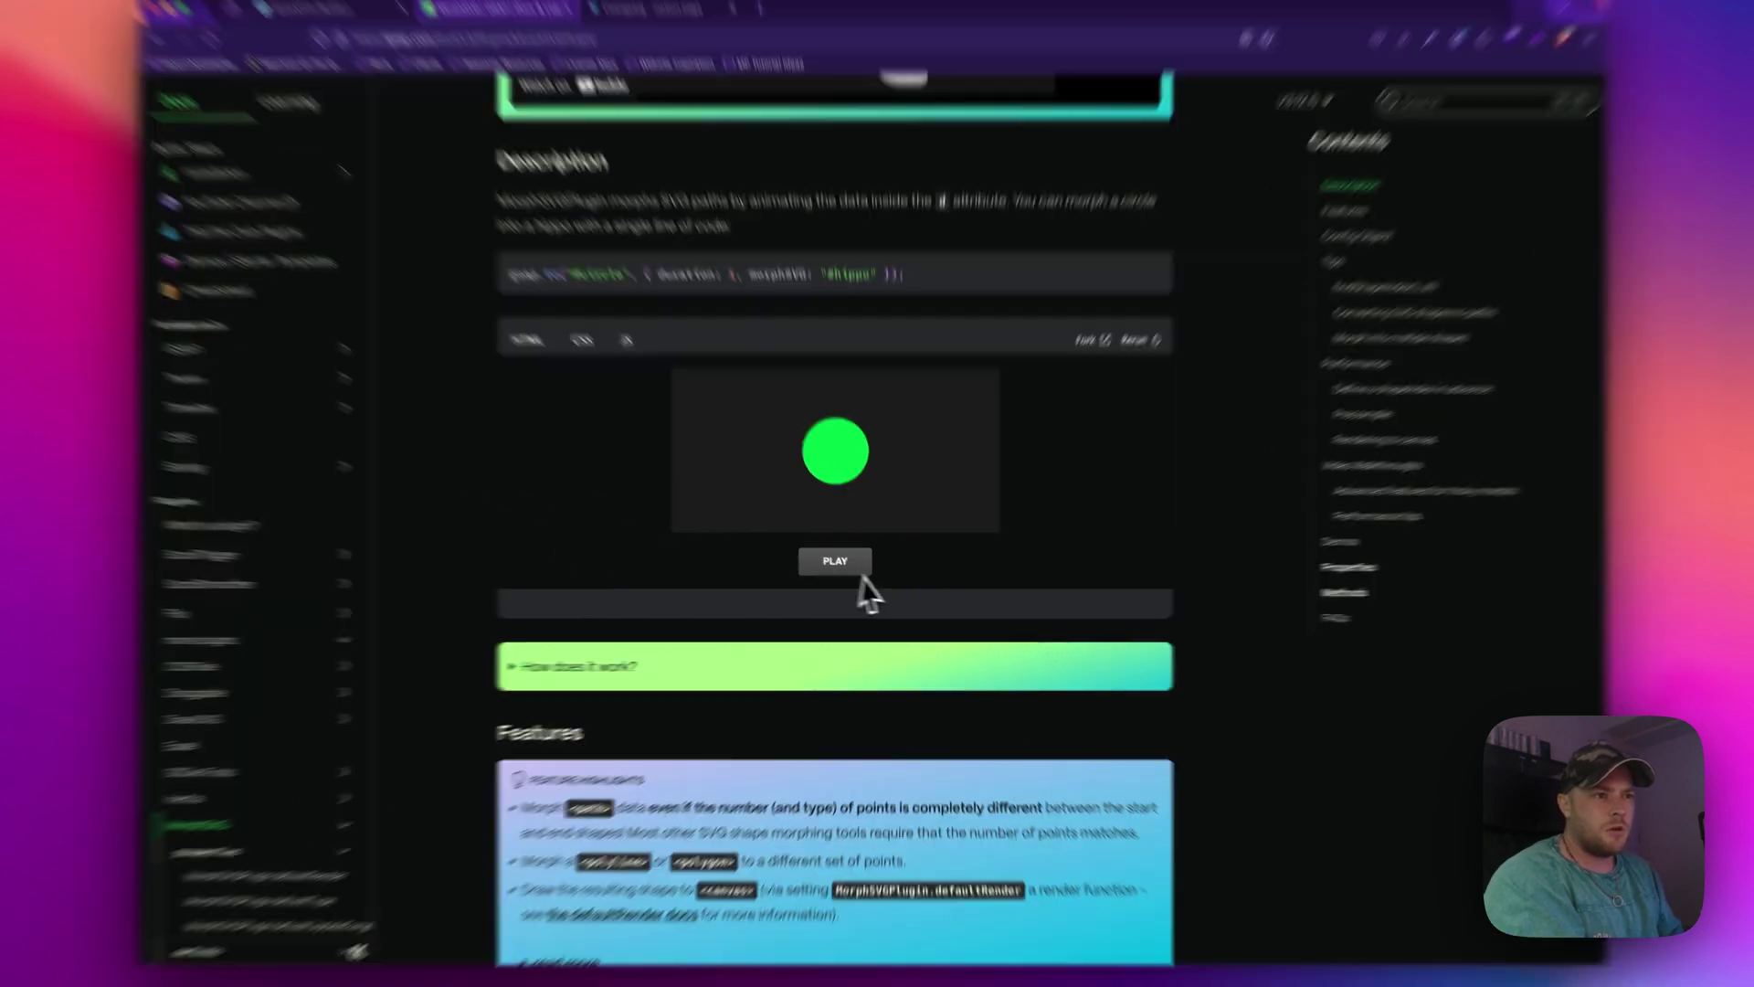
Play the circle-to-hippo demo, then review the feature highlights and the "How does it work?" explanation.
left_click(842, 568)
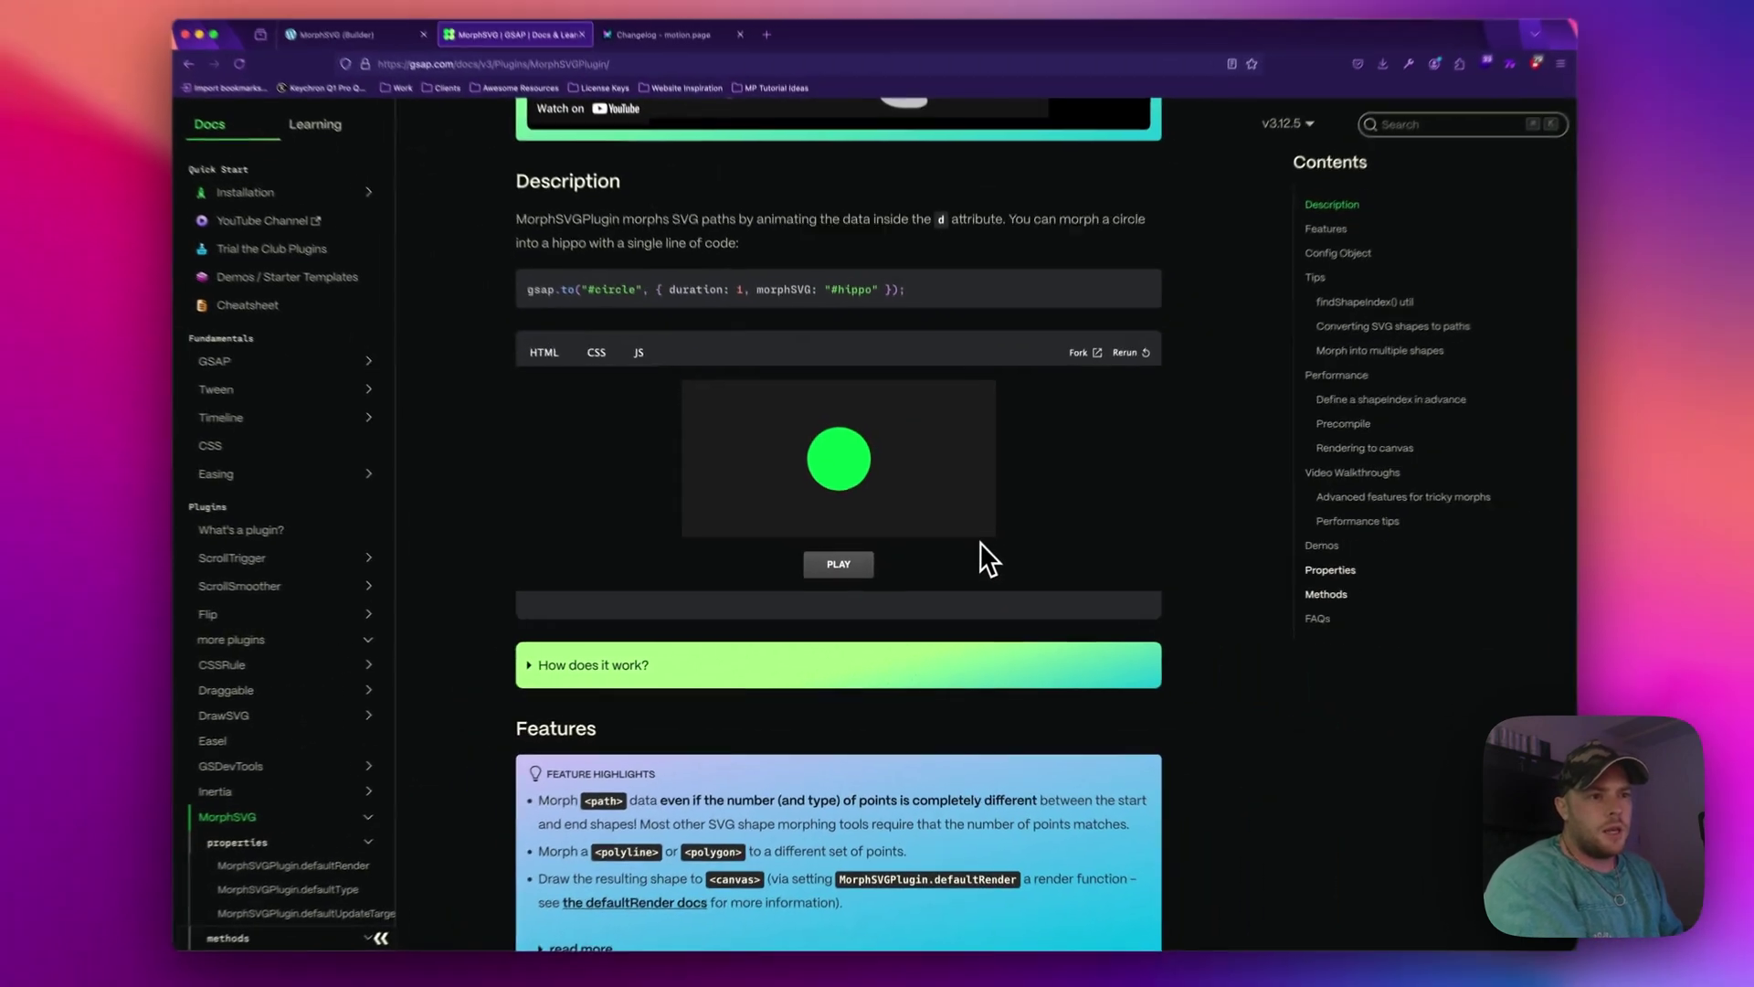
scroll(497, 530, "down", 3)
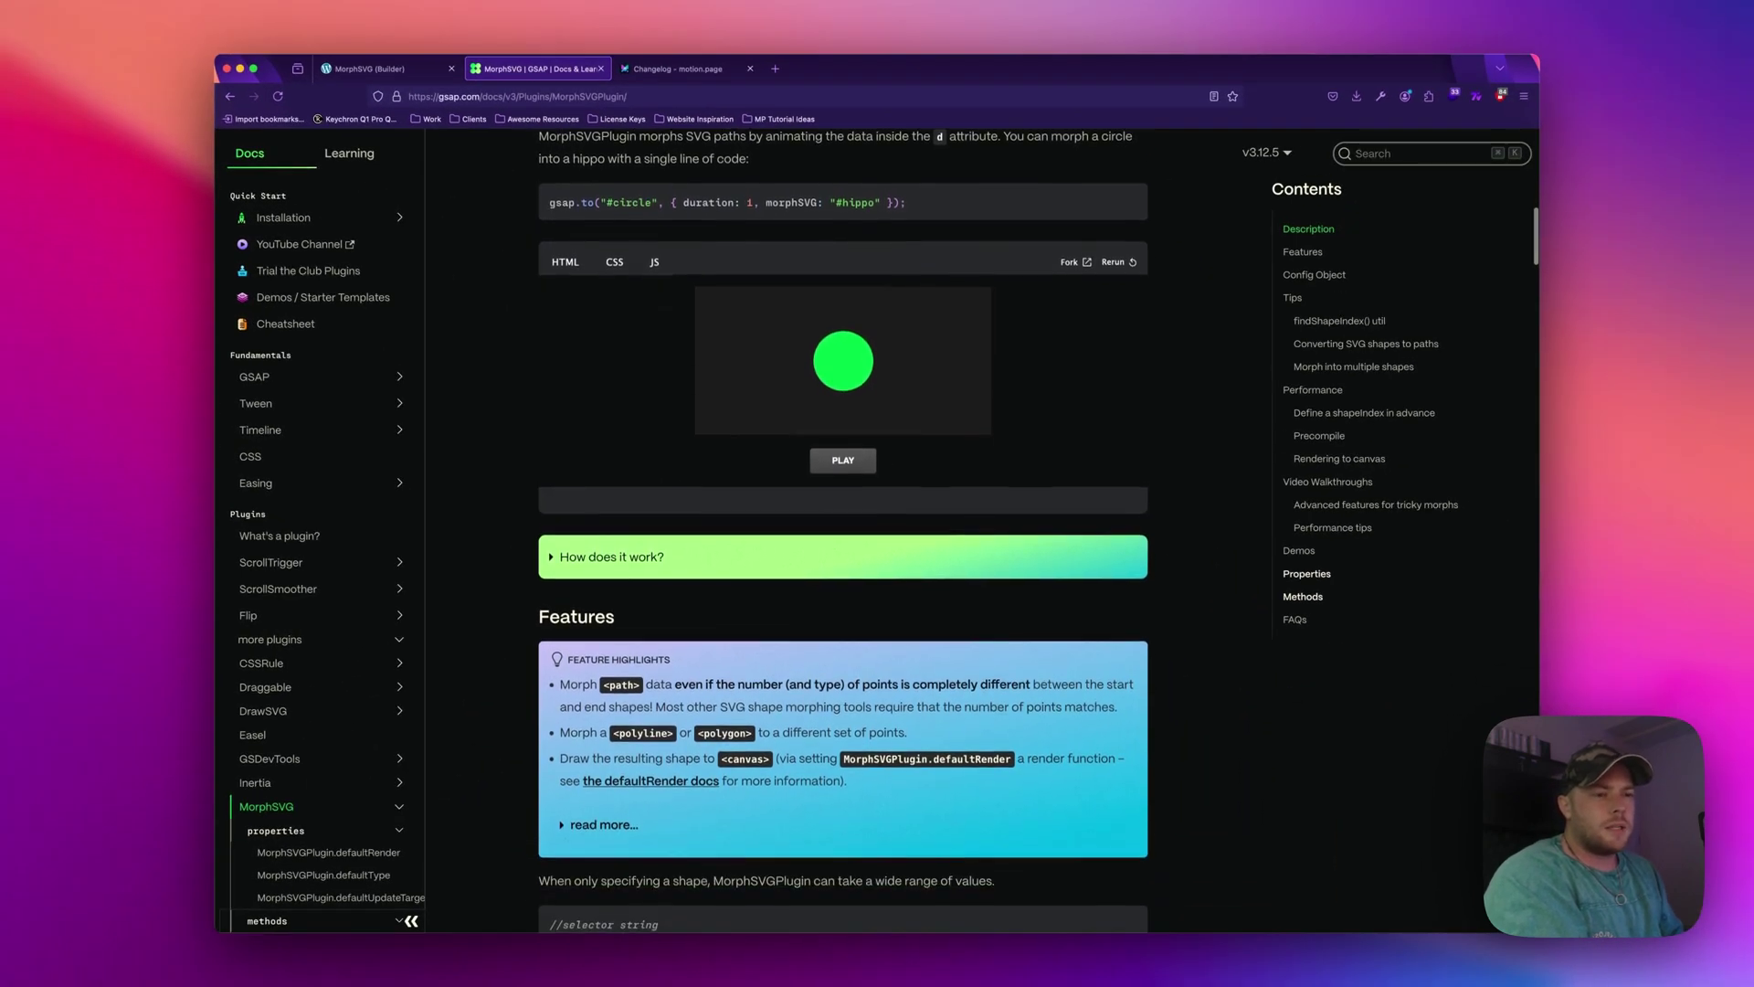
scroll(842, 530, "down", 5)
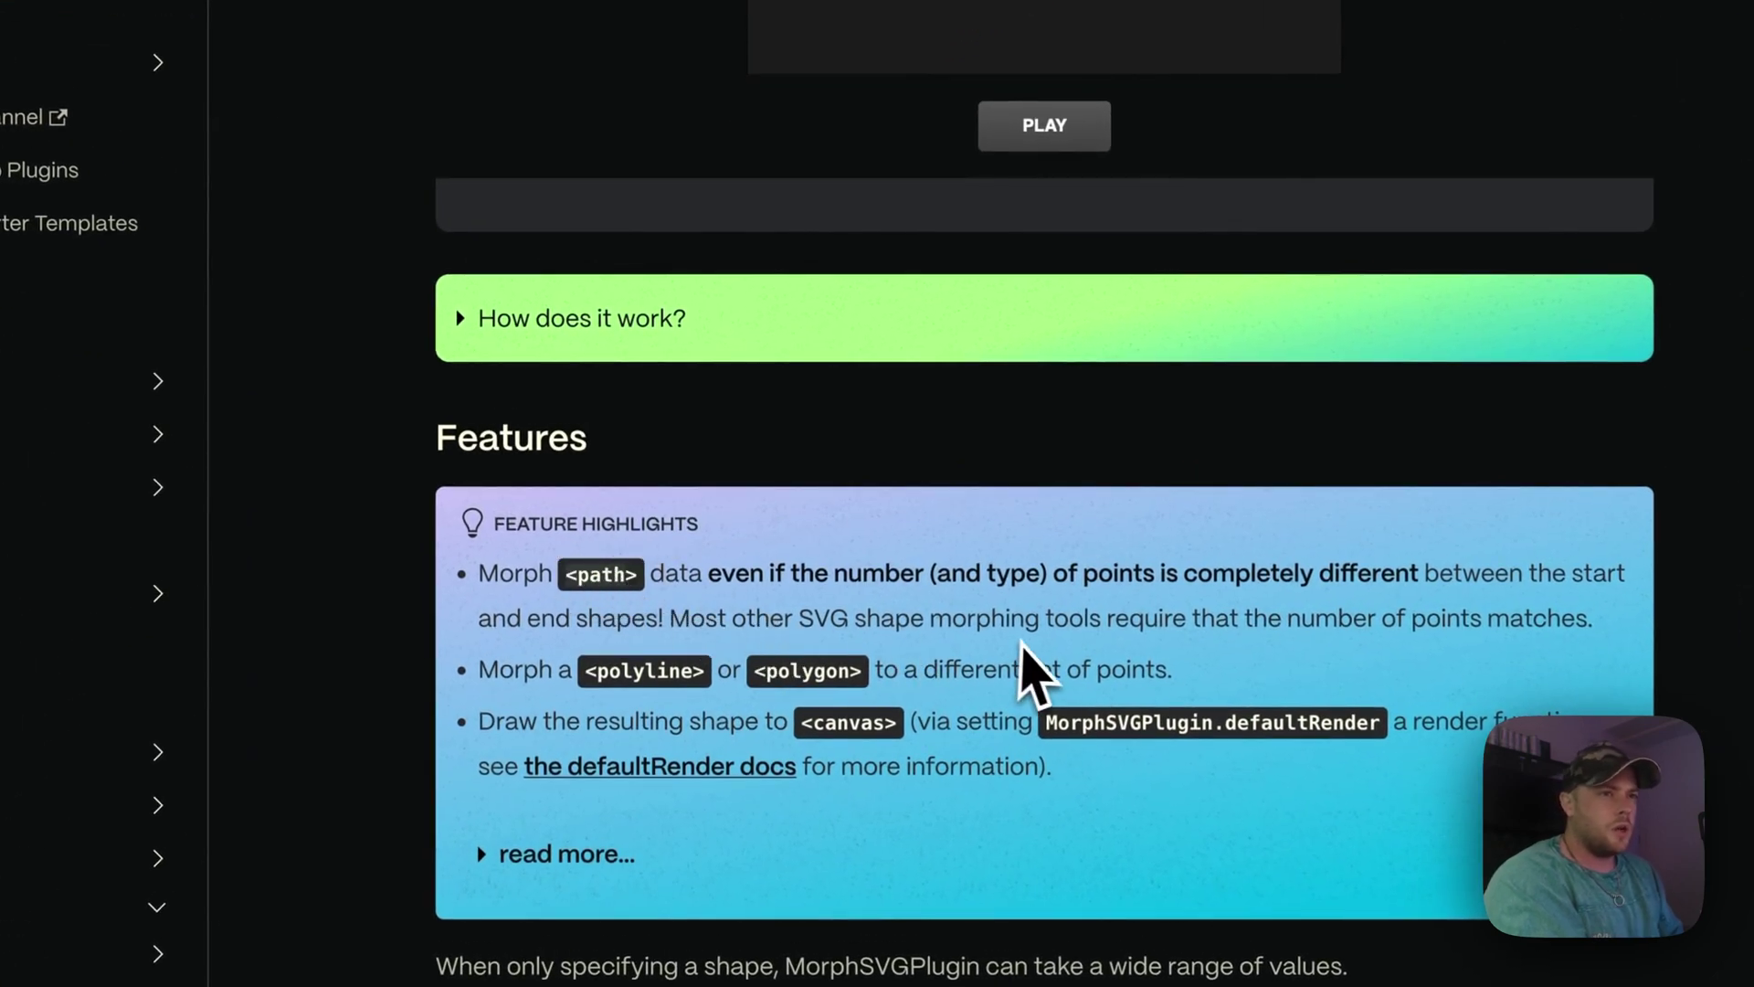
left_click(644, 327)
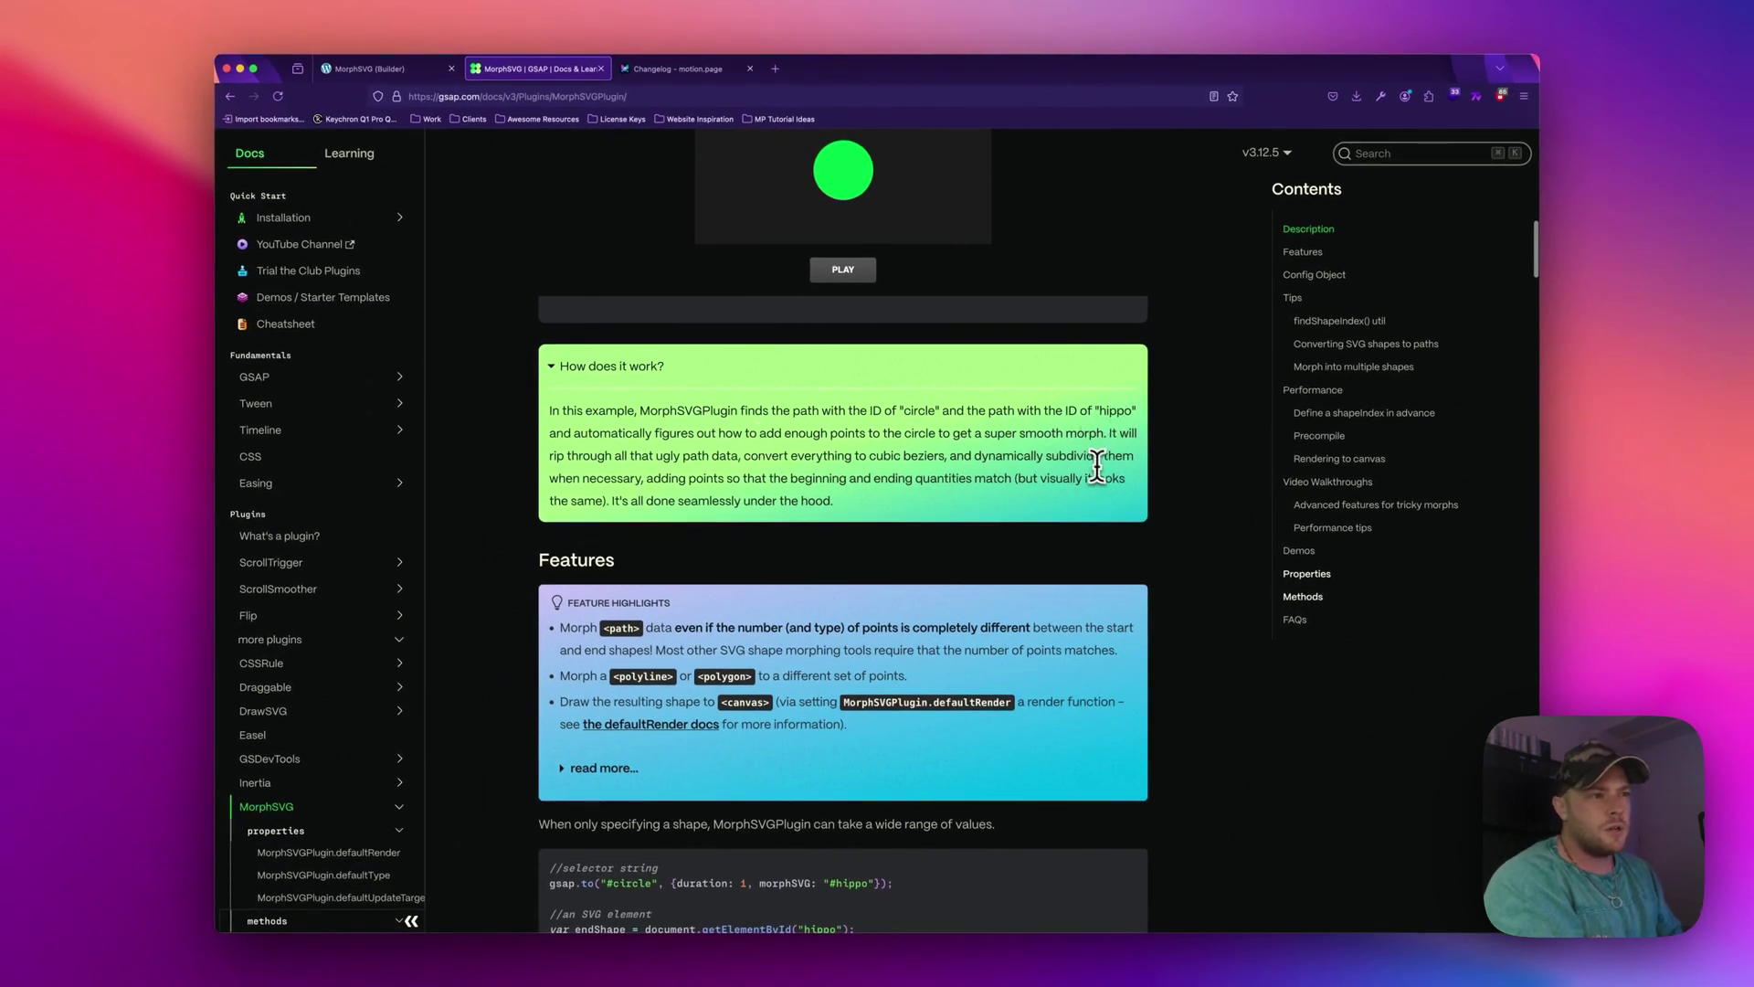
scroll(1093, 437, "up", 5)
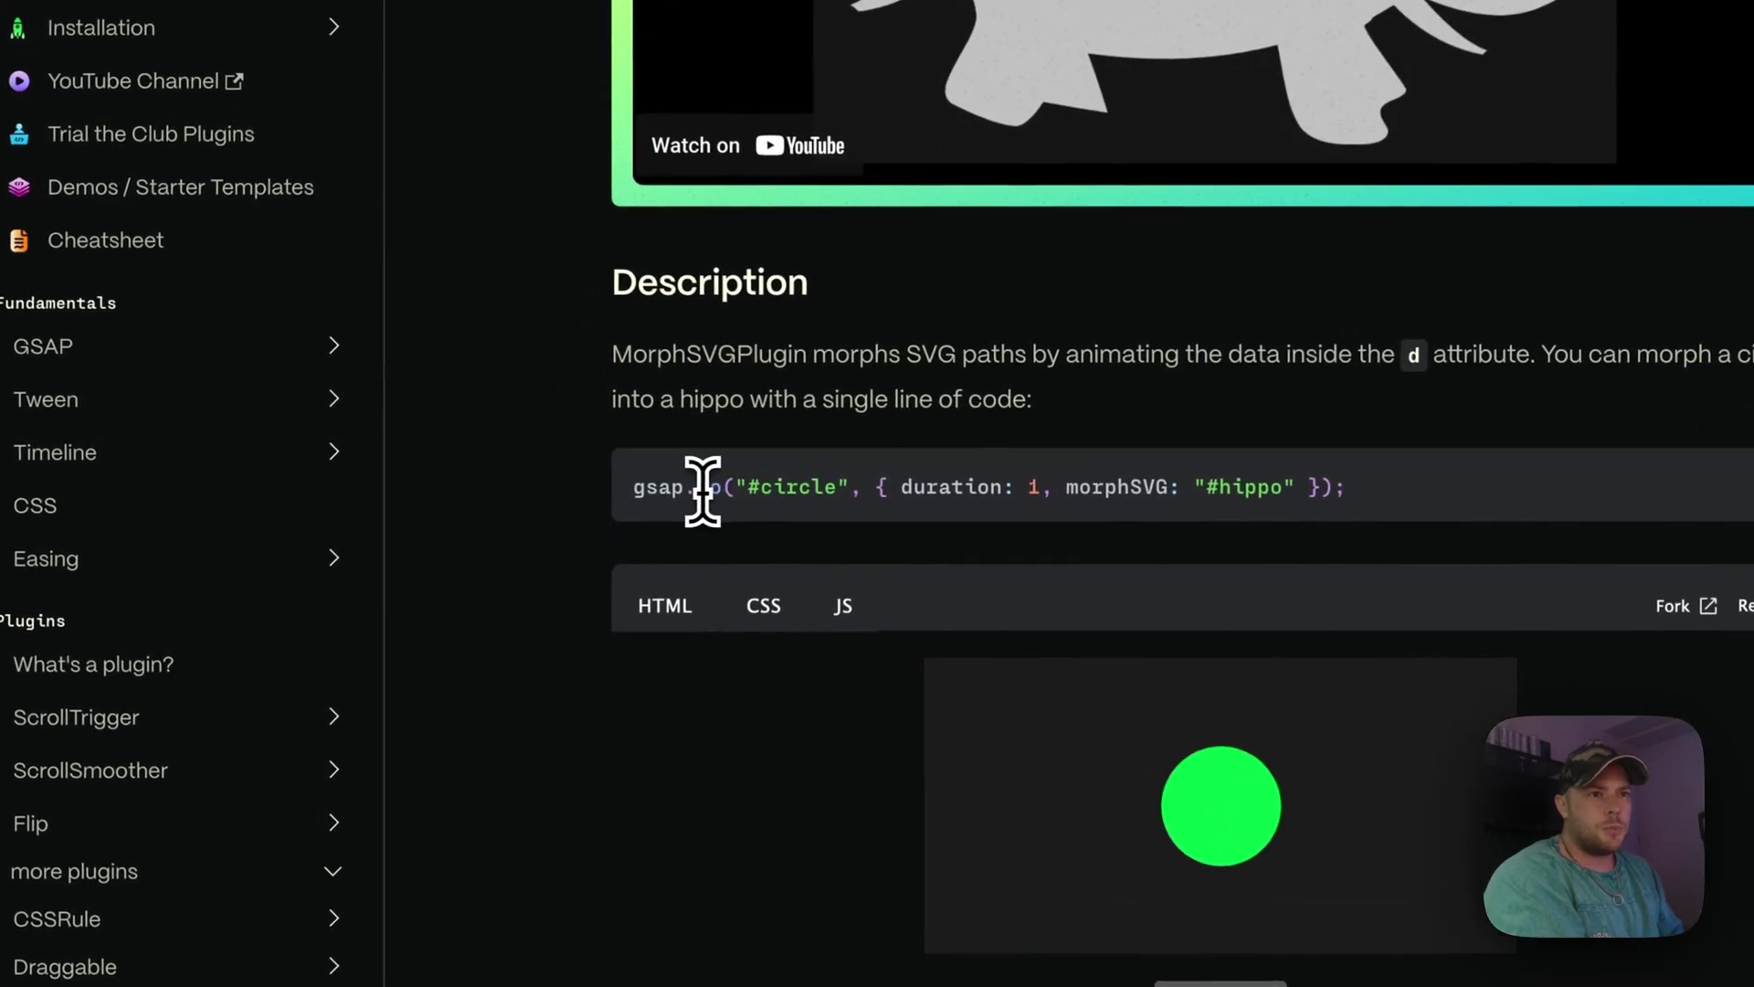
Examine the #circle target and the morphSVG: "#hippo" property in the description's gsap.to code line.
left_click_drag(745, 490, 833, 493)
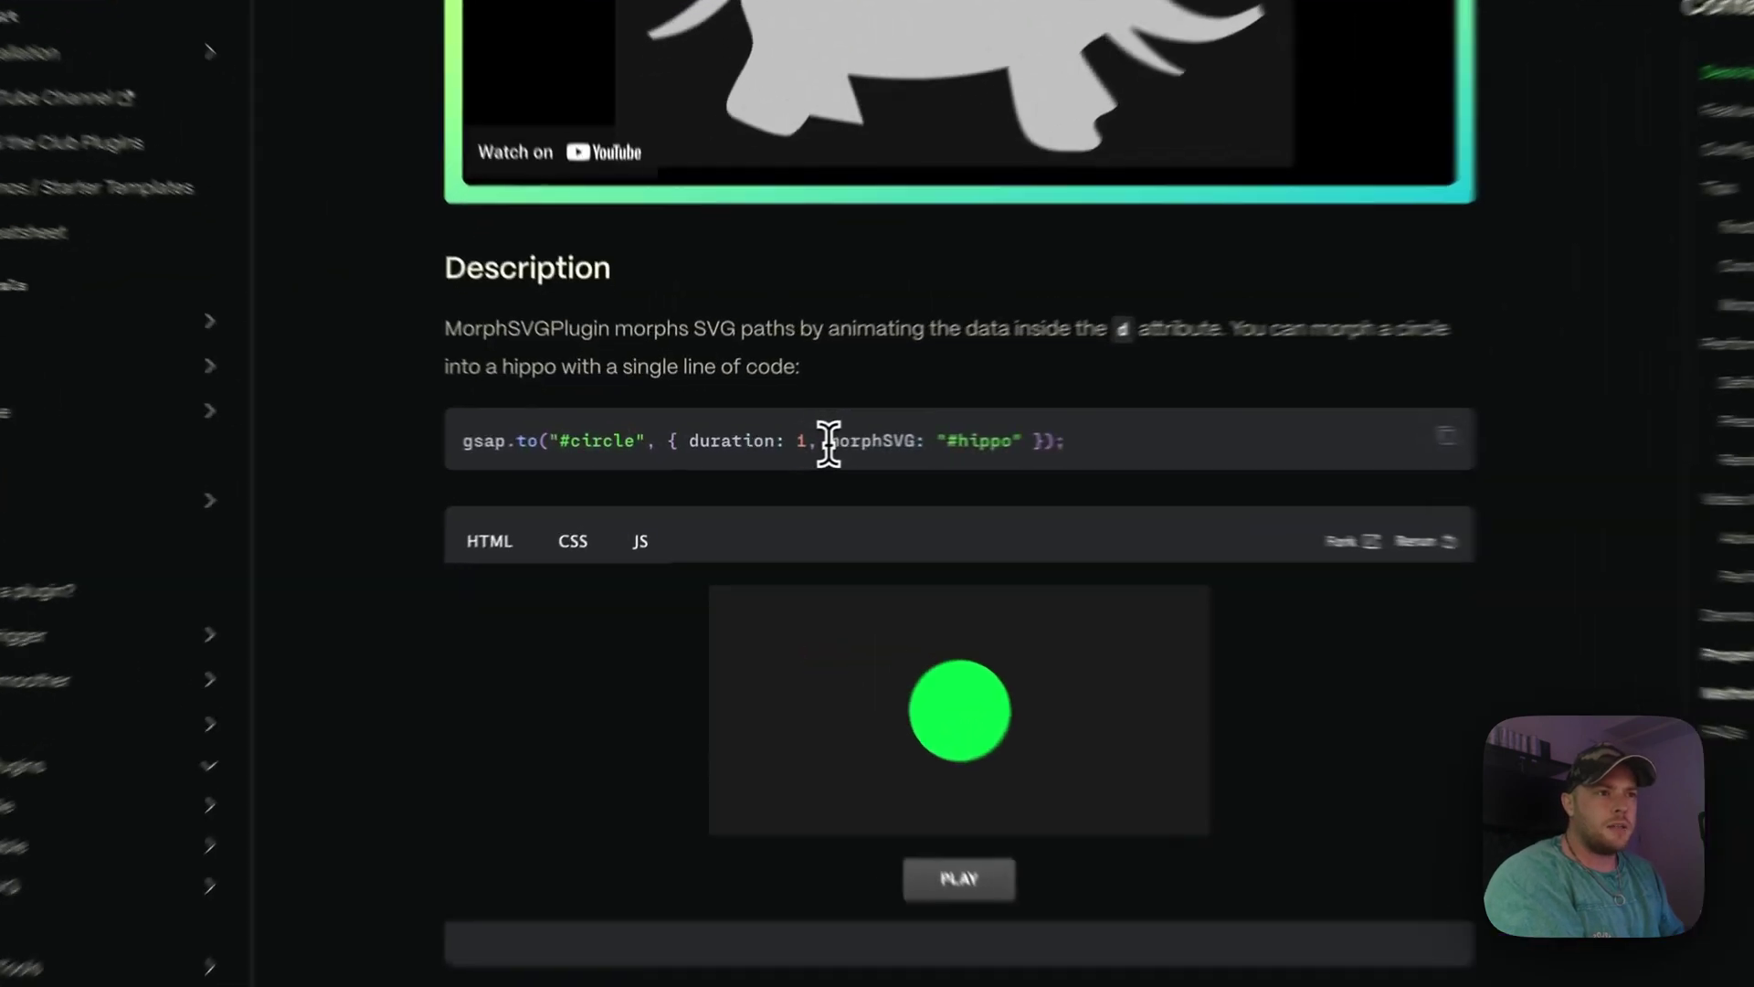
left_click_drag(764, 447, 880, 451)
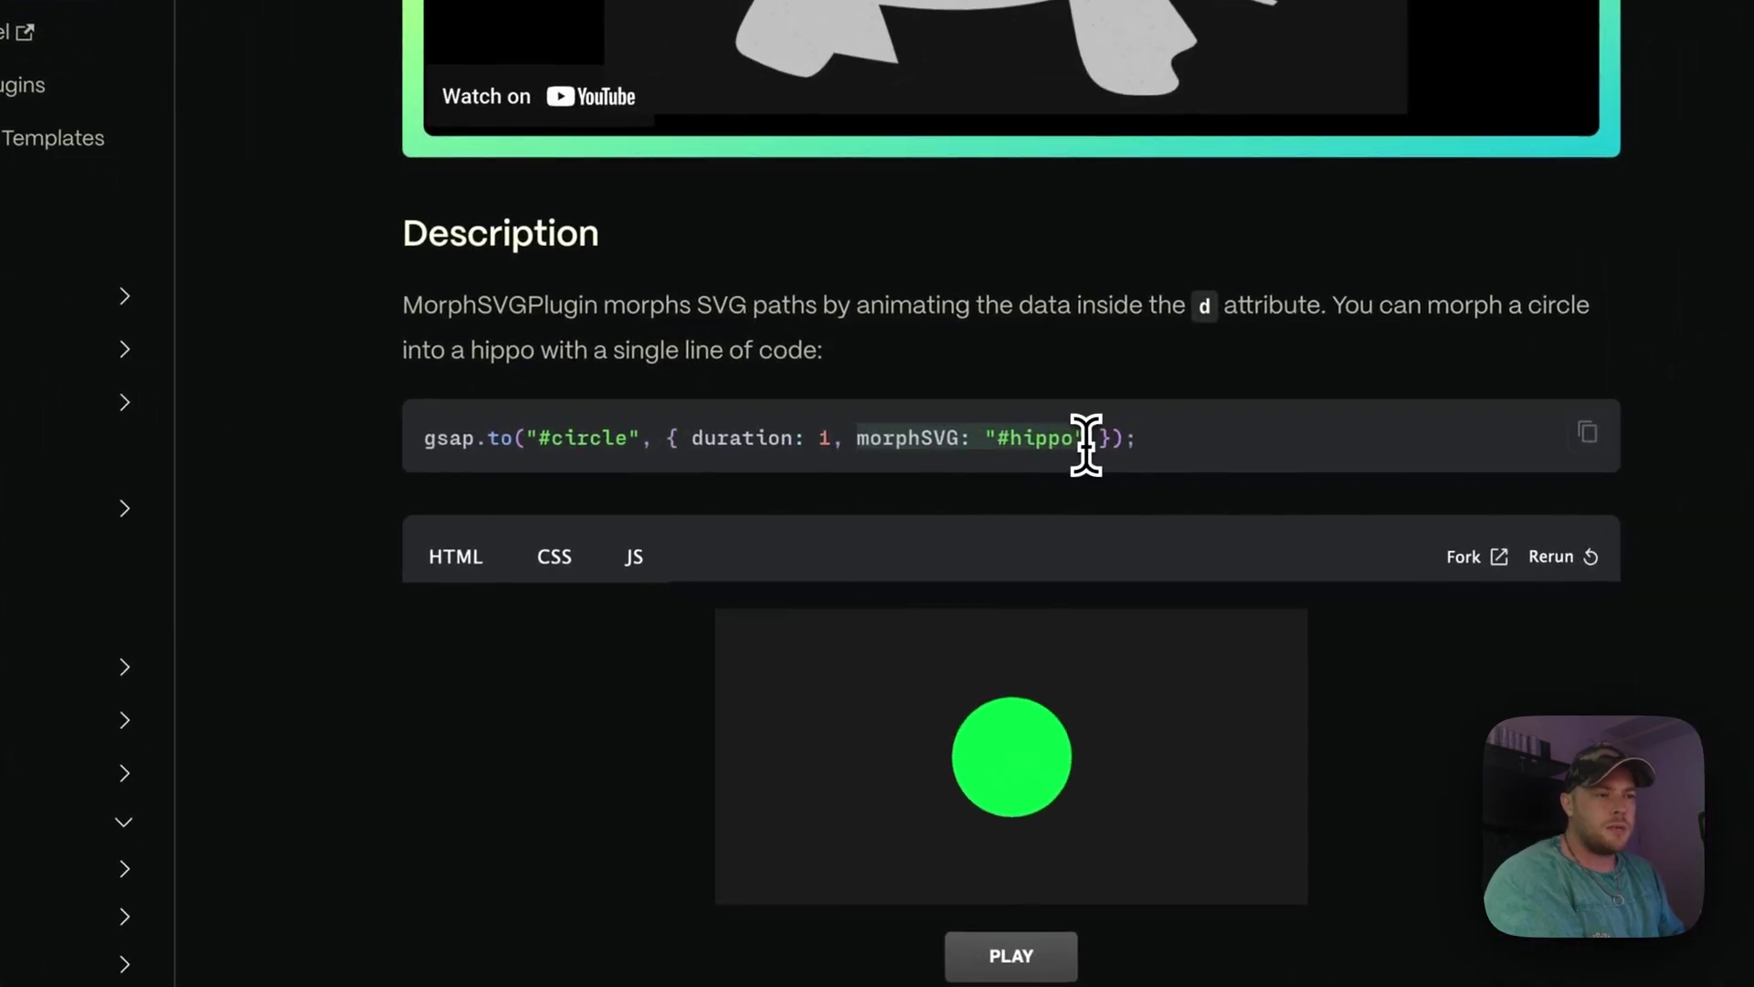
left_click_drag(548, 443, 627, 442)
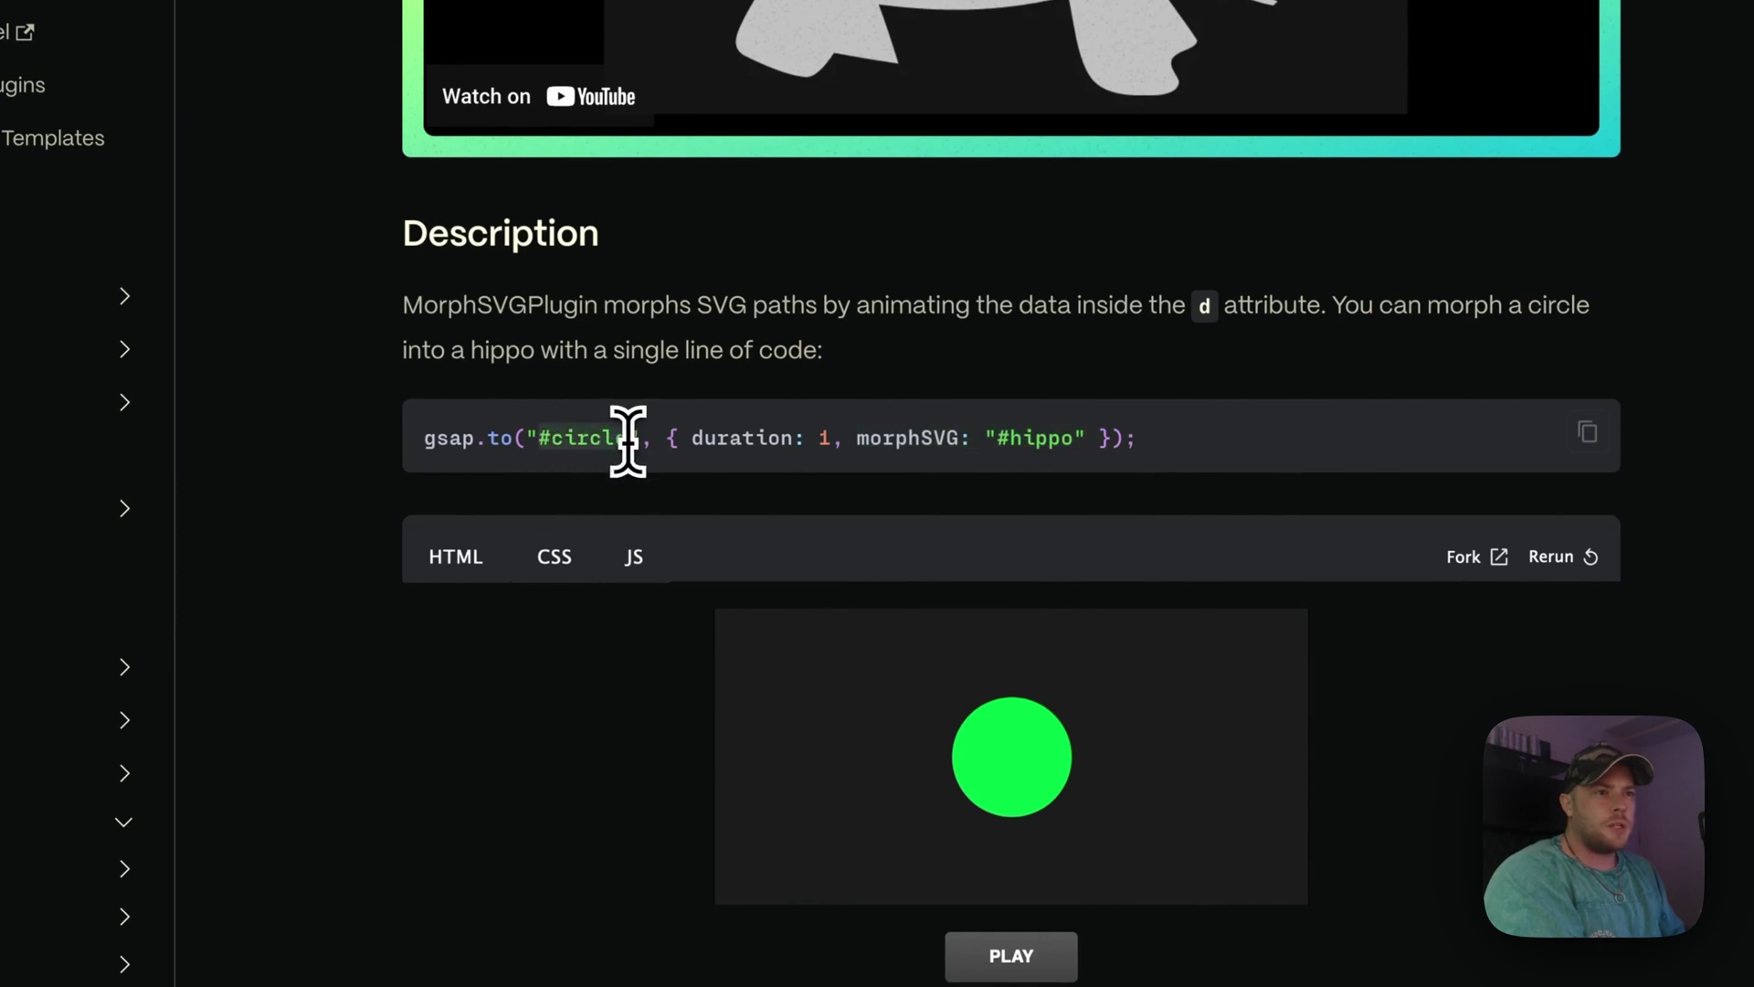
left_click(900, 443)
left_click_drag(856, 439, 1088, 458)
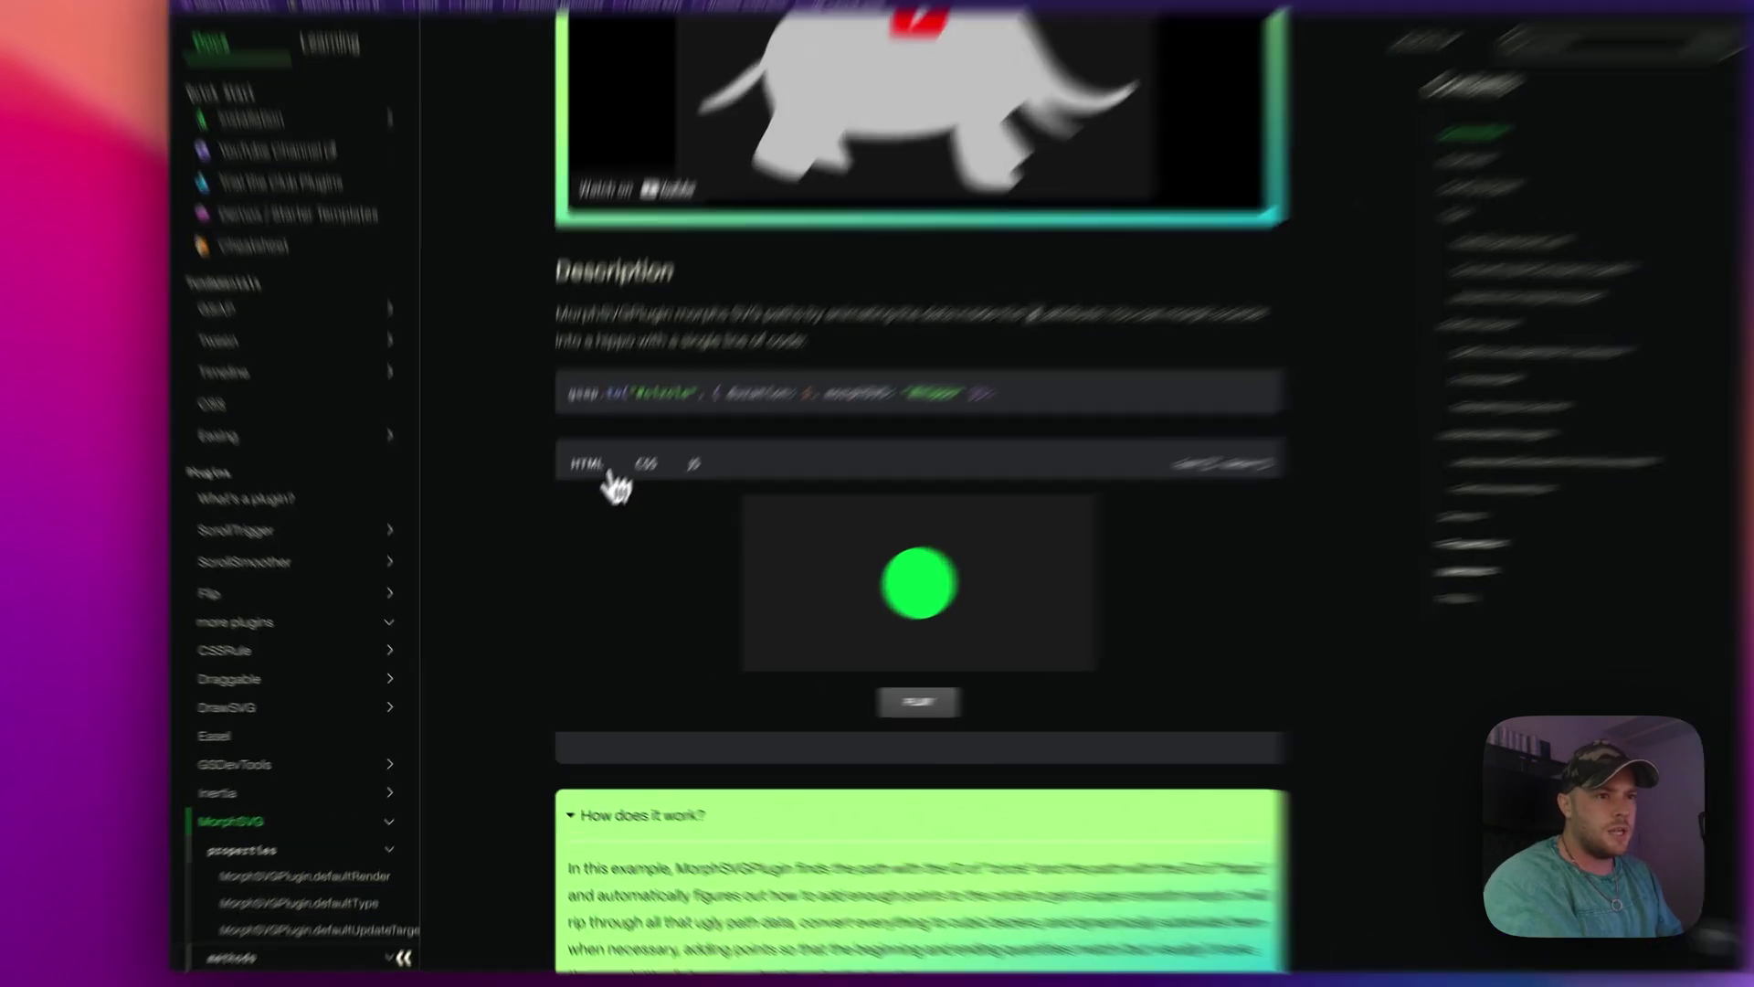
Show the demo's HTML and copy the complete SVG markup, from the opening svg tag to its closing tag.
left_click(566, 506)
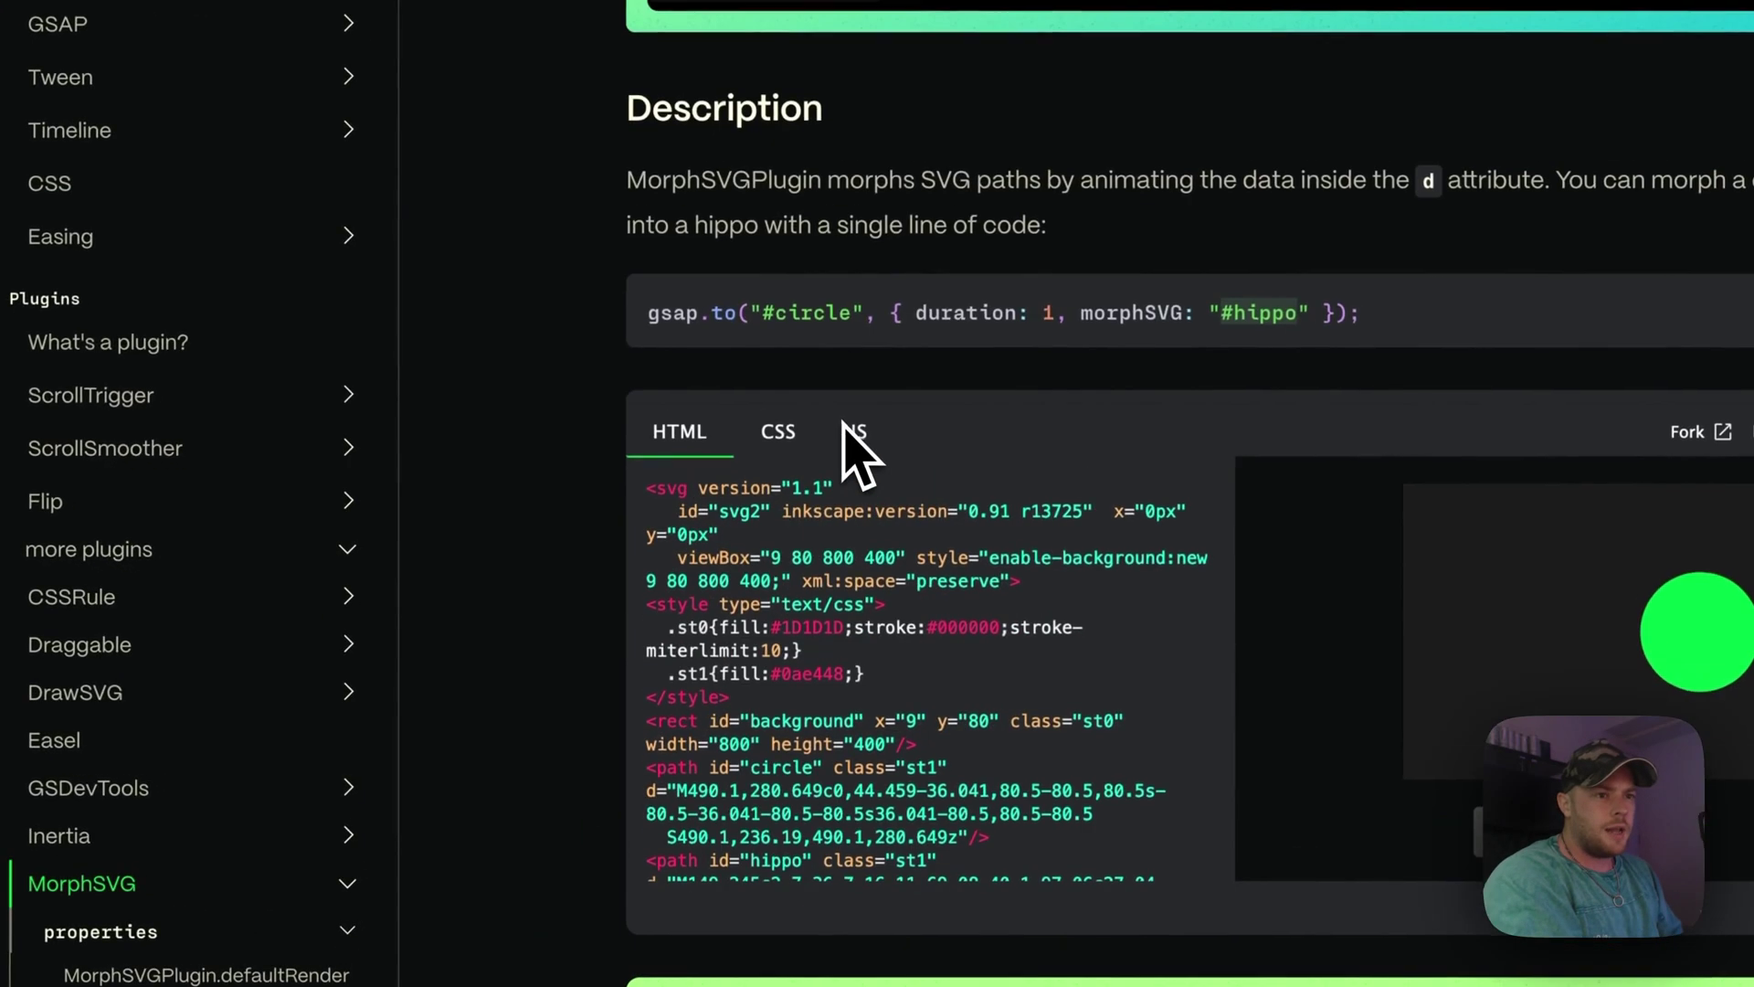
scroll(740, 407, "up", 1)
scroll(744, 443, "down", 1)
scroll(724, 430, "up", 1)
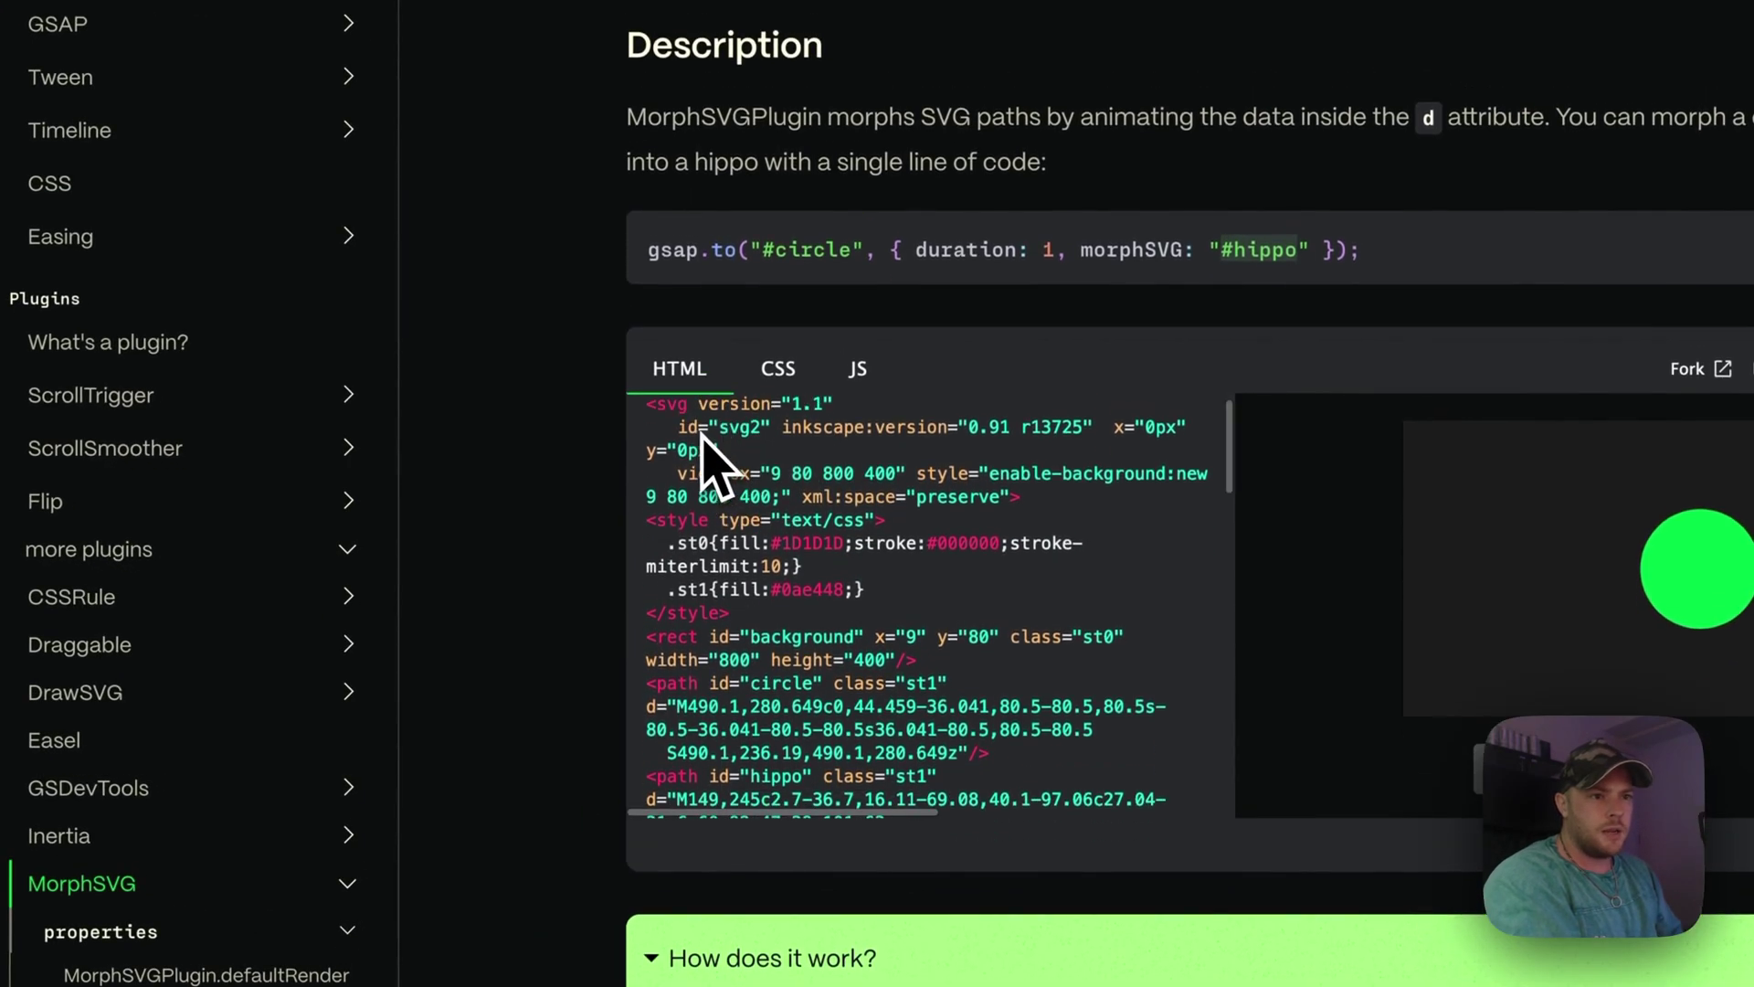
left_click_drag(653, 438, 694, 742)
scroll(780, 698, "down", 8)
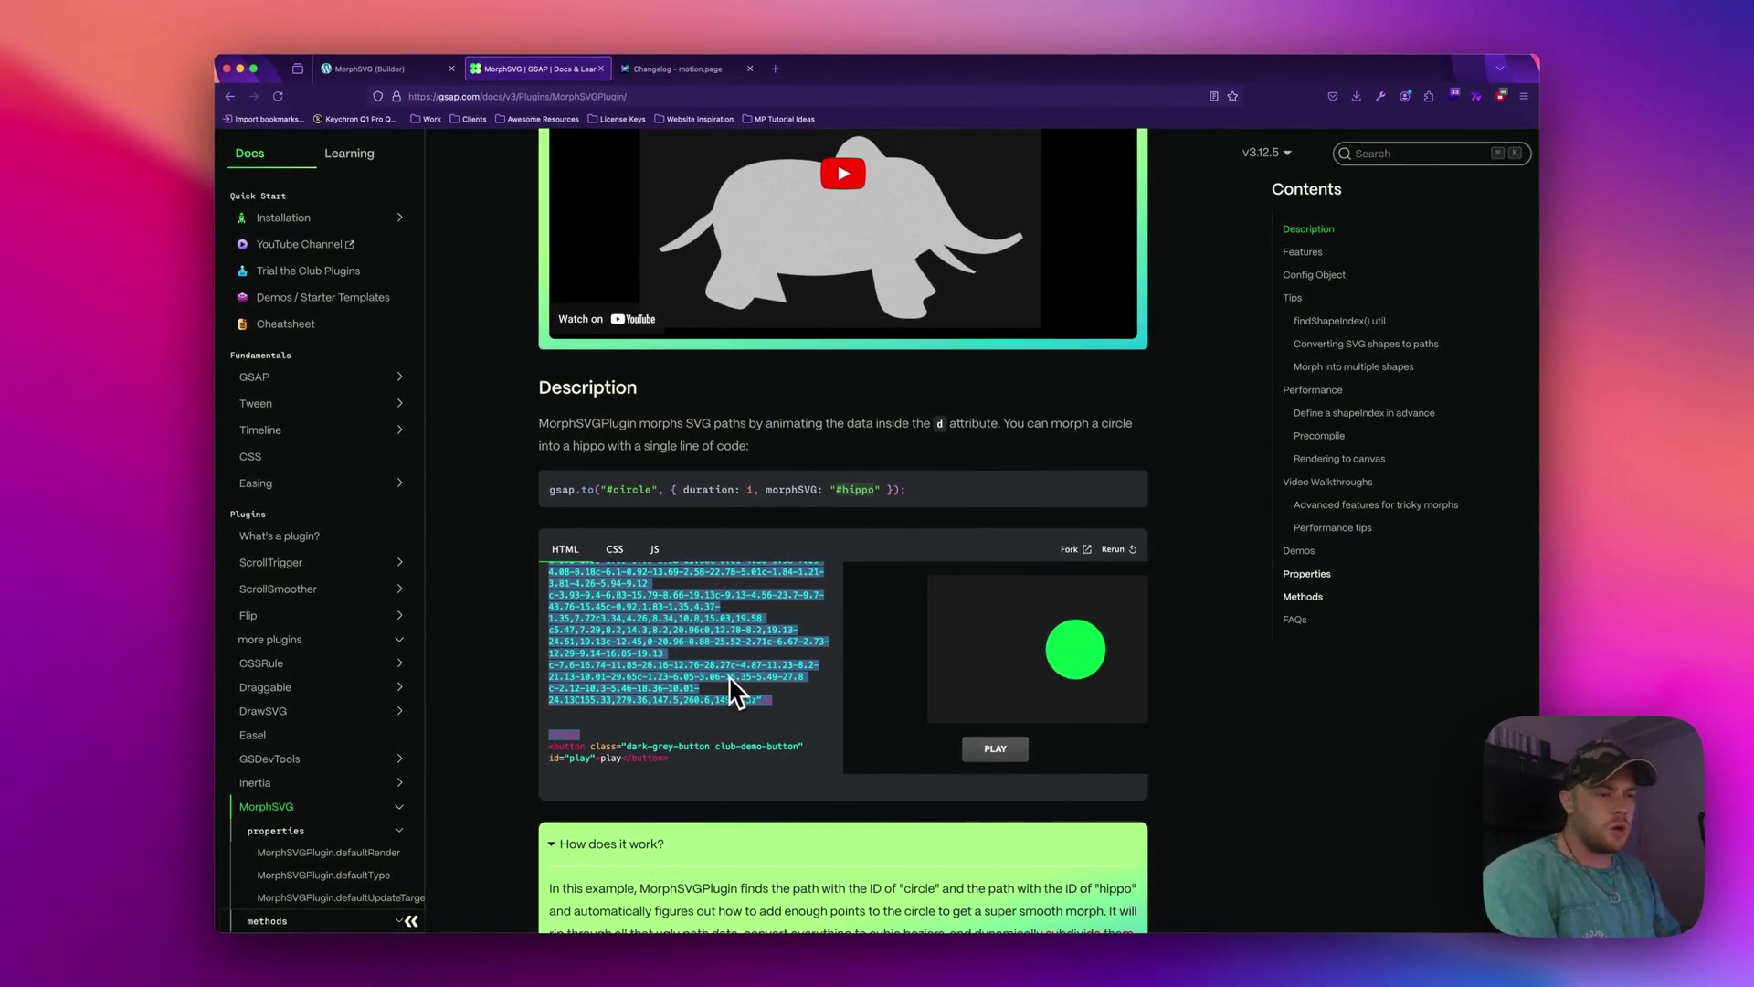
Switch to the MorphSVG page in the Bricks builder and check the layout settings of the first section's container.
key("ctrl+shift+Tab")
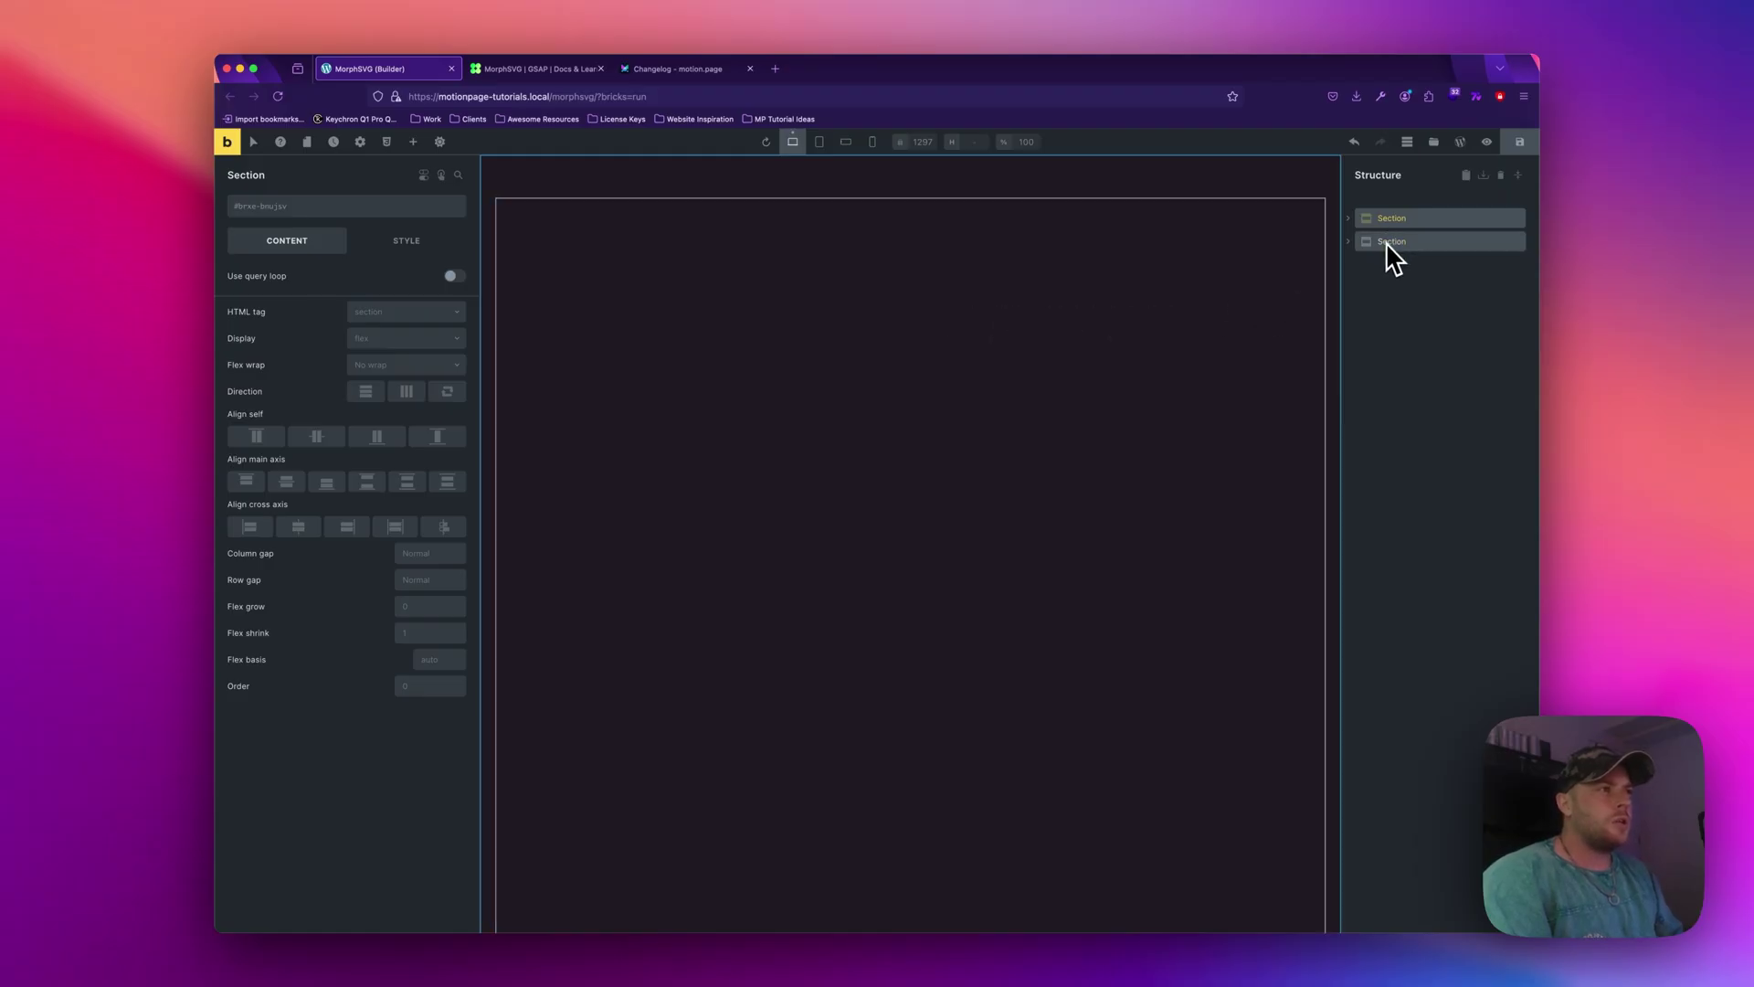
left_click(1350, 219)
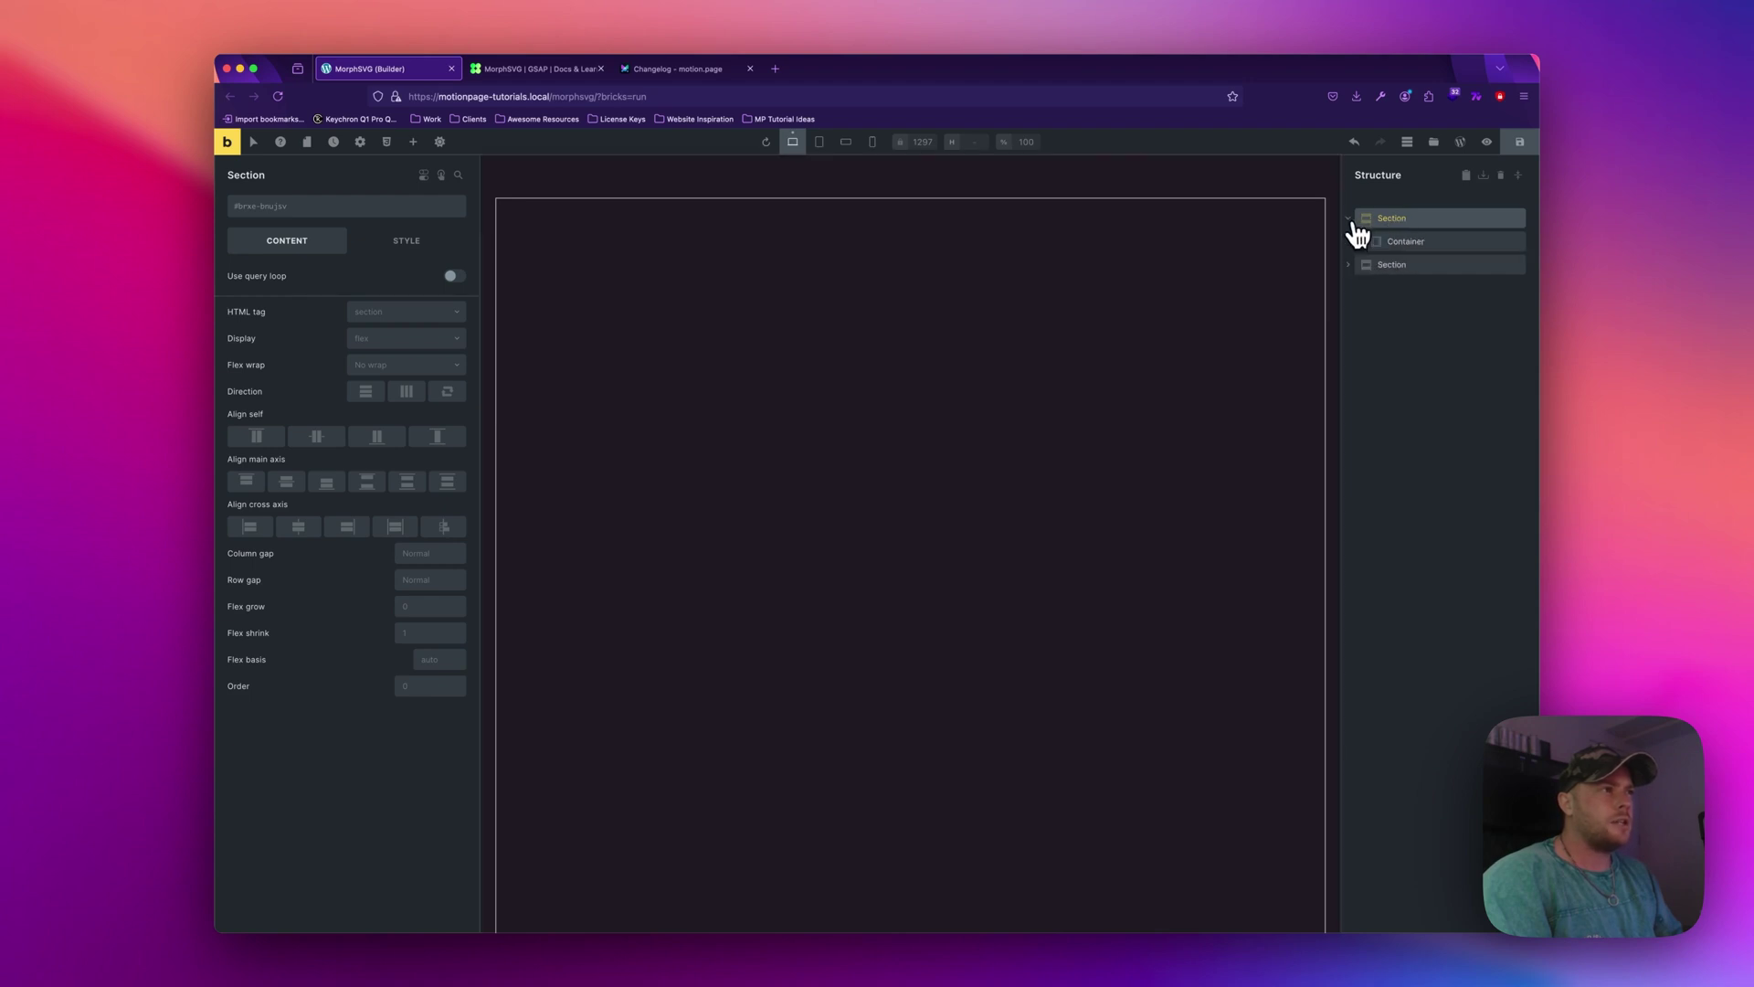
left_click(1390, 239)
left_click(408, 243)
left_click(396, 283)
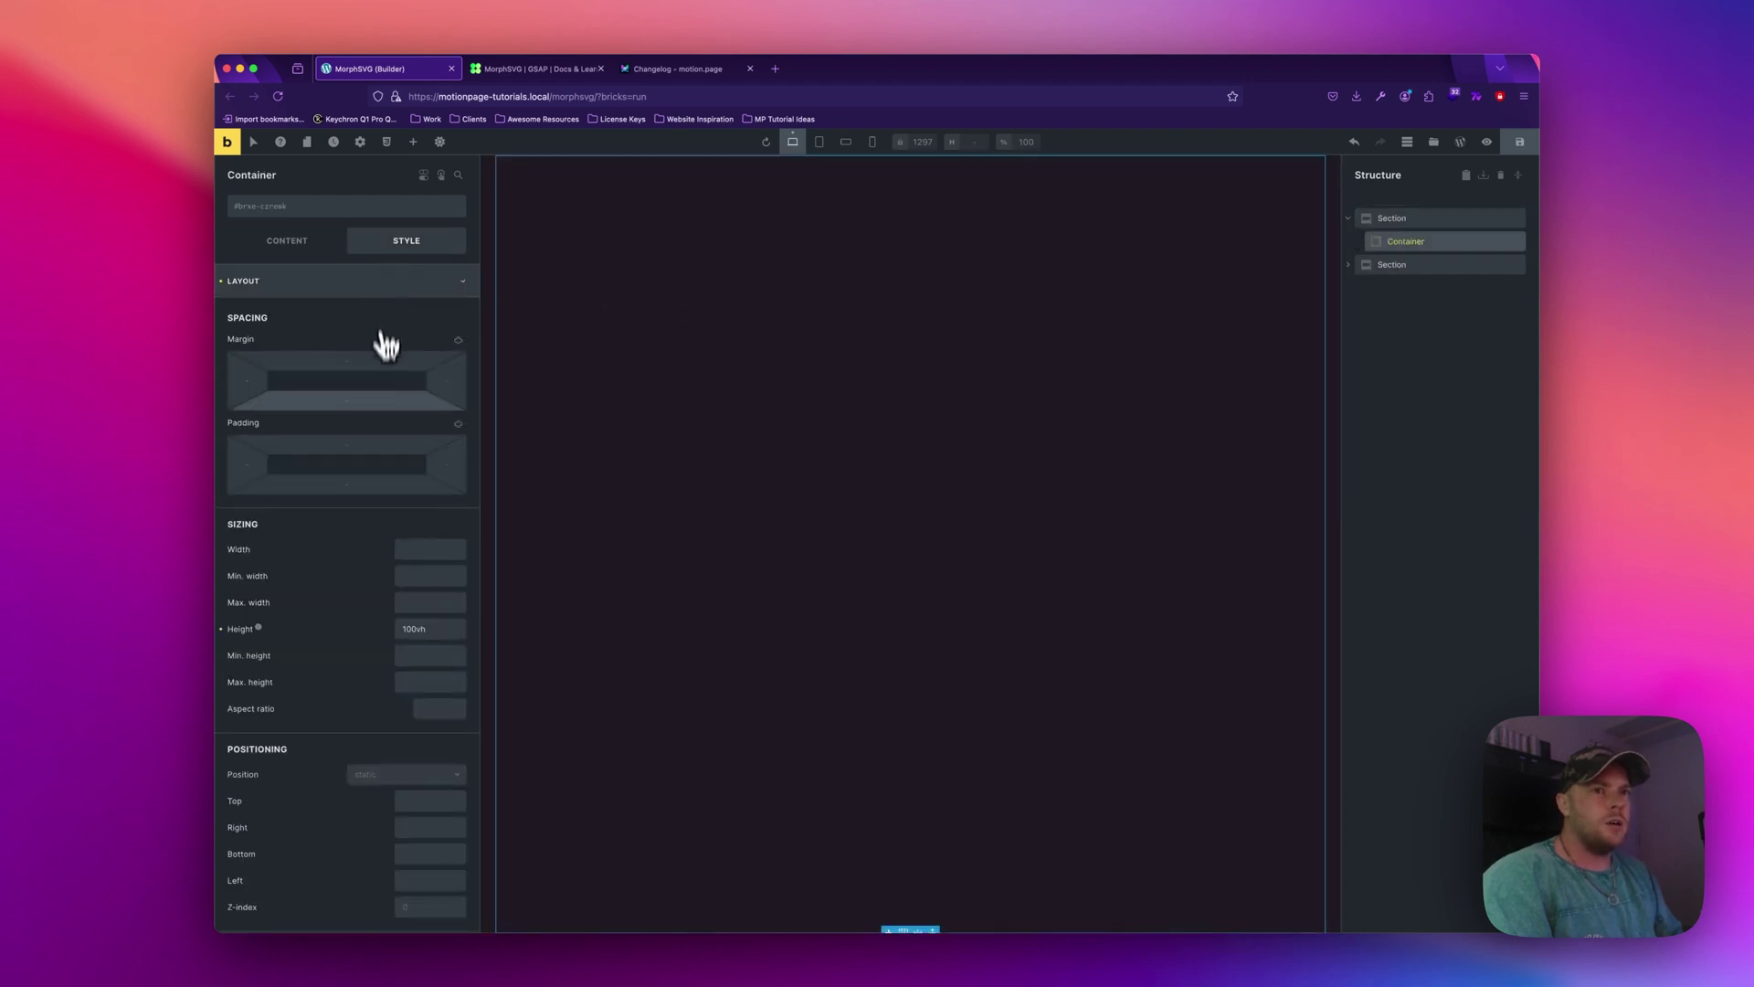
scroll(841, 509, "down", 10)
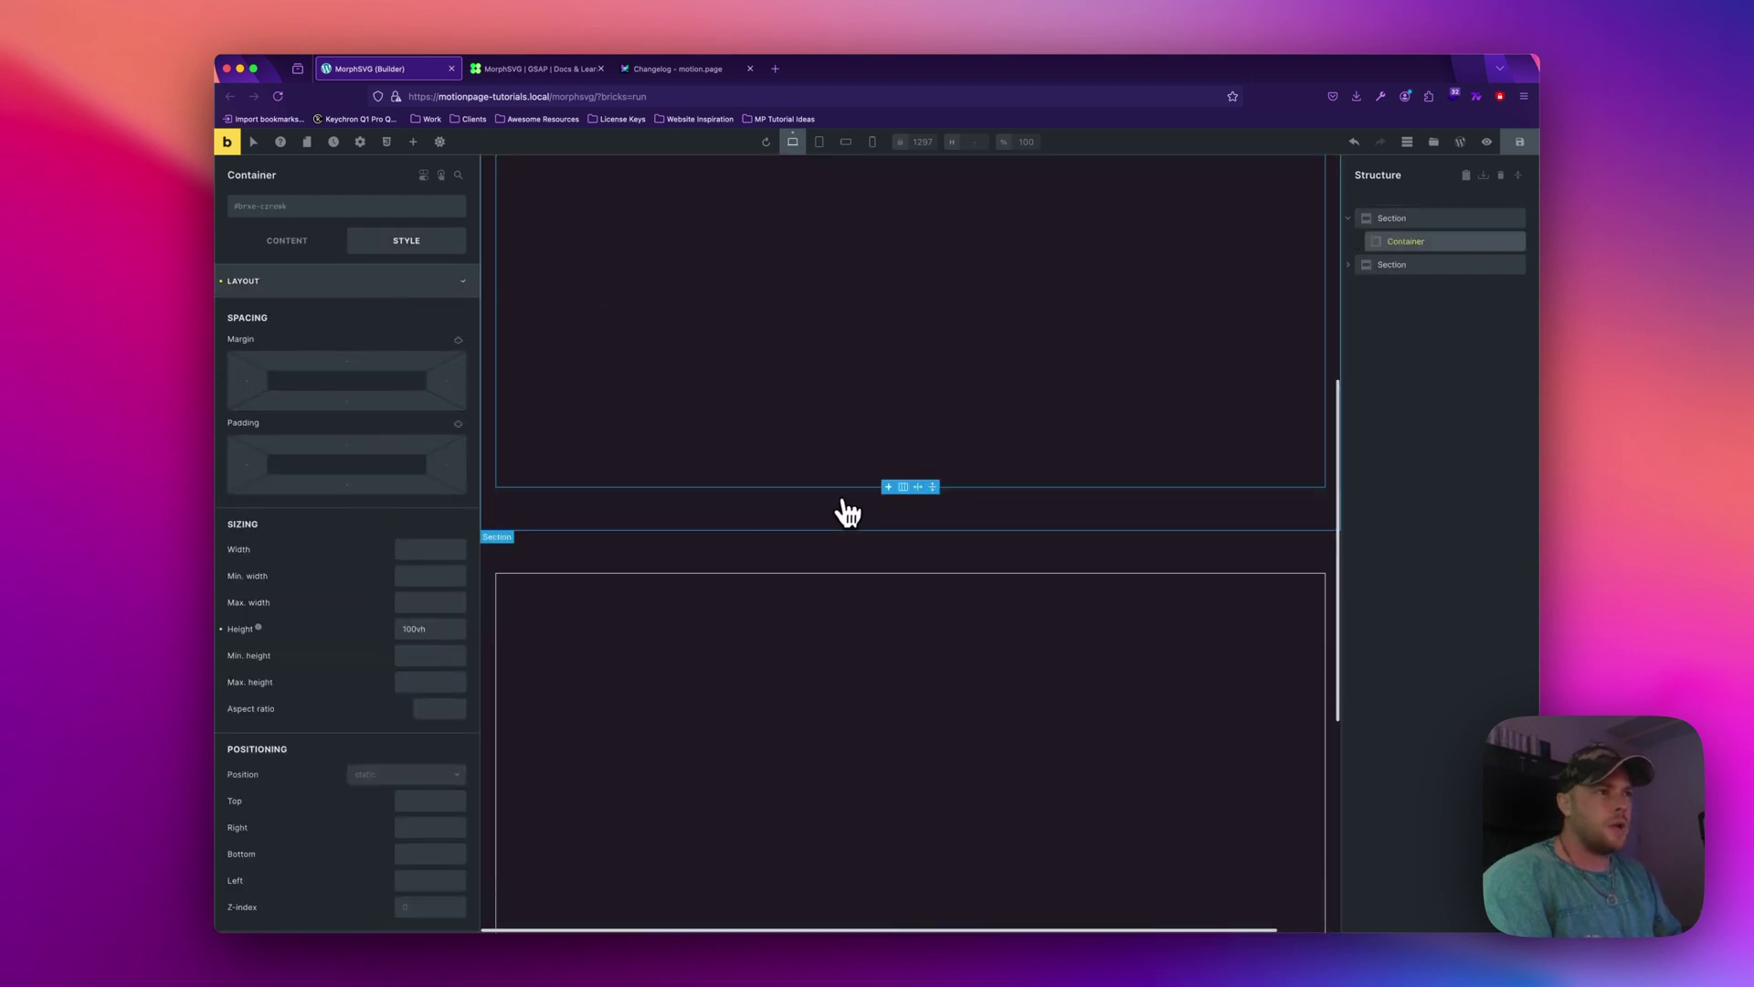
scroll(846, 507, "up", 10)
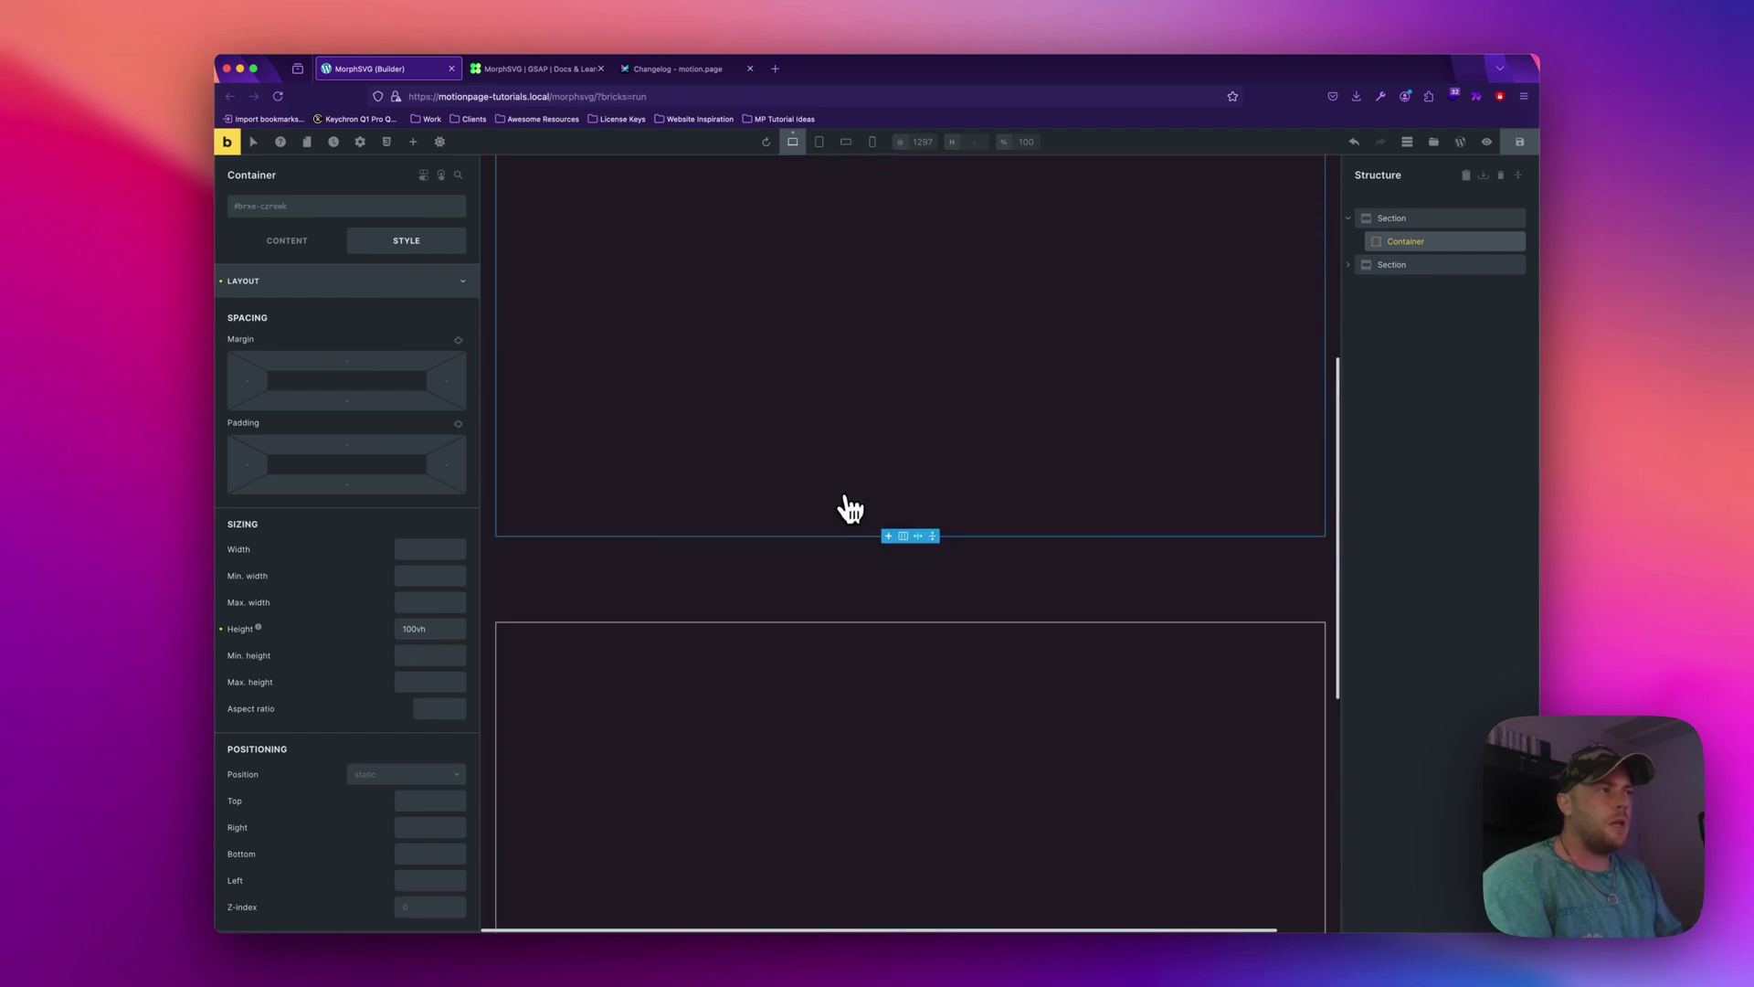
left_click(1347, 219)
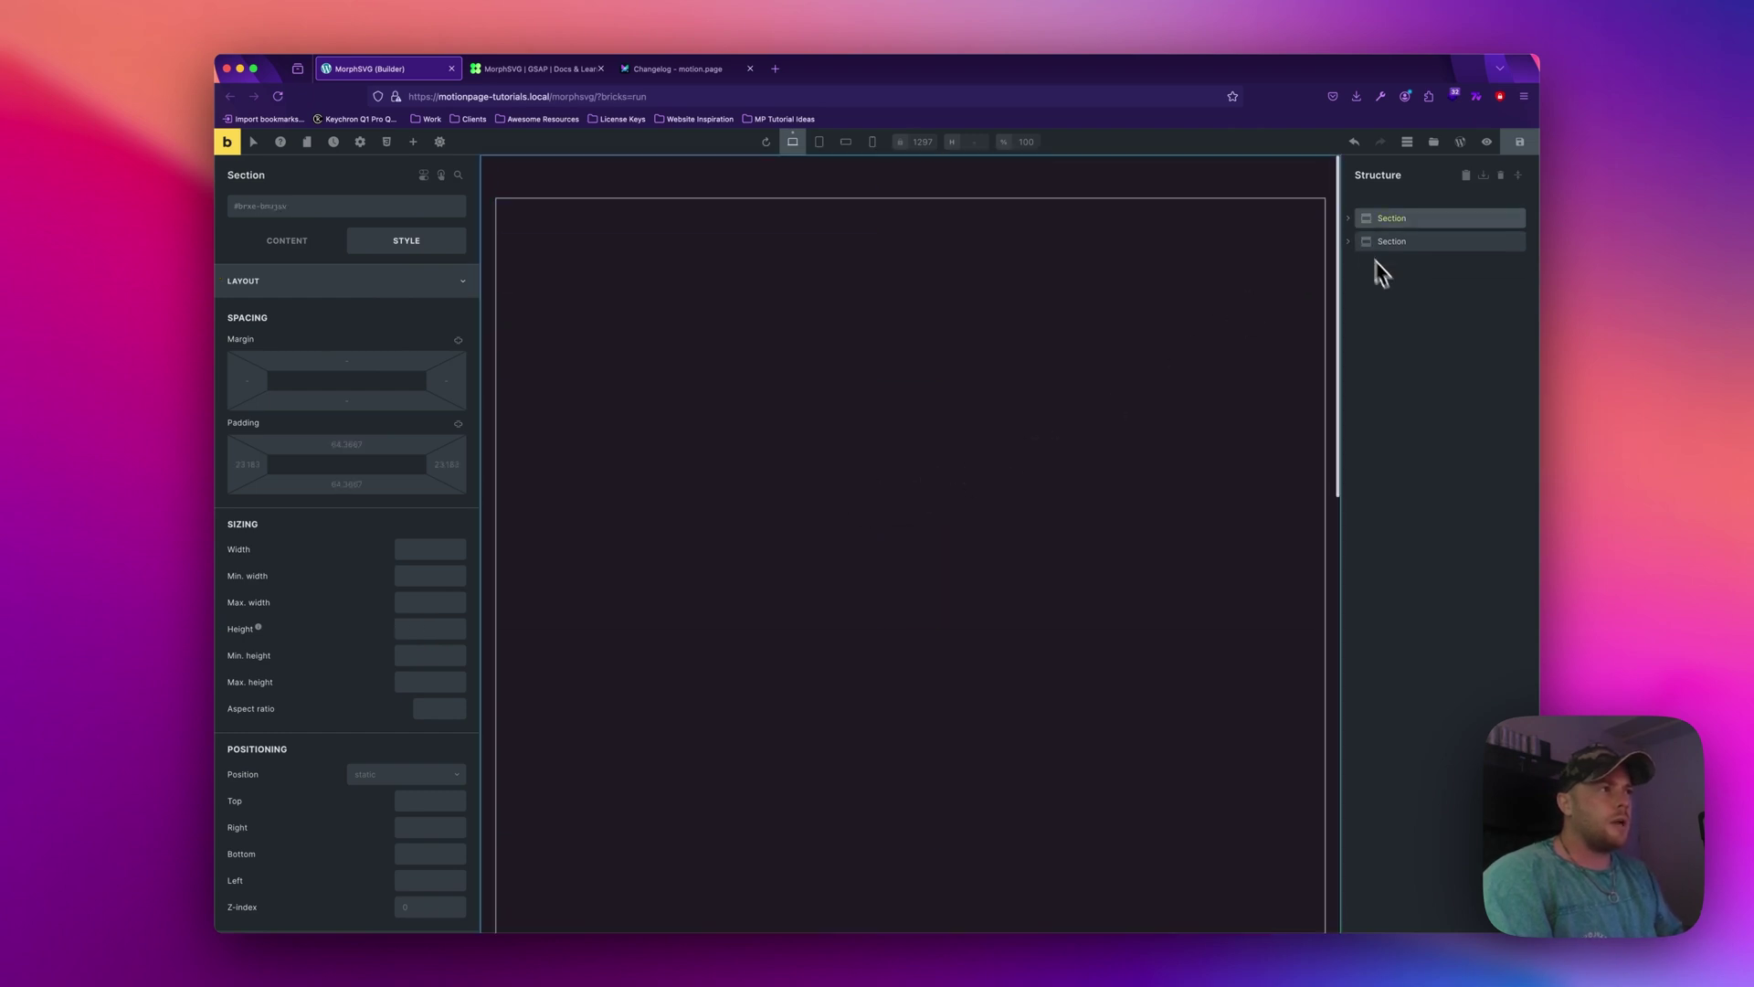
Add a new section between the two existing sections and insert a Code element in its container.
left_click_drag(243, 258, 1389, 234)
left_click(1400, 265)
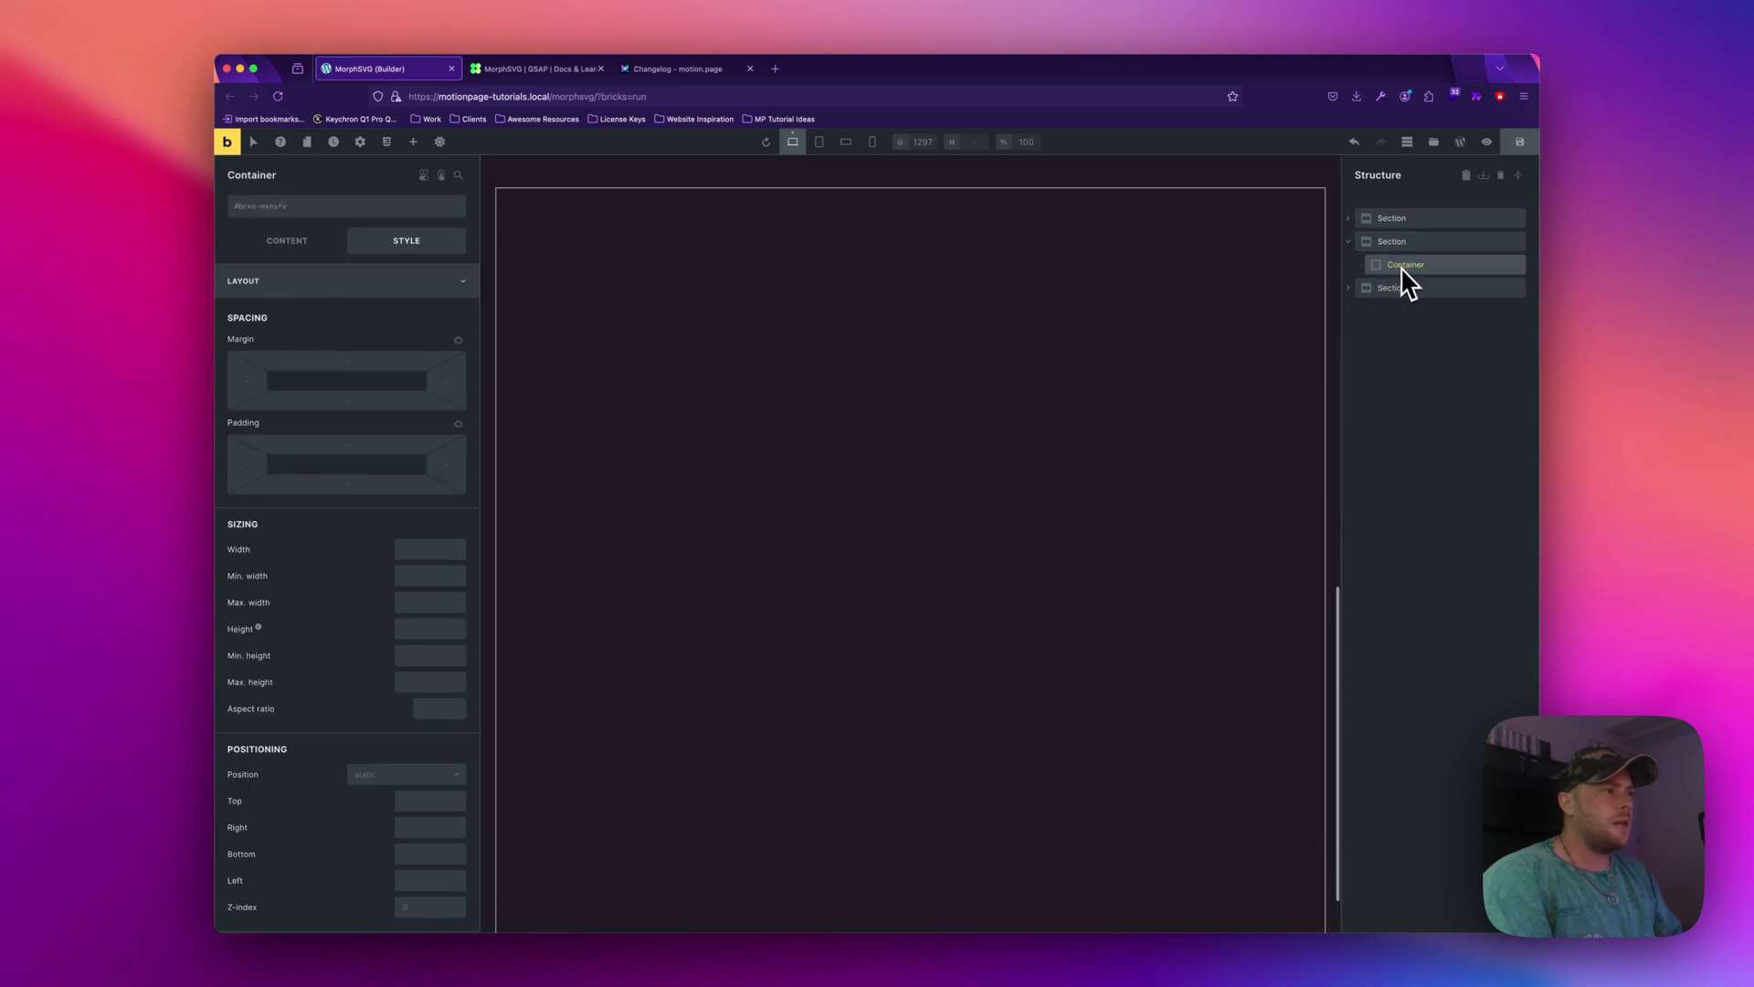
left_click(417, 146)
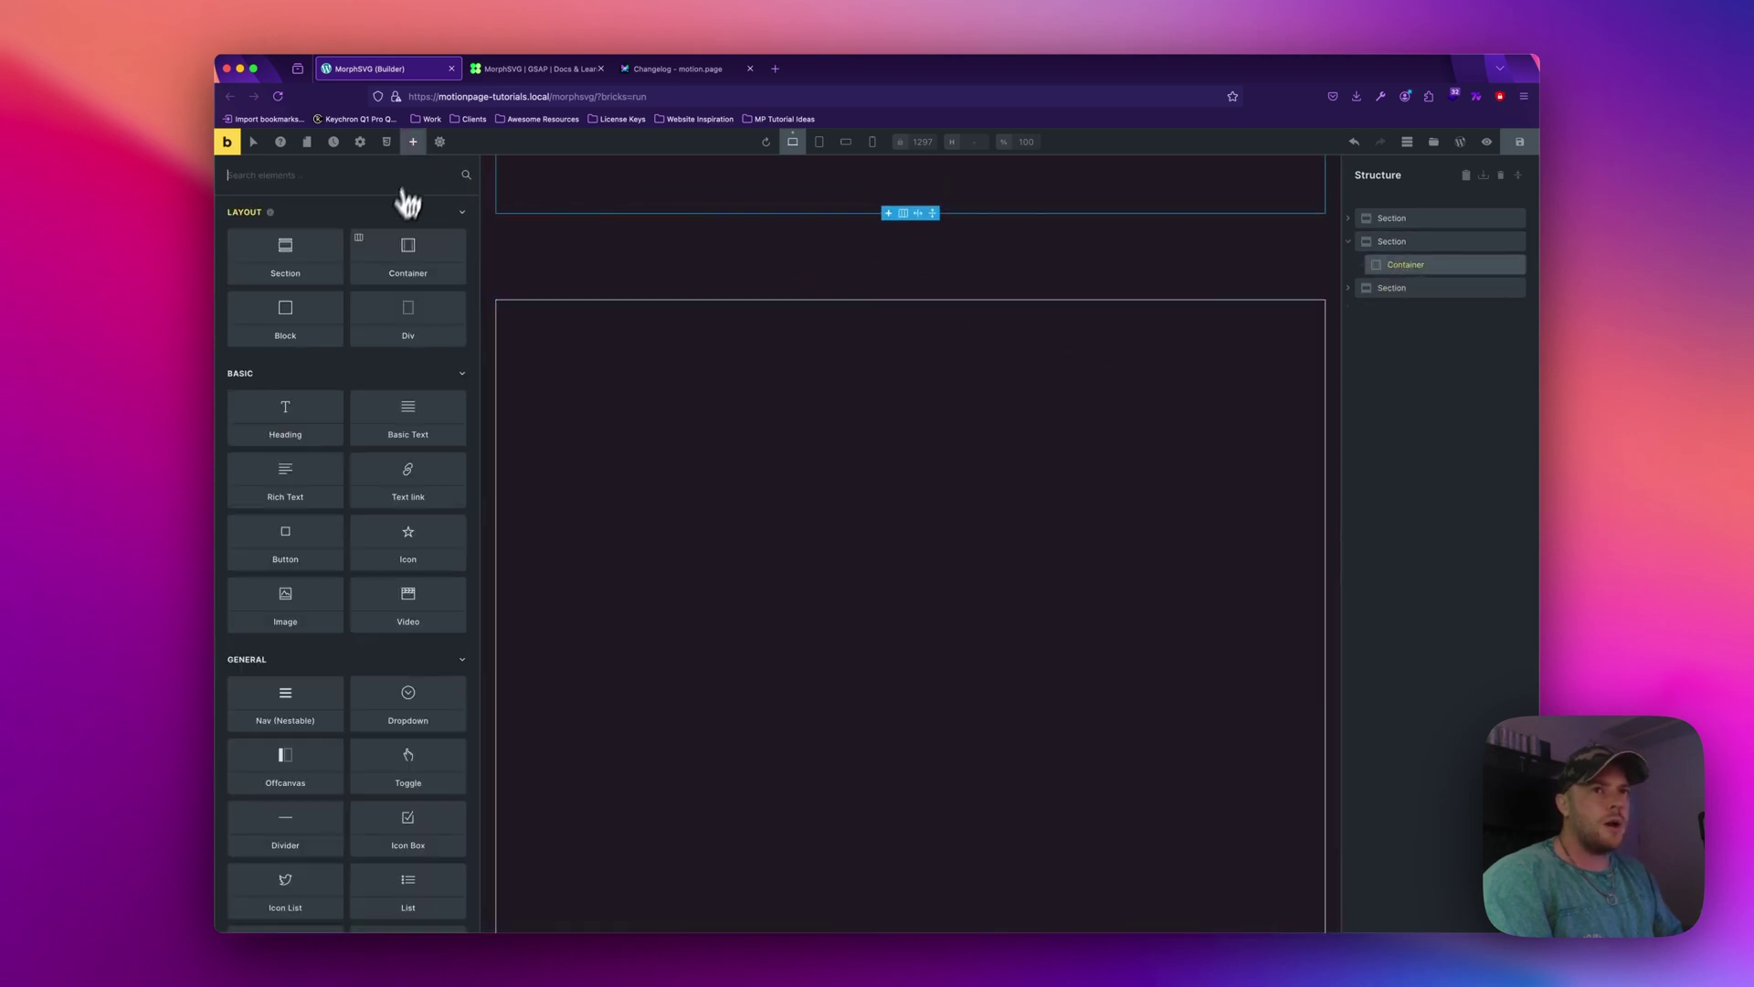
type("code")
left_click(313, 243)
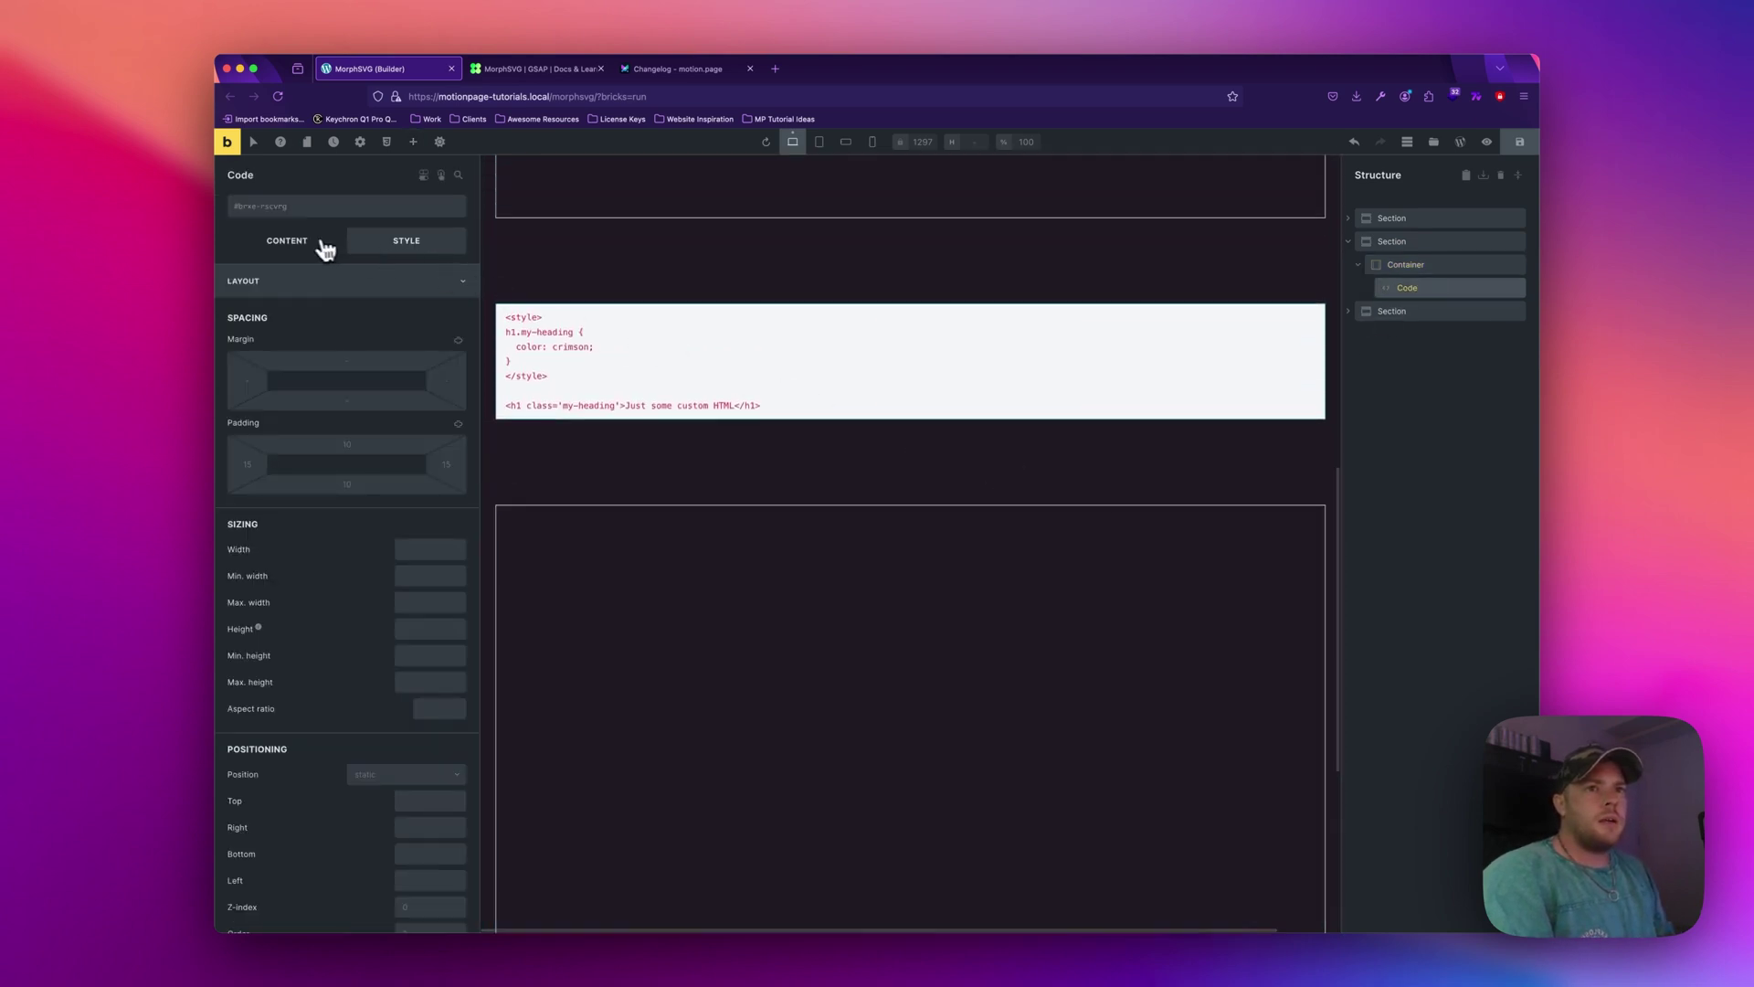
Replace the Code element's default content with the copied SVG markup and enable code execution.
left_click(322, 242)
left_click_drag(534, 361, 224, 293)
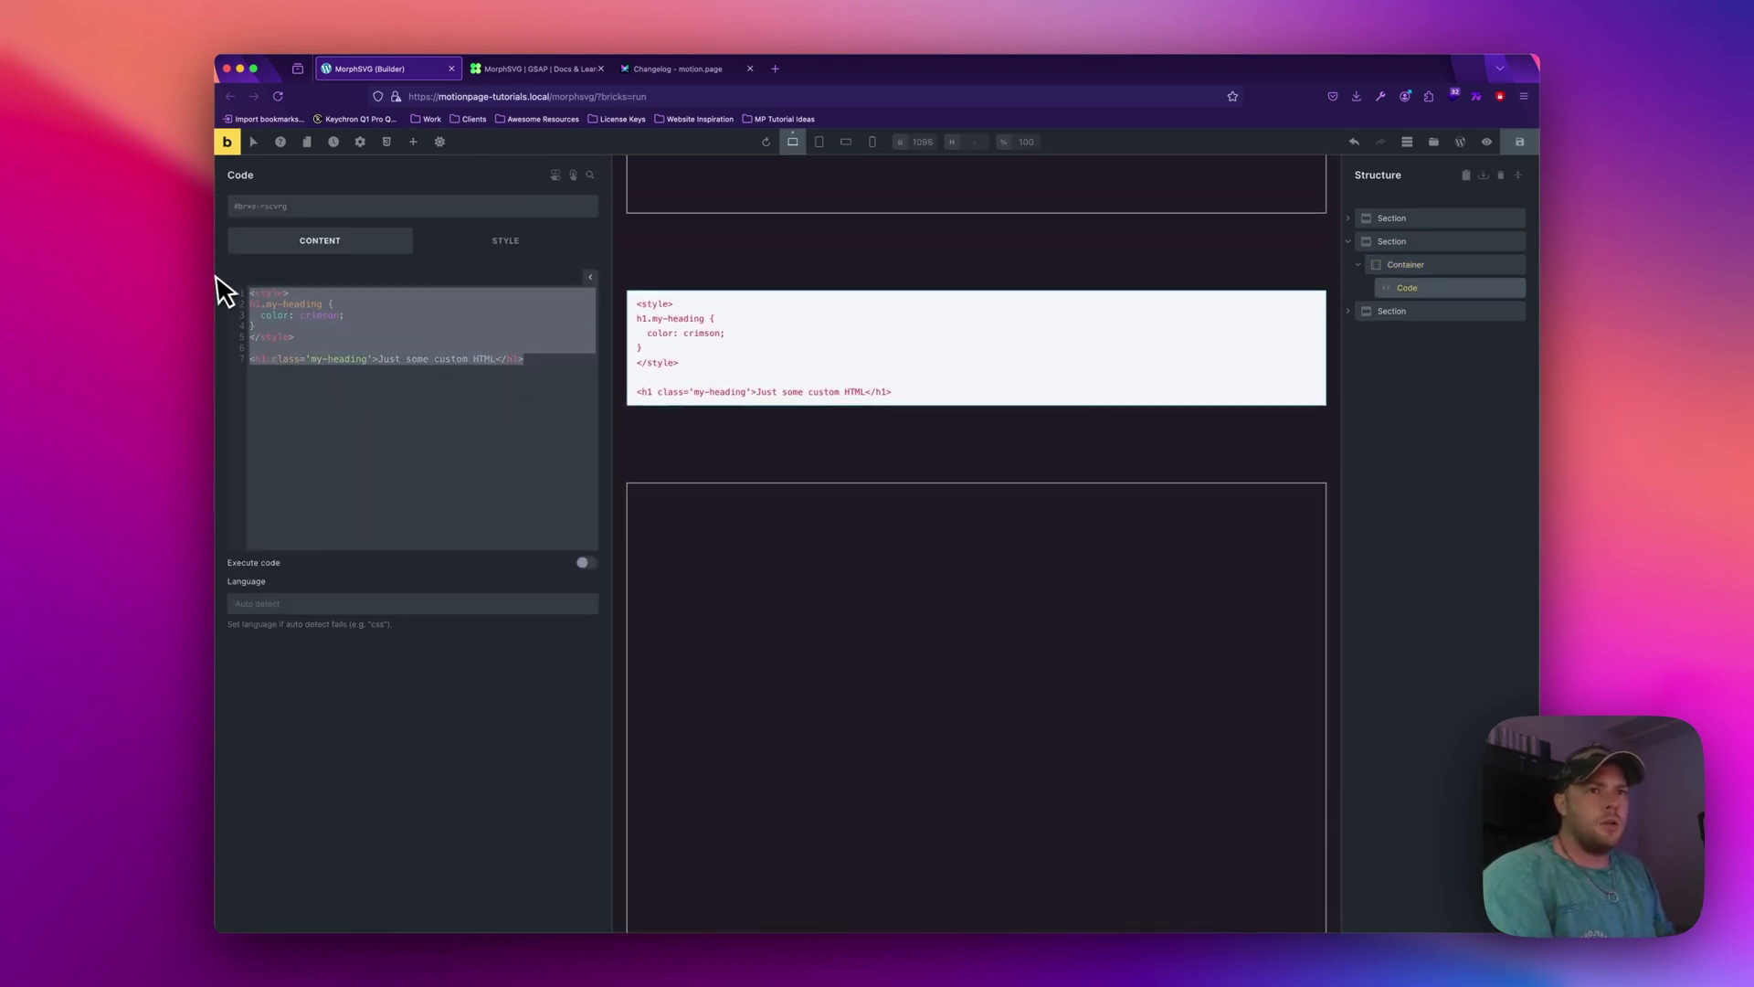
key("super+v")
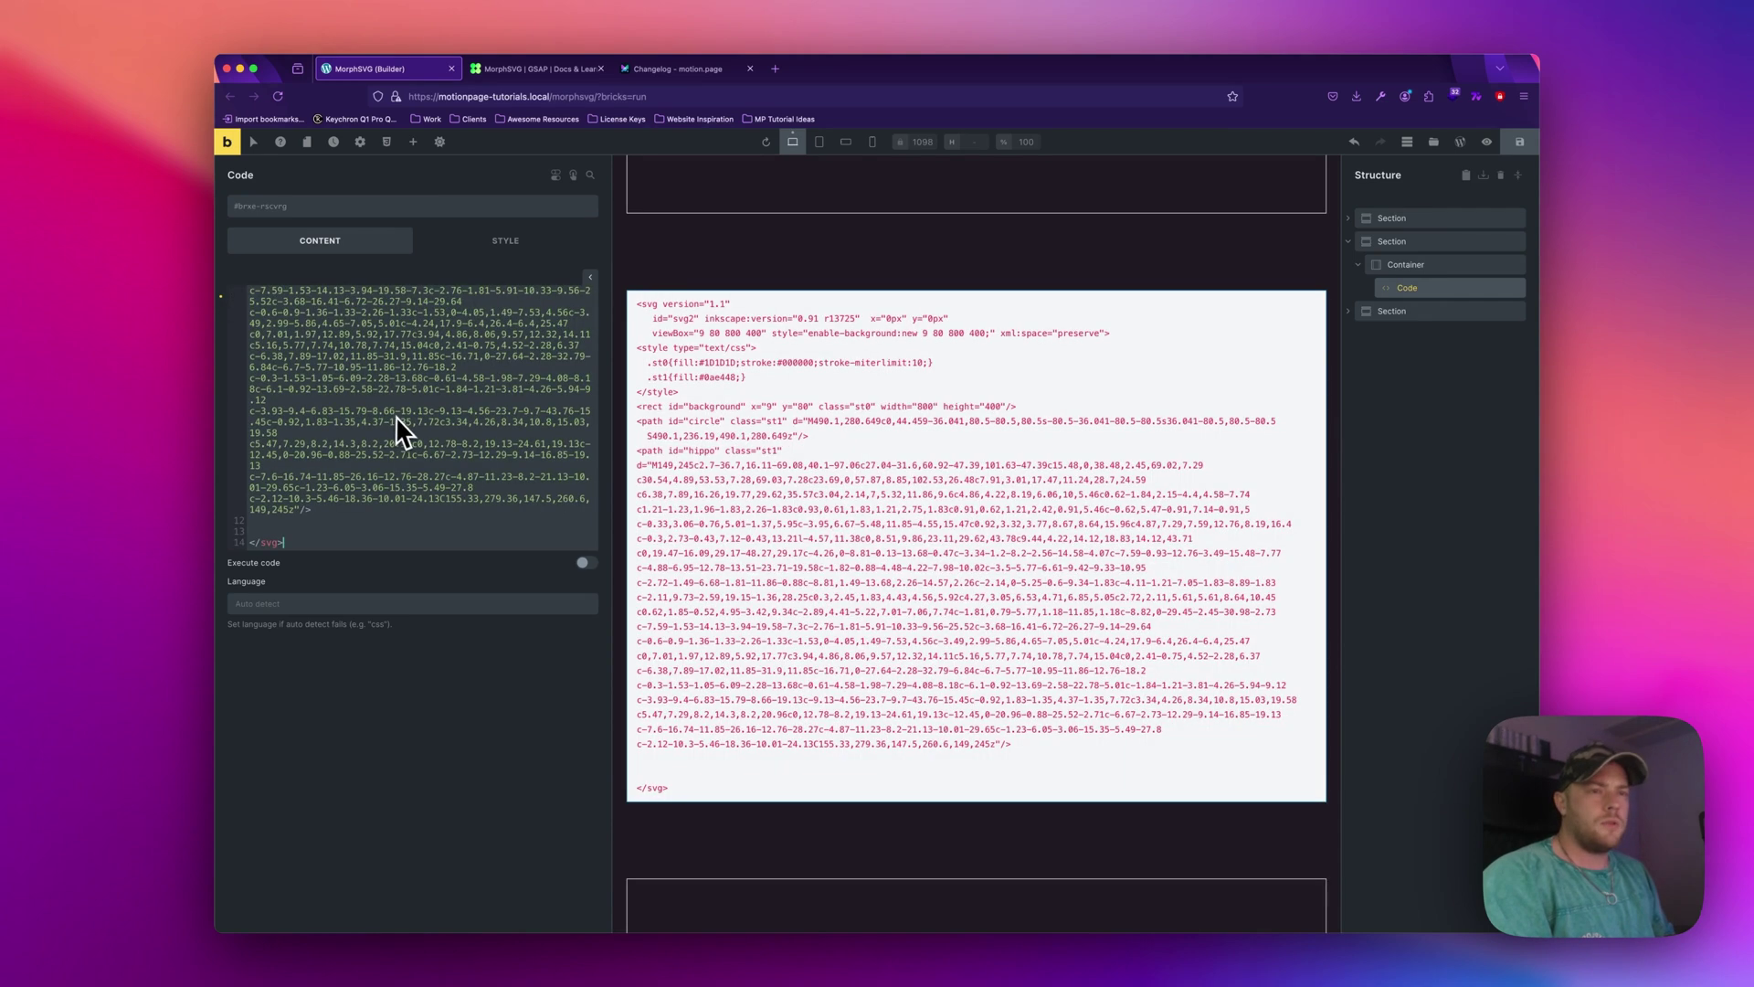
left_click(585, 562)
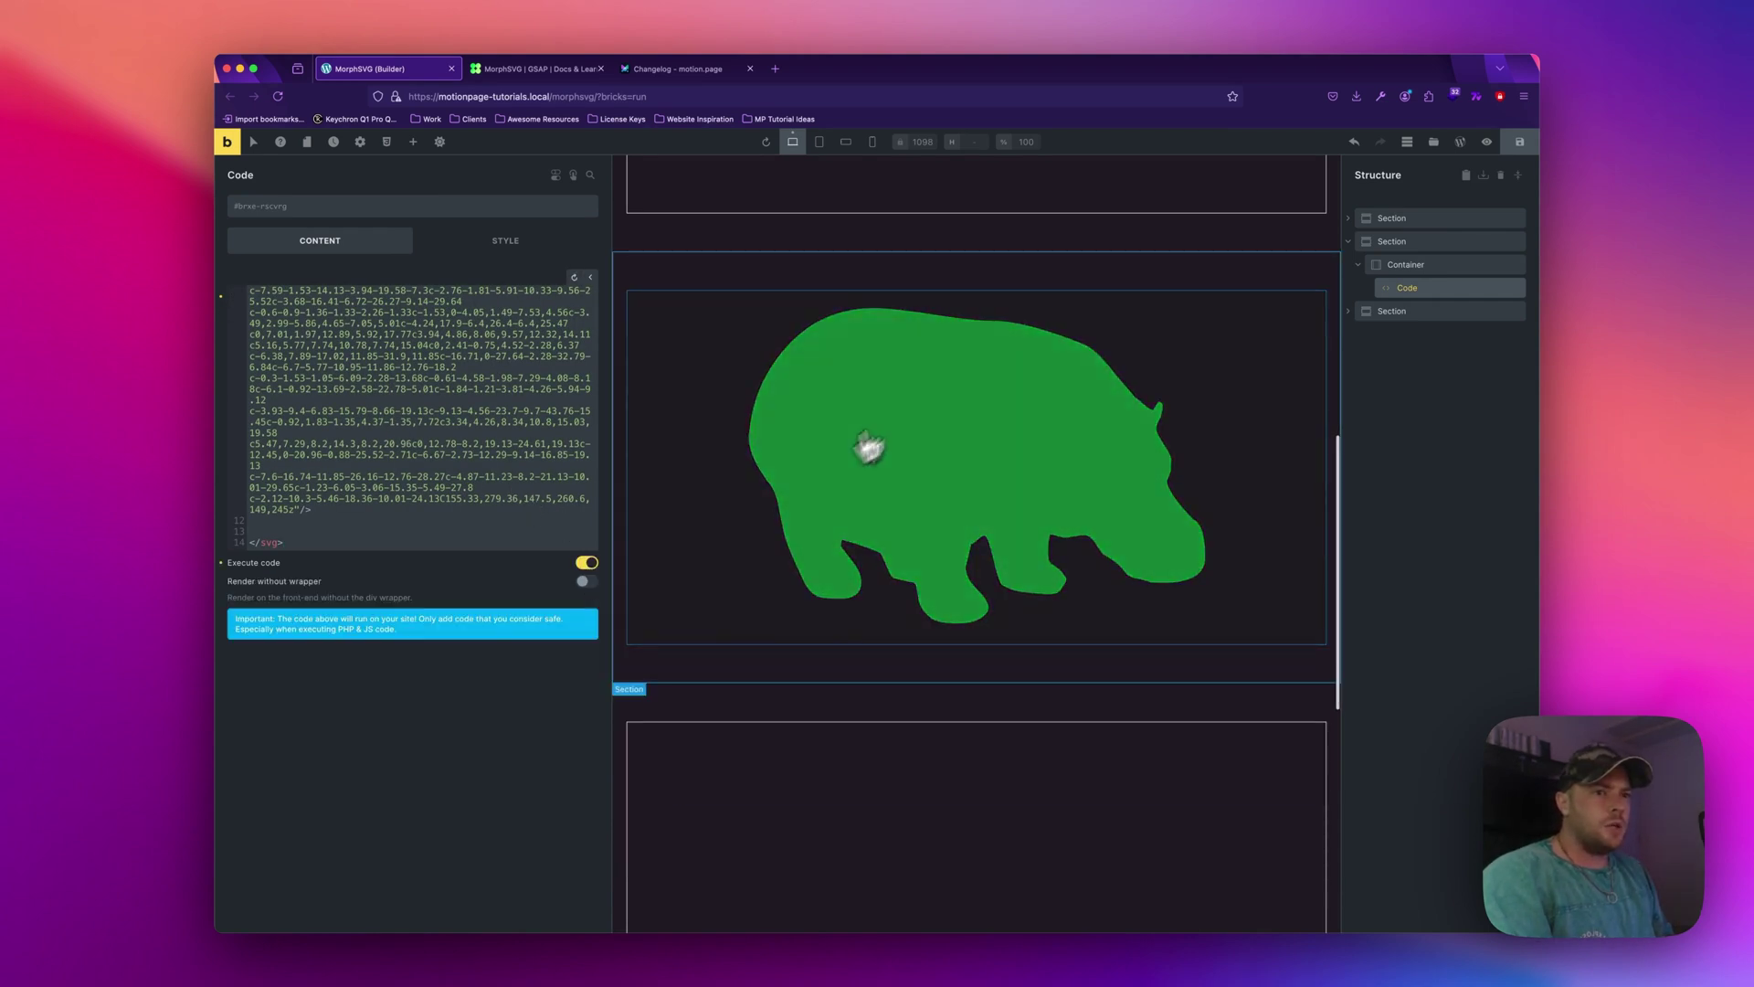
Return to the GSAP documentation, show the demo's CSS and copy the rules through the end of the #hippo block.
left_click(534, 73)
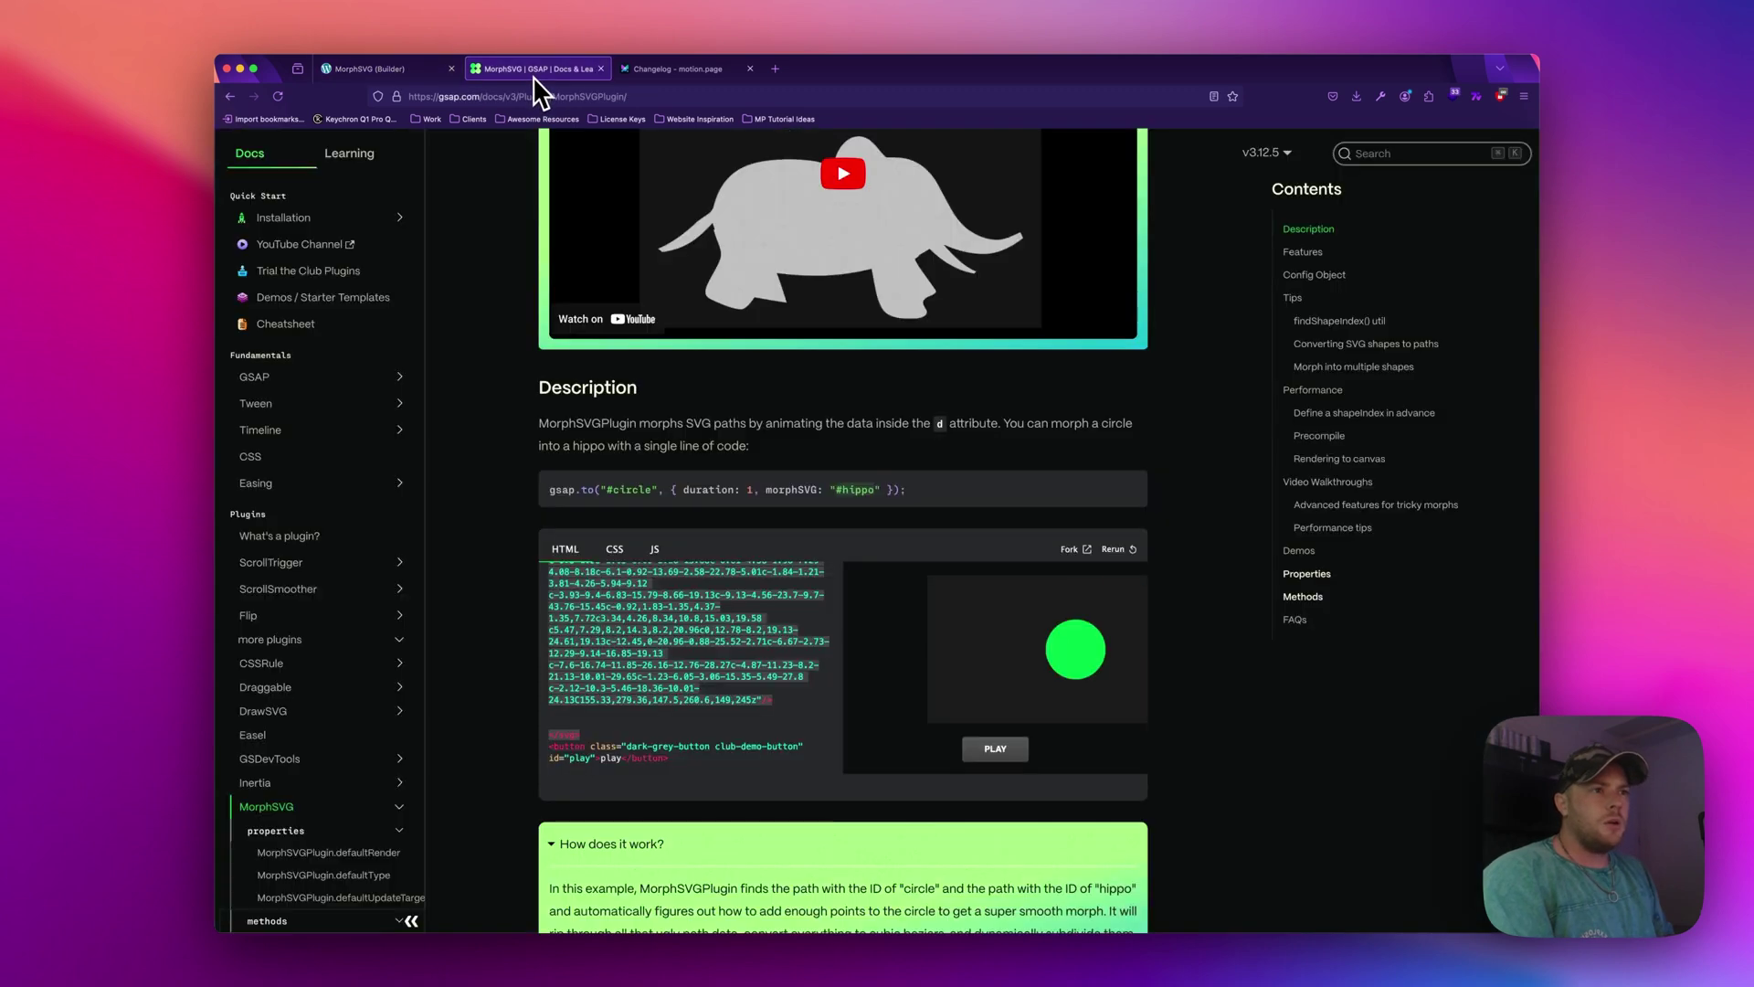
left_click(615, 549)
scroll(644, 656, "down", 2)
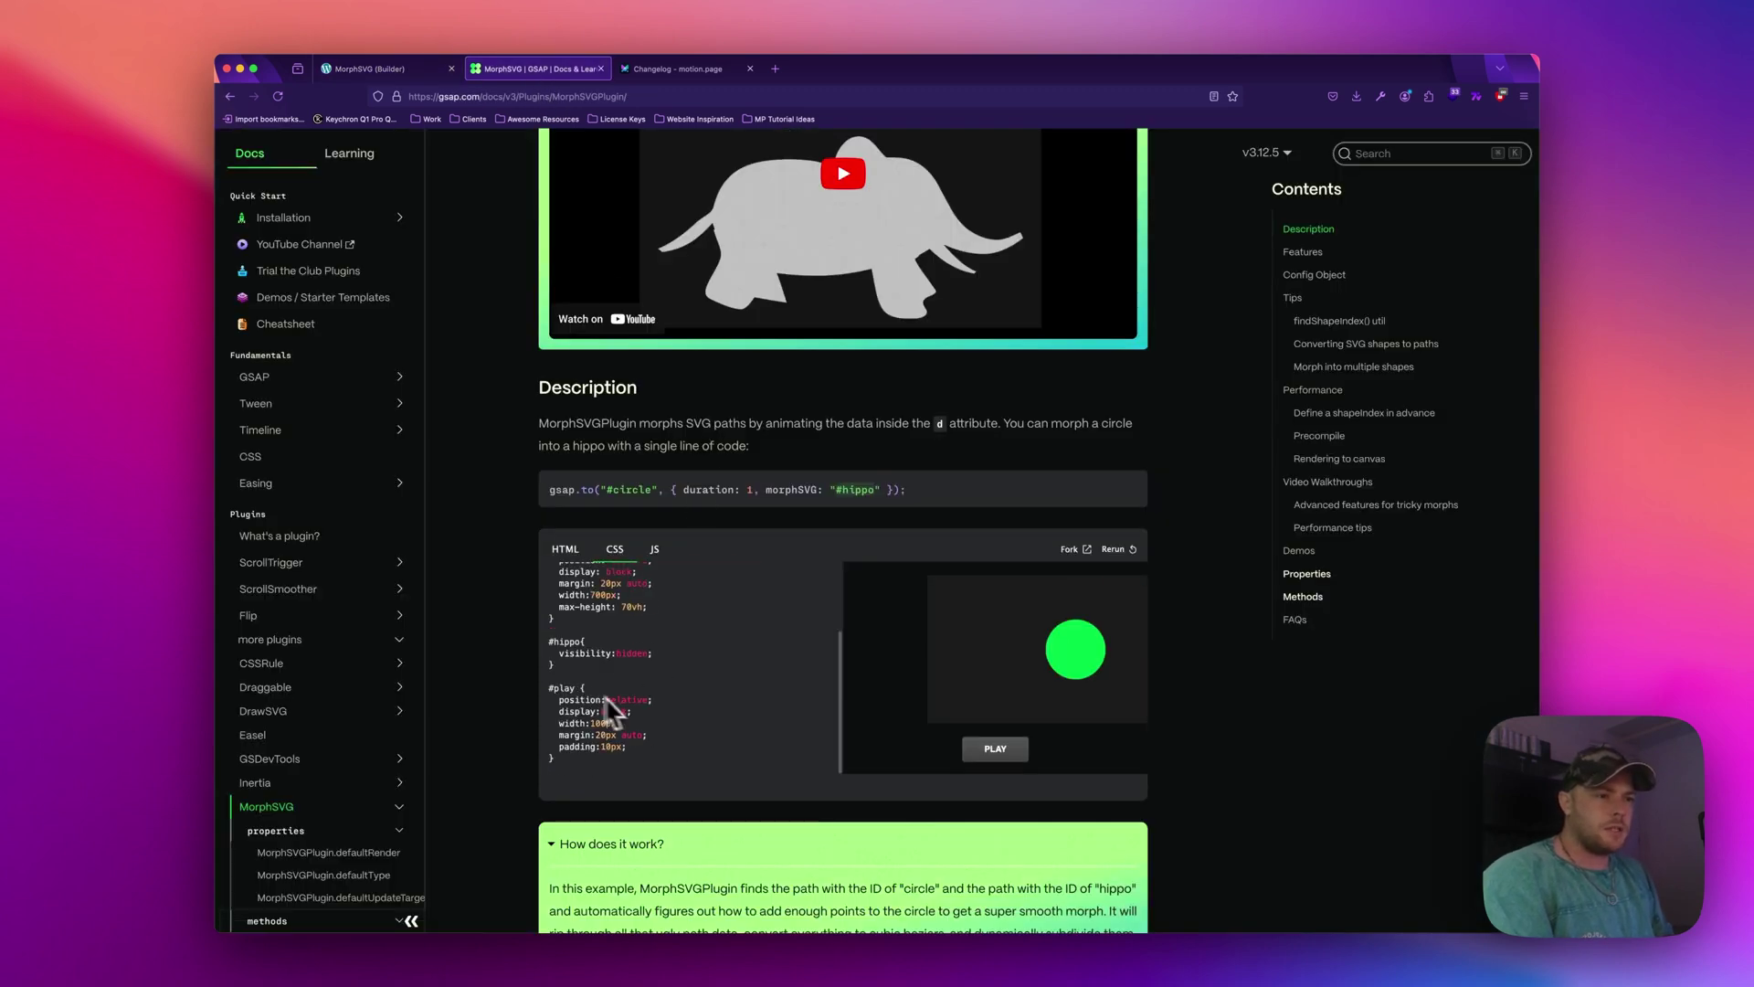
scroll(589, 684, "up", 2)
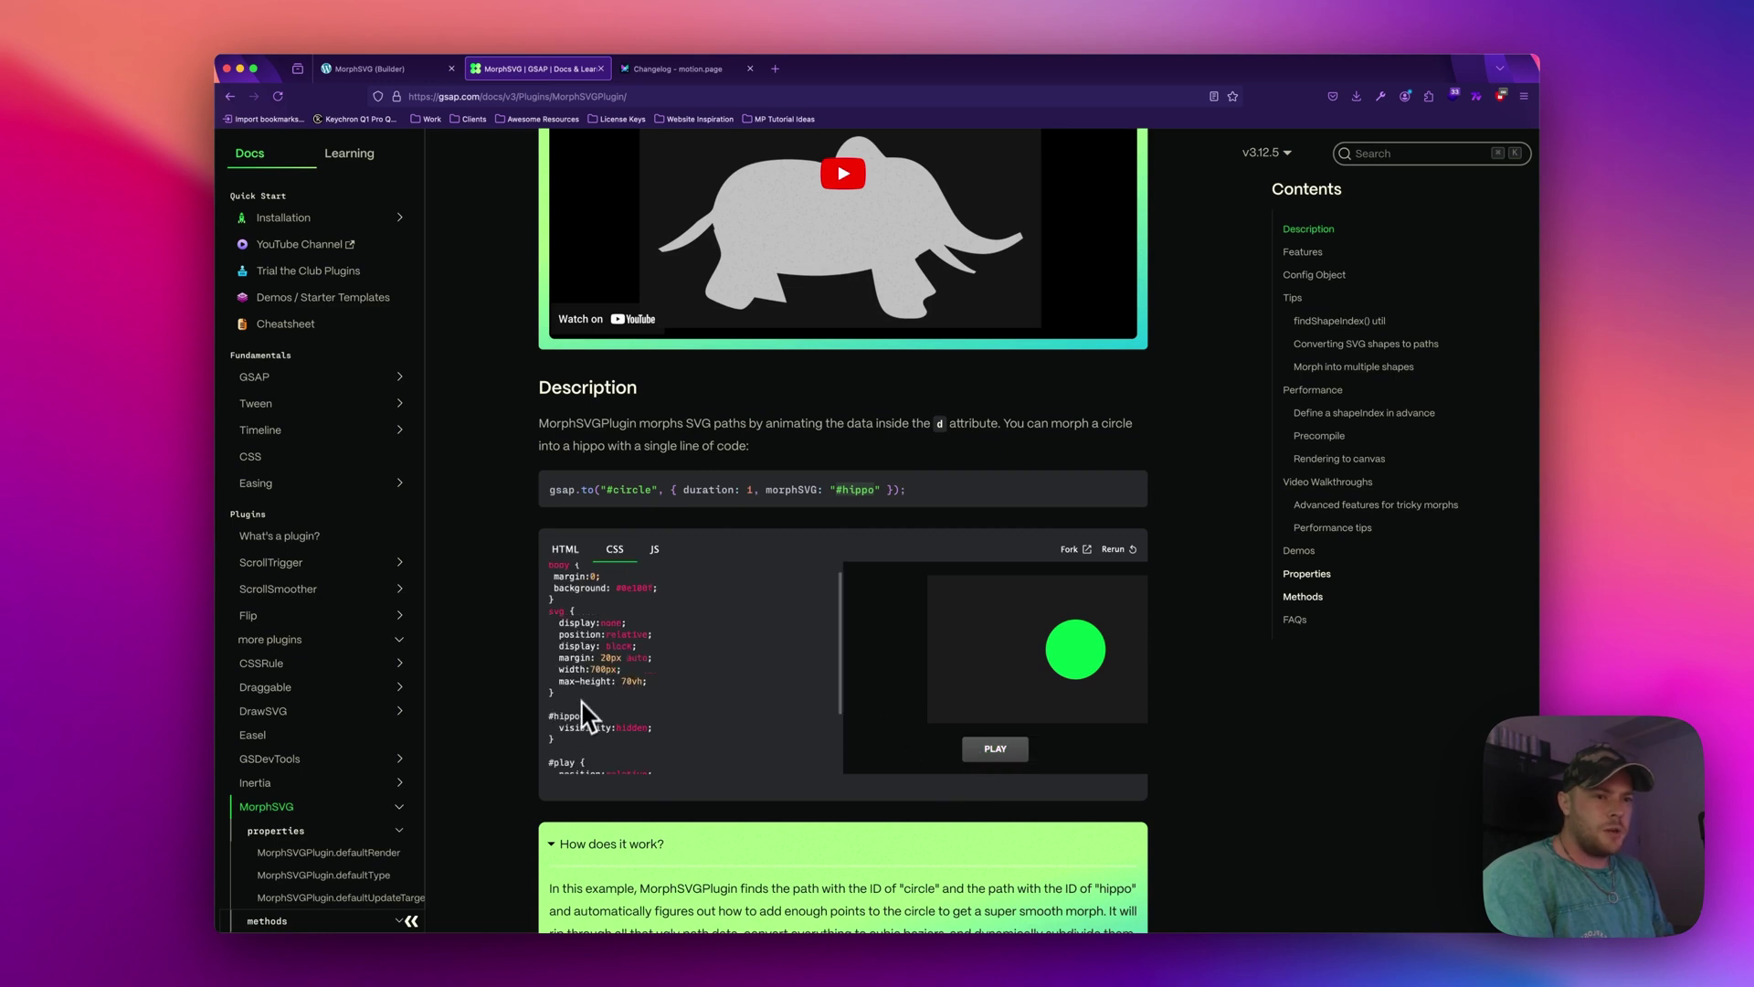
left_click_drag(567, 743, 539, 415)
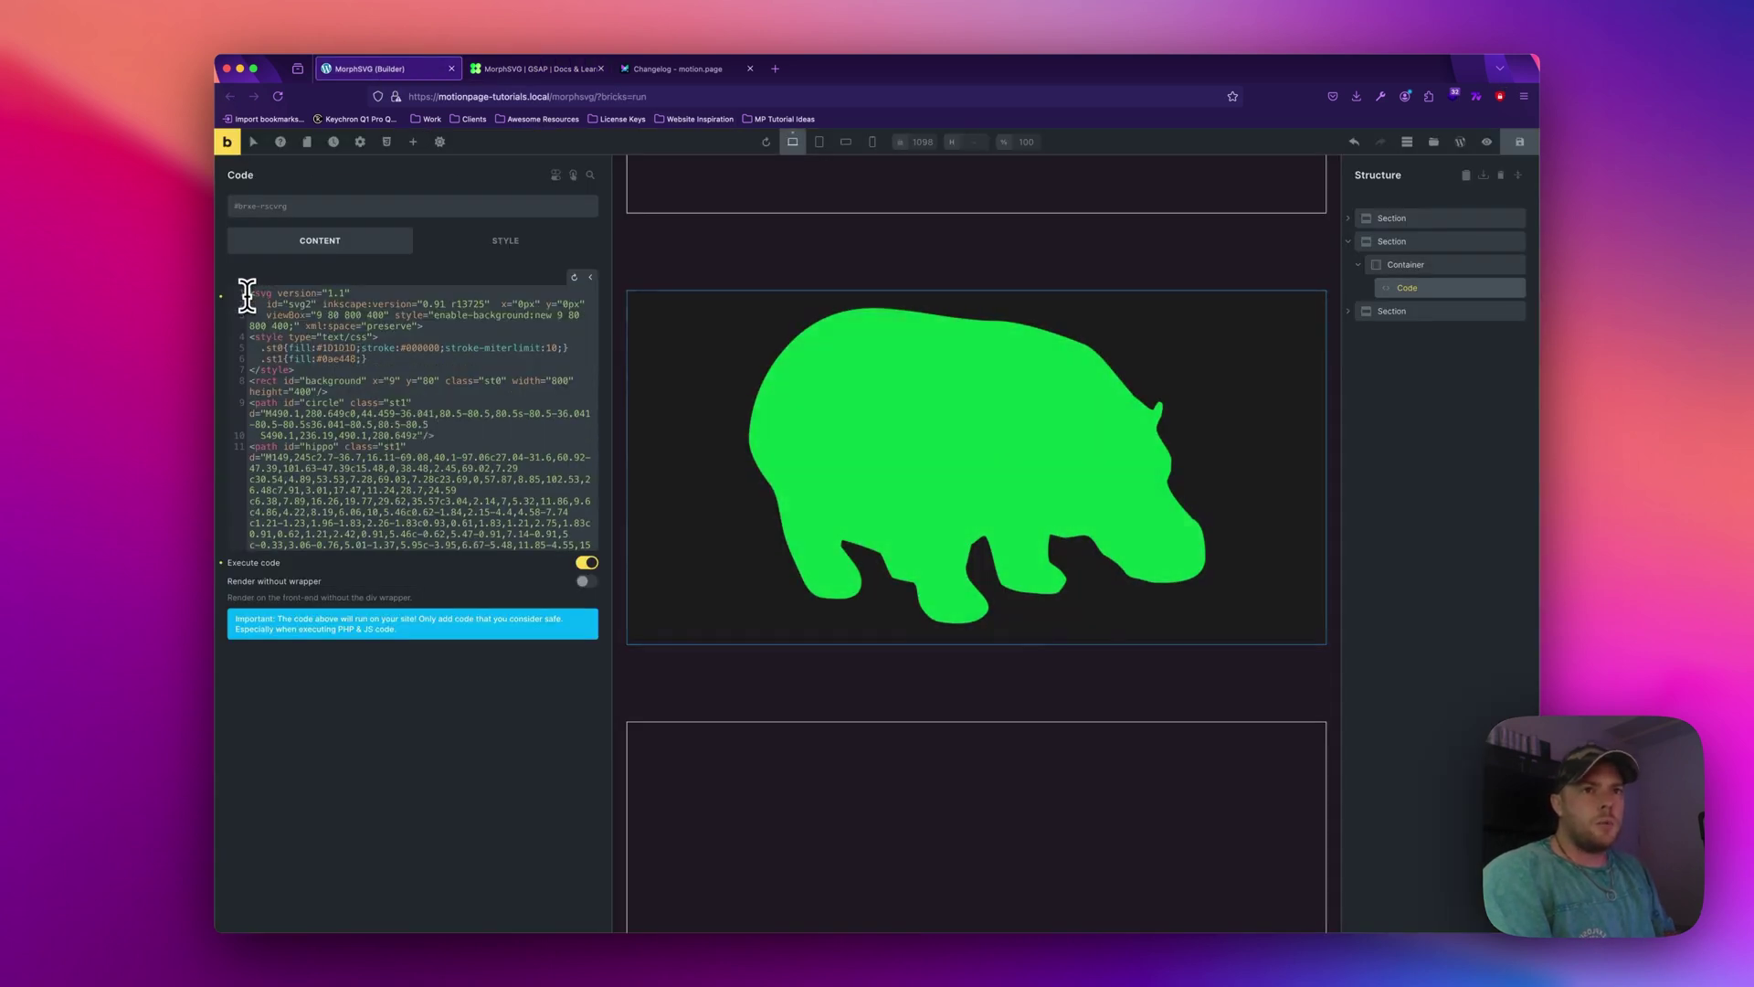
Insert an empty style block above the SVG markup in the Code element, with the cursor placed inside it.
key("Return")
key("Return")
key("Up")
key("Up")
type("<s")
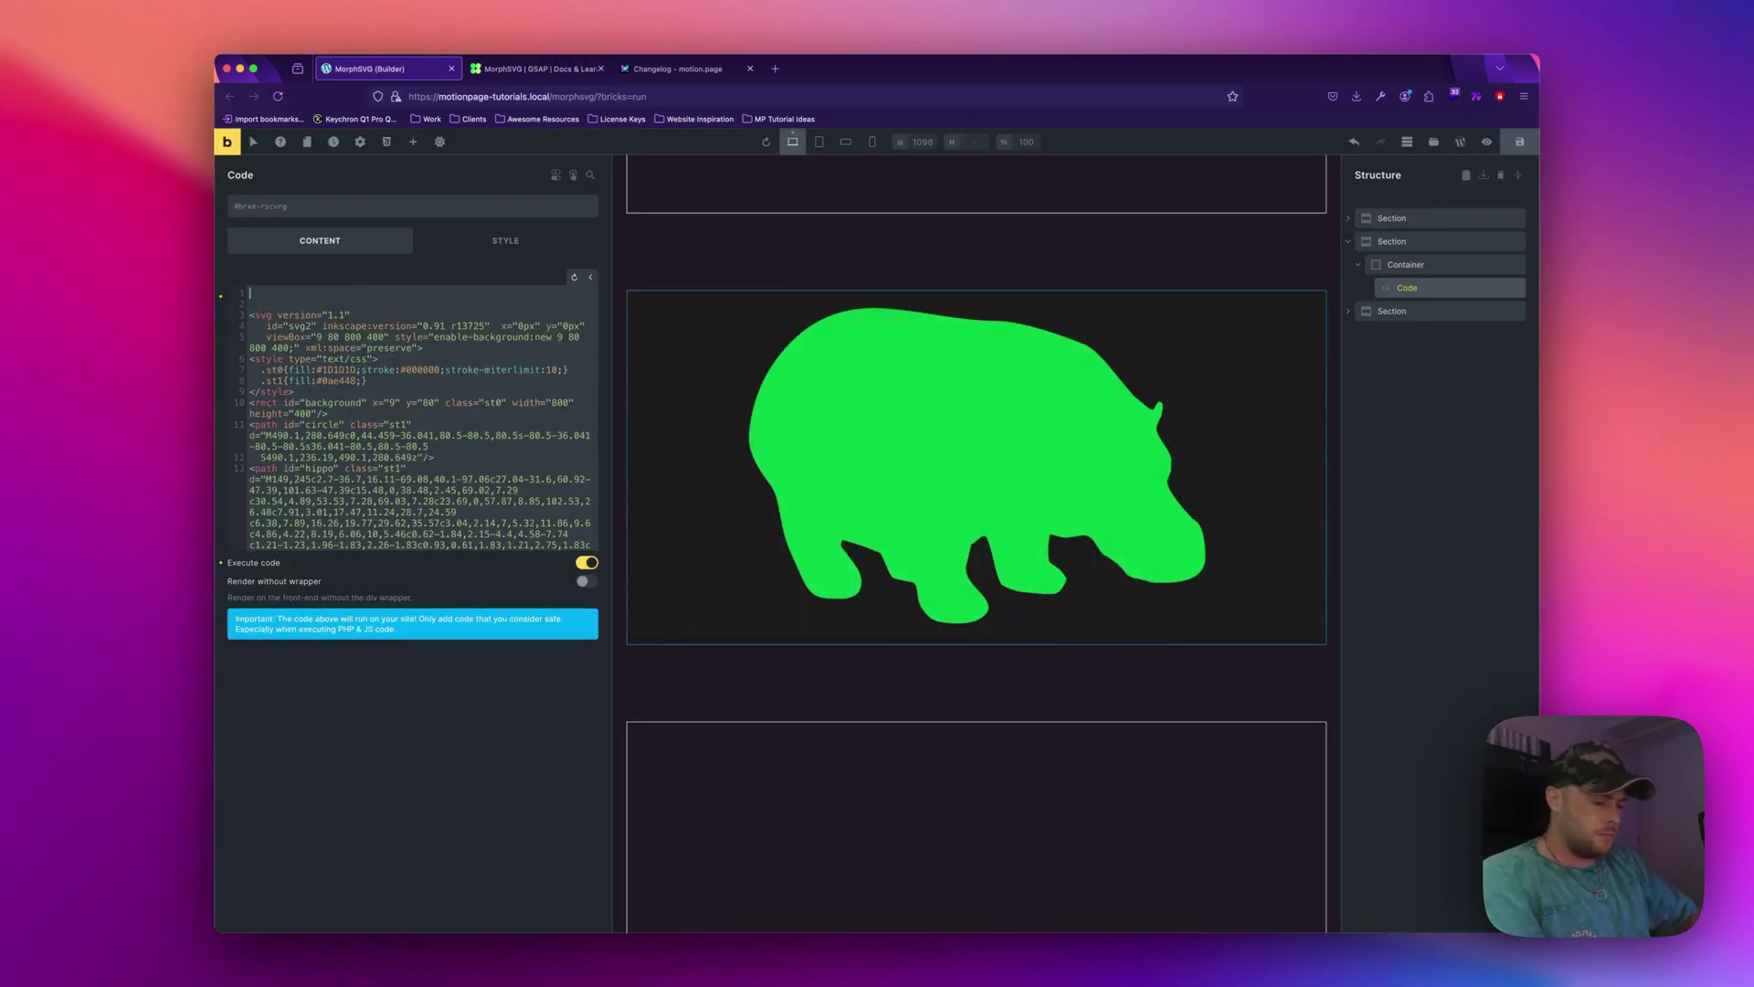
type("tyle>")
key("Return")
key("Return")
key("Return")
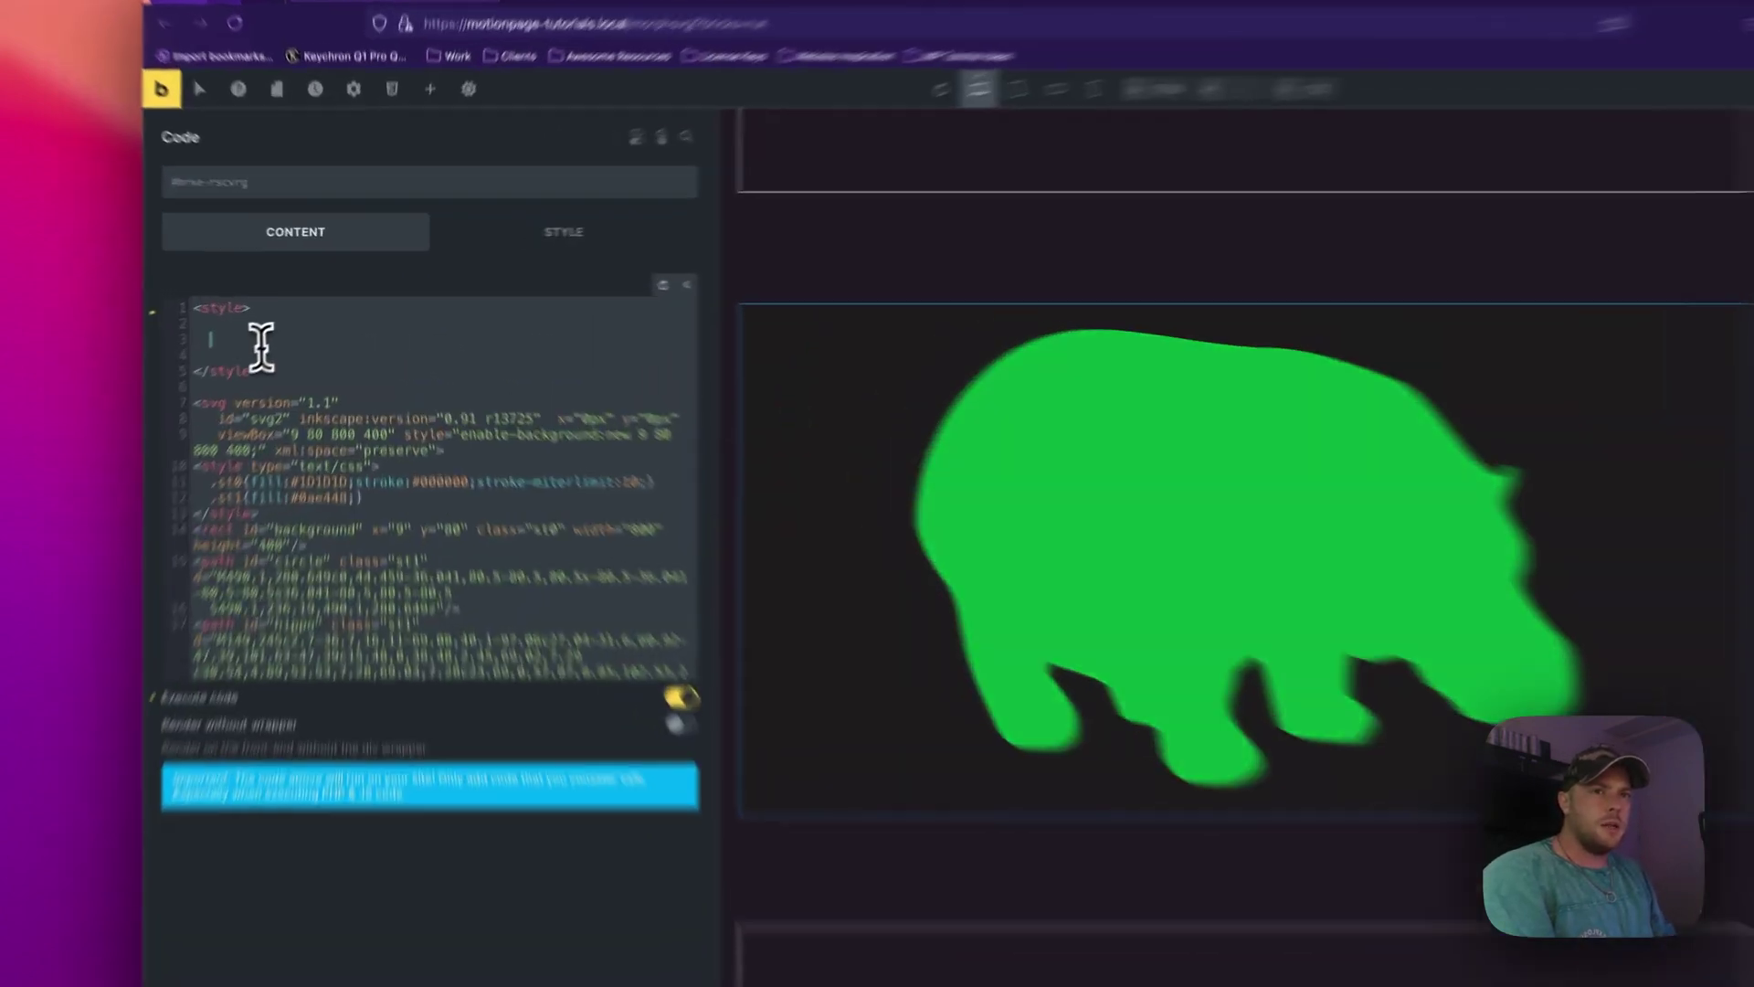
left_click(297, 317)
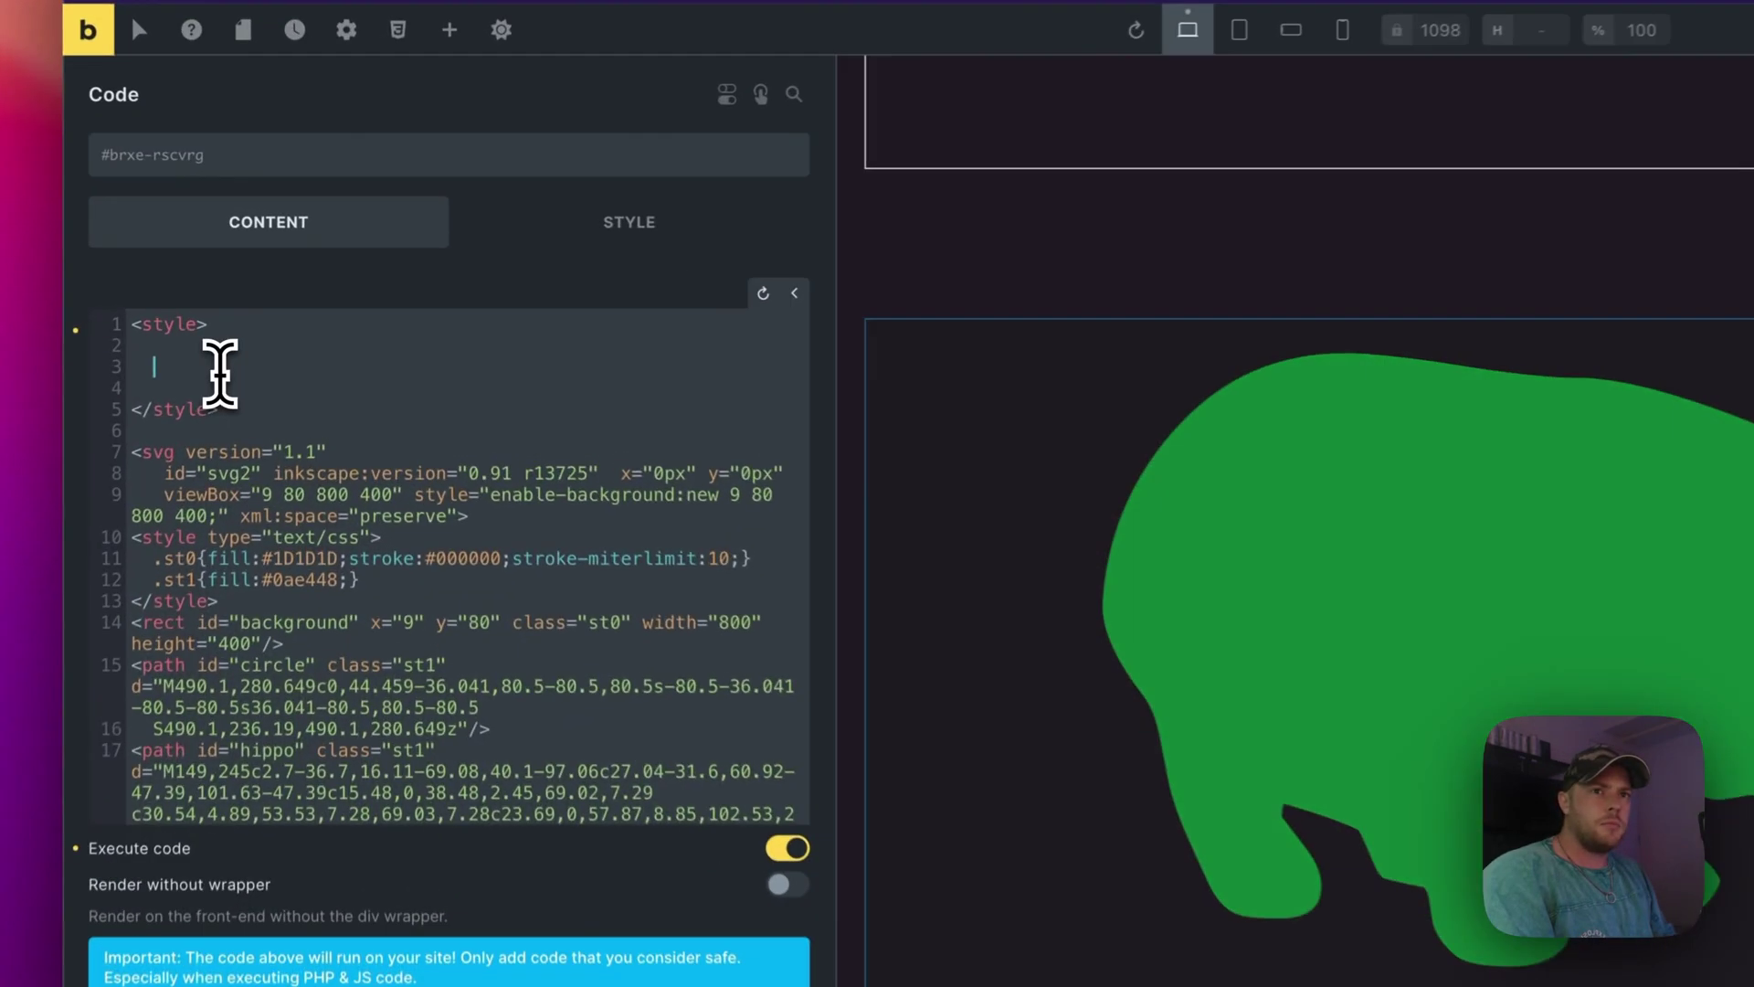
Paste the copied svg and #hippo CSS rules into the empty style block of the Code element.
type("svg {   display:none;   position:relative;   display: block;   margin: 20px auto;   width:700px;   max-height: 70vh; }  #hippo{   visibility:hidden; }")
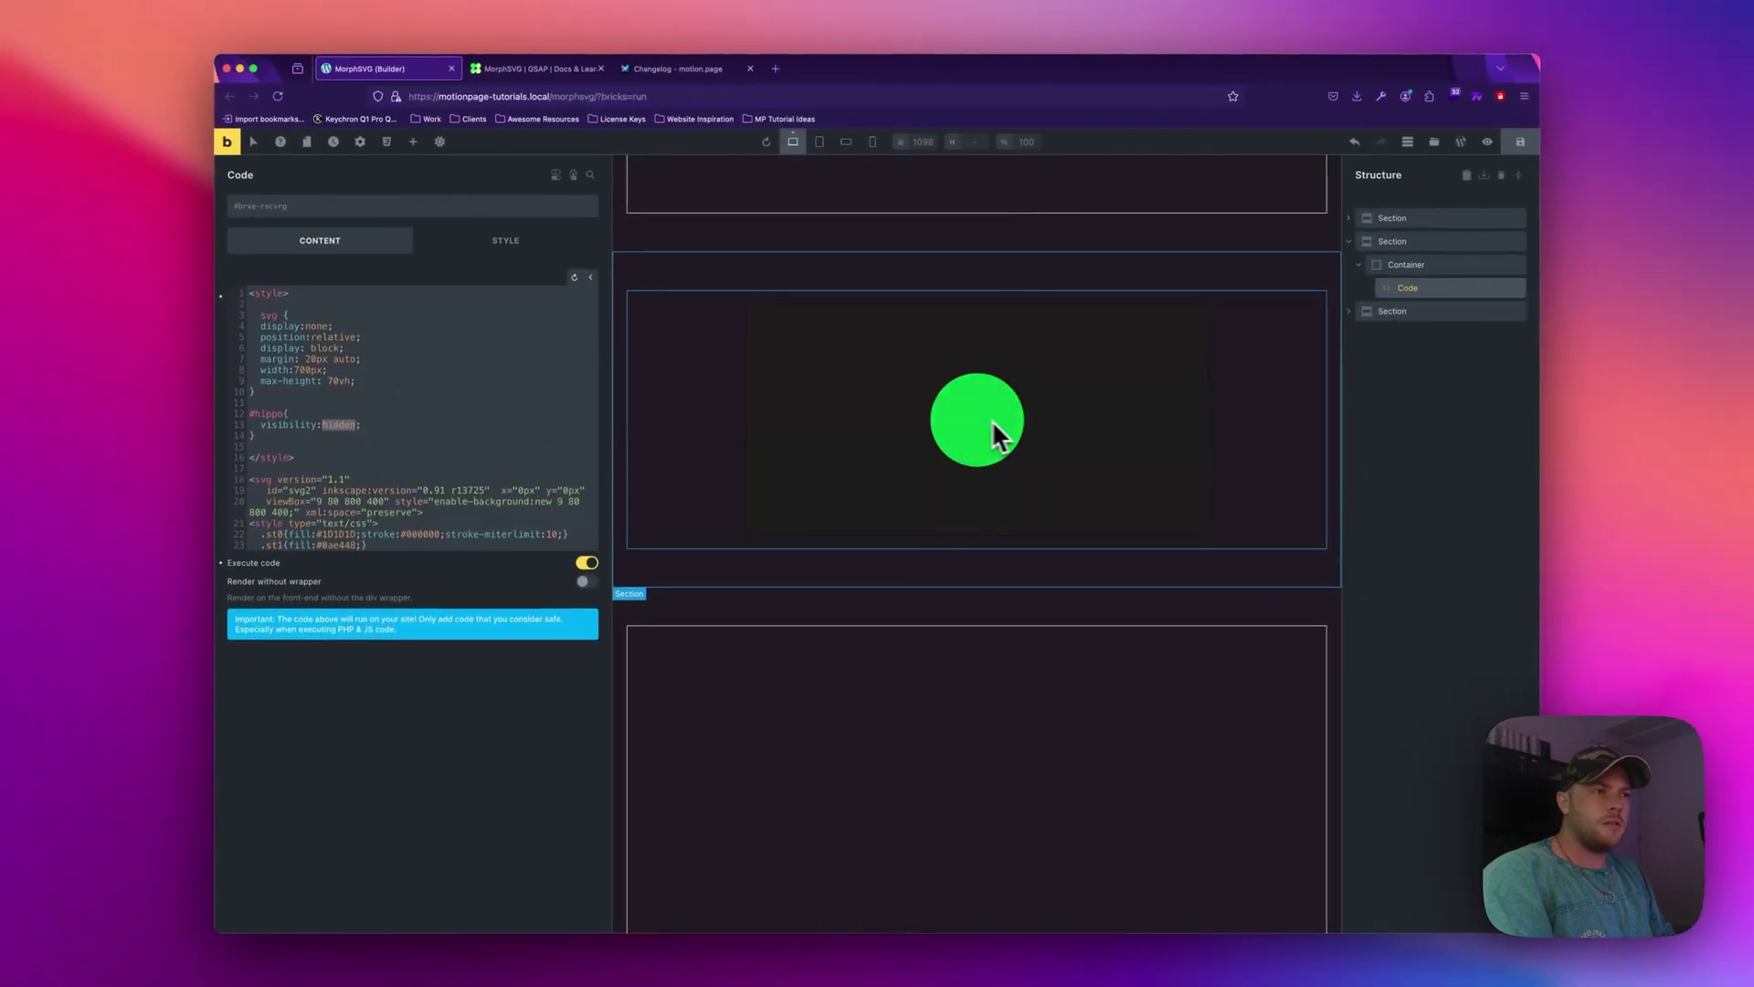
Examine the circle and hippo path IDs and the path data in the Code element's SVG markup.
scroll(494, 446, "down", 5)
scroll(468, 441, "down", 1)
double_click(321, 371)
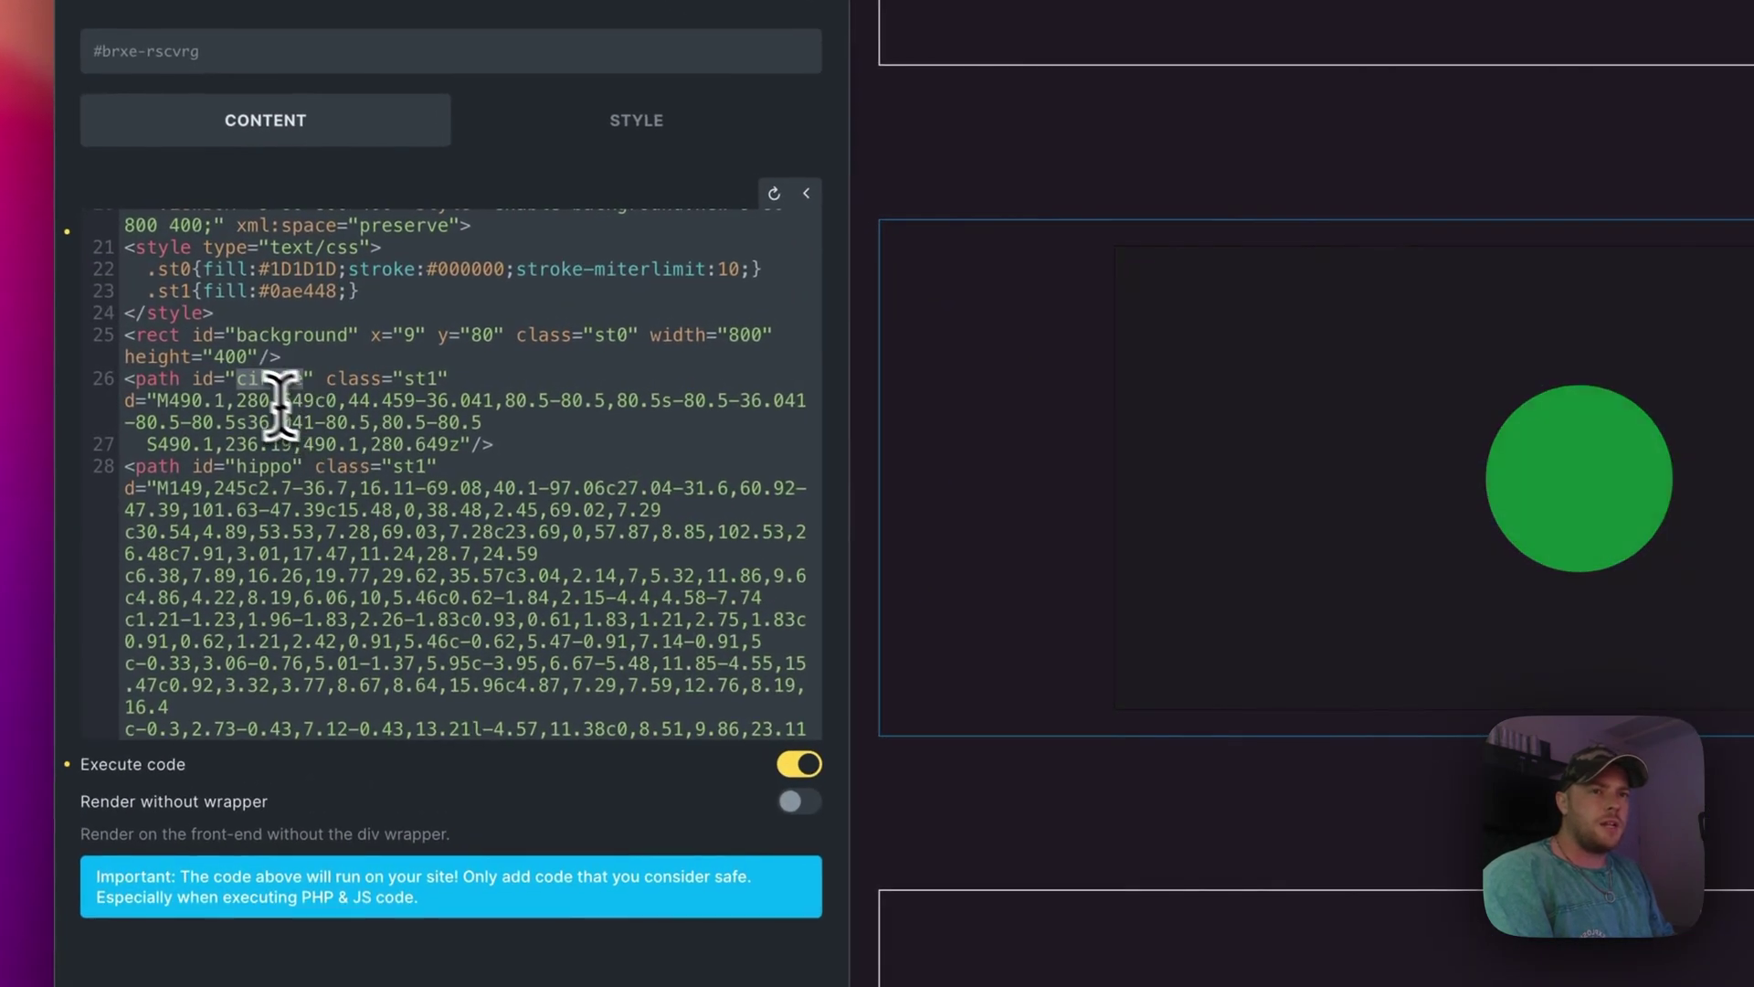
left_click(255, 374)
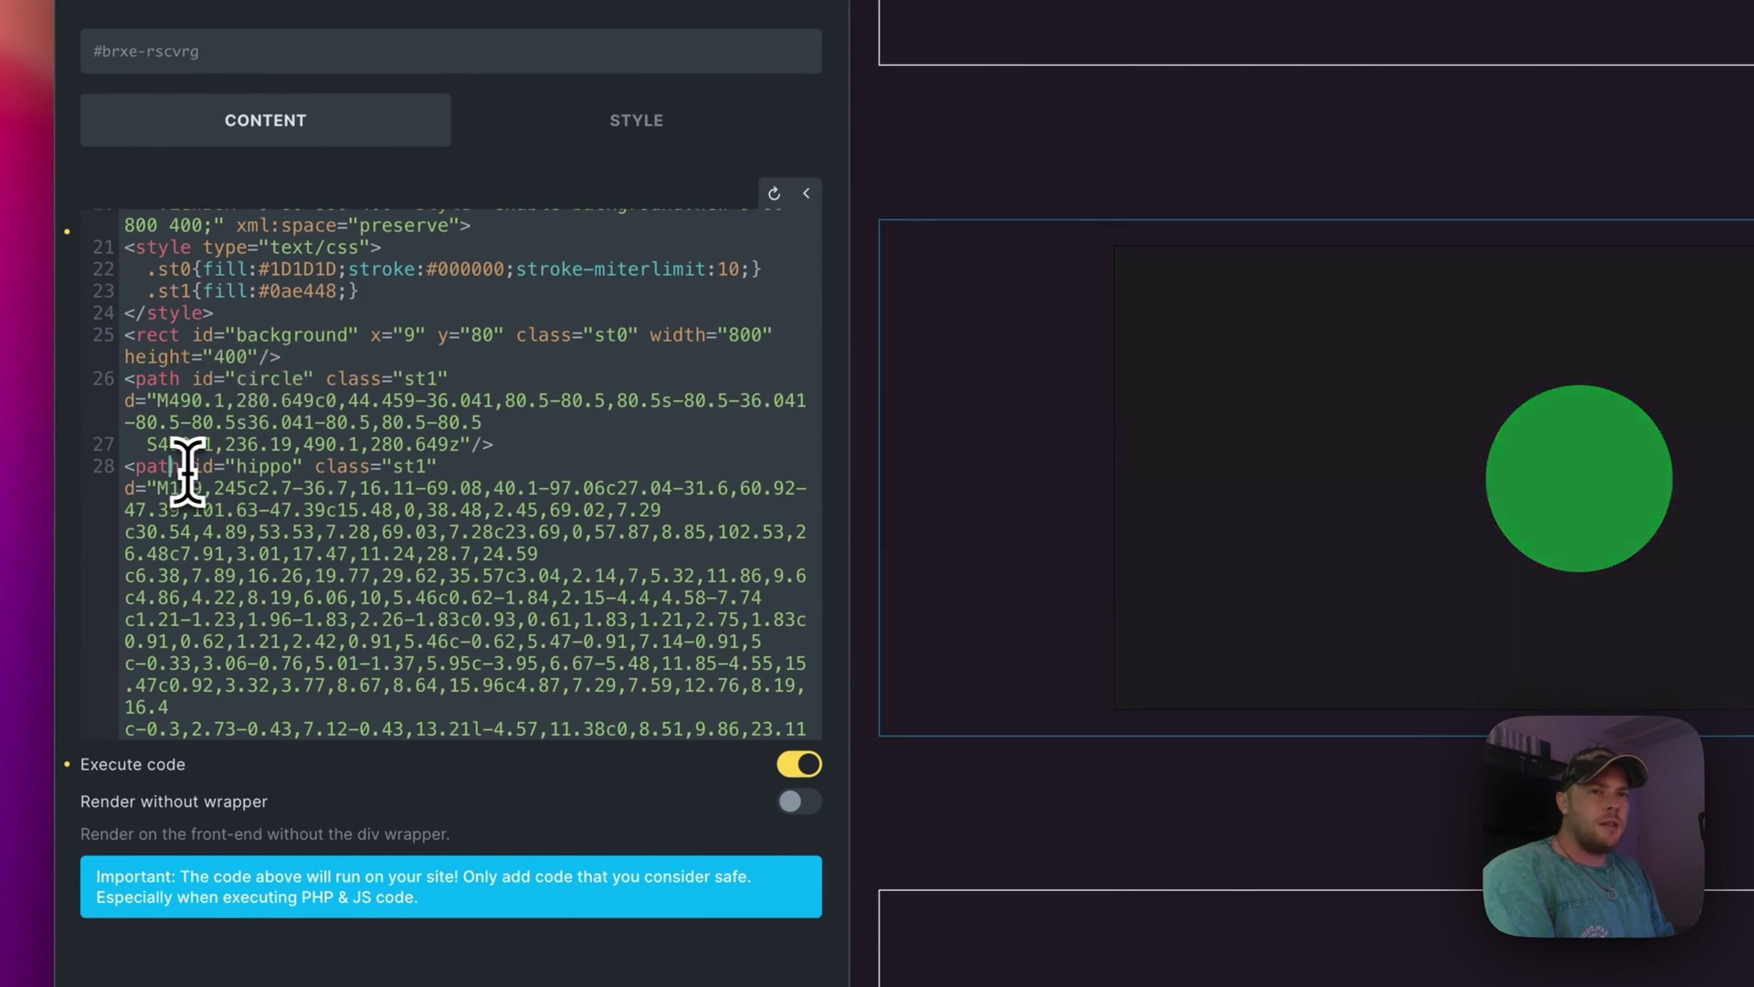
double_click(245, 466)
scroll(245, 466, "up", 1)
scroll(251, 481, "up", 1)
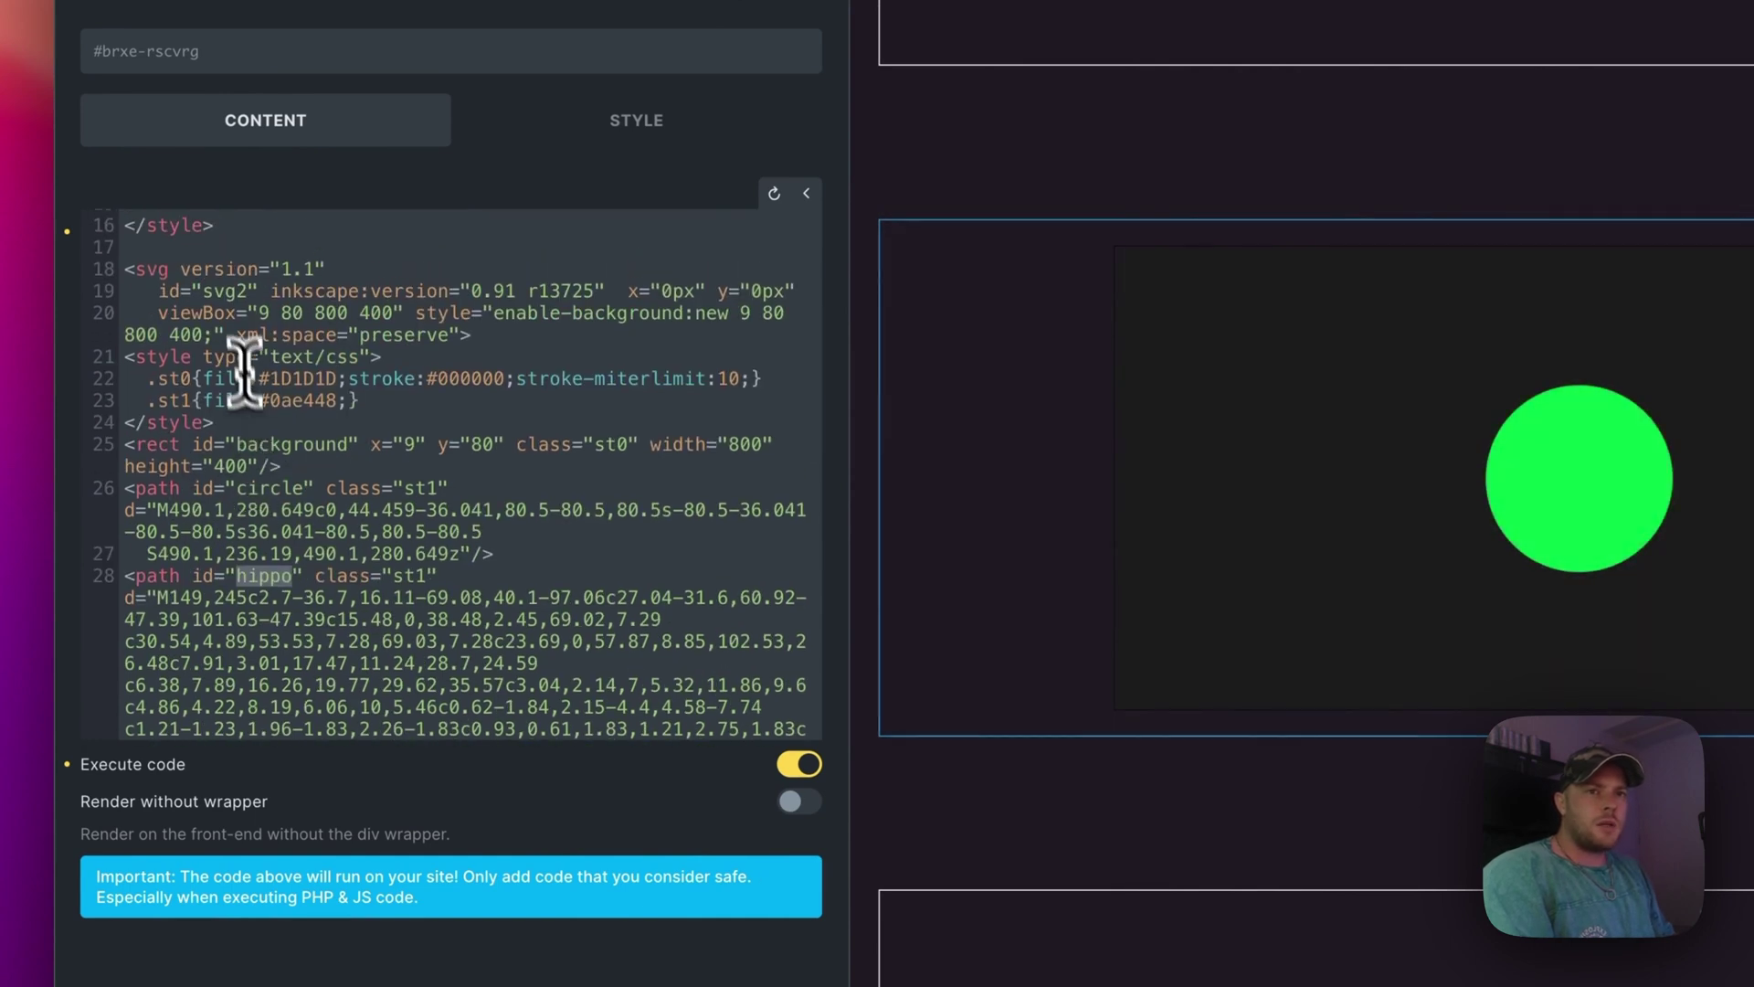
scroll(211, 411, "down", 12)
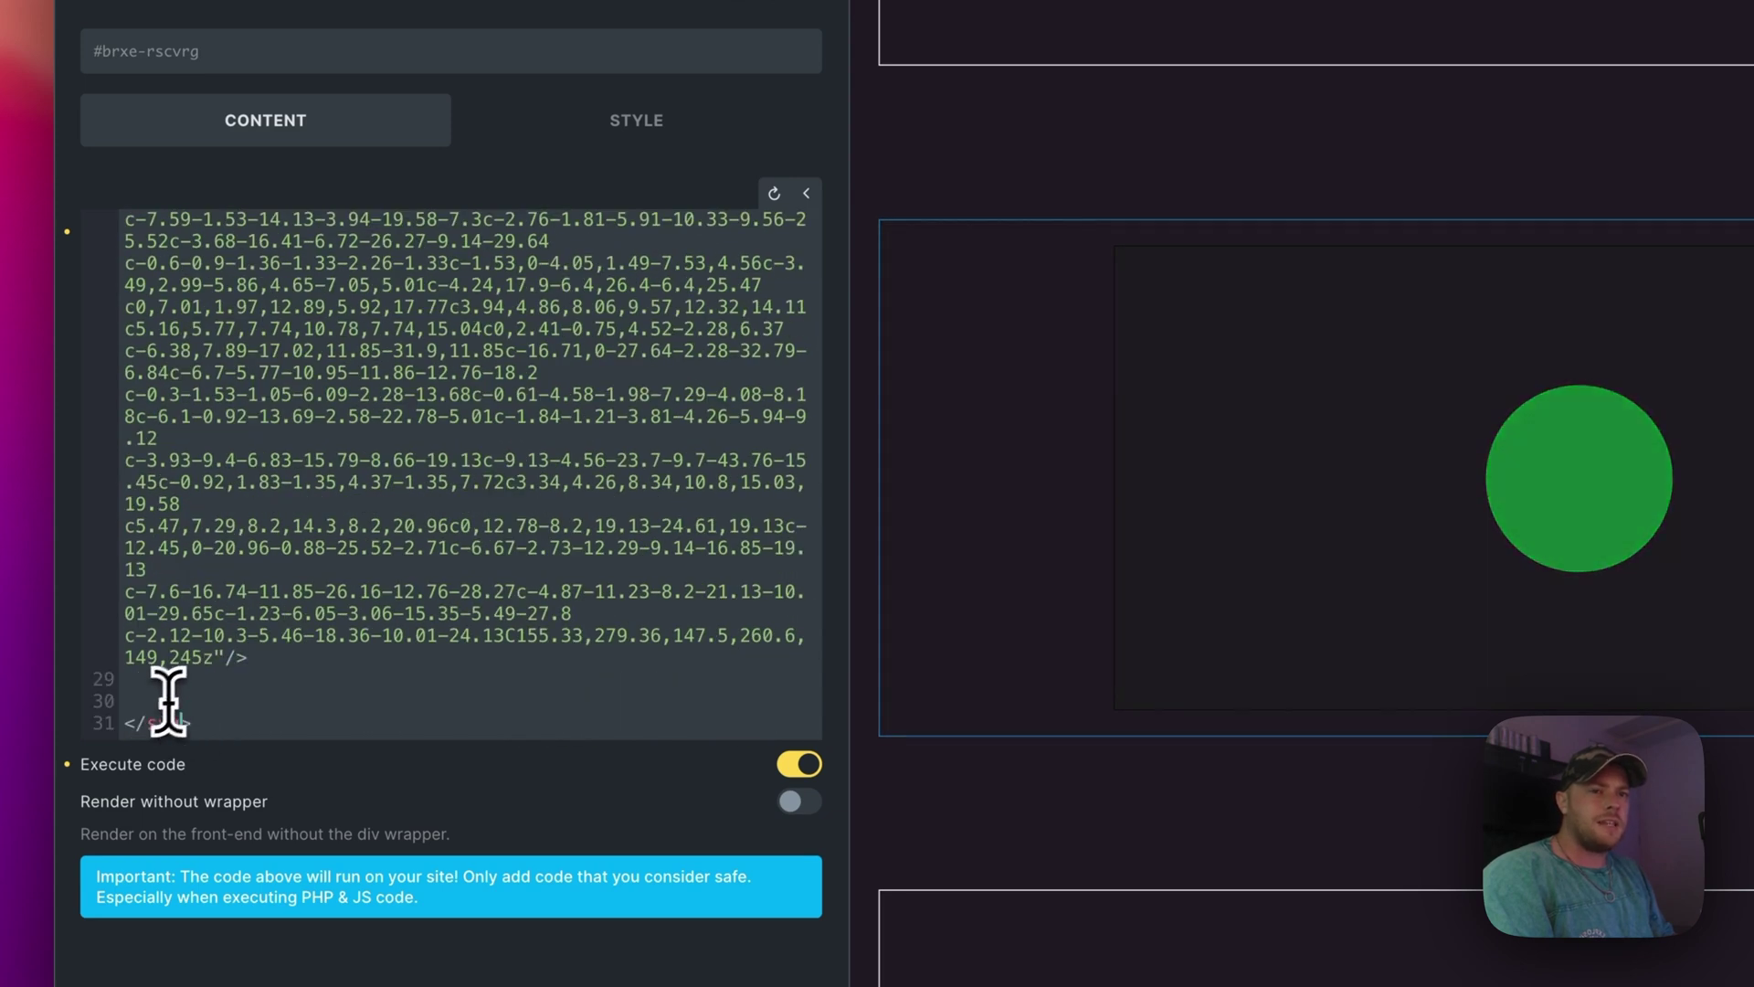
scroll(174, 694, "up", 10)
scroll(206, 585, "up", 2)
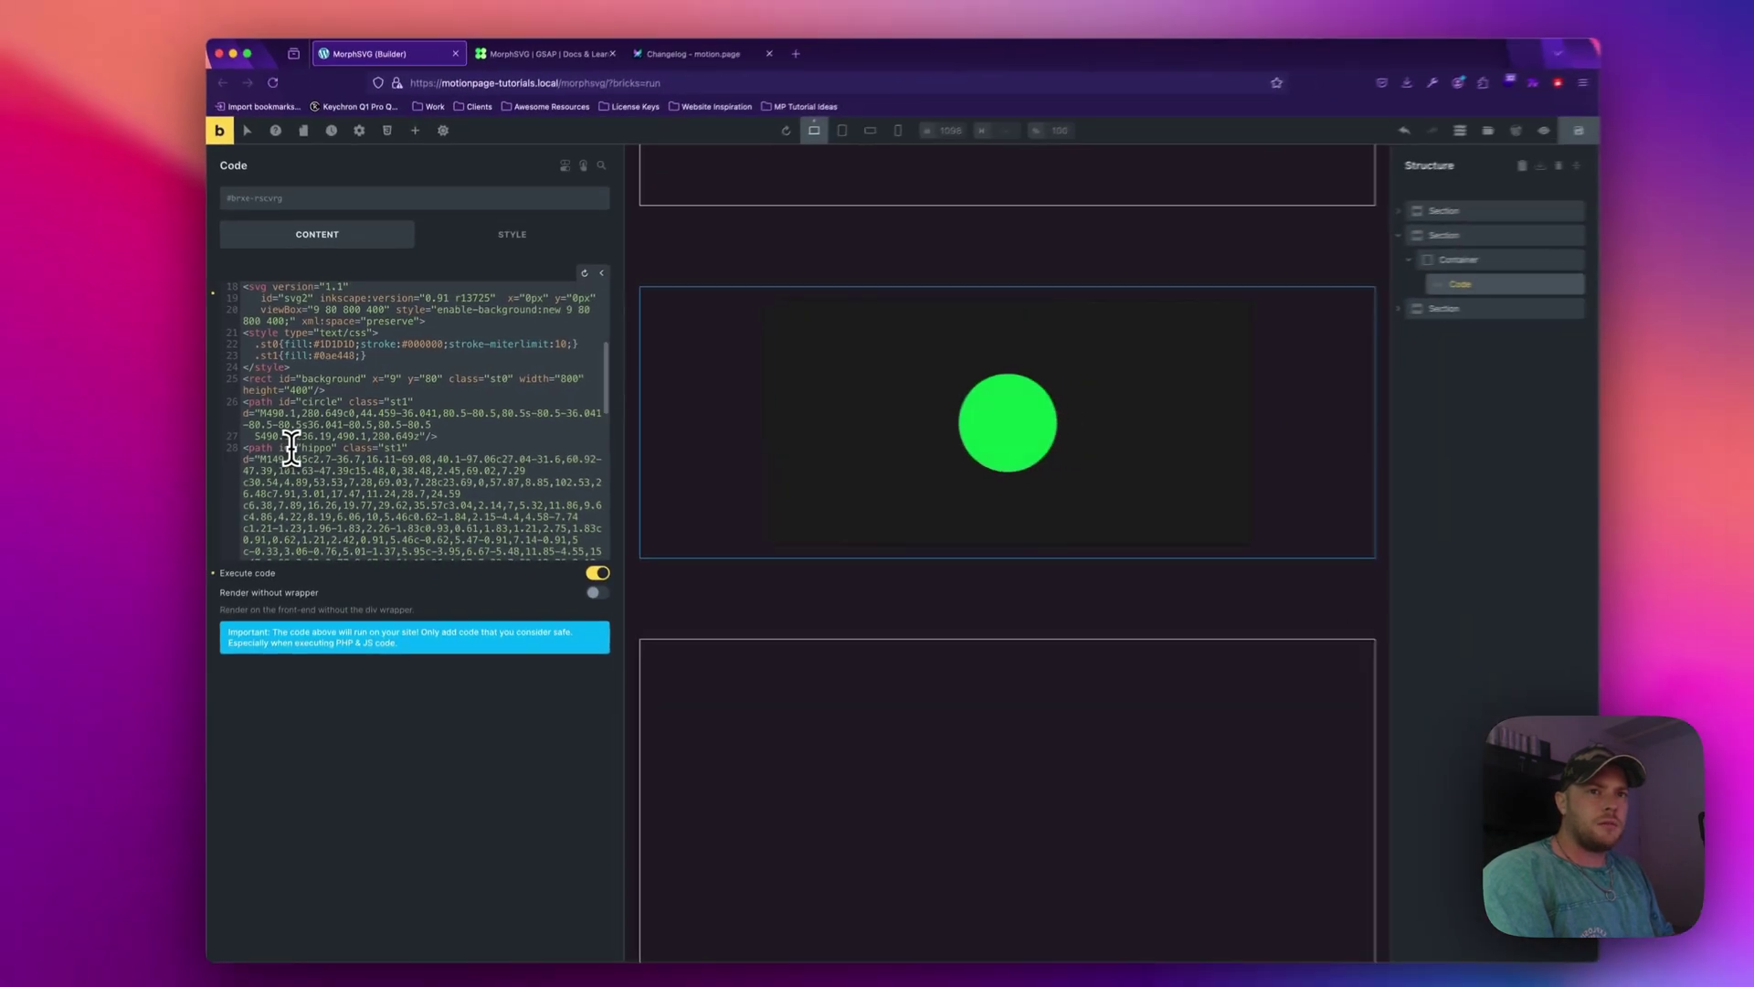
left_click_drag(251, 400, 414, 402)
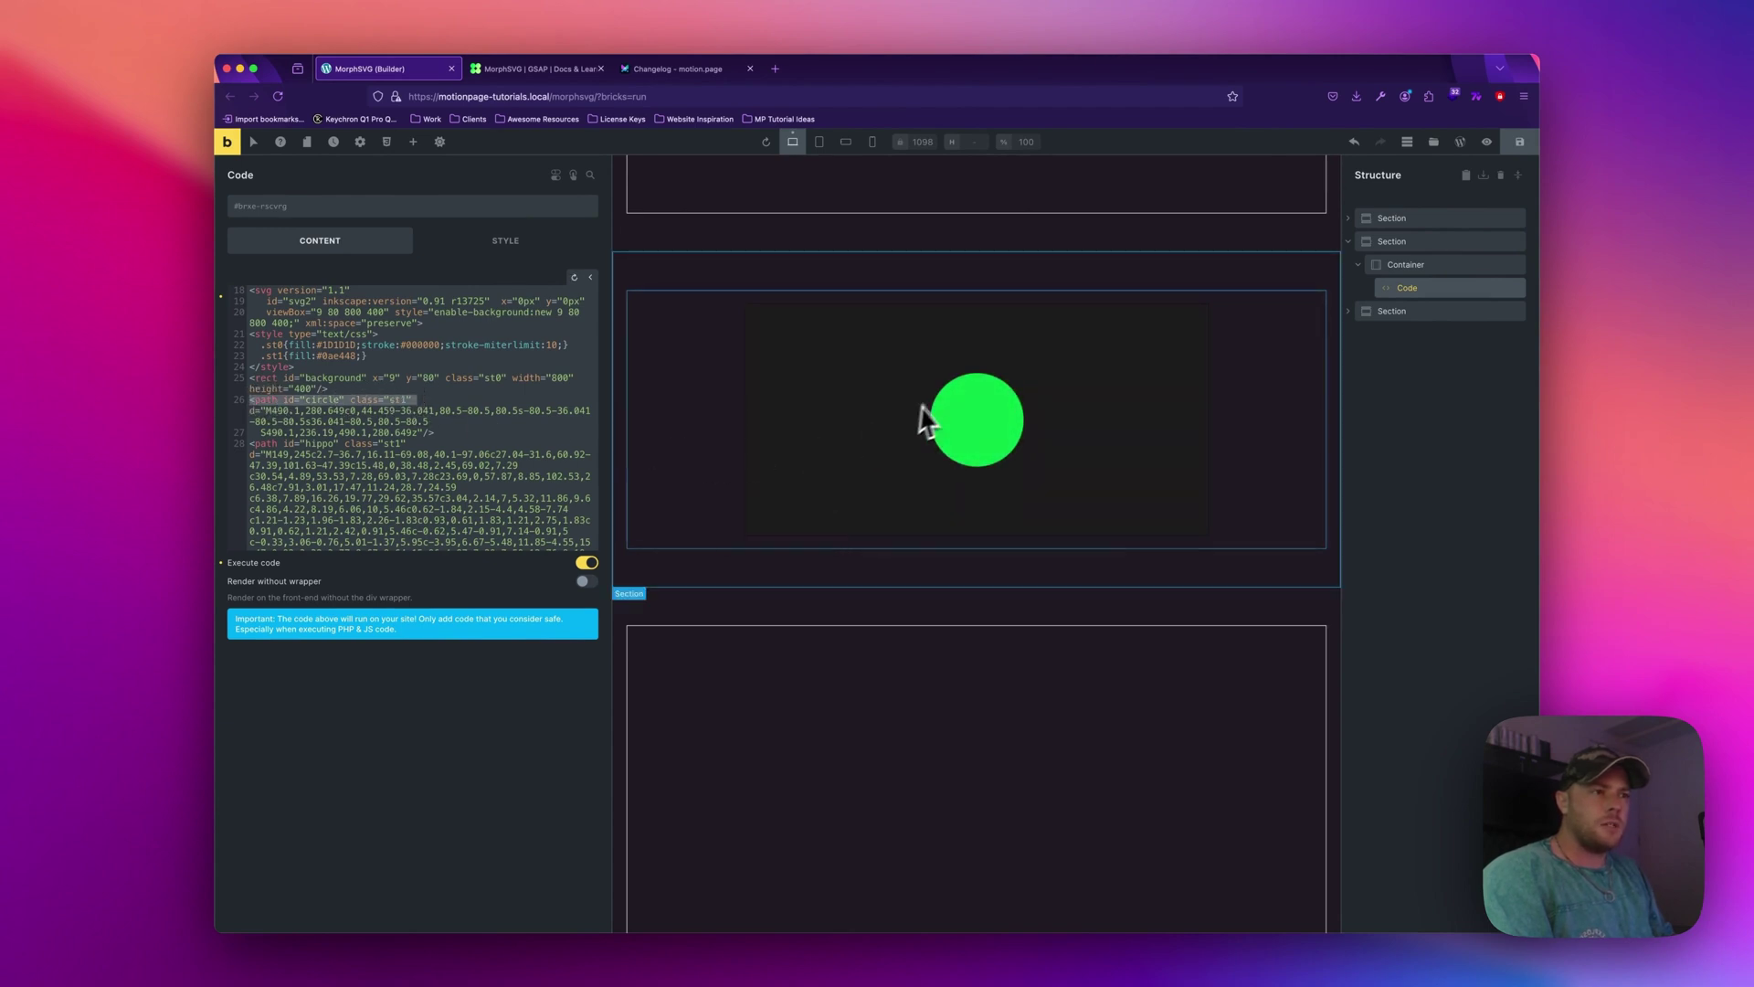
scroll(344, 411, "down", 3)
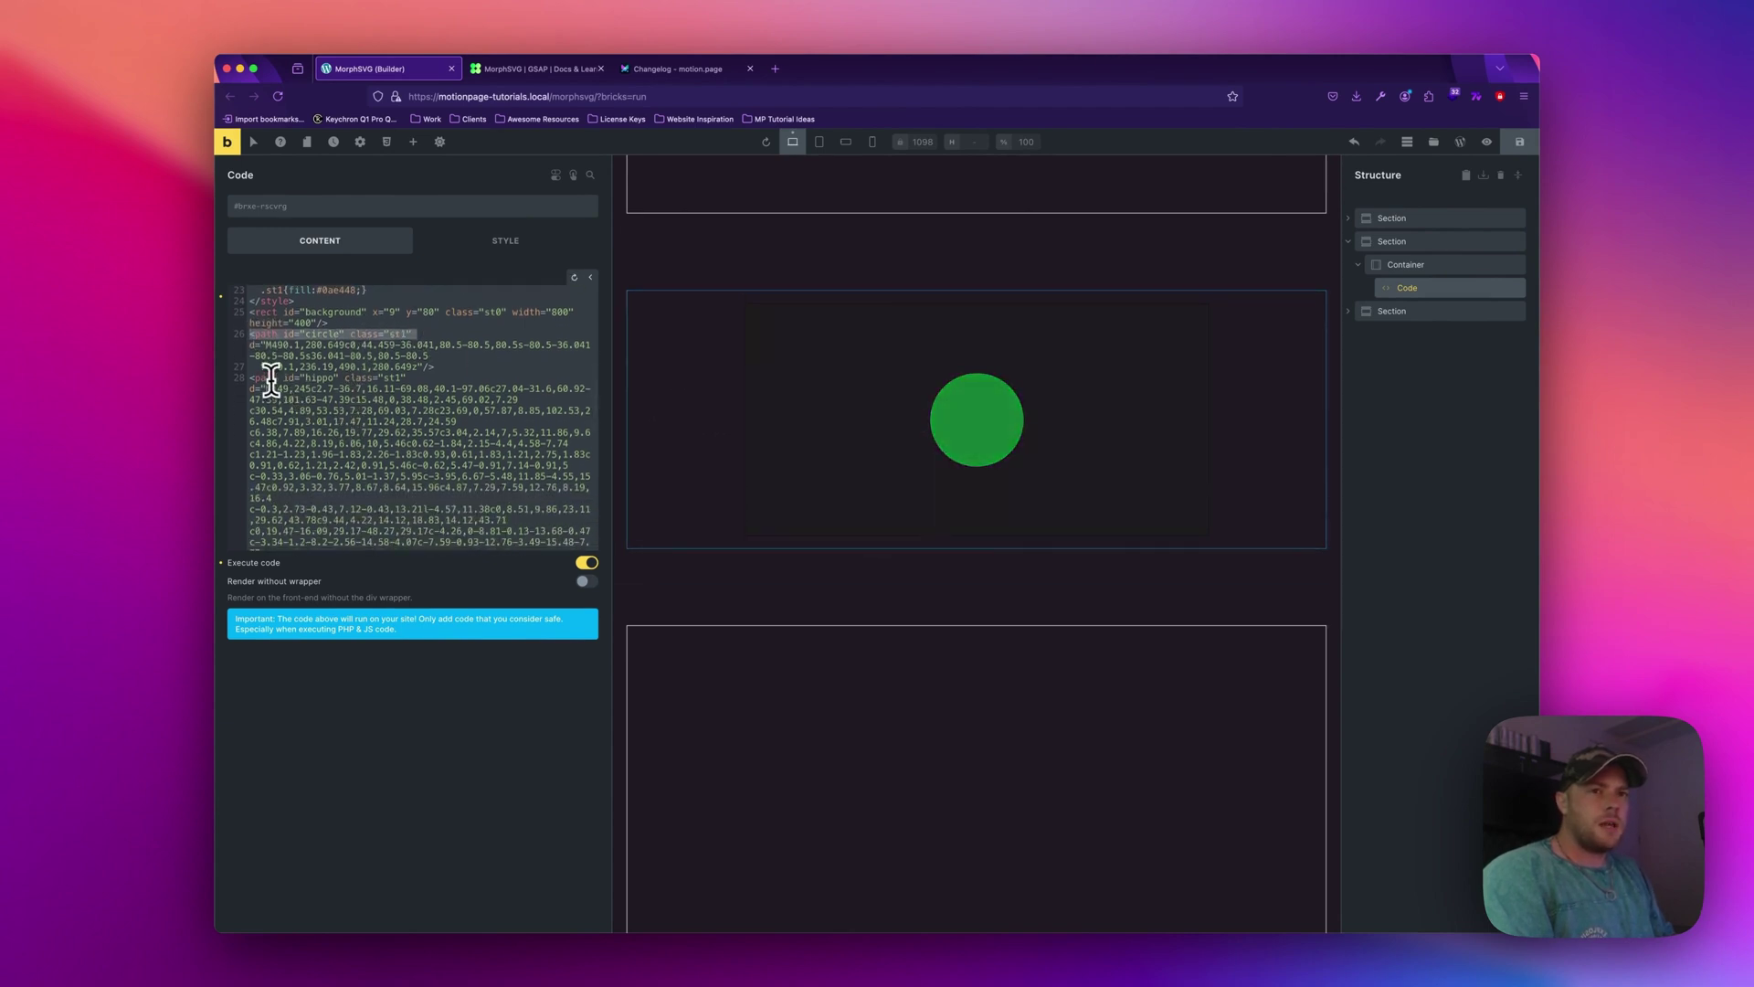
double_click(320, 378)
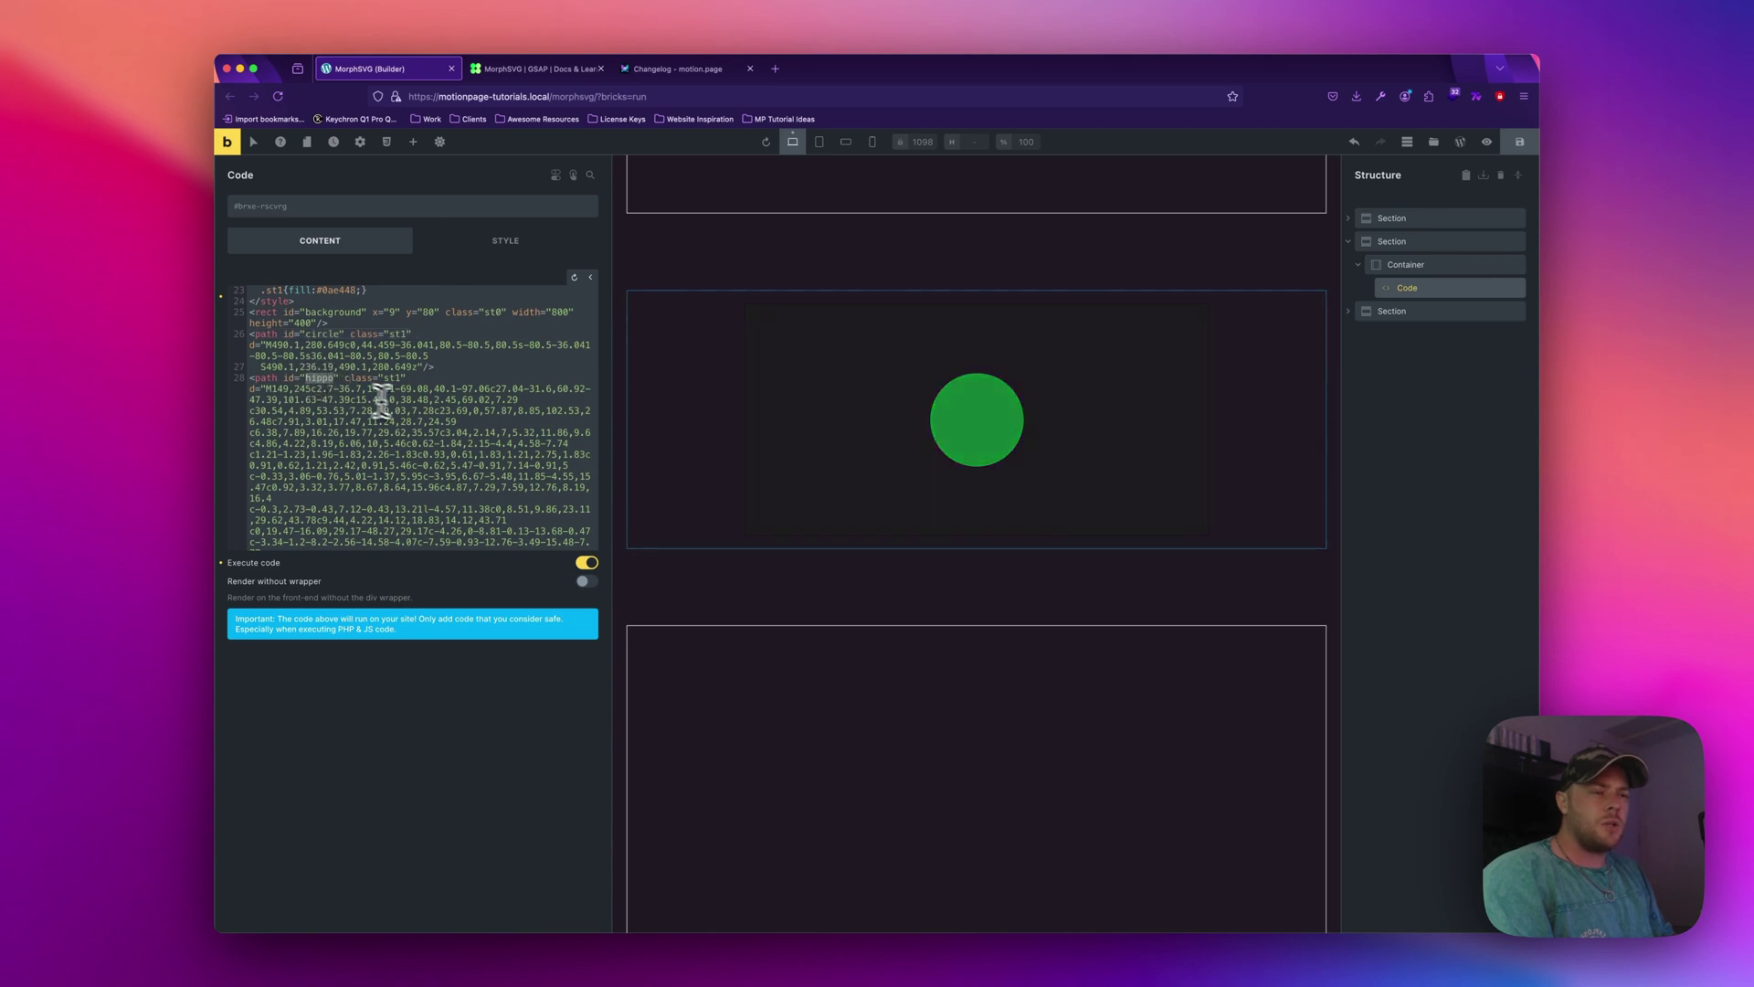
left_click(372, 399)
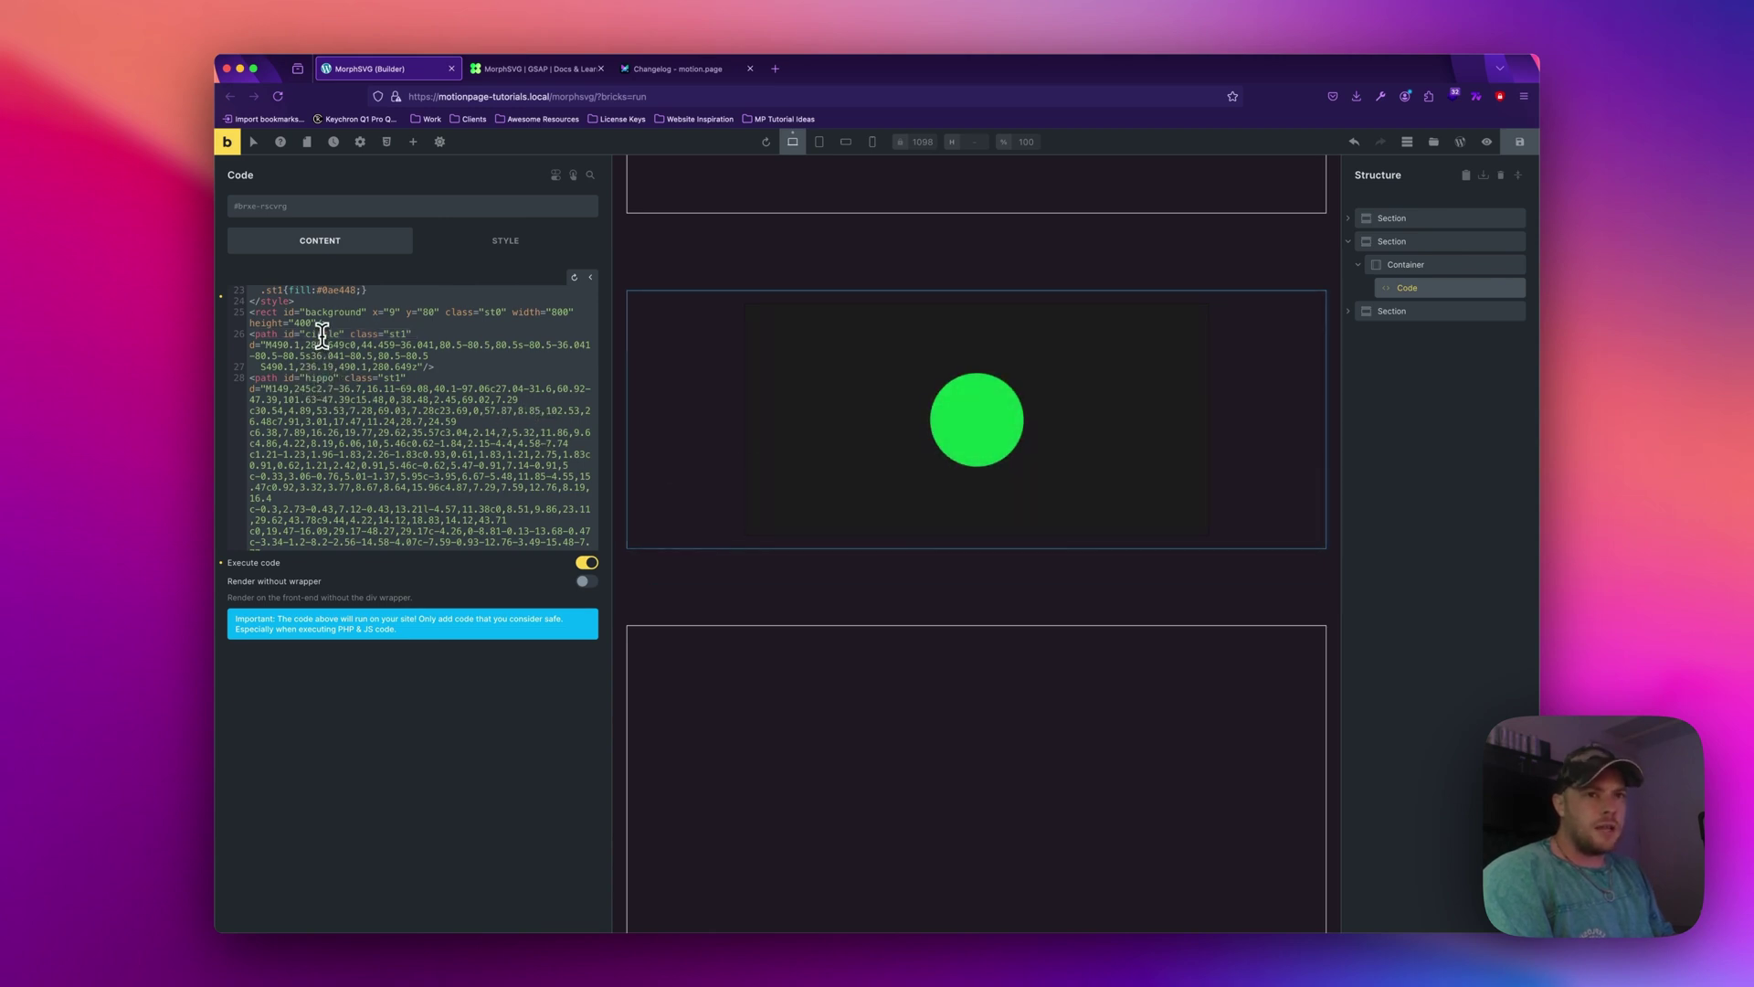
Insert a blank line between the circle path and the hippo path in the SVG markup.
left_click(439, 367)
key("Return")
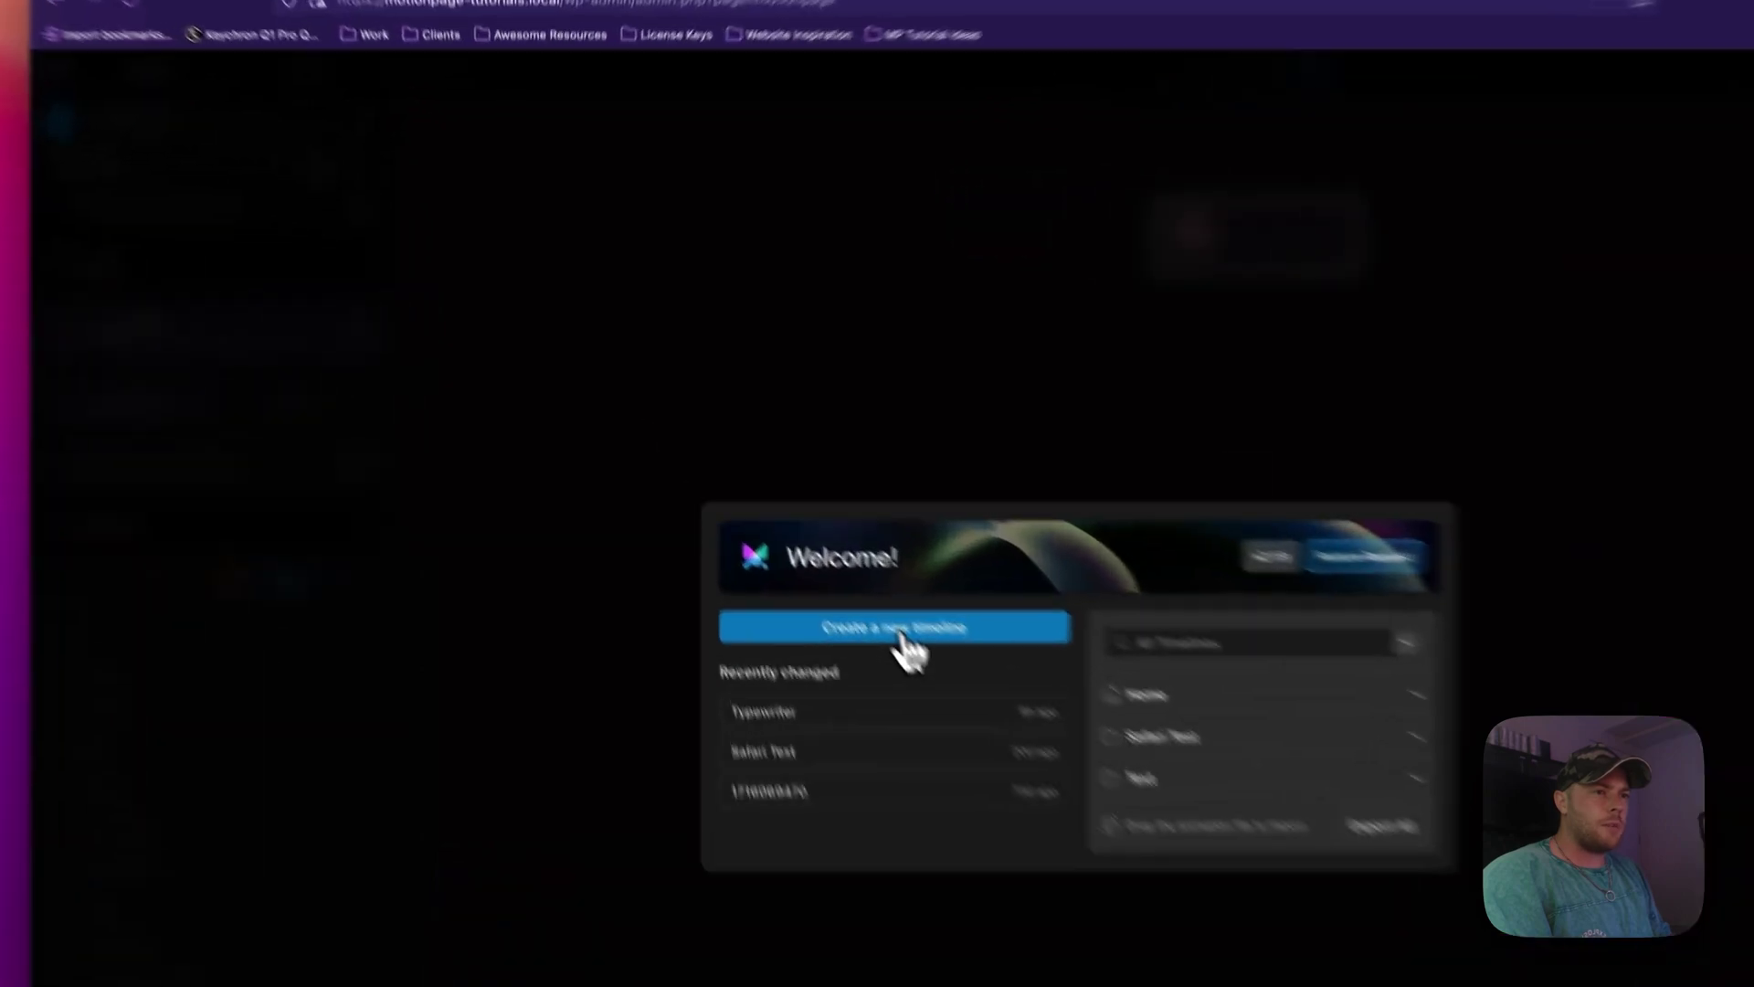
Create a new Motion.page timeline, name it MorphSVG and assign it to the MorphSVG page.
left_click(767, 496)
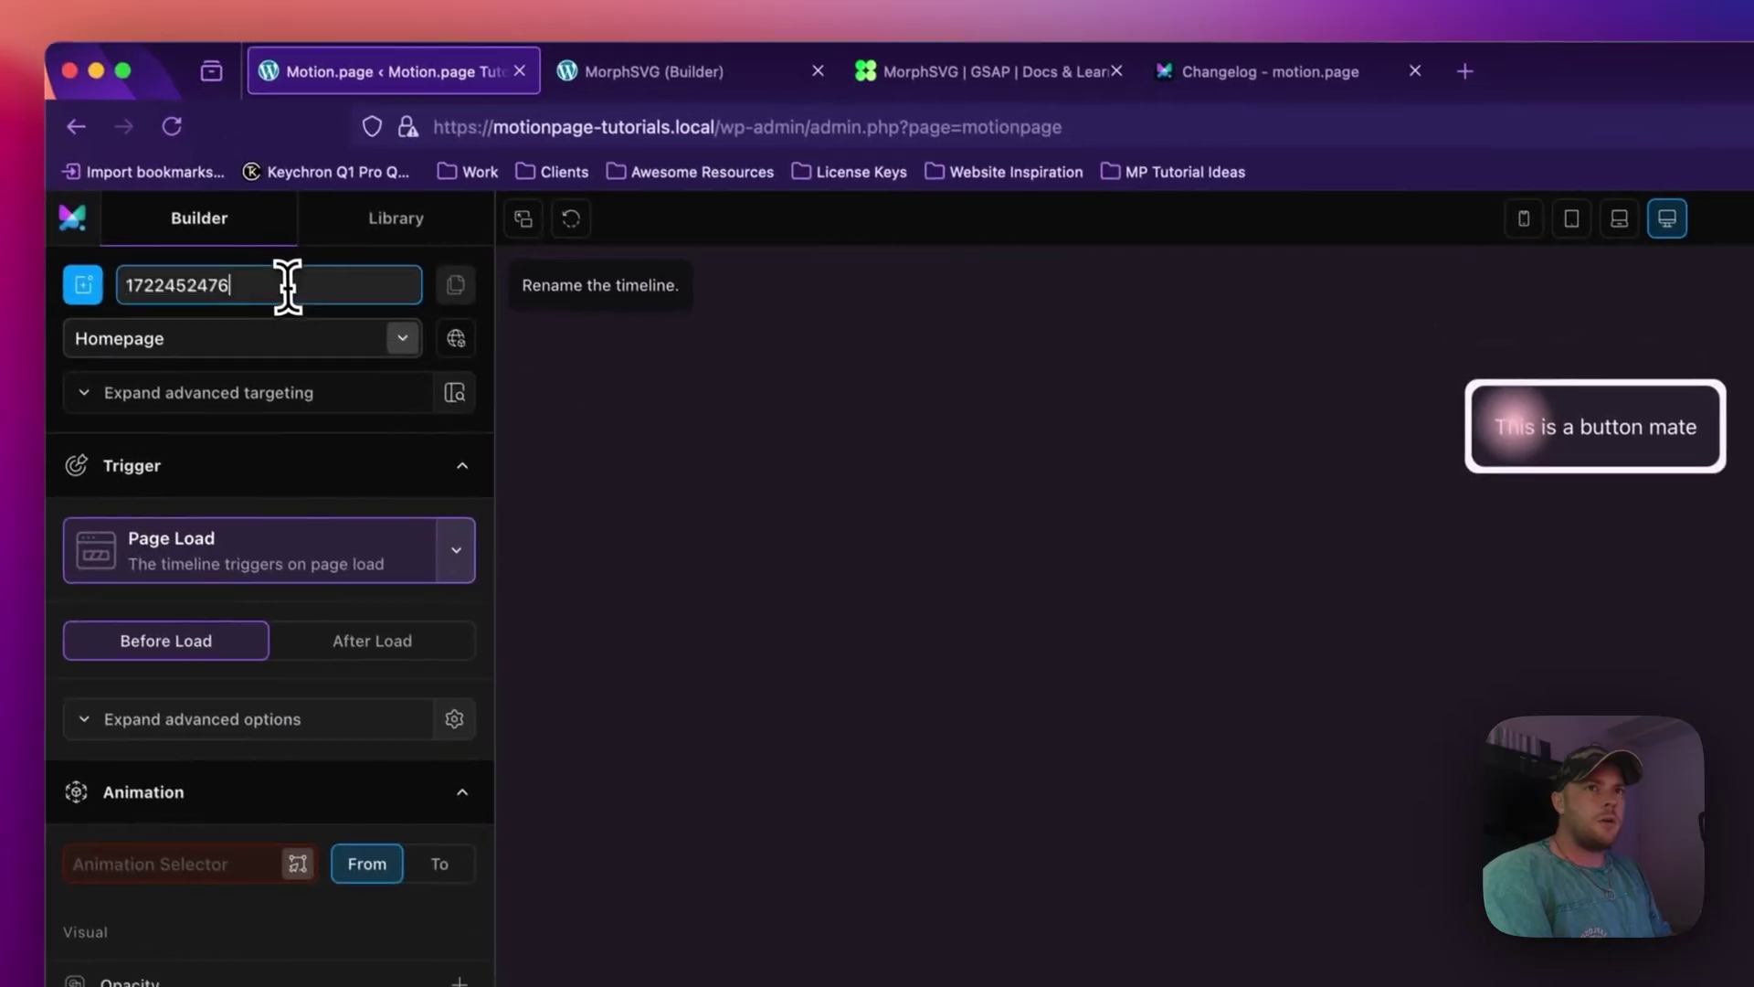
key("super+a")
type("Mor")
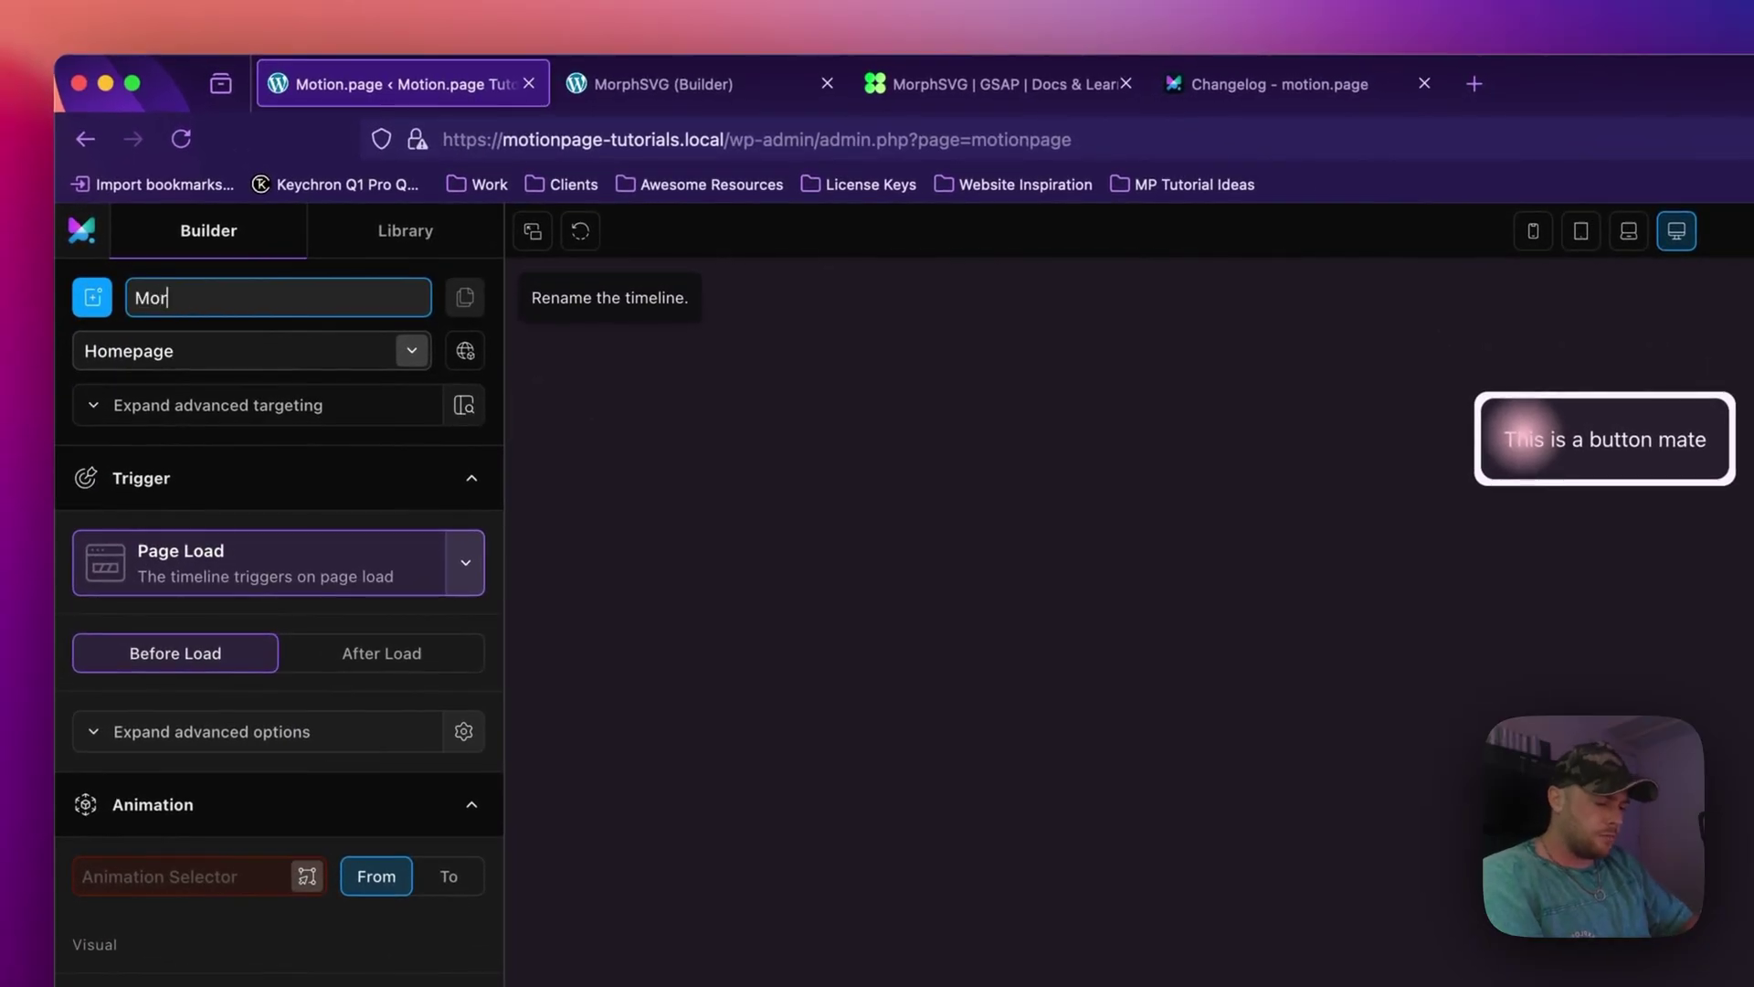
type("phSVG")
left_click(267, 354)
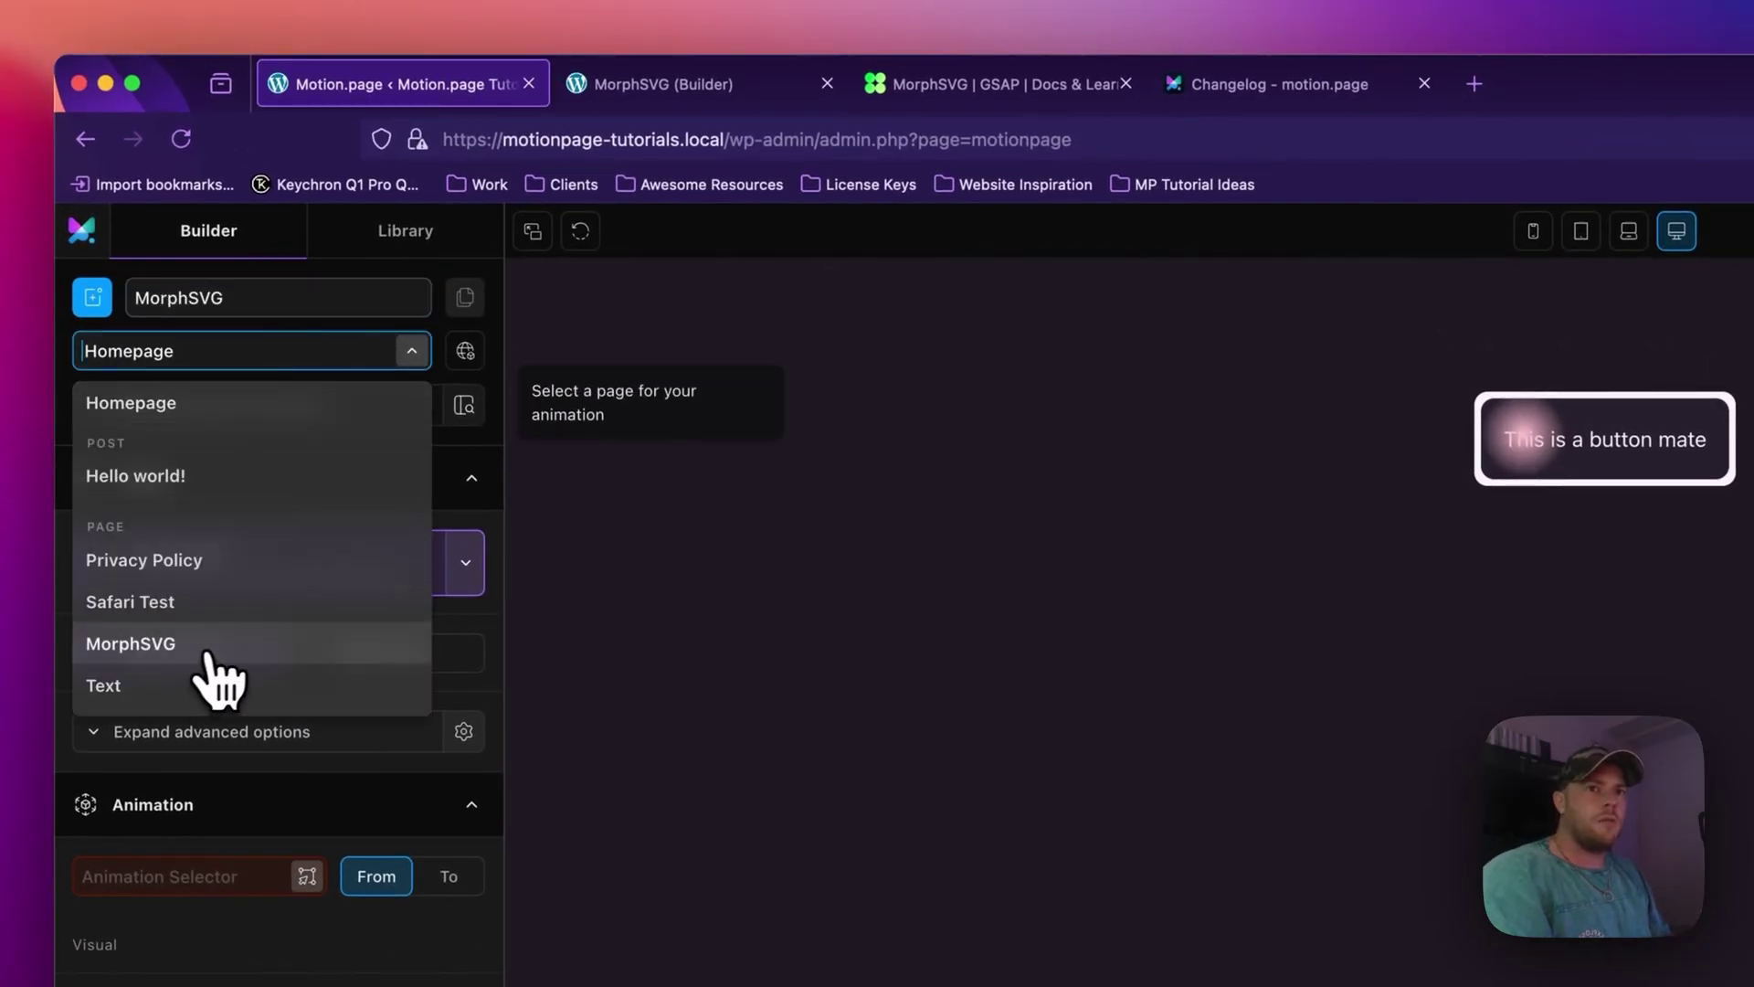
left_click(209, 654)
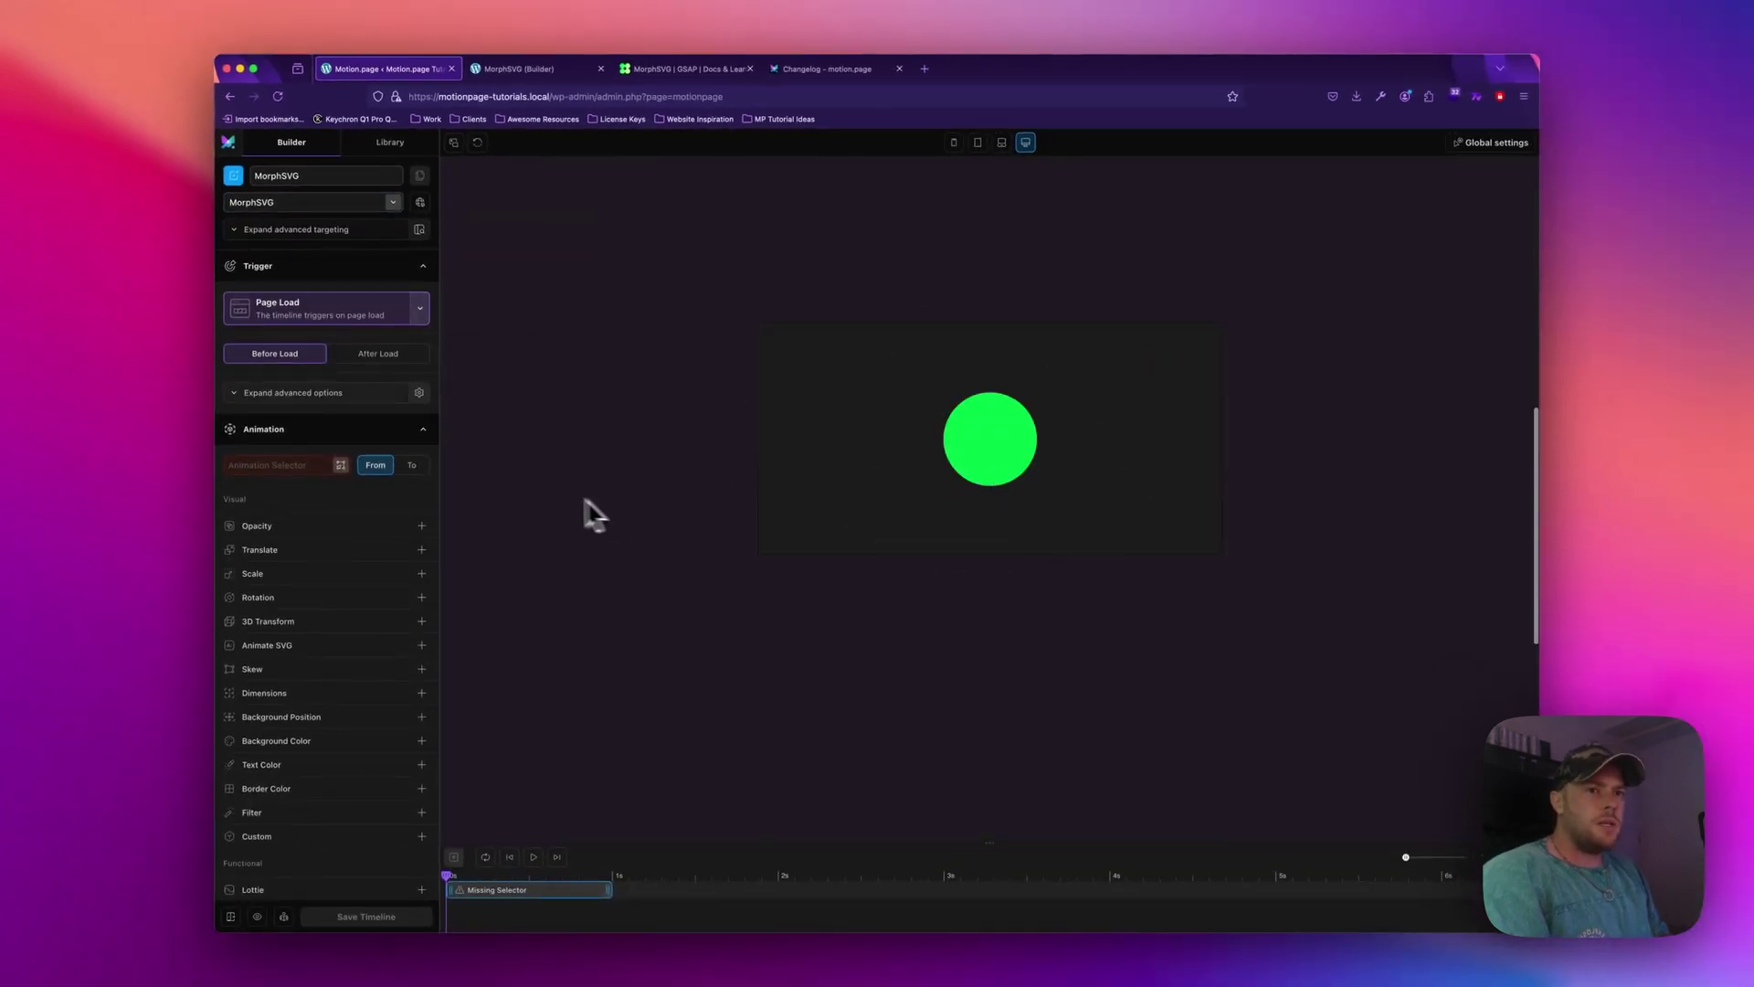
Check the circle path's ID in the Bricks markup and set the timeline's animation selector to #circle.
left_click(305, 464)
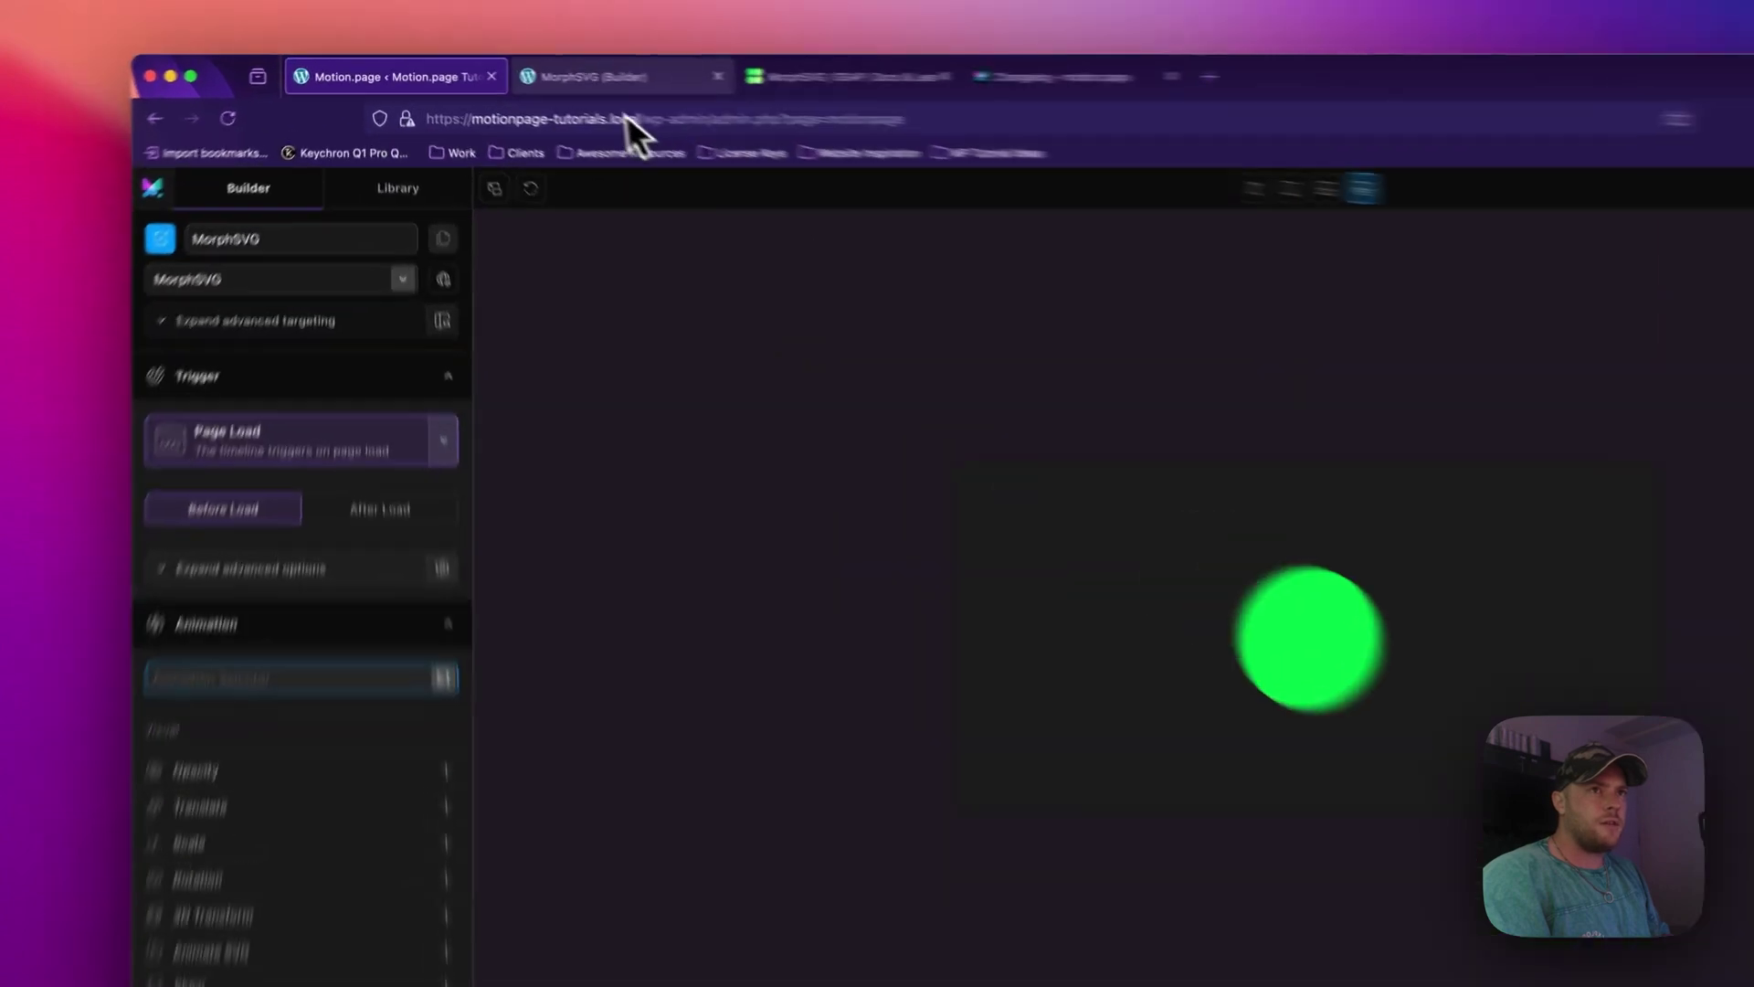
left_click(519, 69)
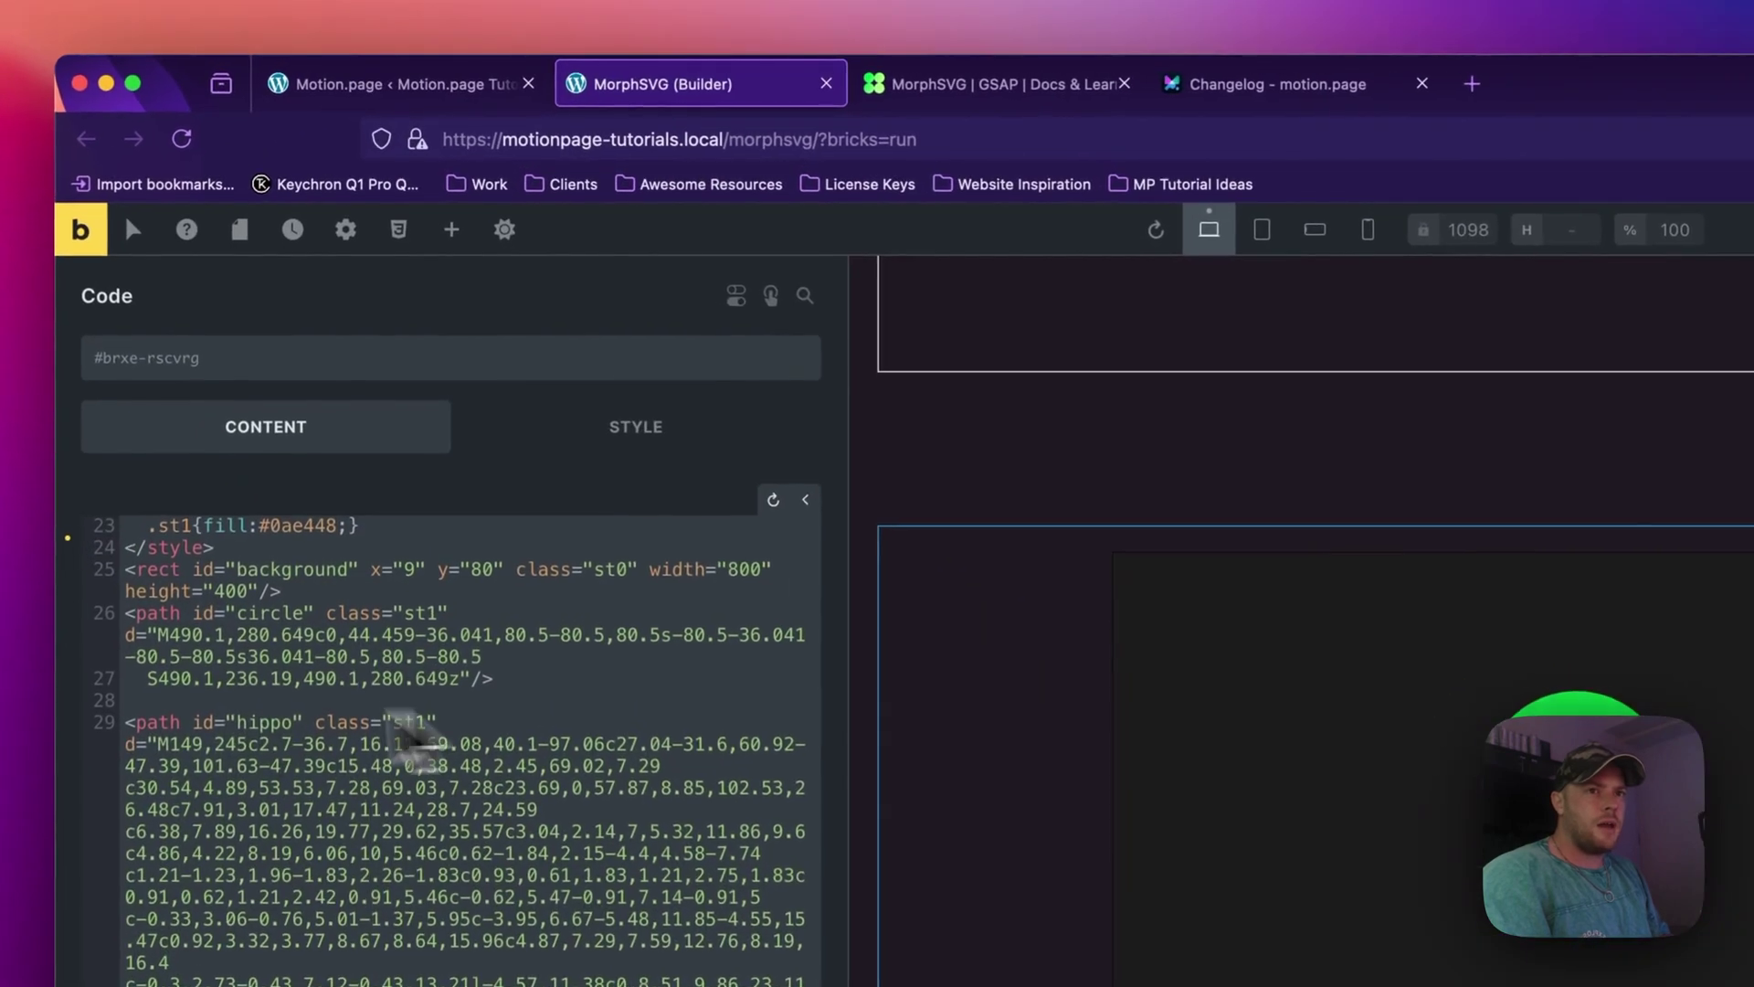
left_click(411, 82)
type("#")
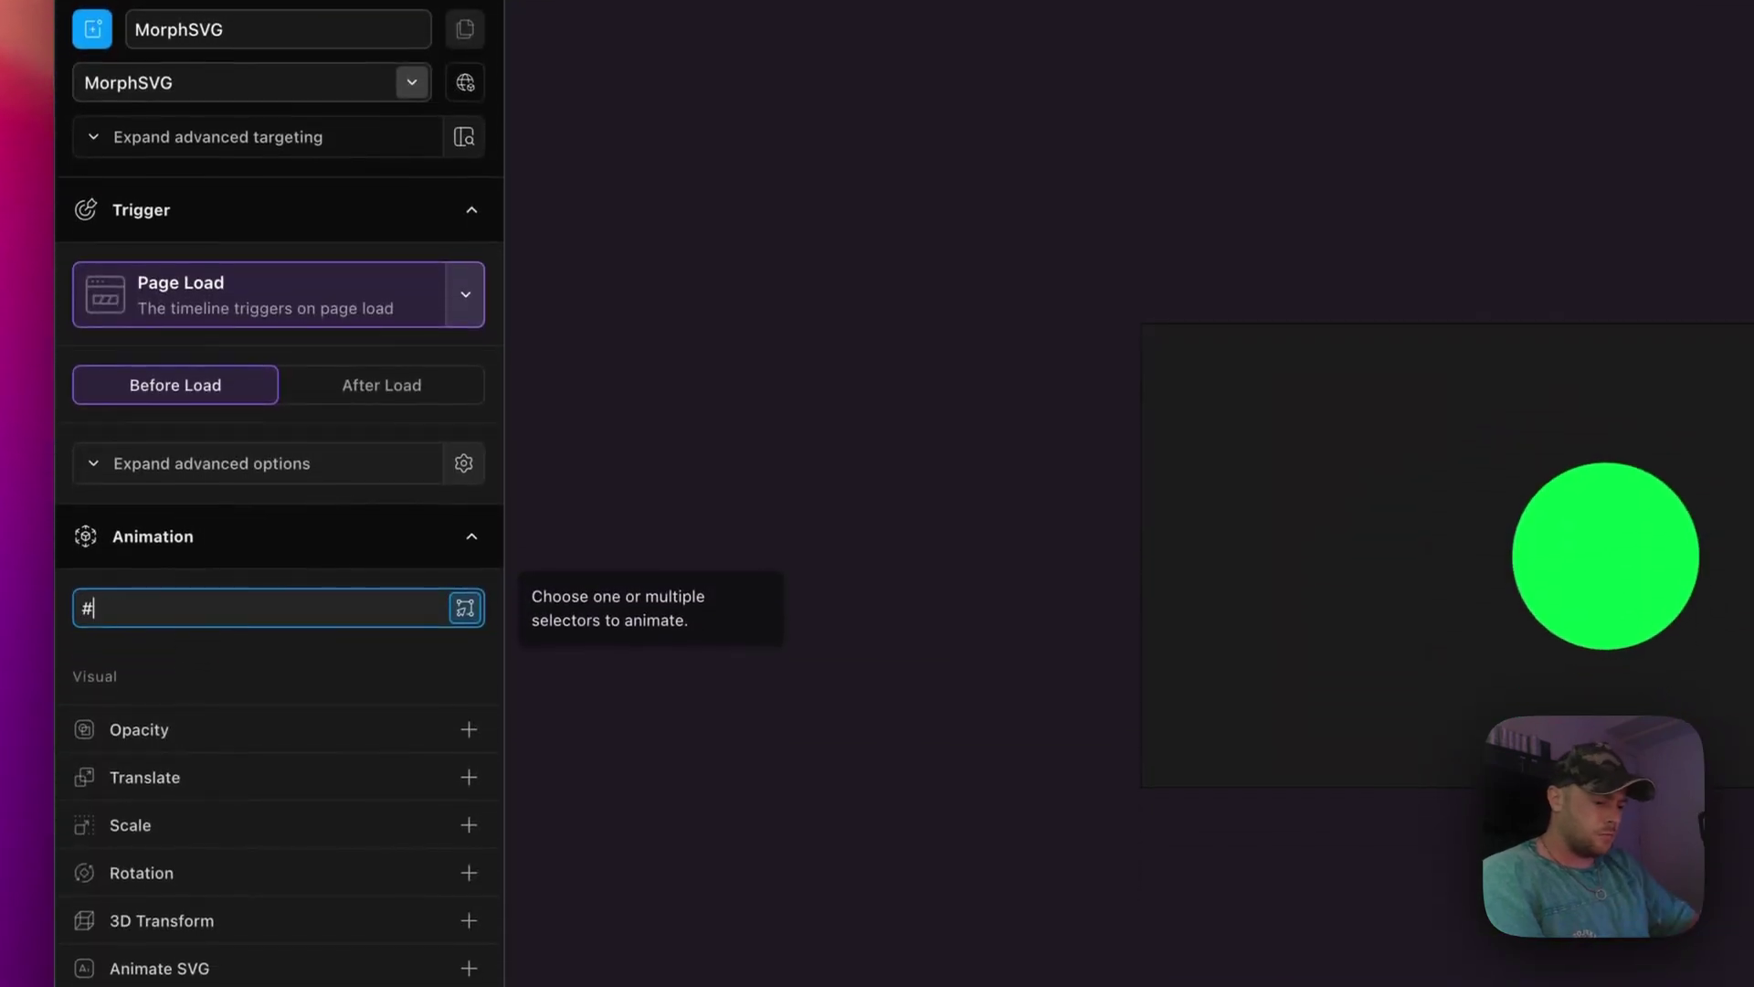
type("circle")
key("Return")
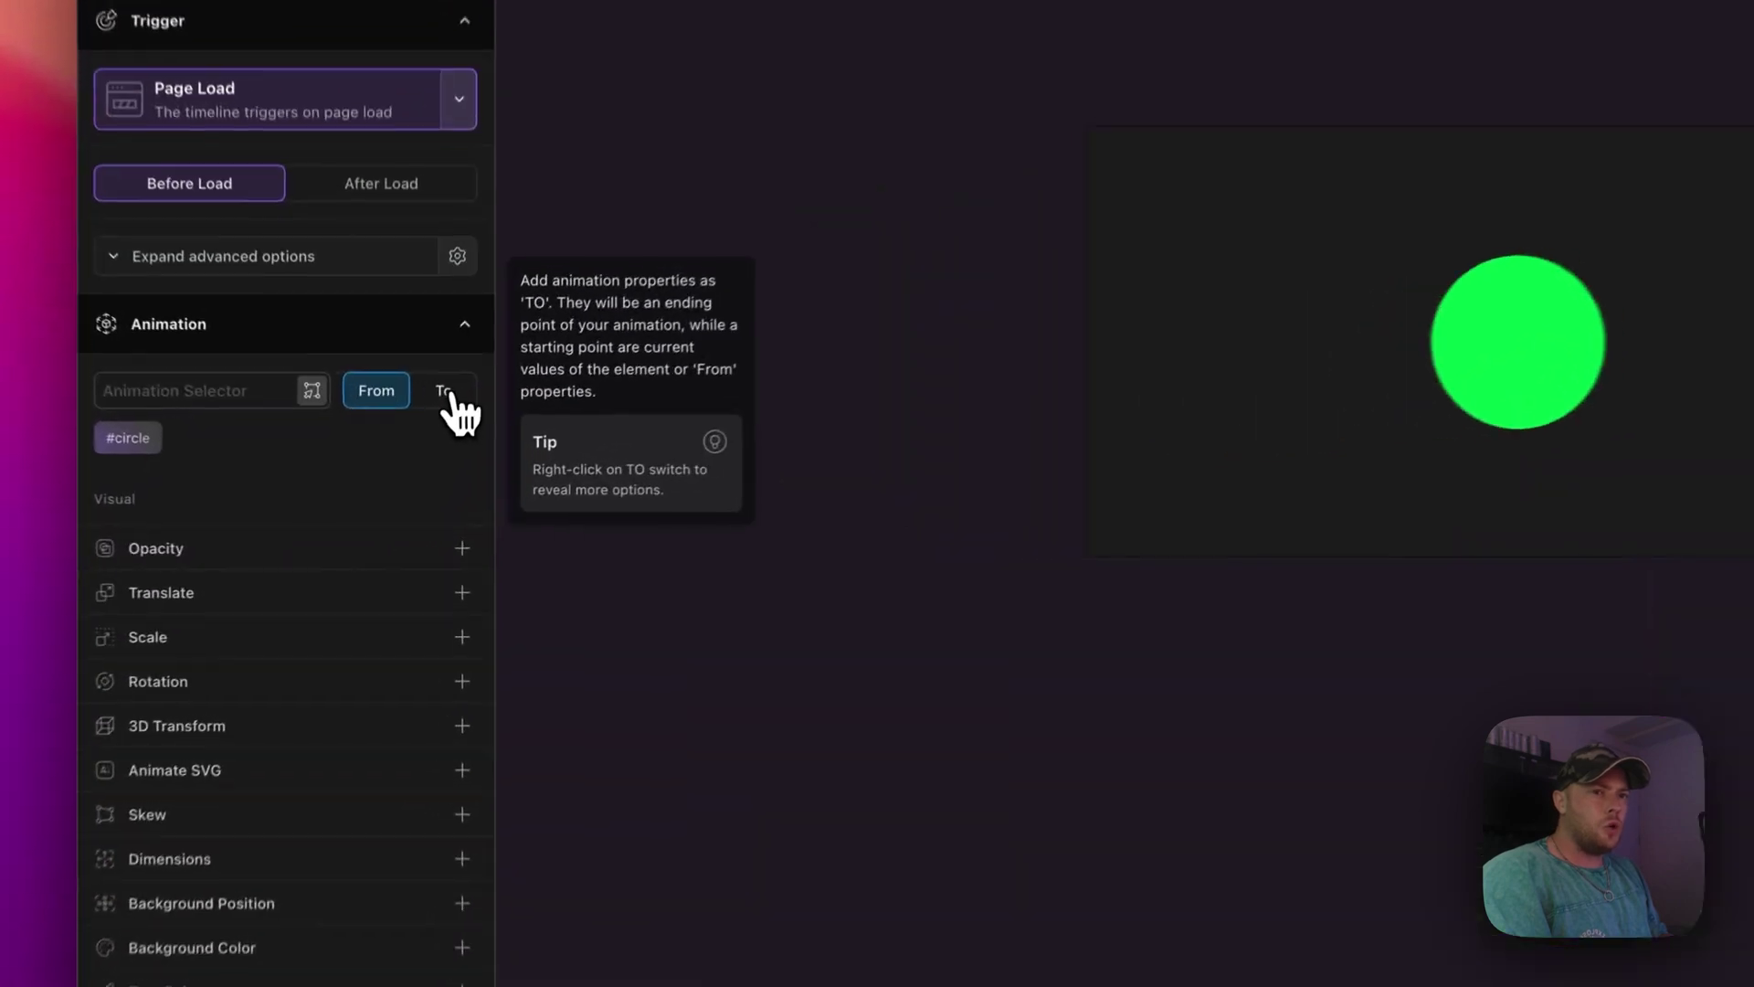
Switch the #circle animation to To and add a Custom property in code-editing mode.
left_click(413, 465)
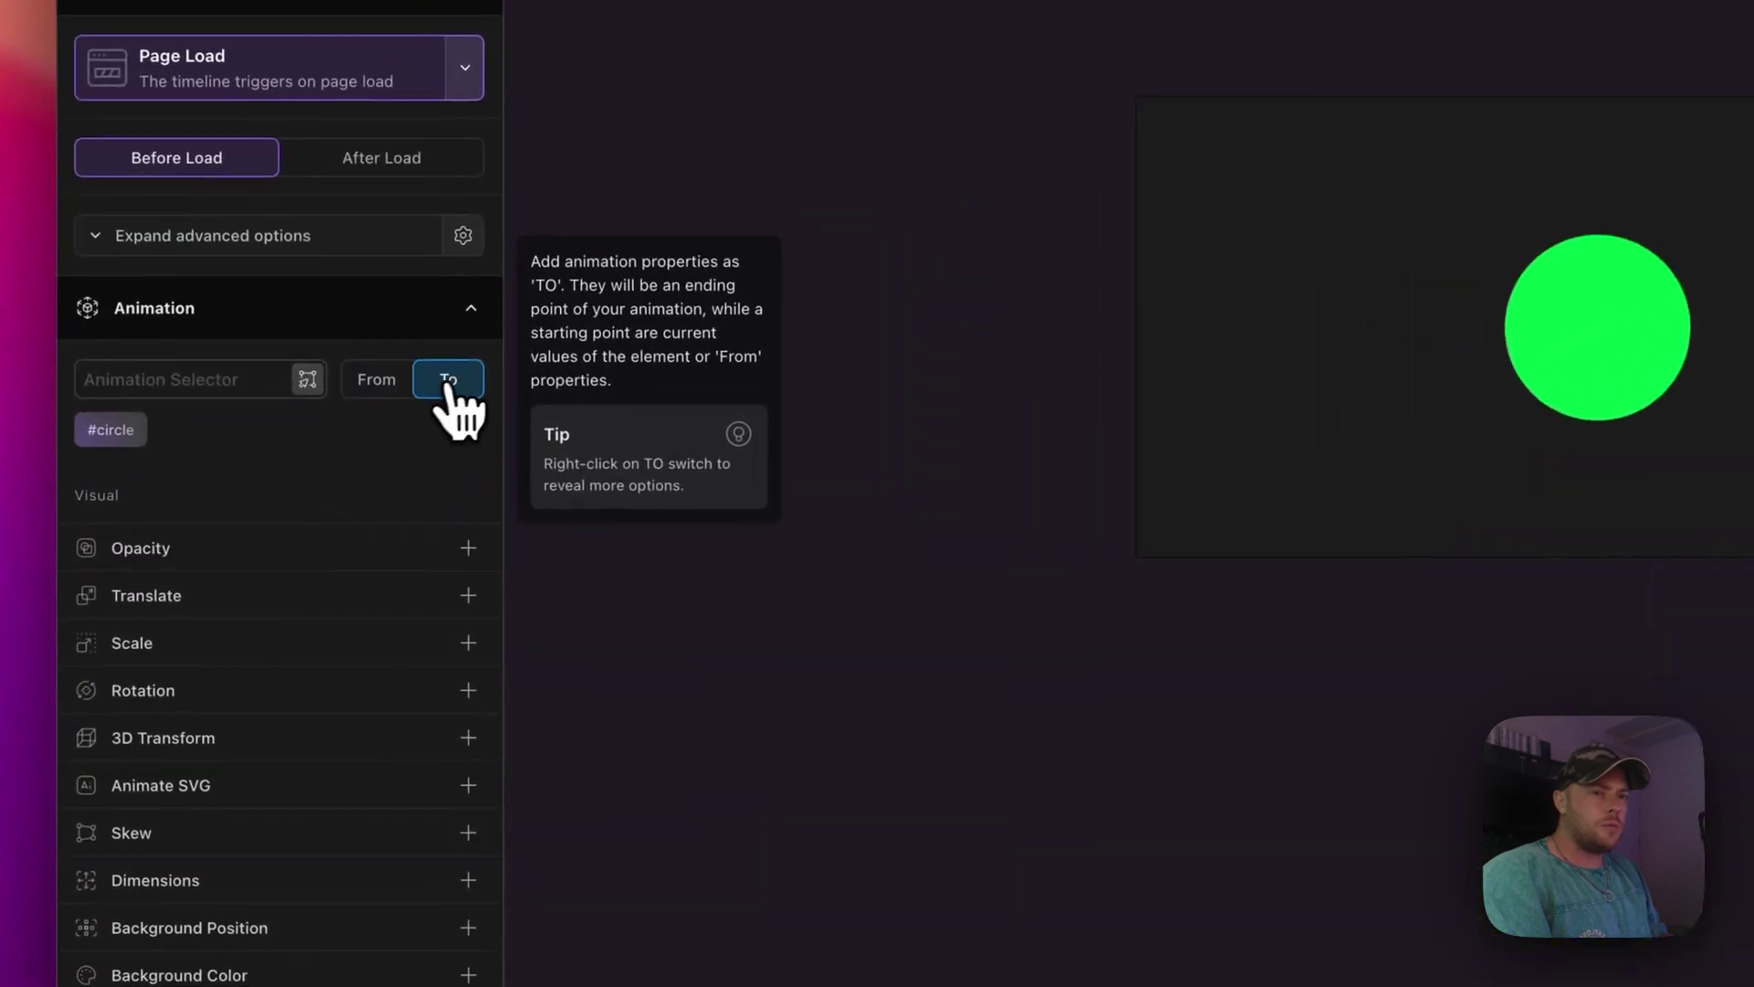
scroll(412, 457, "down", 5)
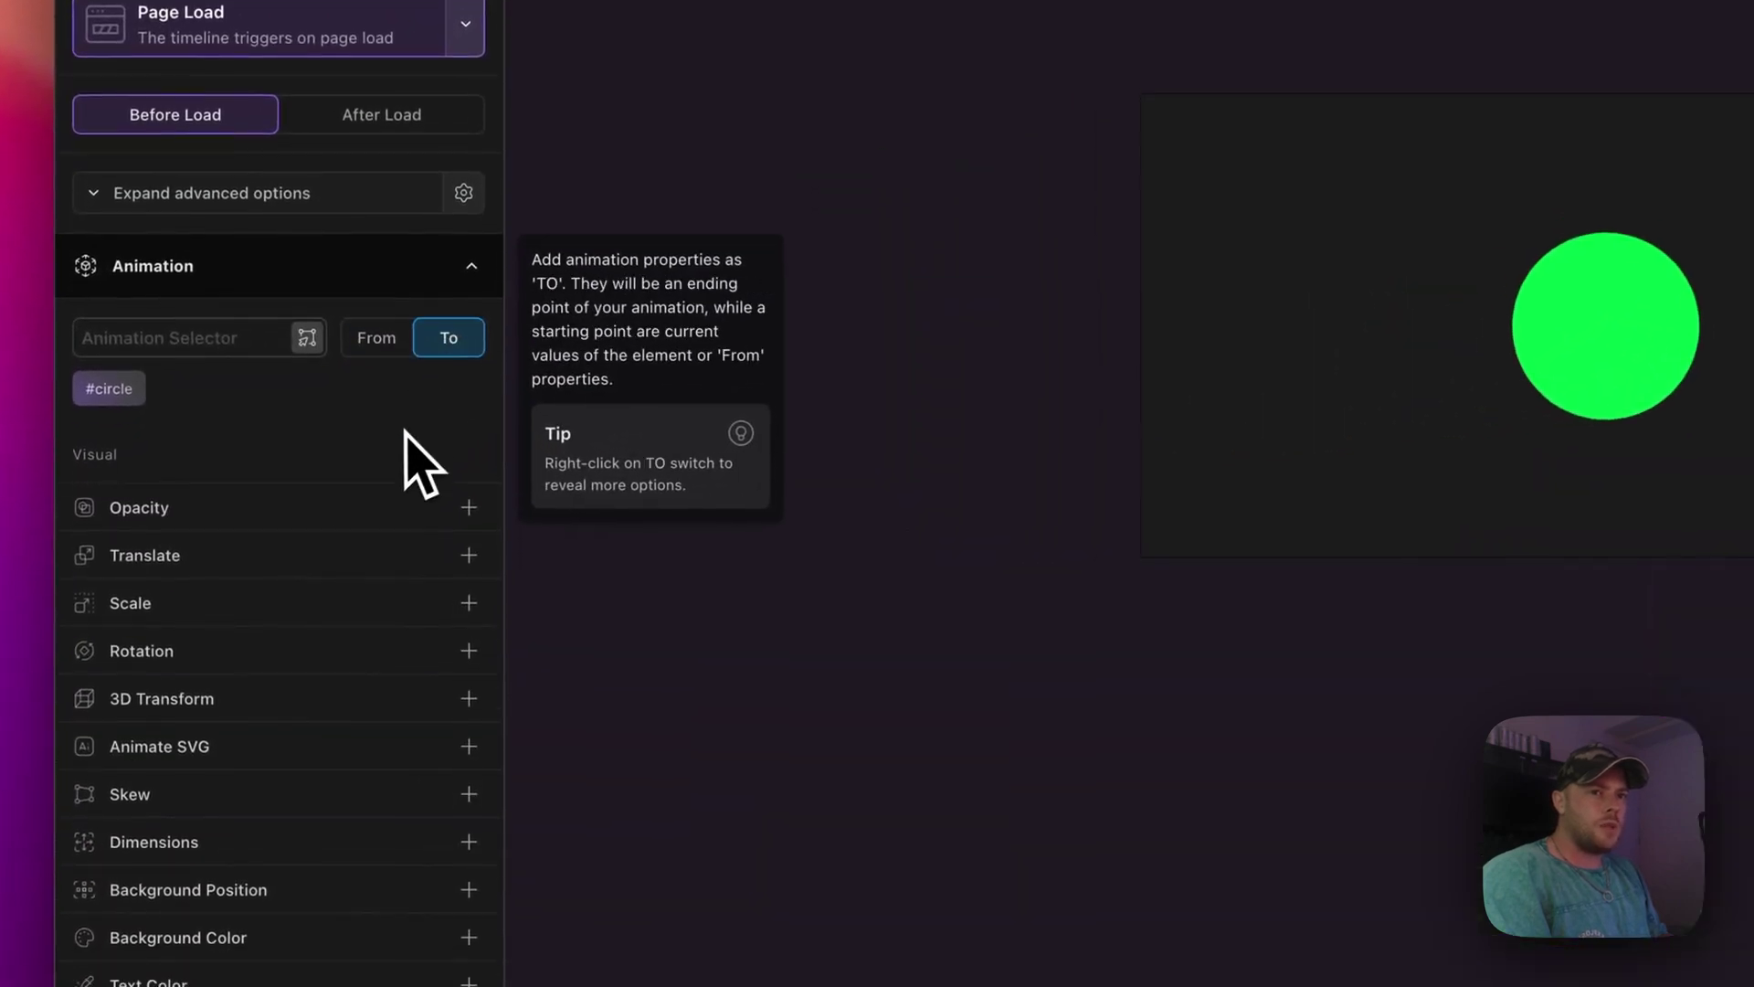
scroll(416, 461, "down", 2)
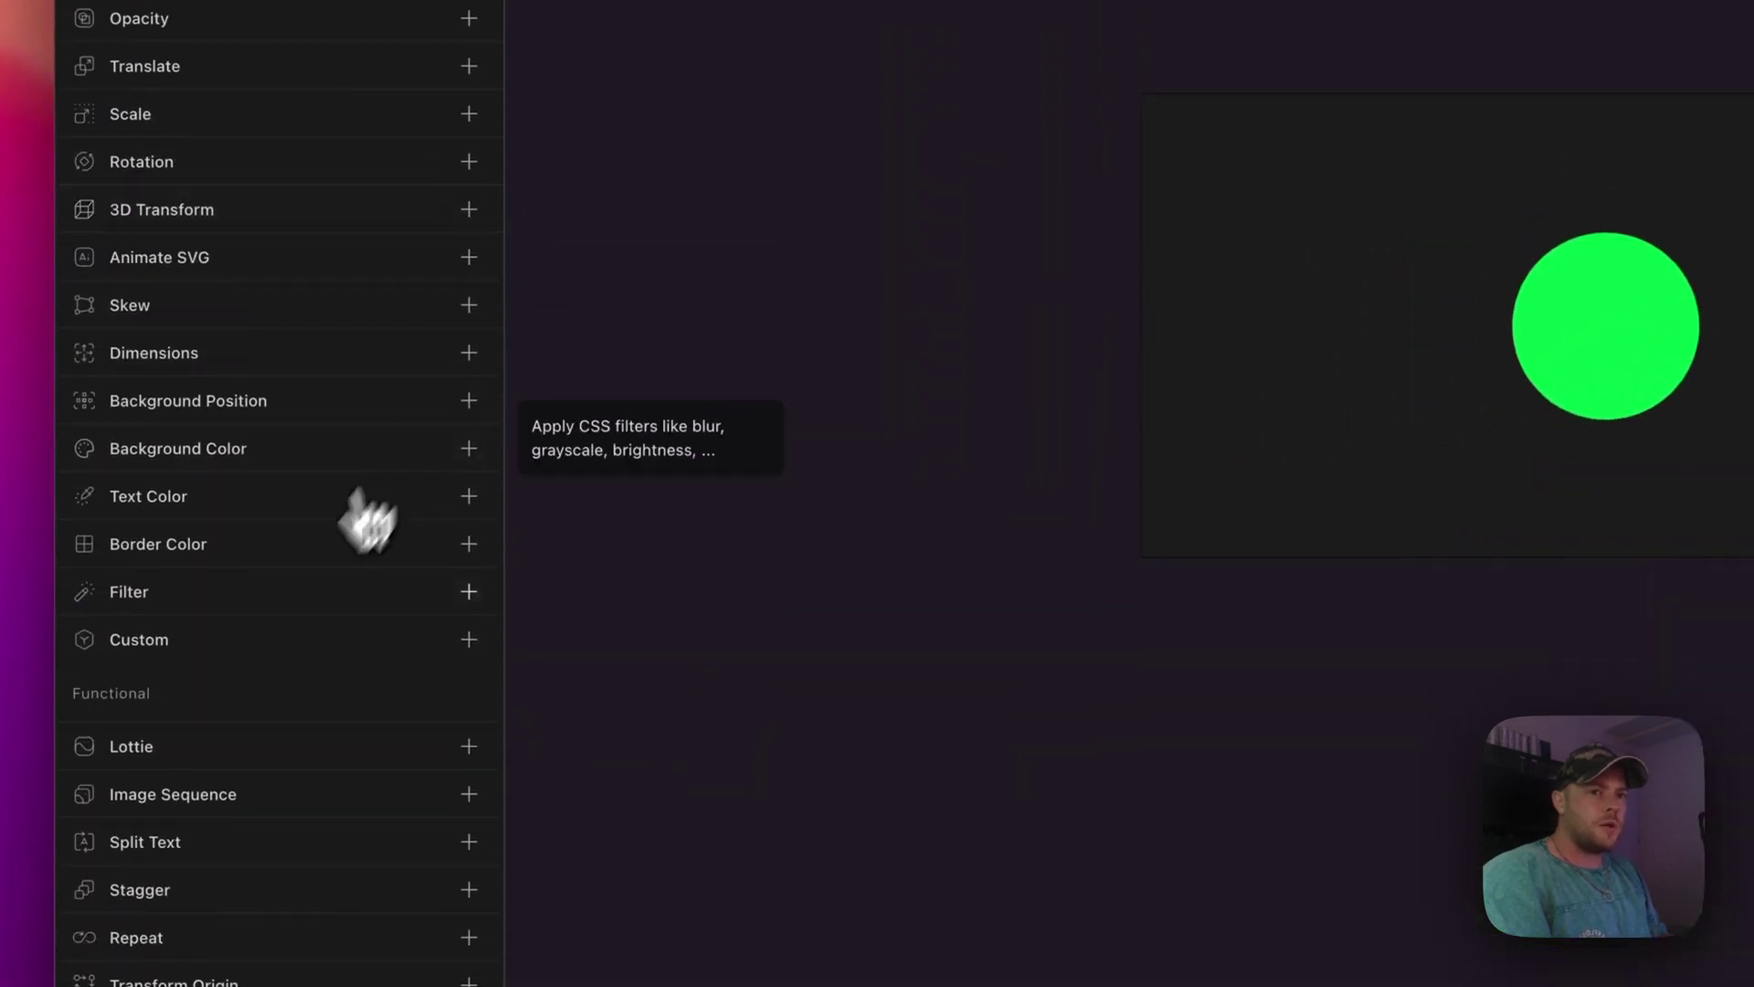
left_click(224, 644)
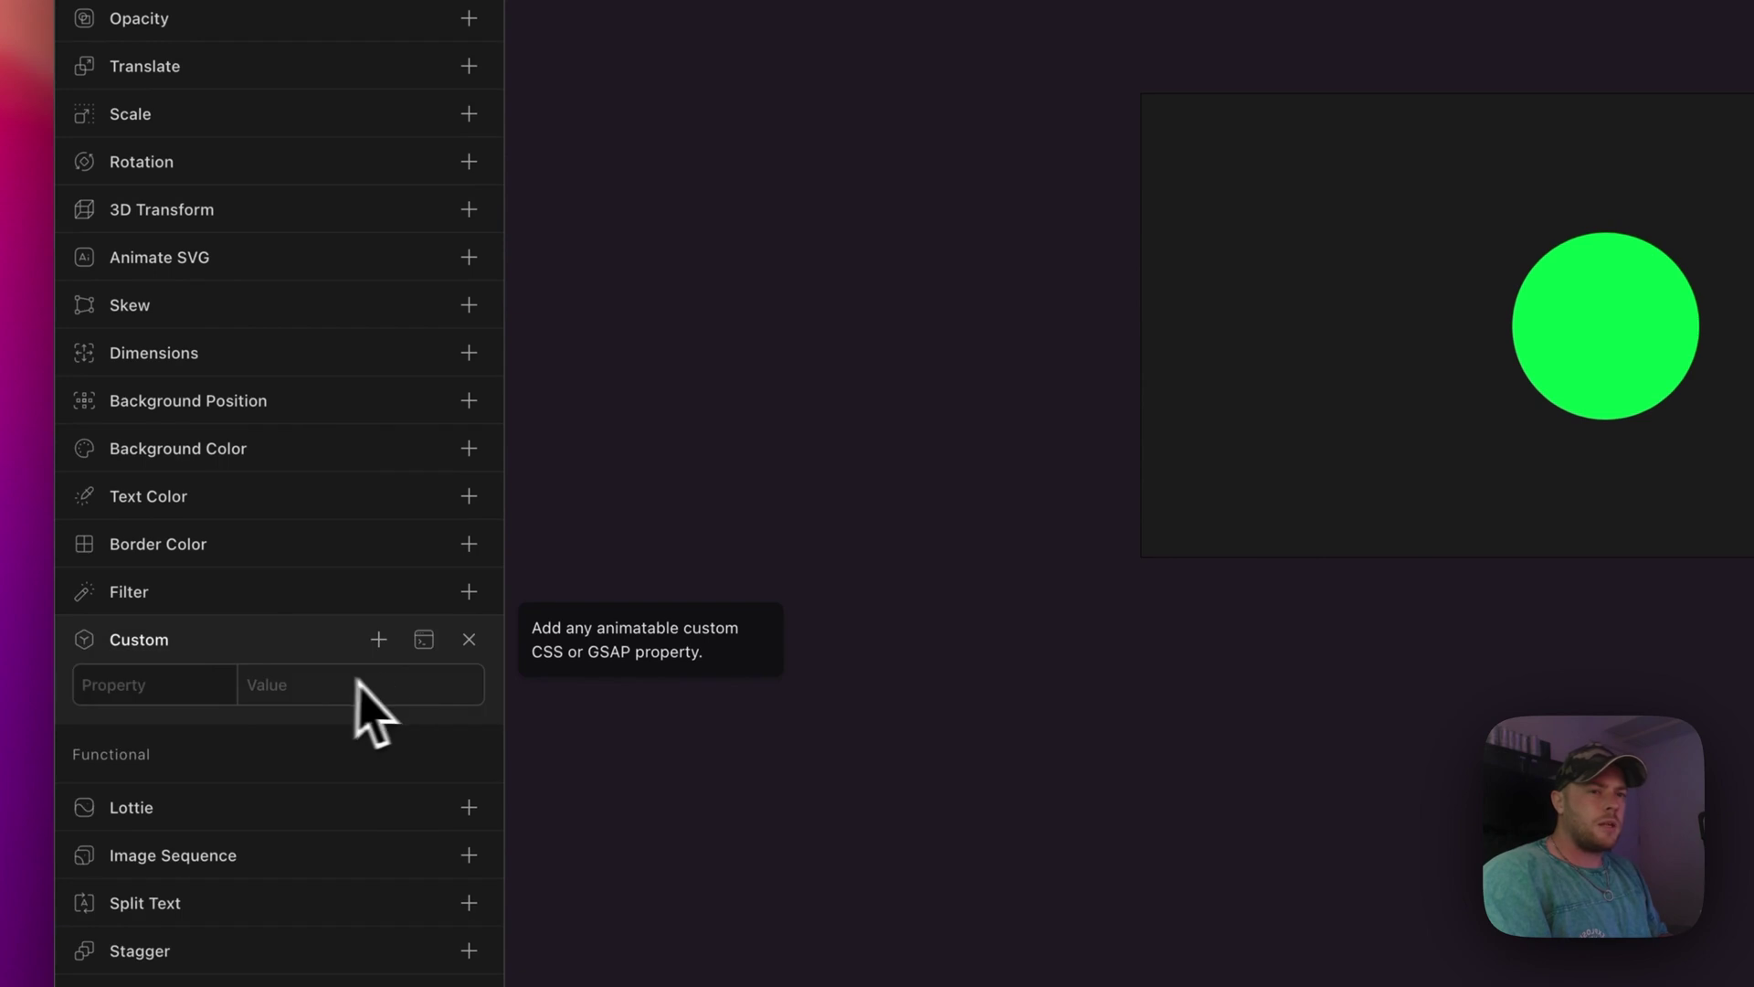
left_click(424, 641)
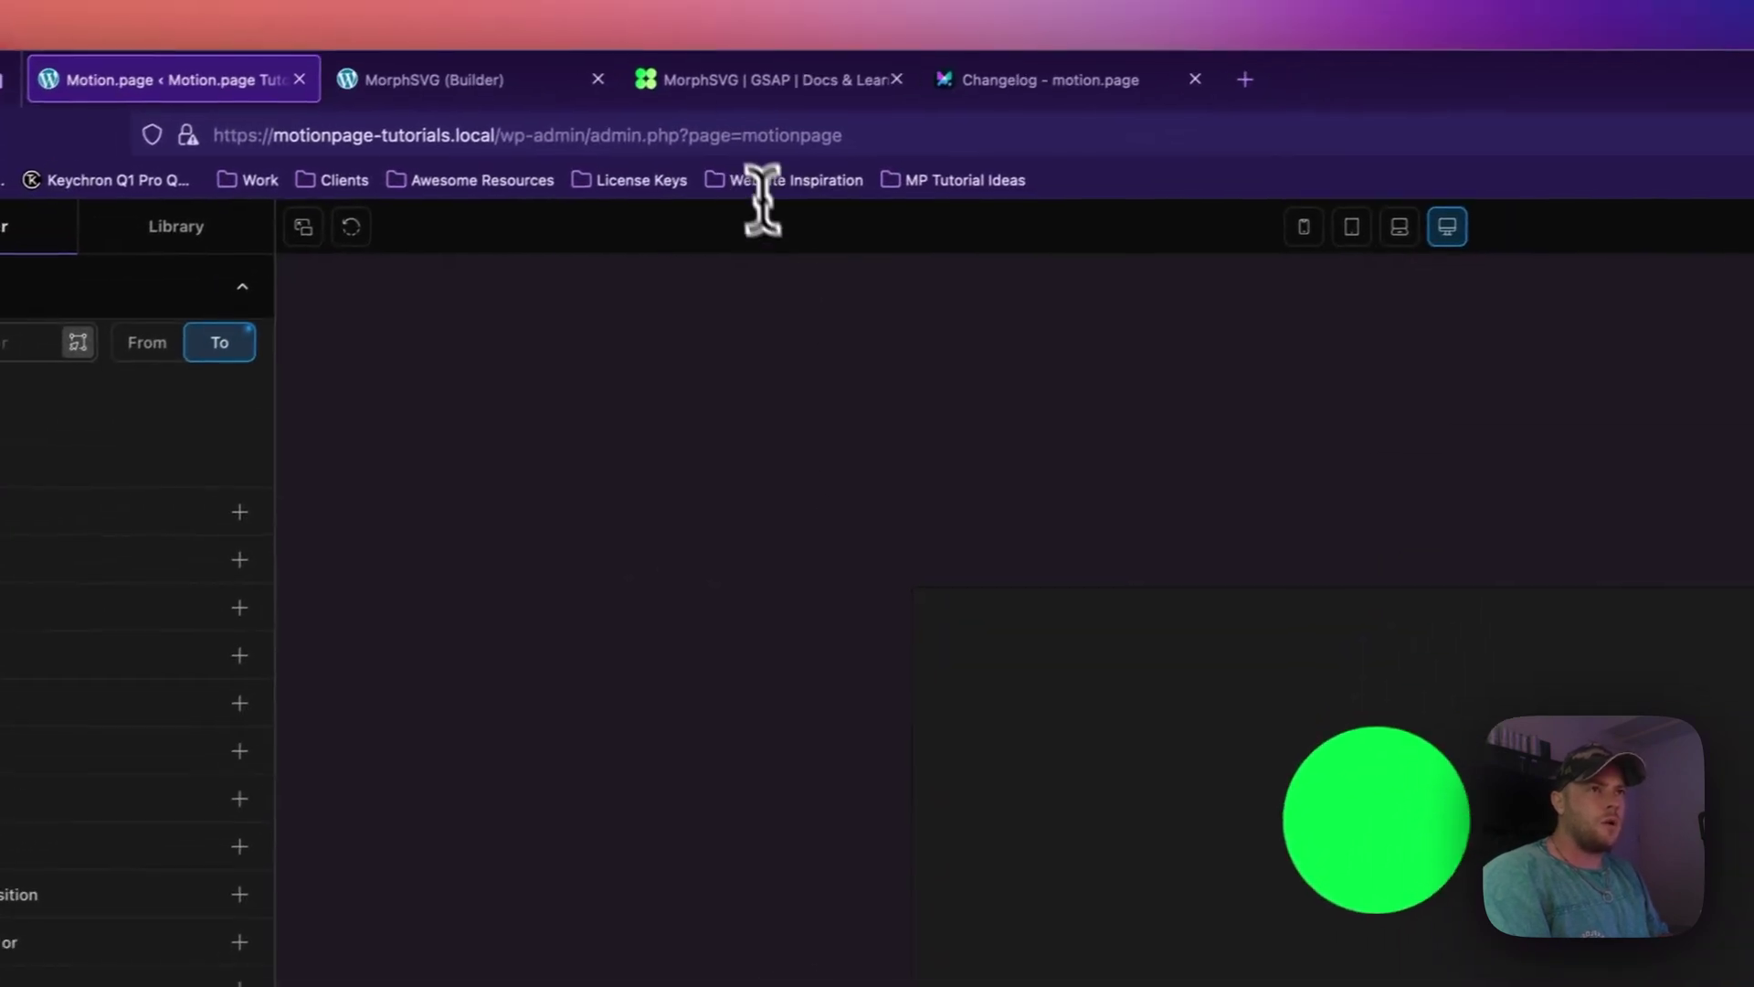
Copy morphSVG: "#hippo" from the GSAP documentation and paste it as the custom code of the #circle animation.
left_click(698, 100)
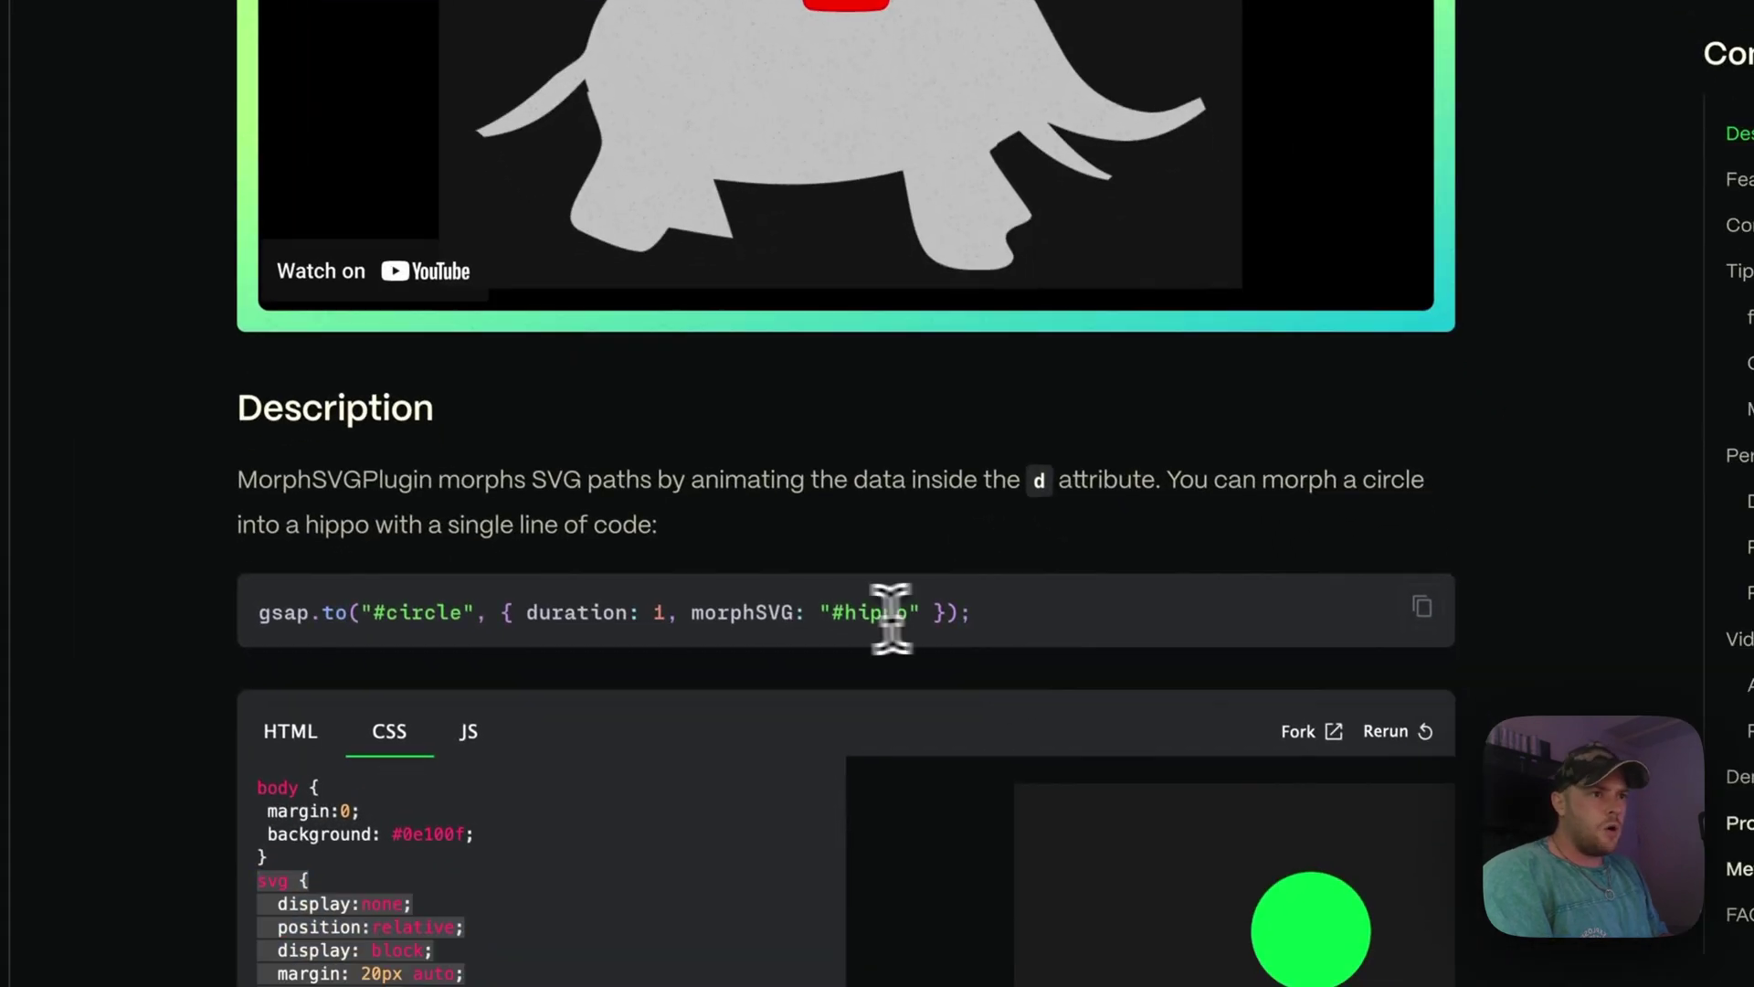
left_click_drag(692, 618, 944, 632)
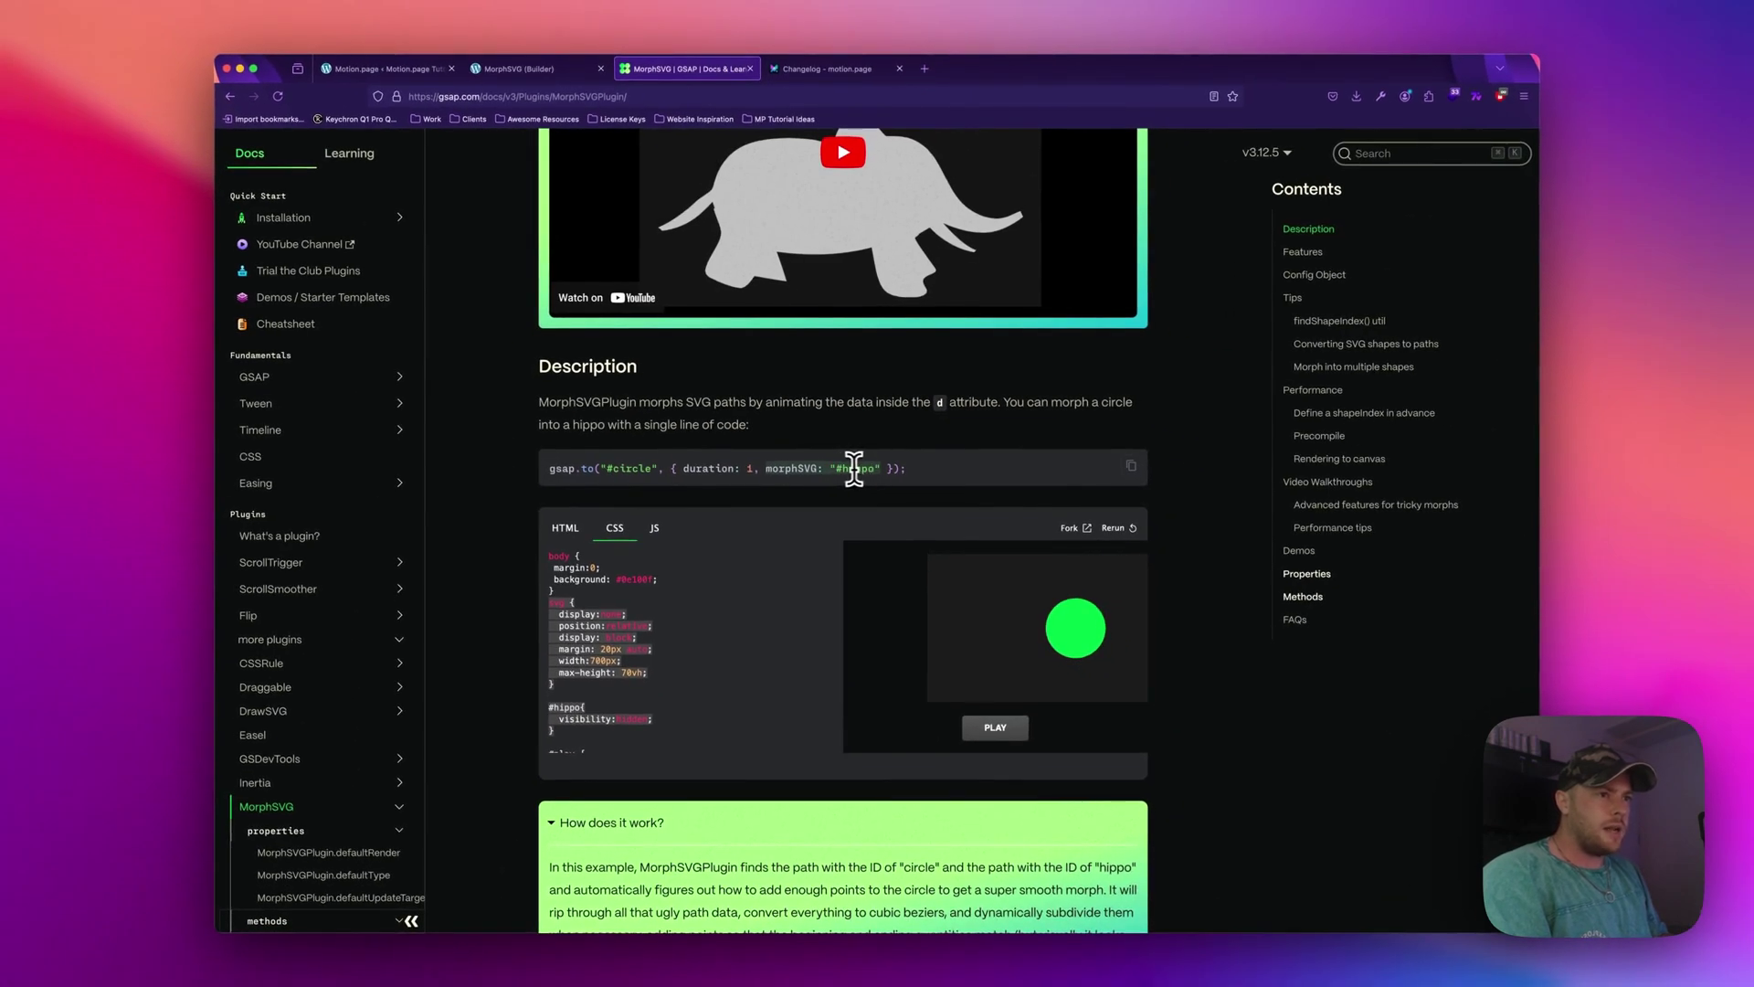
key("super+1")
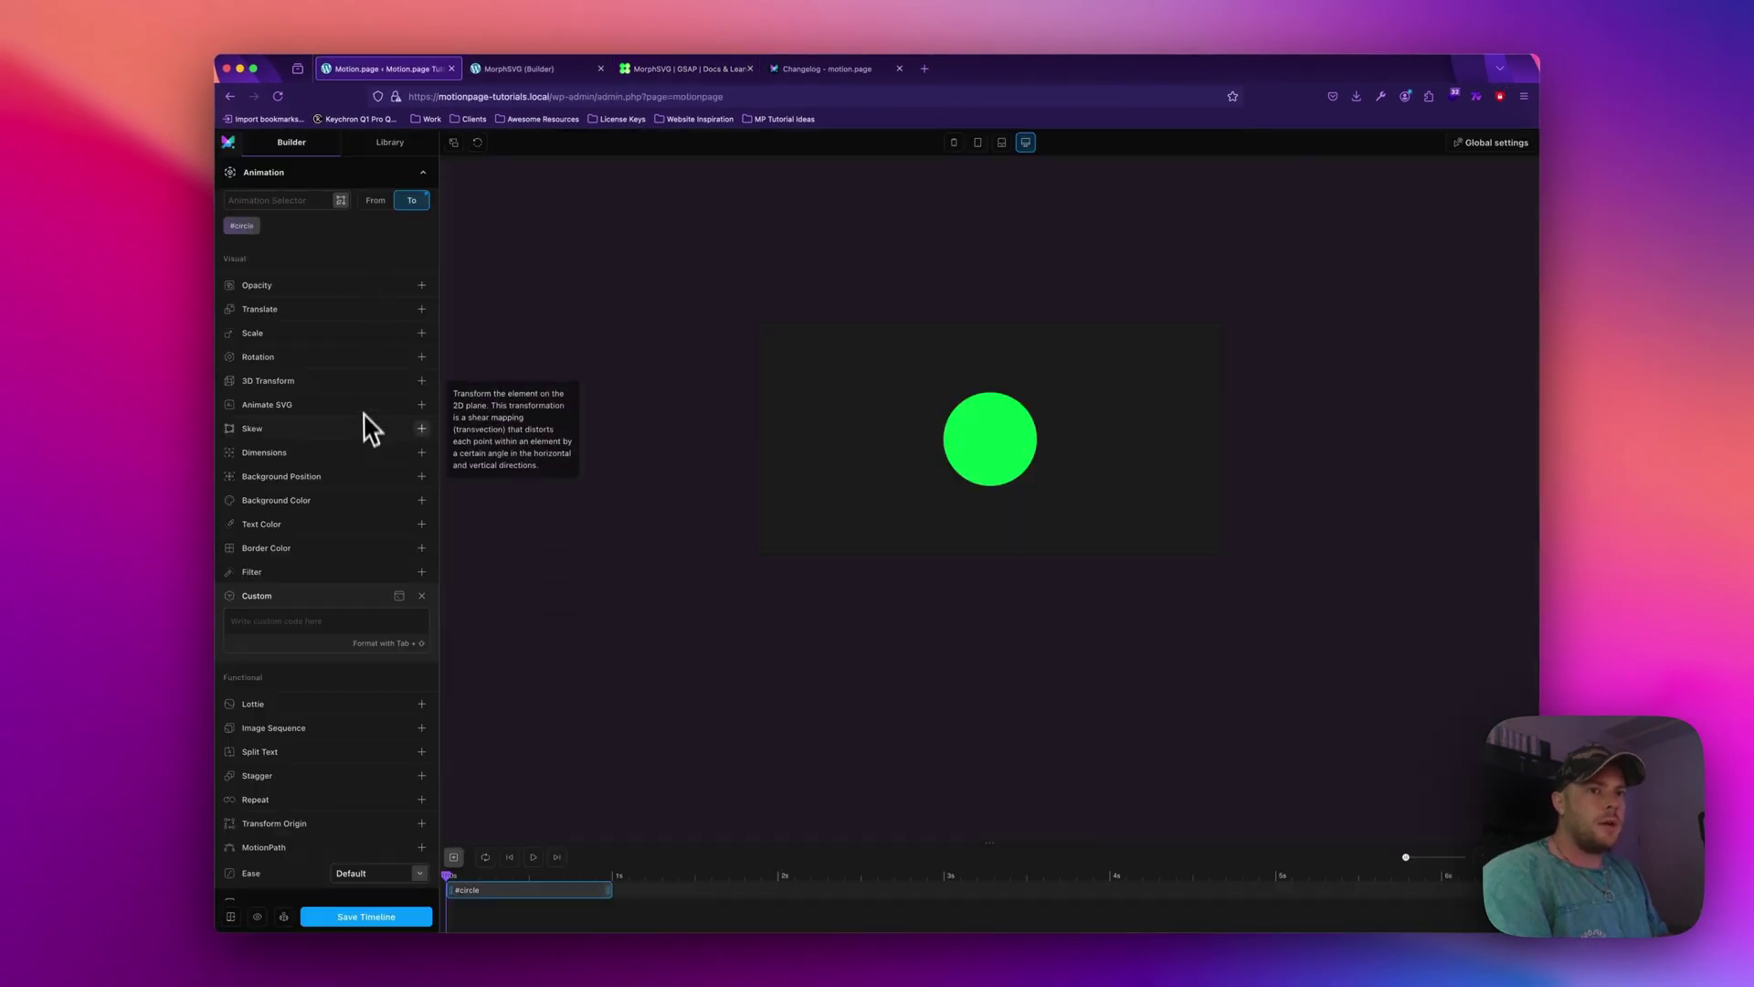
left_click(259, 625)
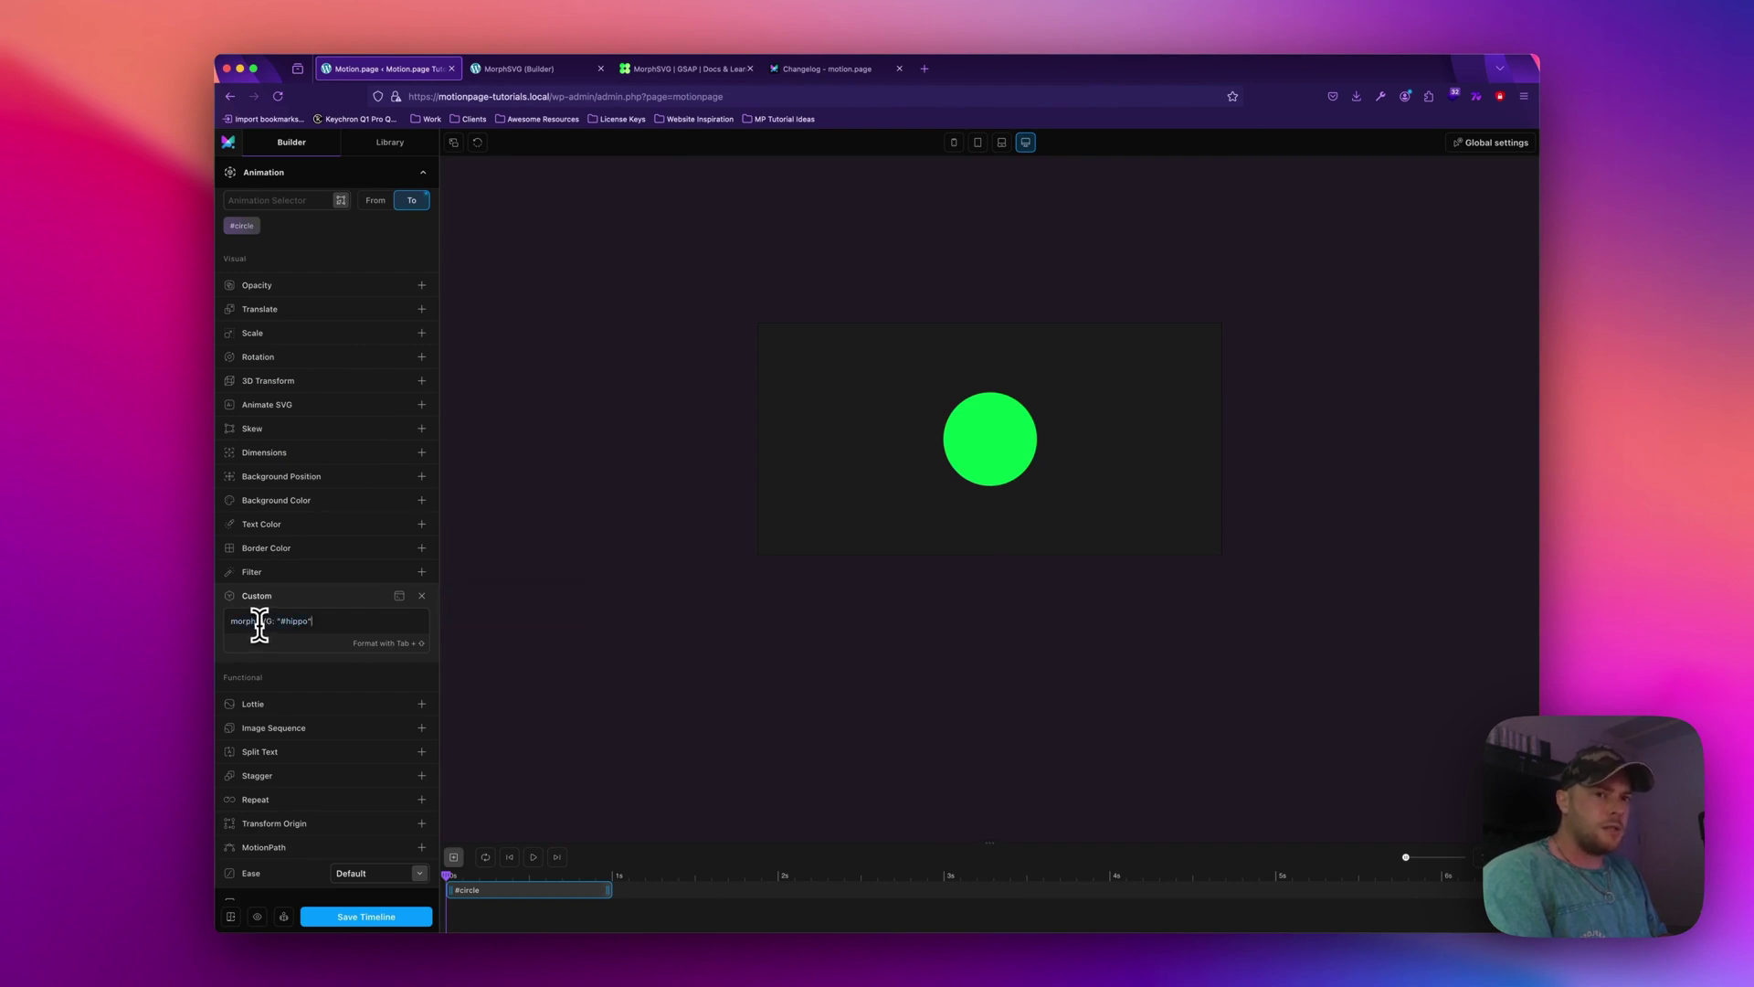
Play the timeline preview to watch the circle morph into the hippo, and replay it.
left_click(537, 857)
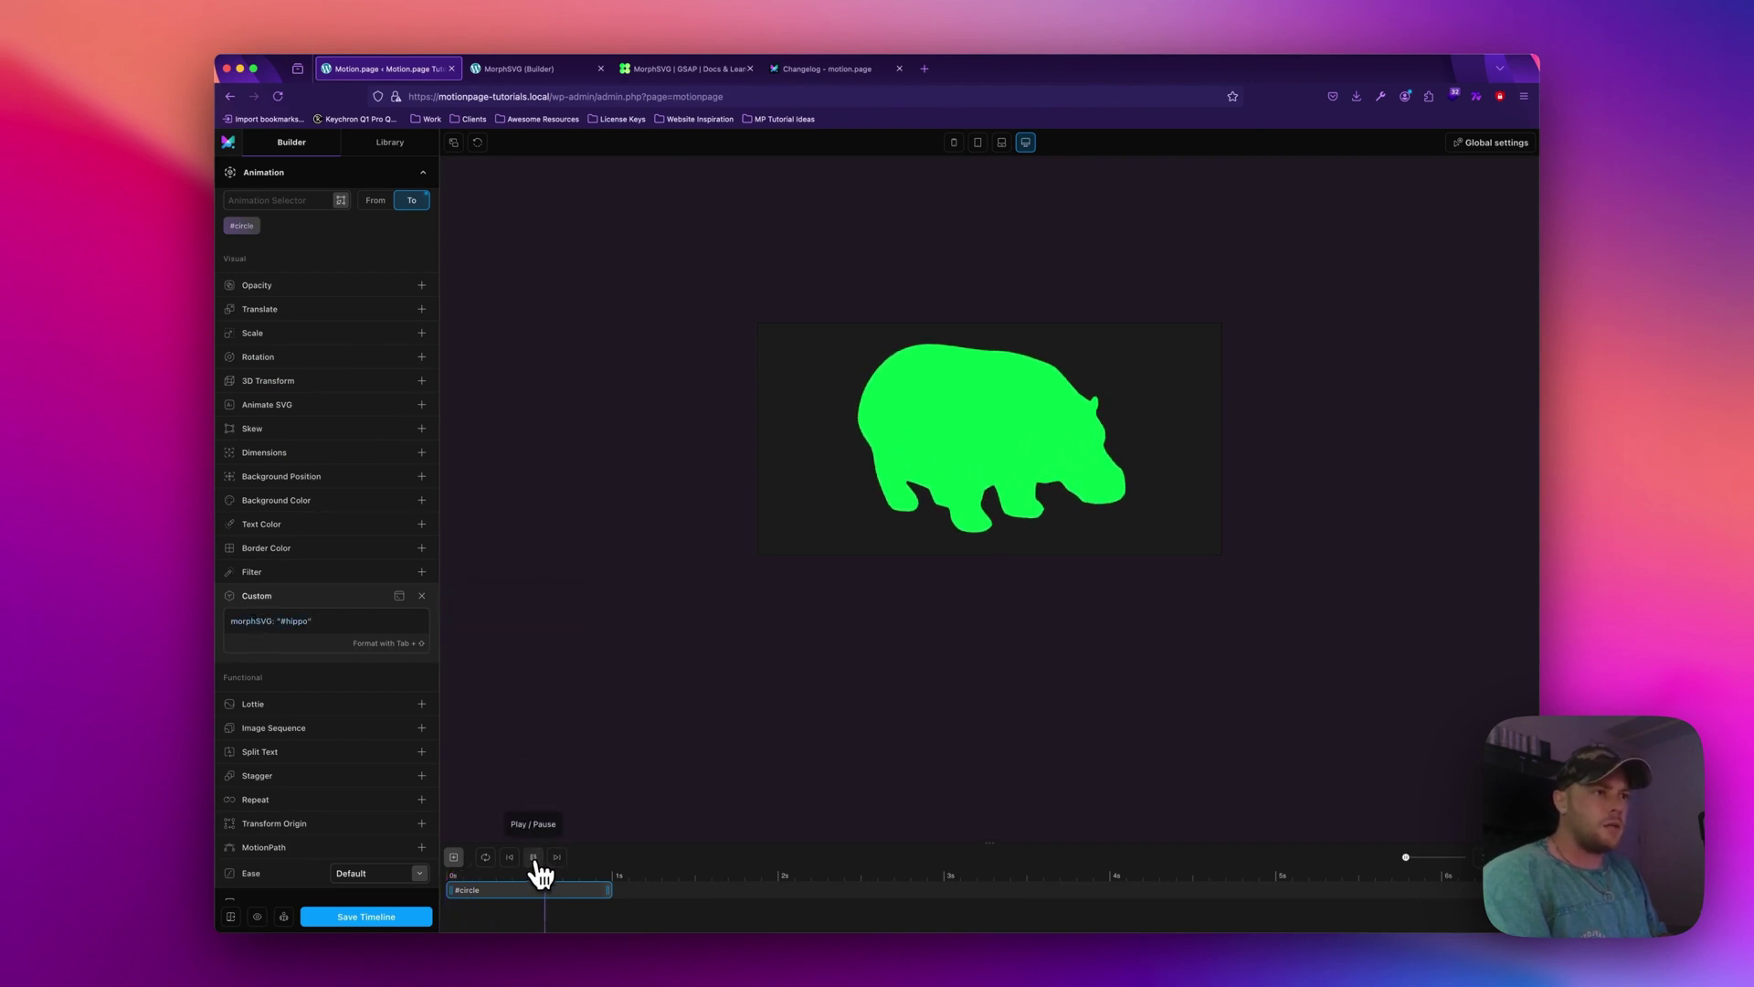
left_click(534, 859)
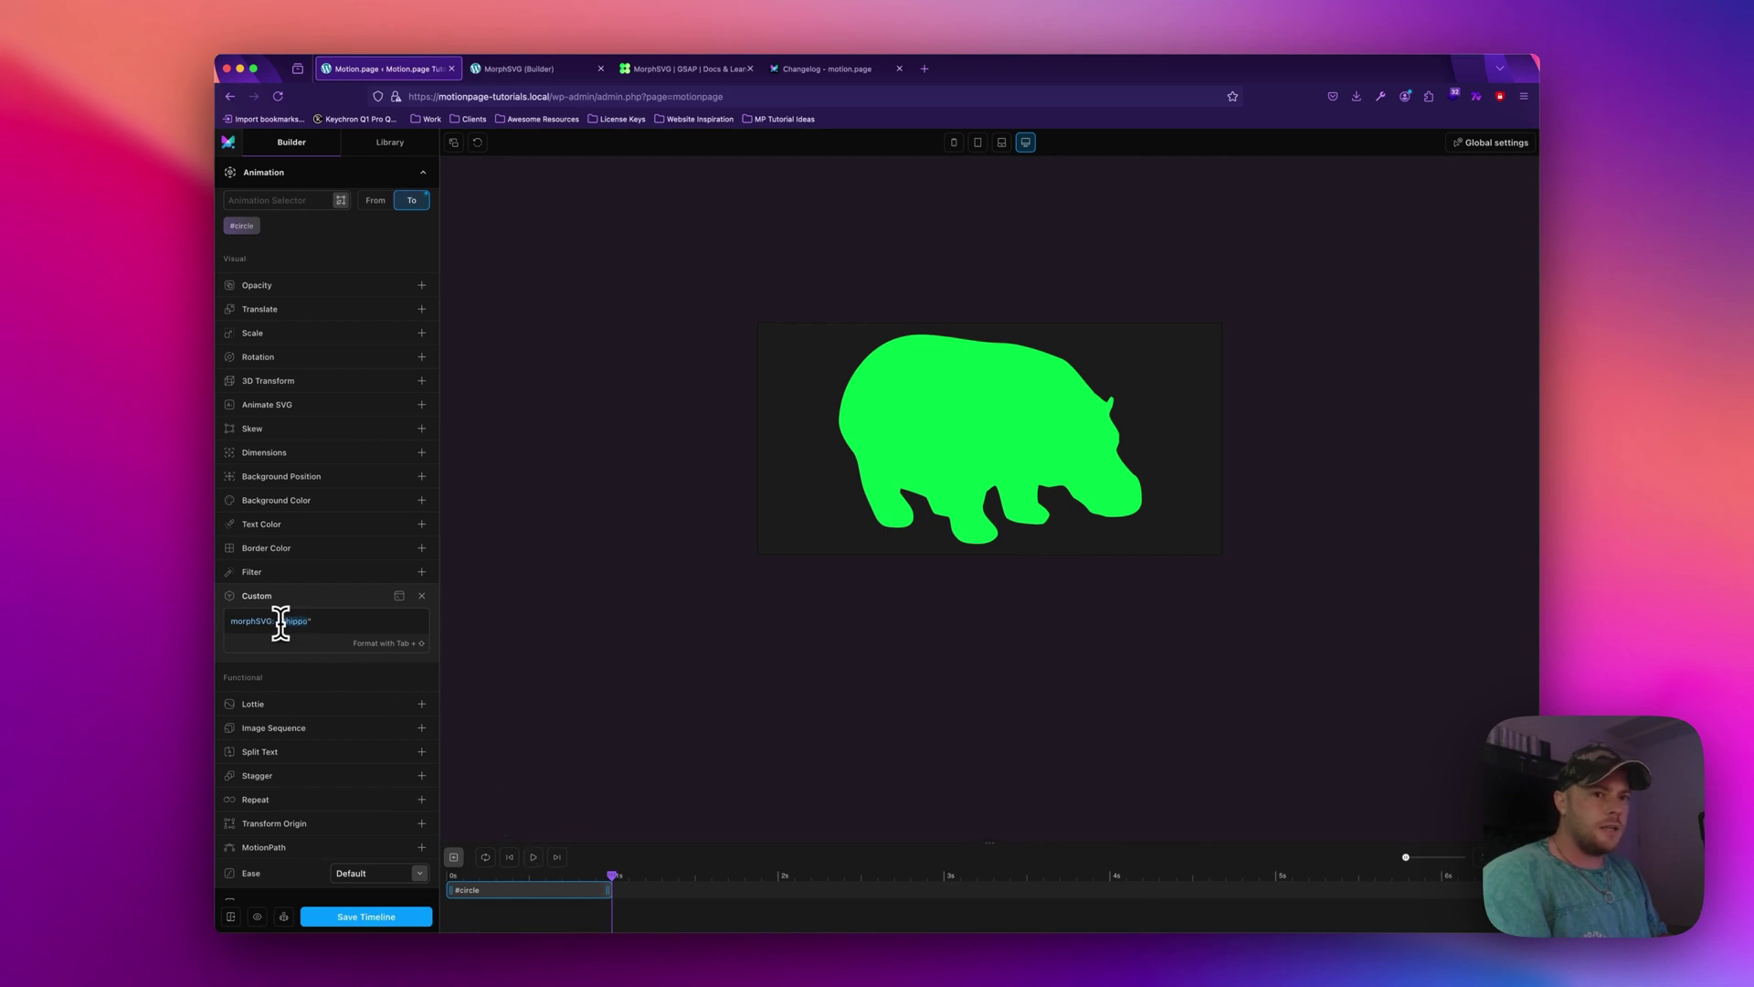
left_click(533, 859)
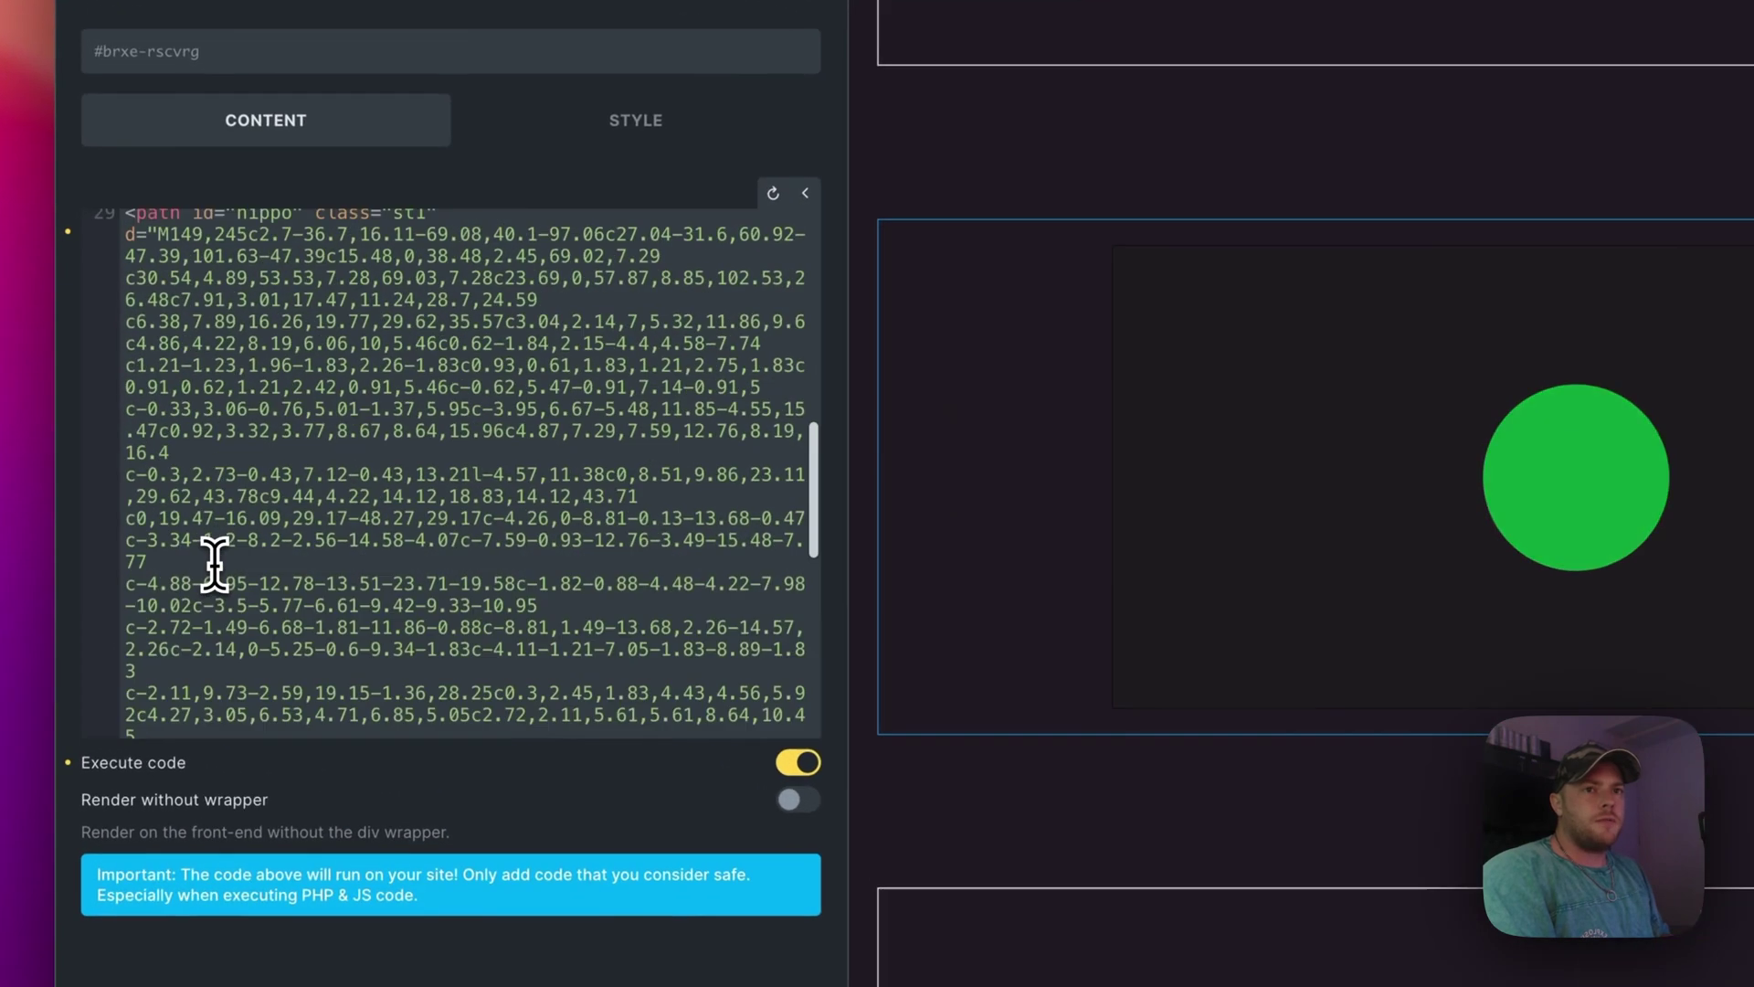
In the Bricks Code element, remove the circle and hippo SVG markup and comment out the #hippo visibility rule.
scroll(214, 564, "up", 15)
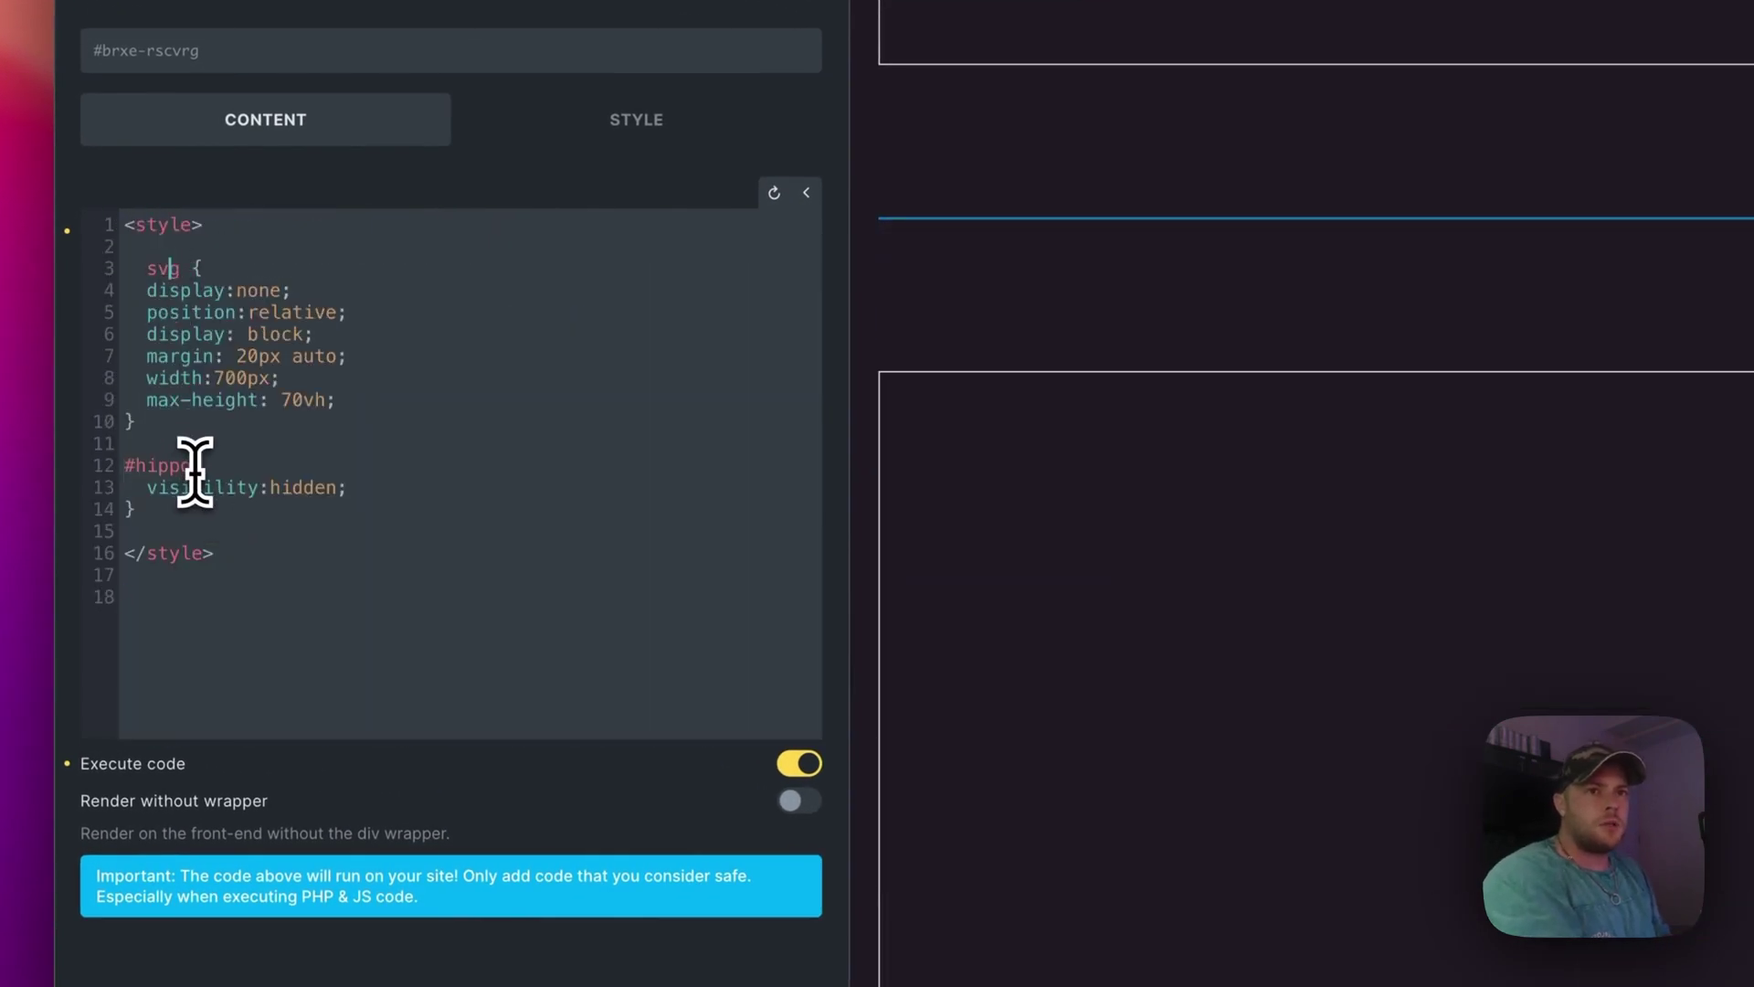
left_click(311, 445)
key("Return")
type("/*")
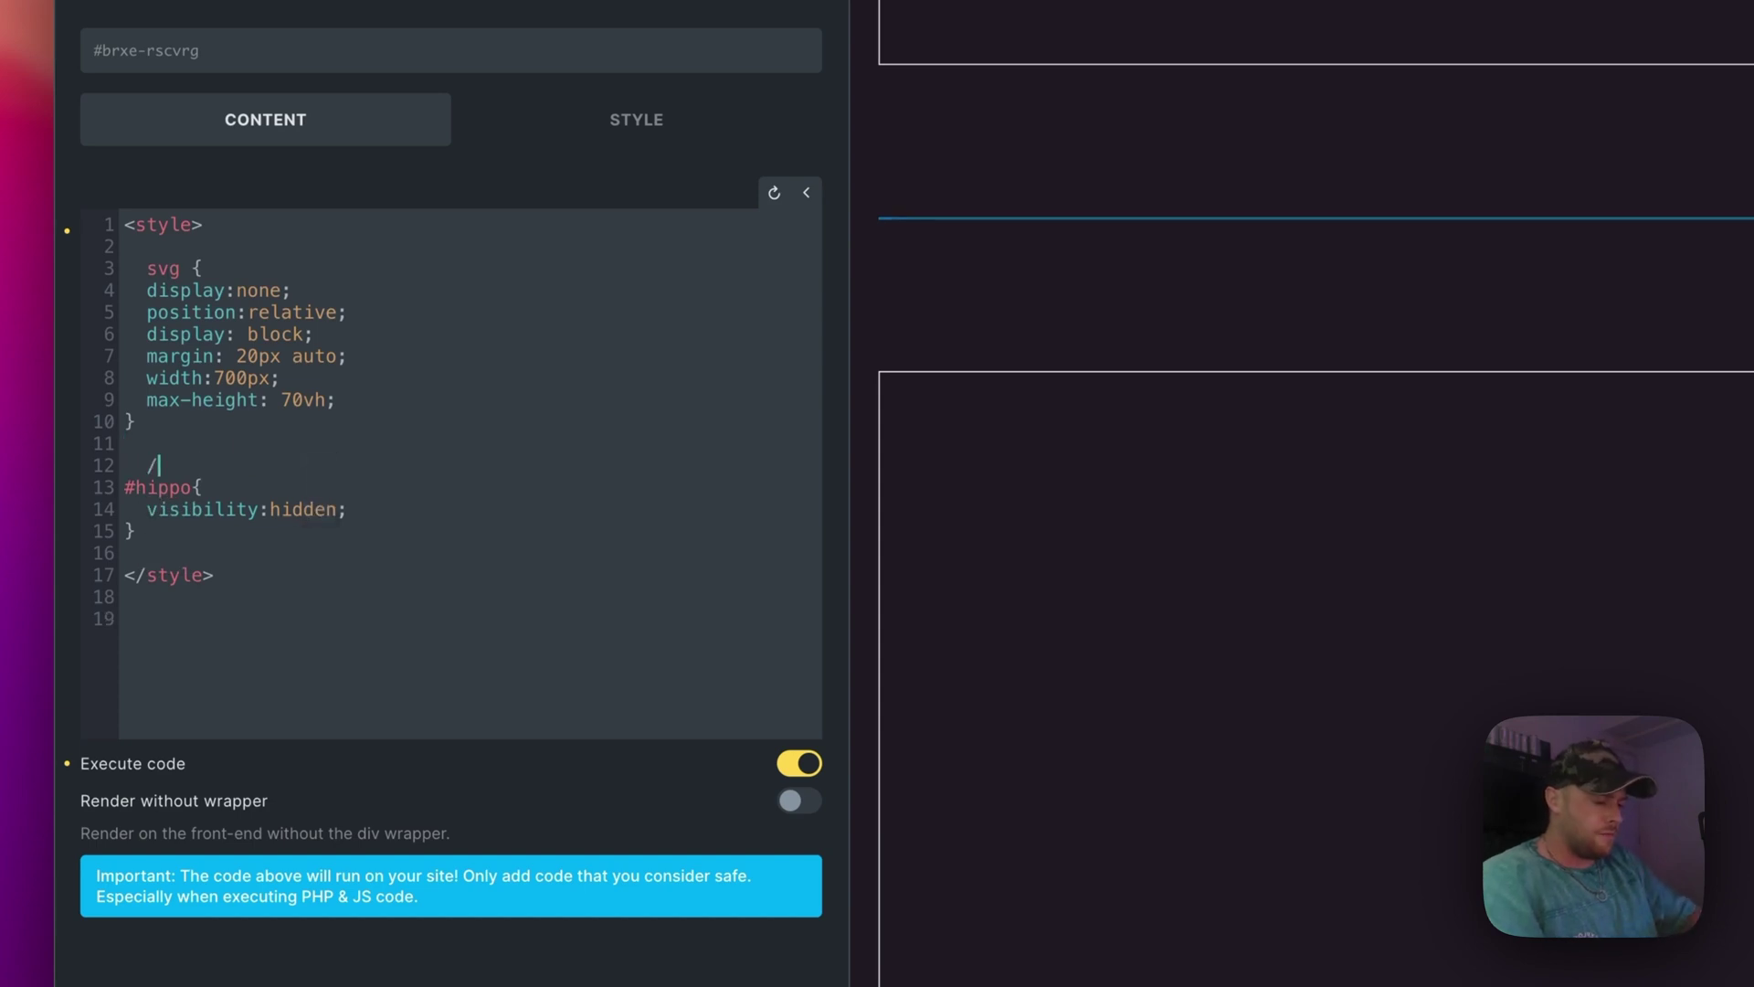
left_click(183, 553)
type("*/")
Add blank lines below the style block and paste the thumbs-down icon's SVG markup there.
key("Return")
key("Return")
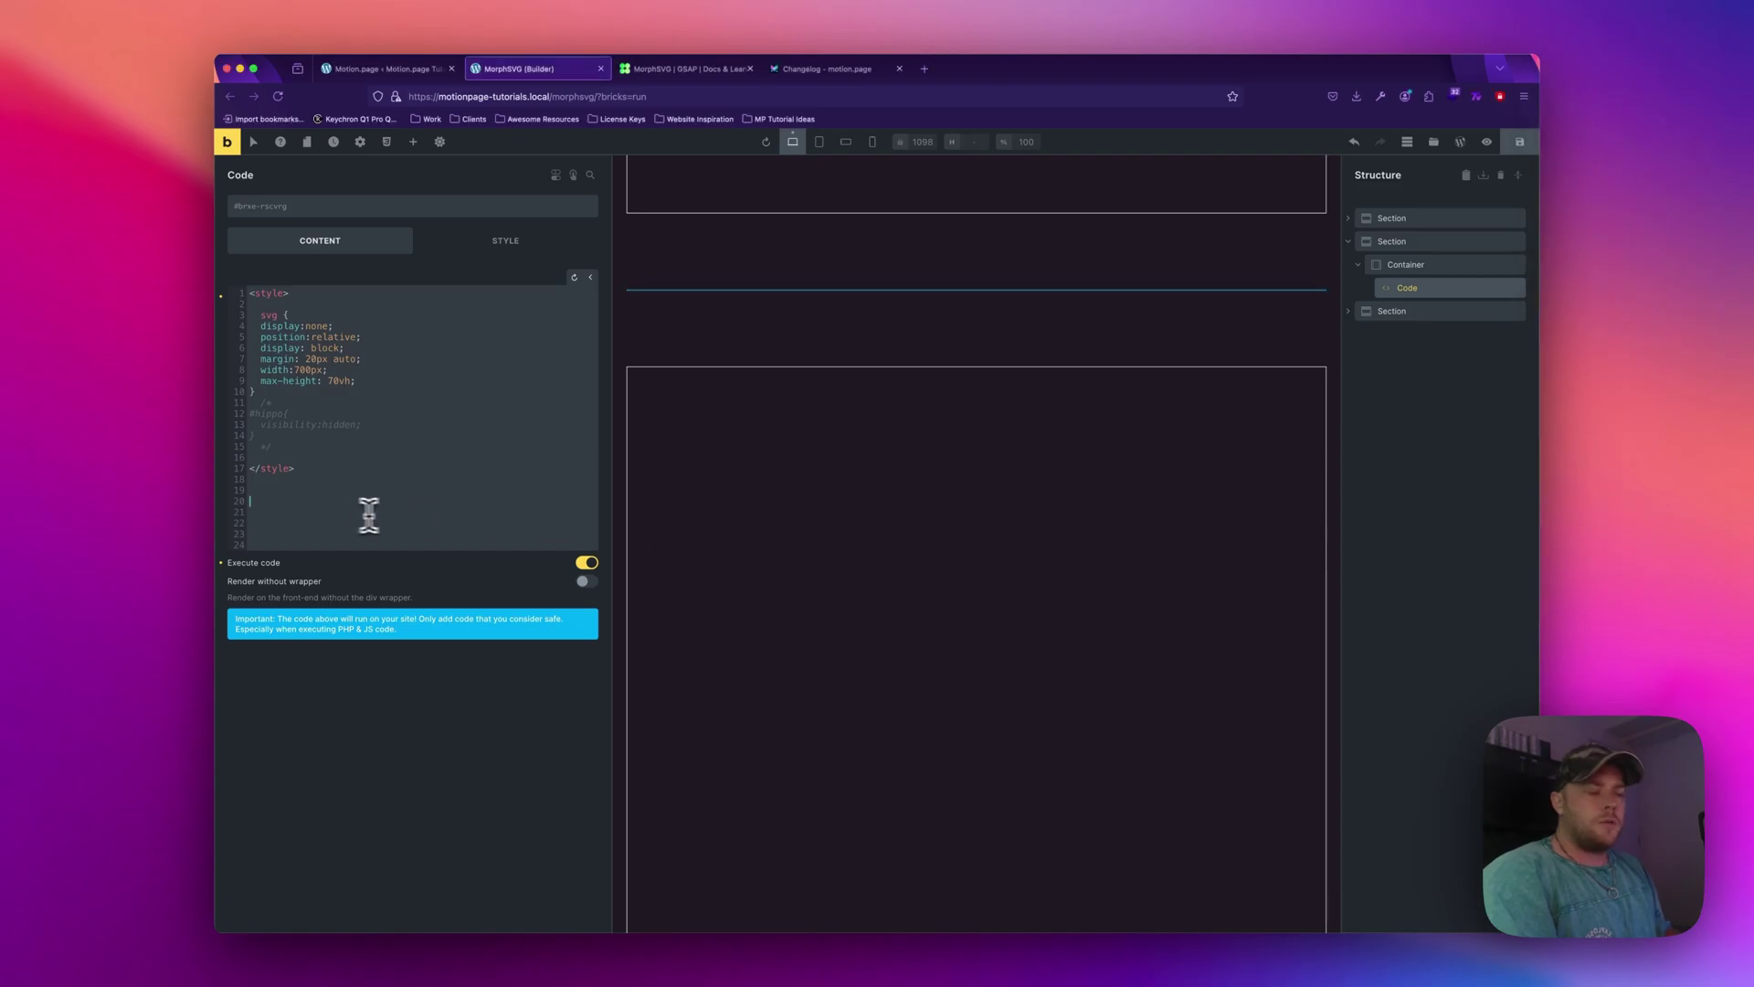
key("super+v")
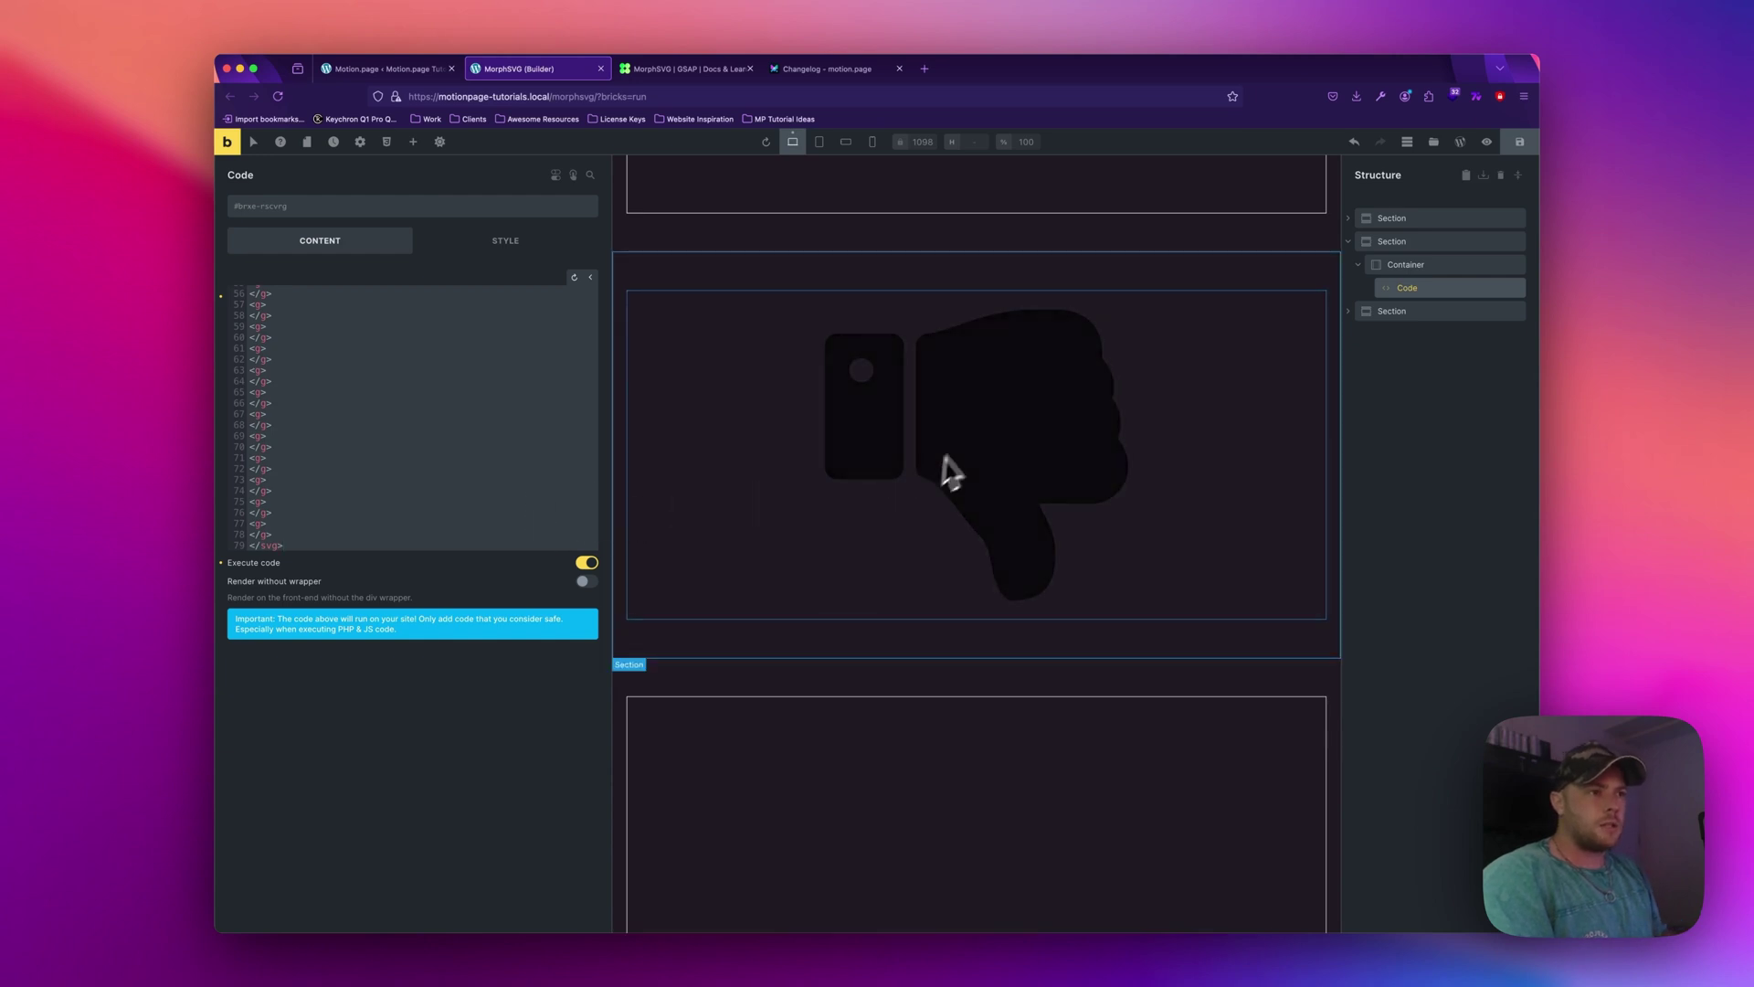
Add blank lines between the style block and the thumbs-down SVG, and paste the thumbs-up icon's SVG markup there.
scroll(327, 373, "up", 10)
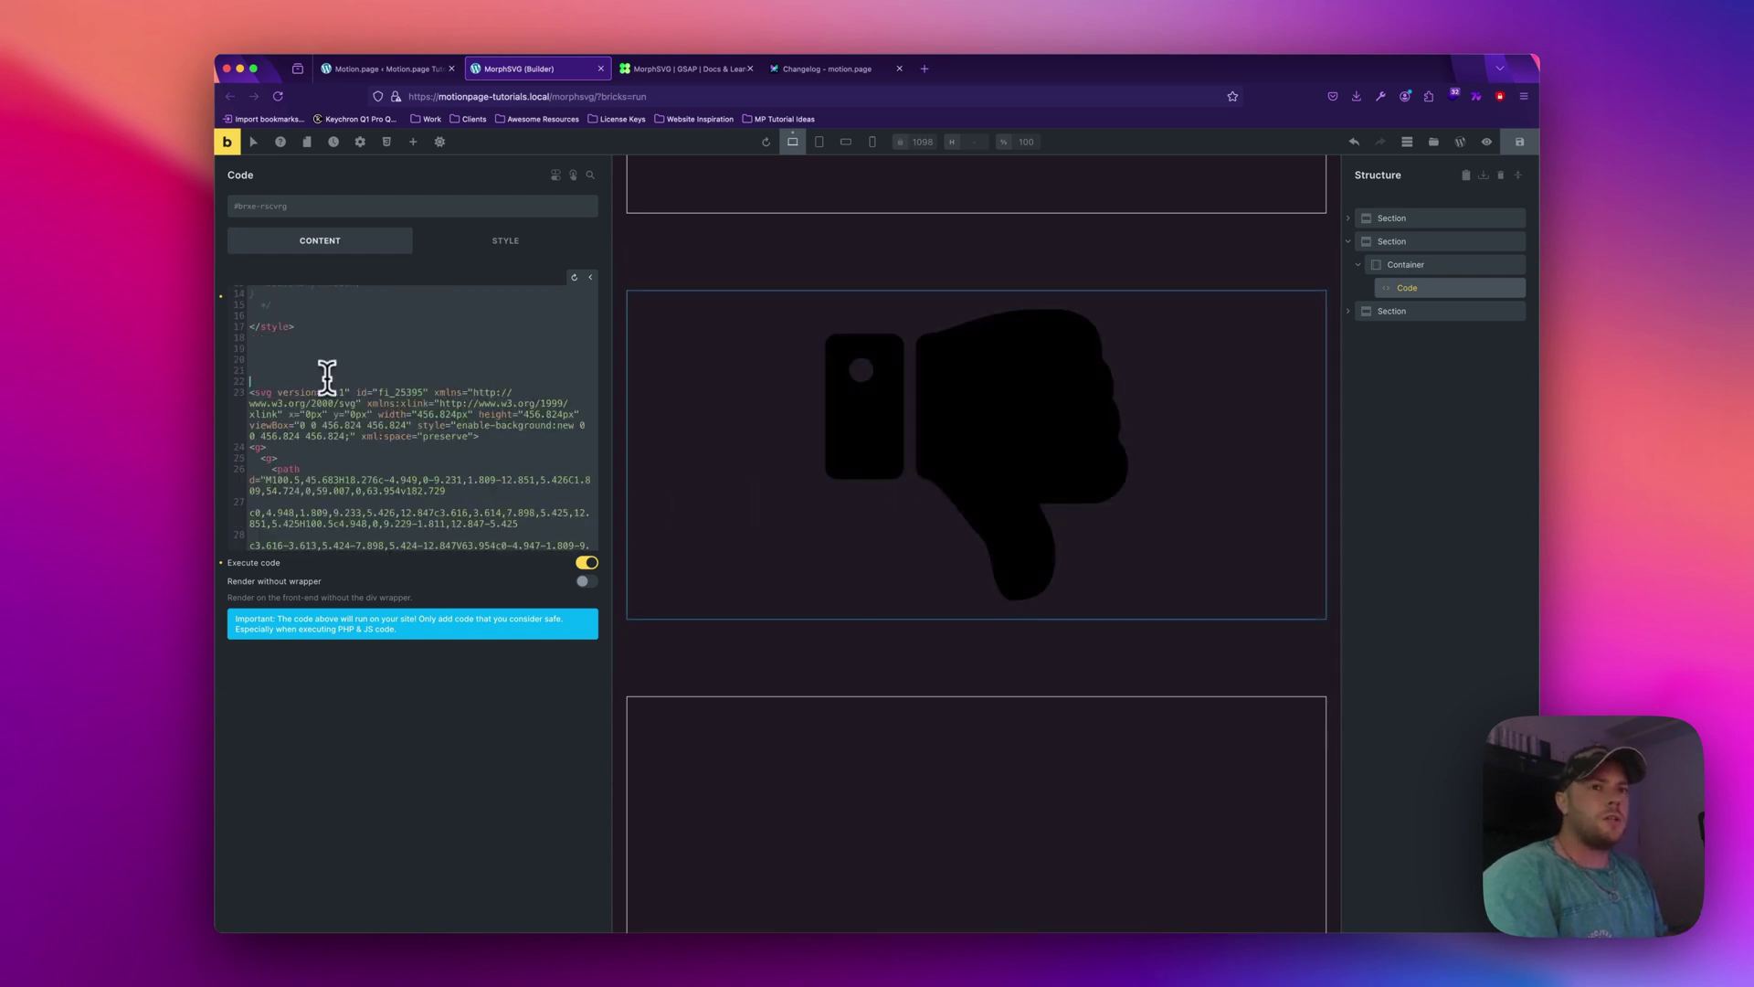
left_click(394, 368)
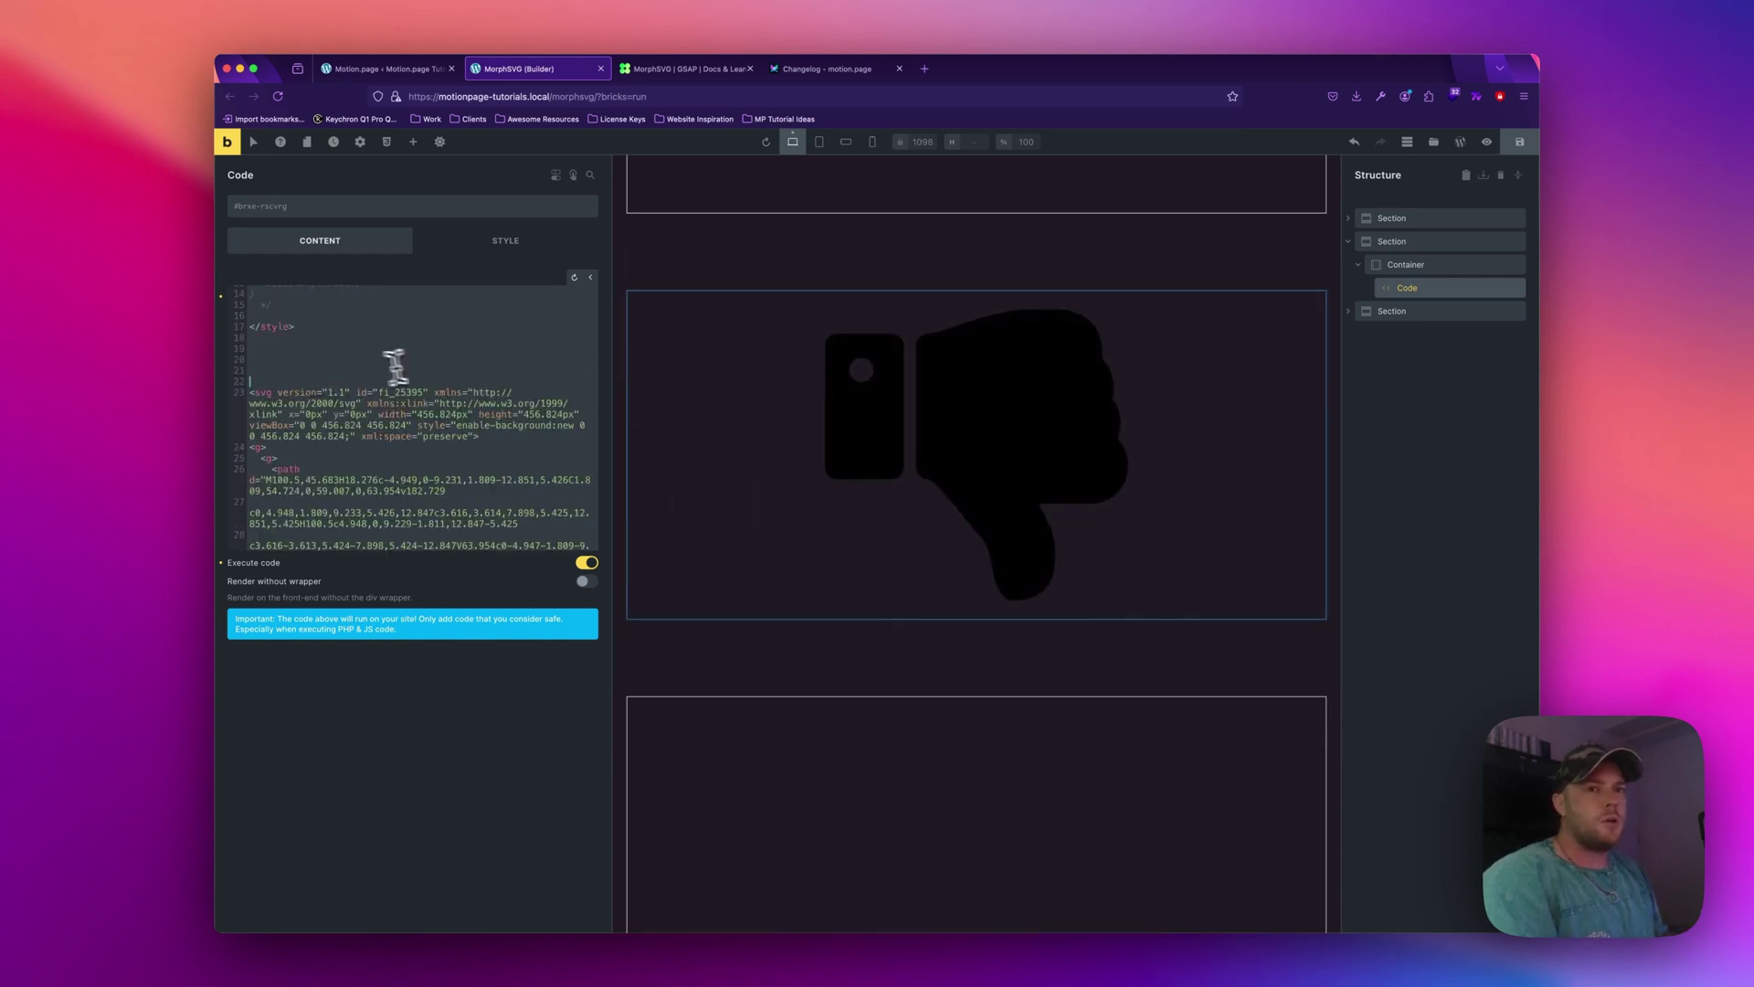
key("Return")
key("Return")
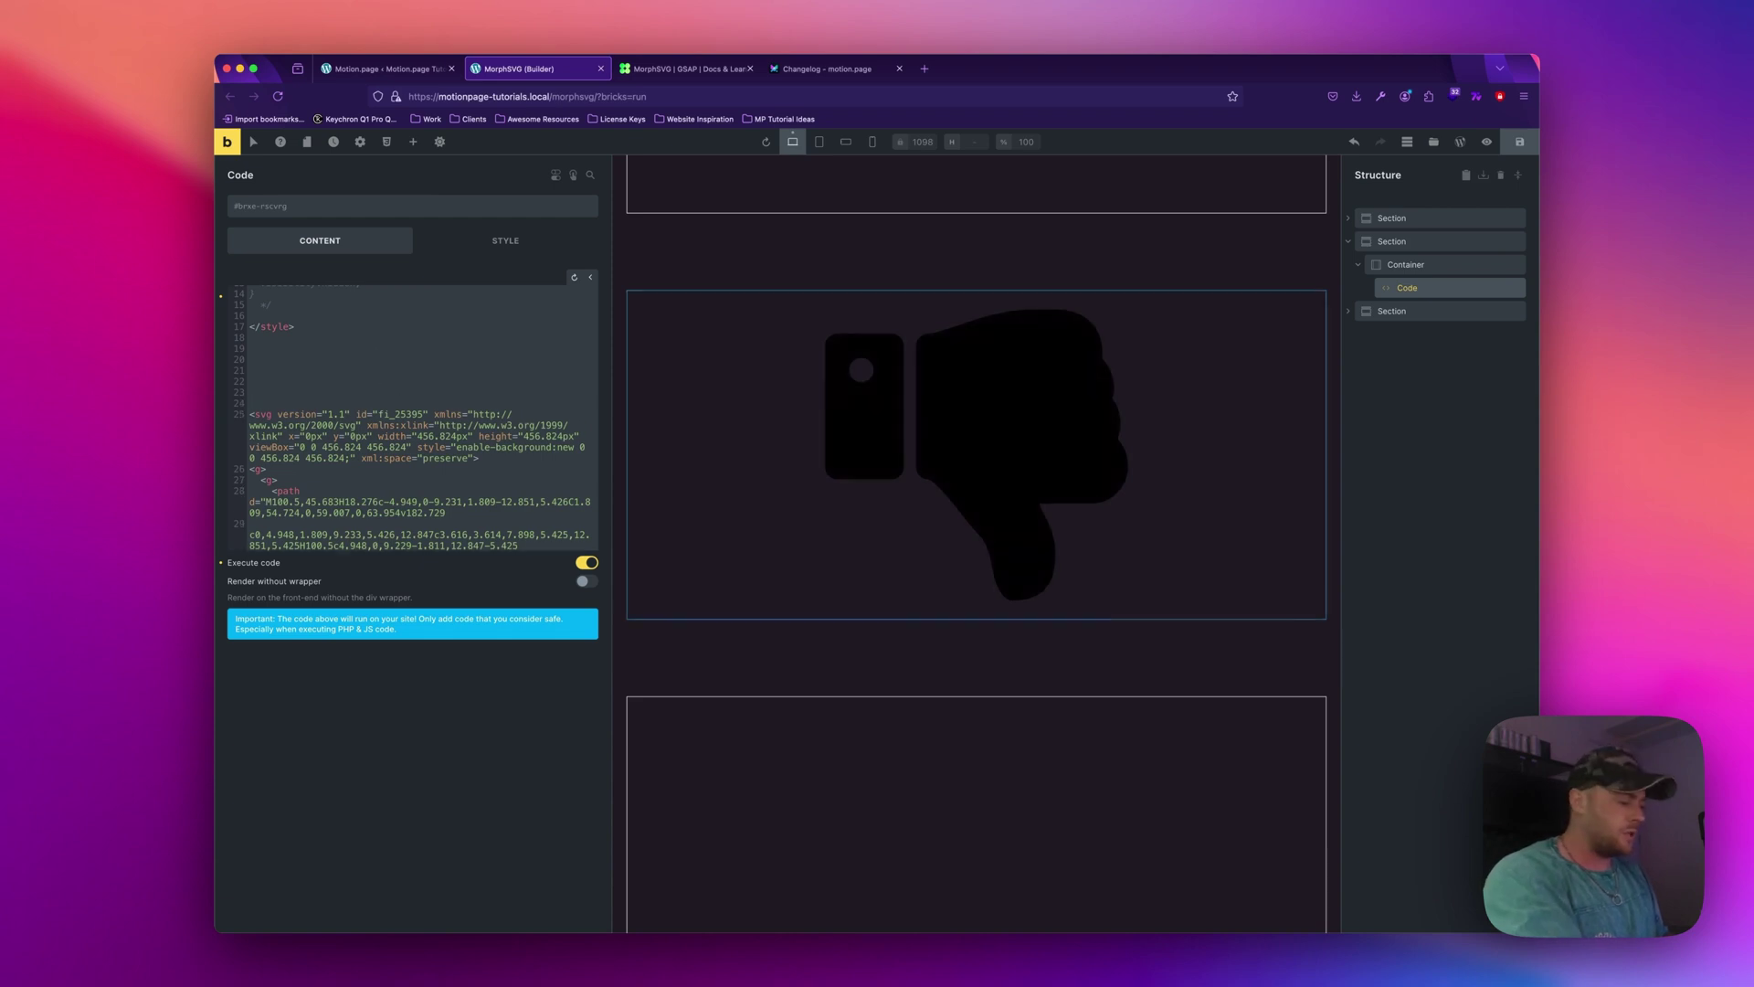
left_click(251, 359)
key("Return")
key("Return")
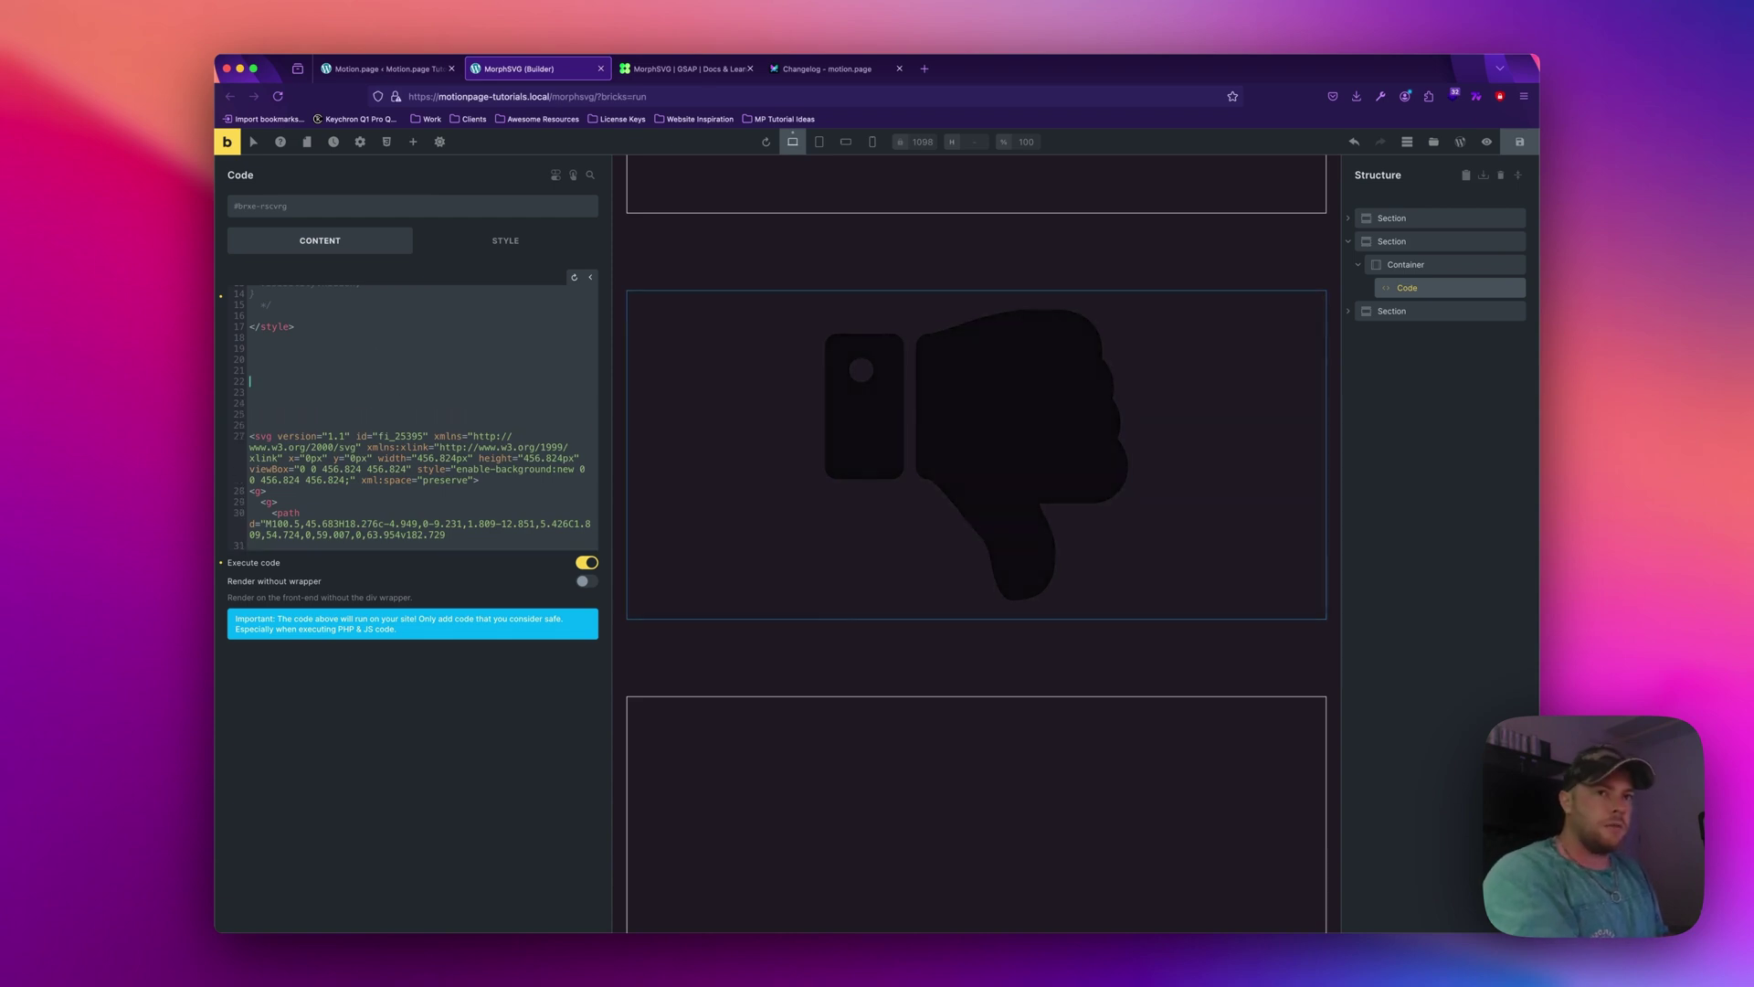
key("Return")
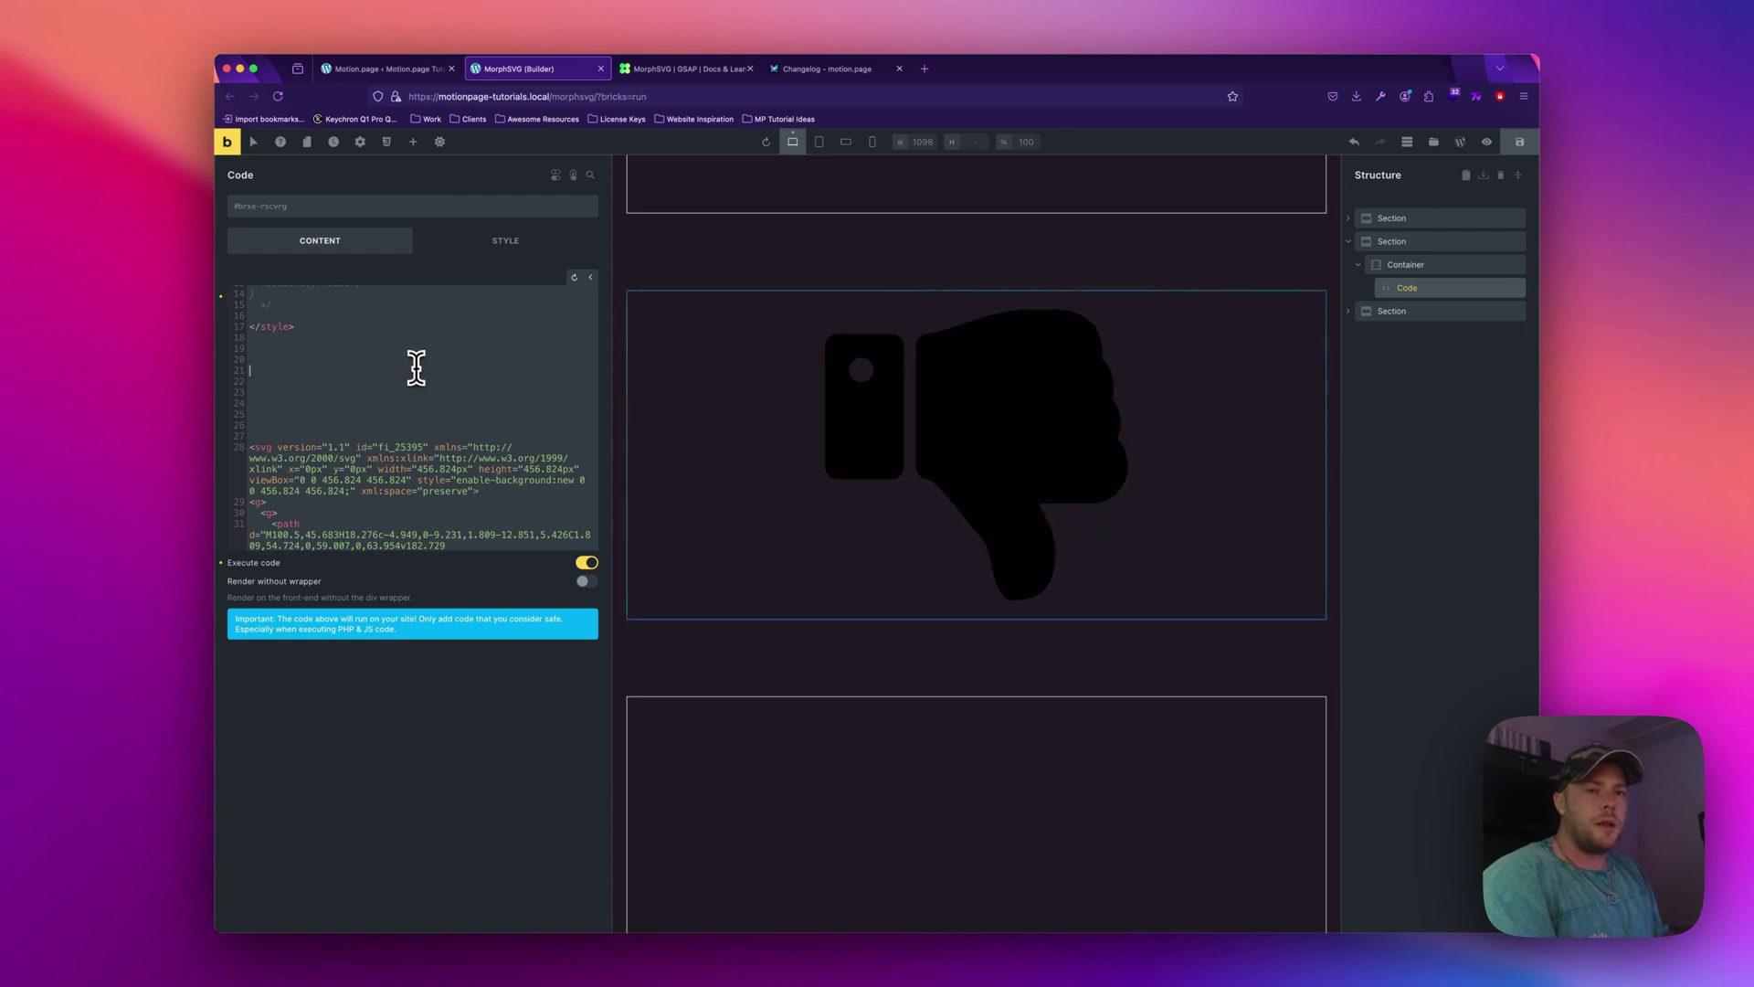
key("super+v")
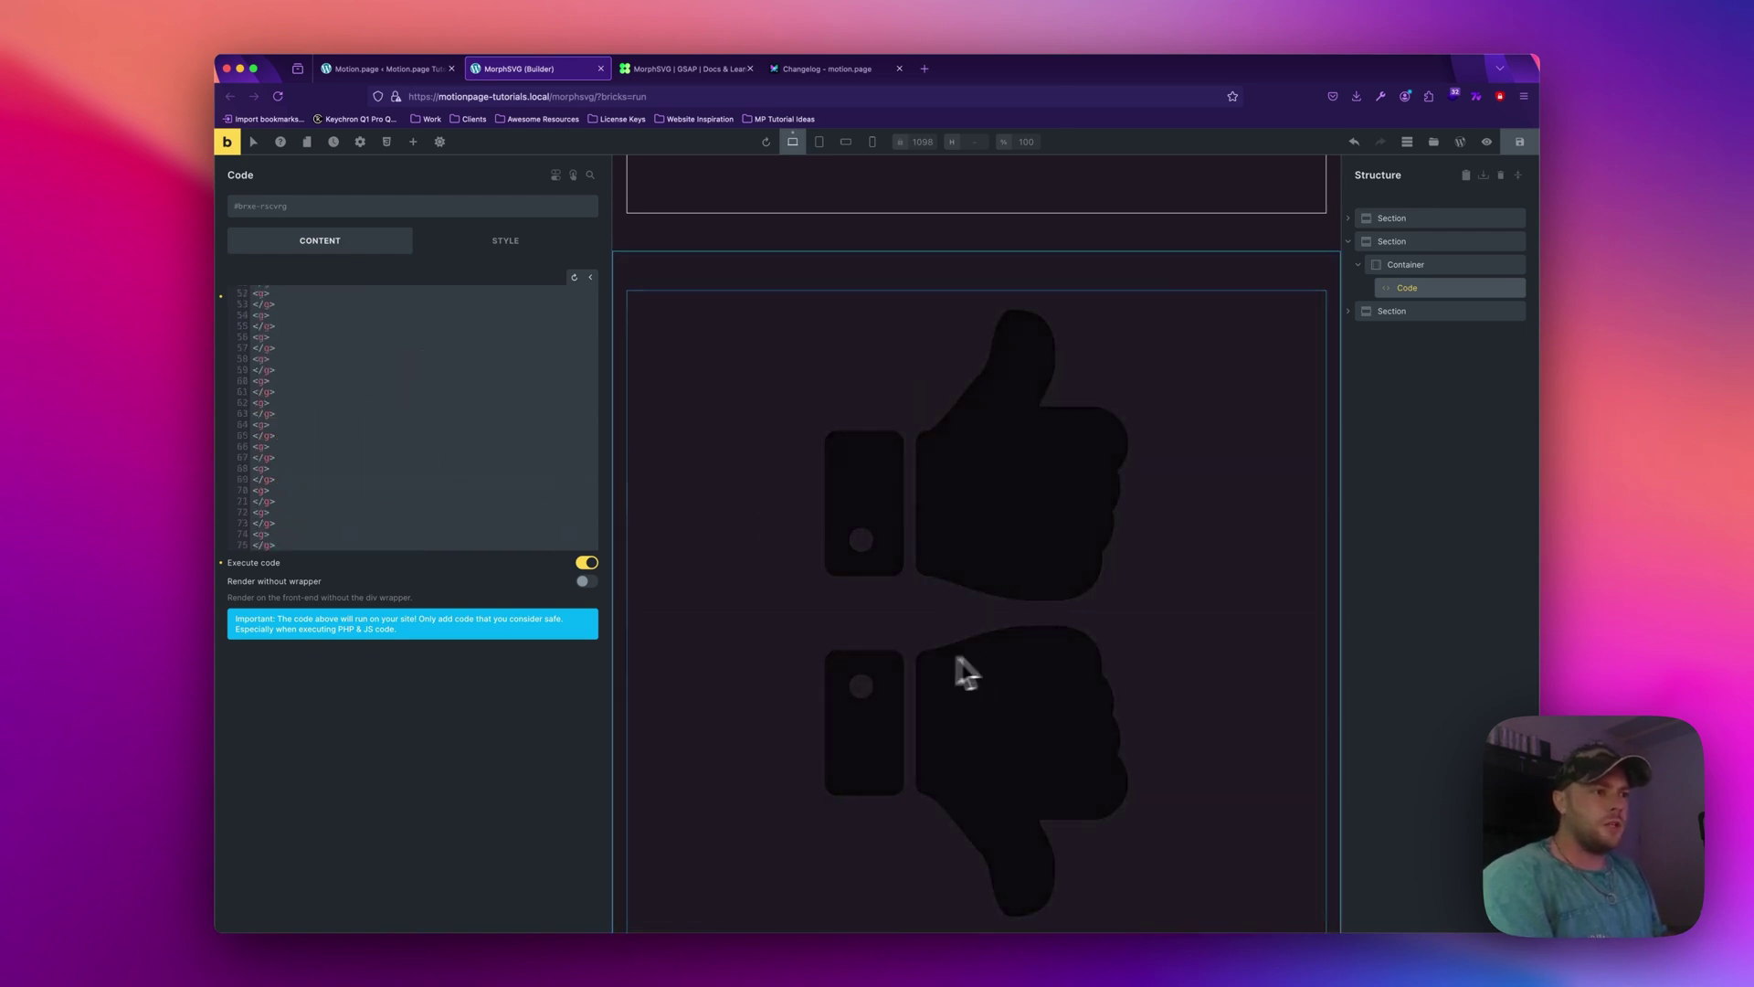
Delete the closing </svg> tag at the end of the thumbs-up icon's markup.
scroll(435, 478, "up", 10)
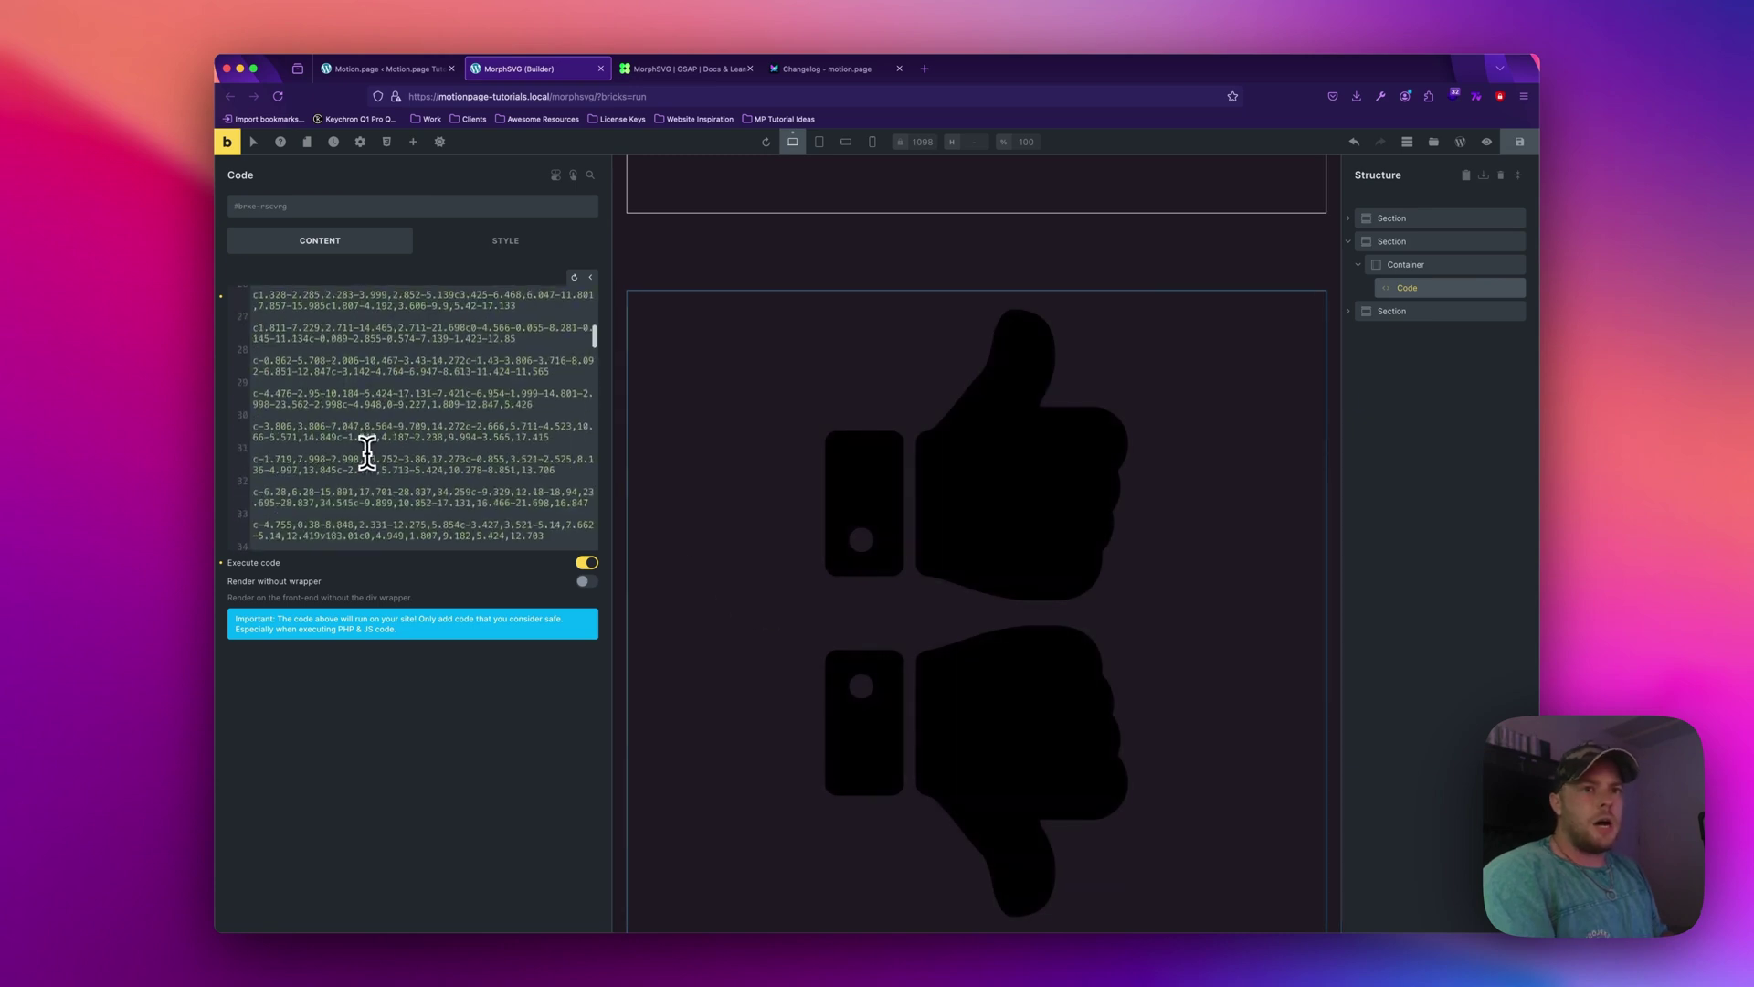
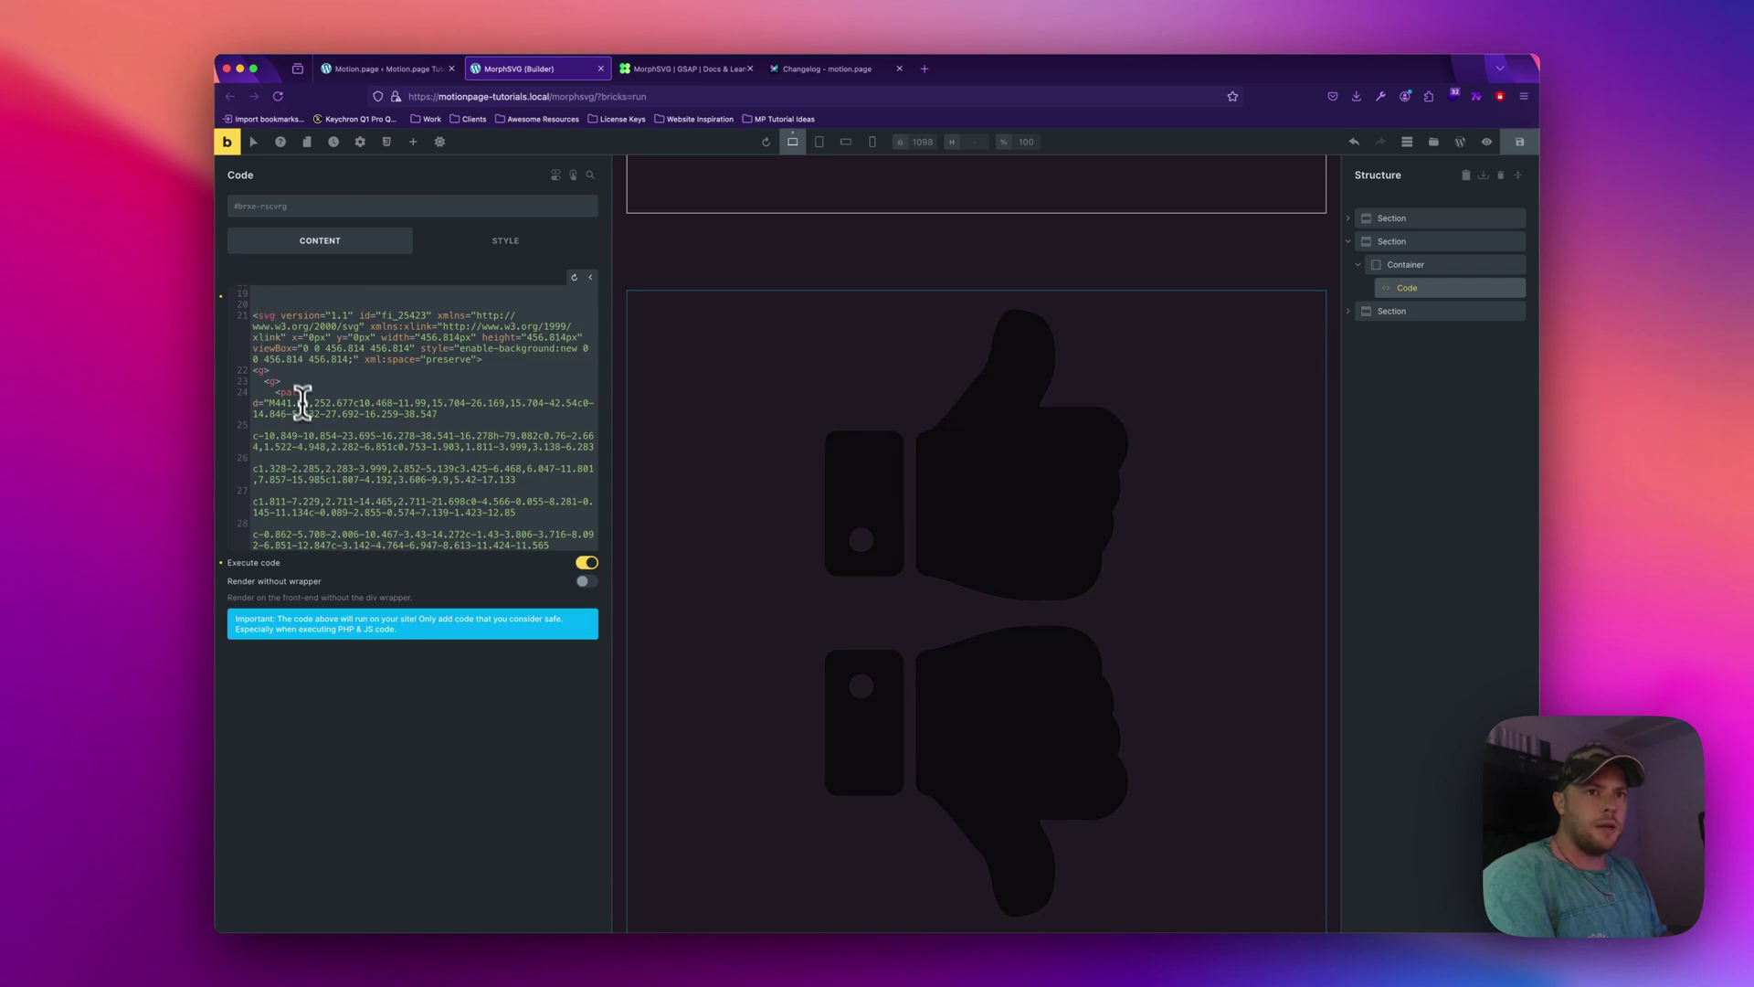
scroll(302, 399, "down", 10)
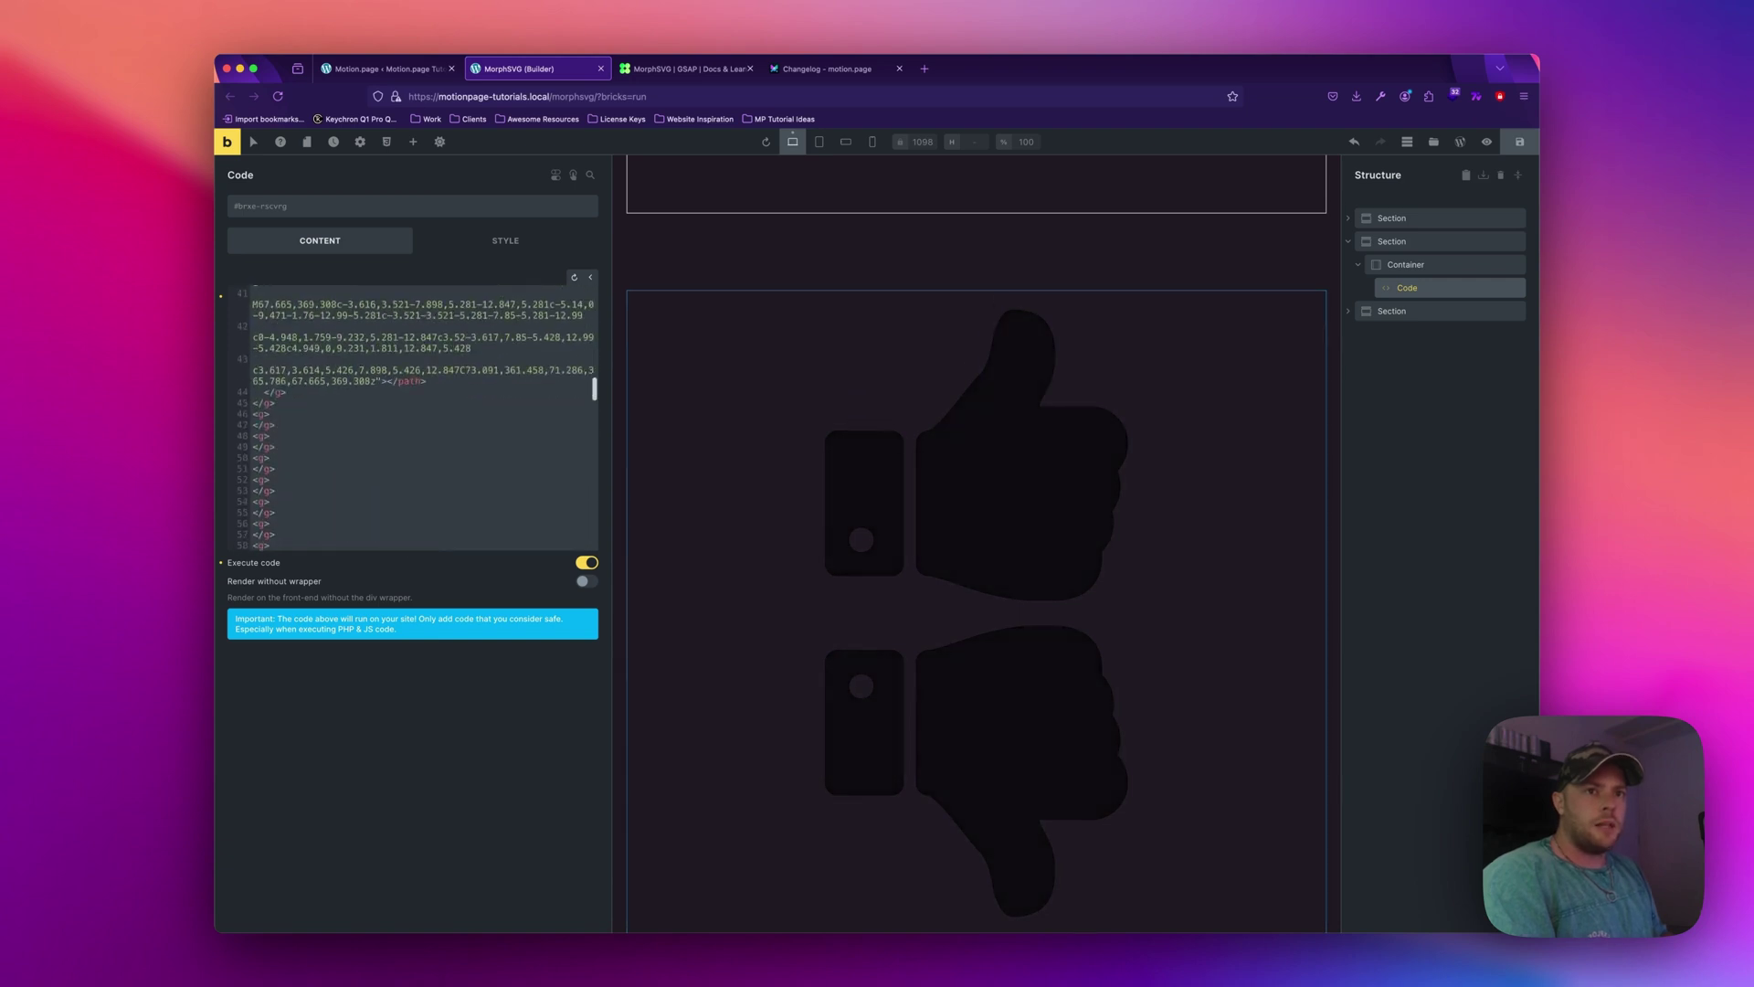
scroll(425, 417, "down", 2)
scroll(305, 399, "down", 7)
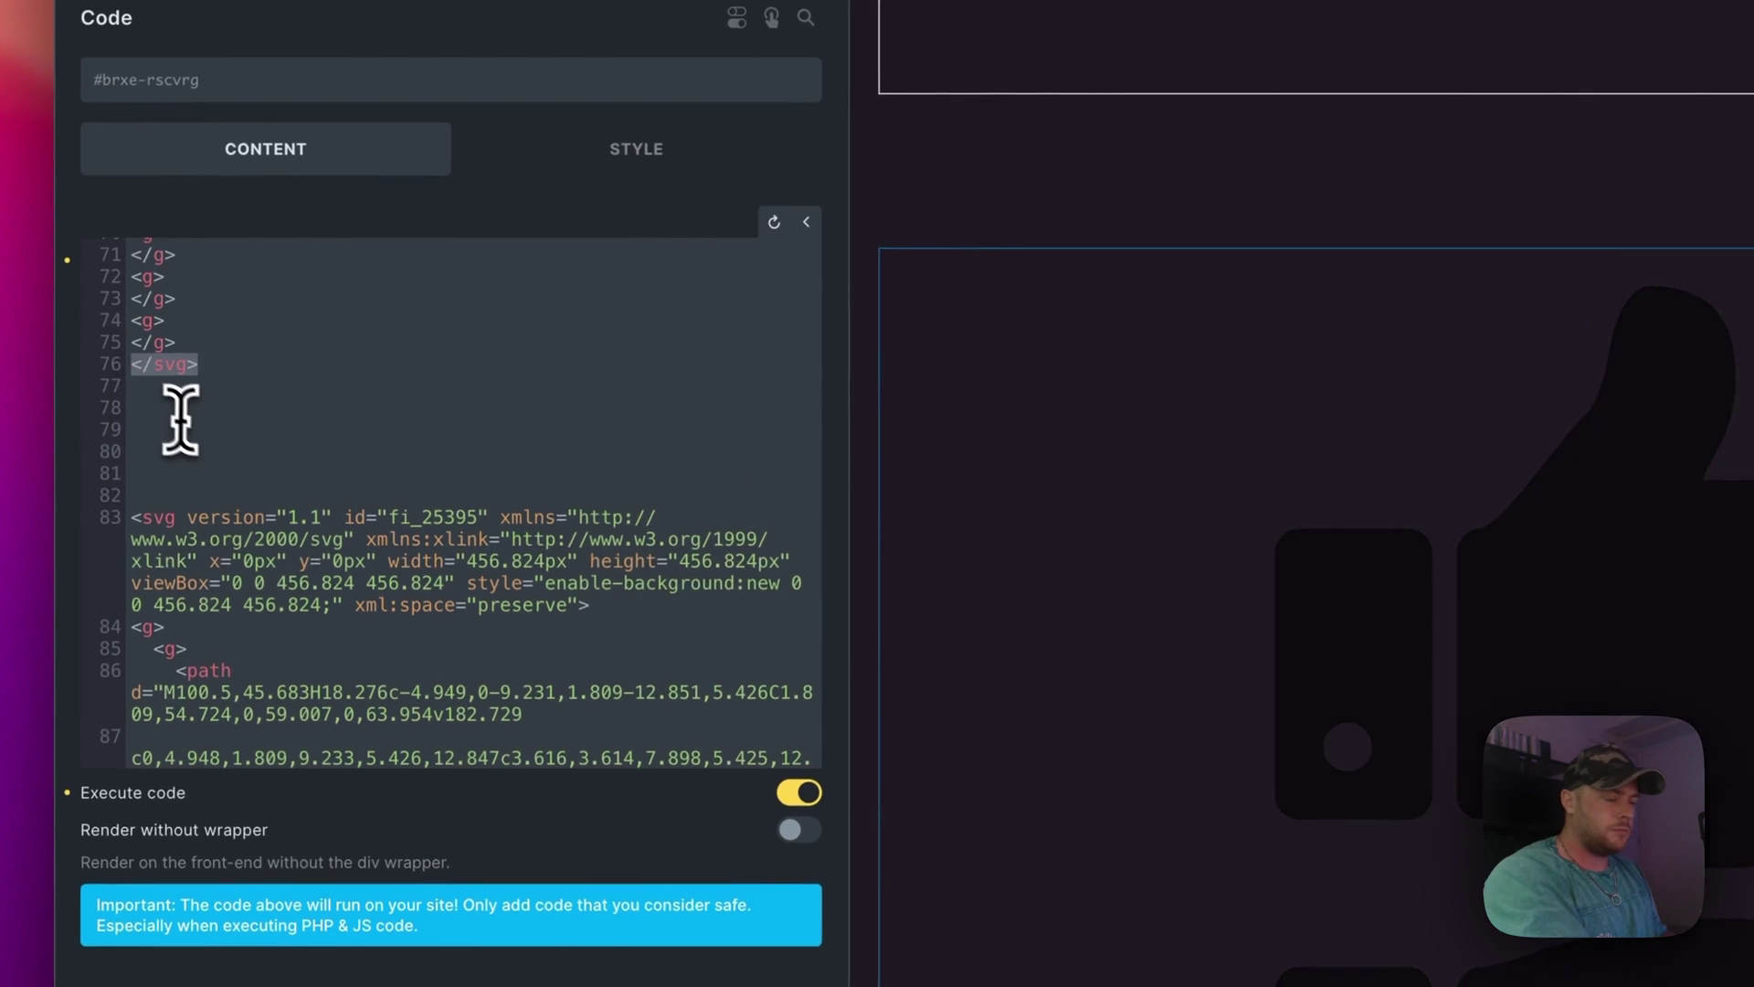
key("BackSpace")
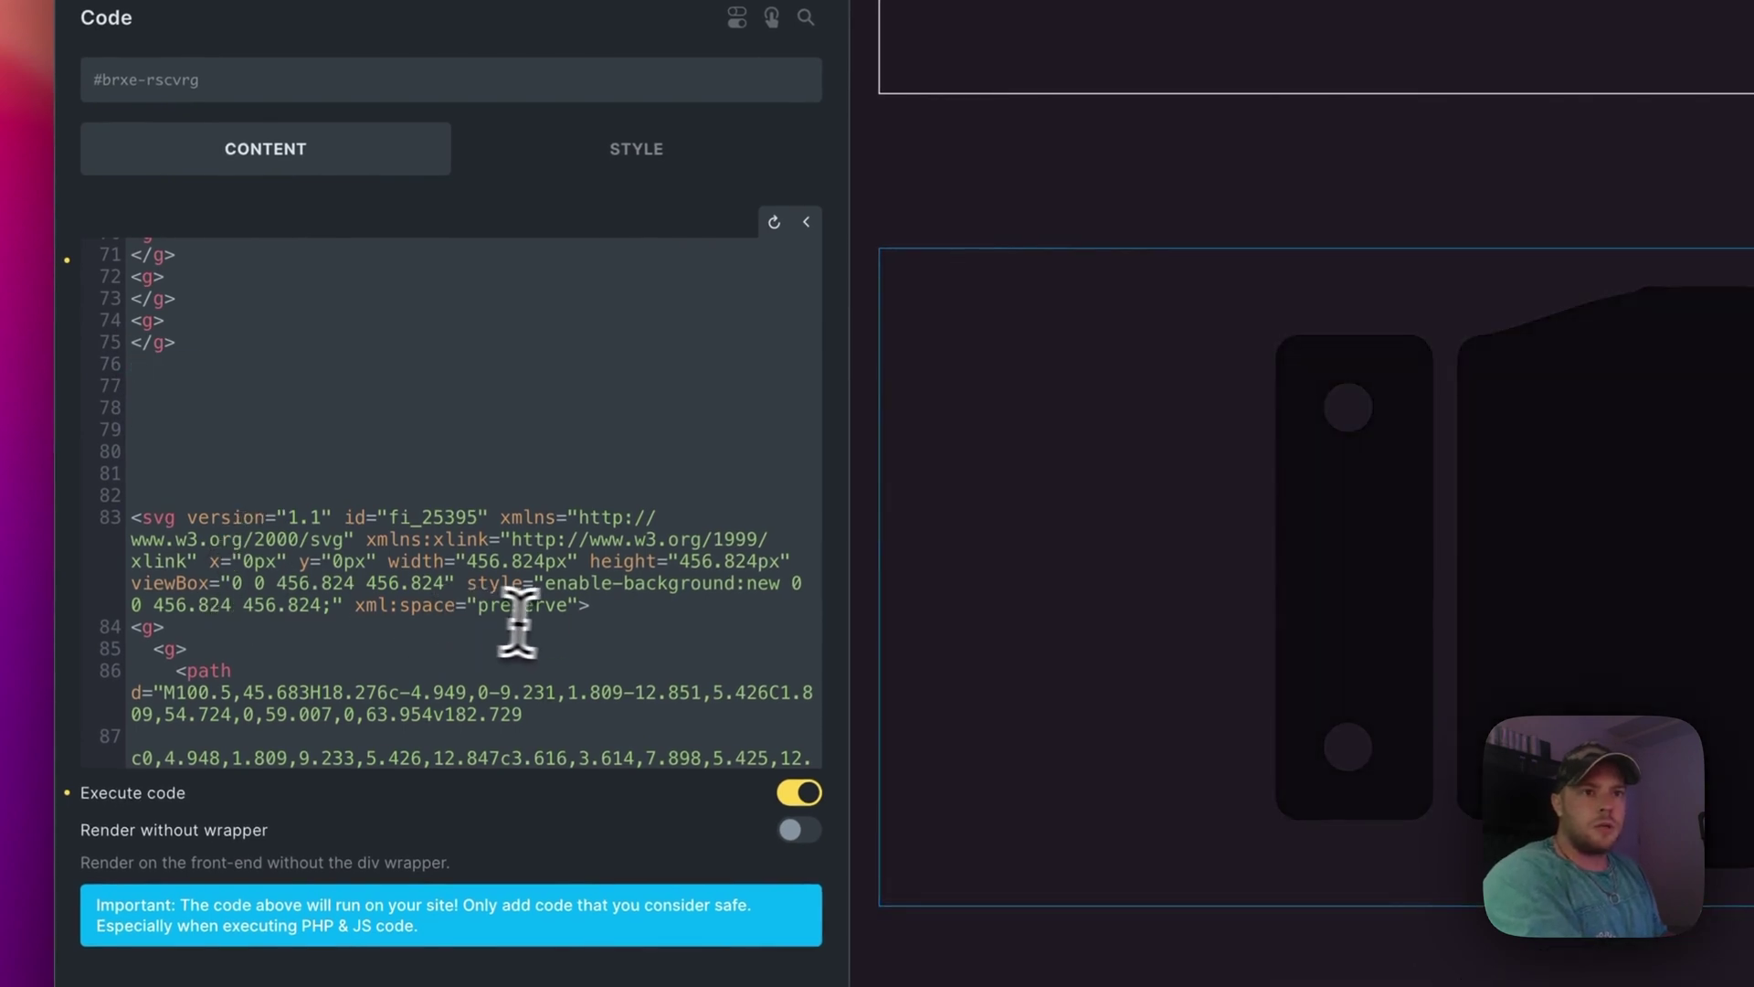
Delete the thumbs-down icon's opening <svg> tag and most of the blank lines above its first group.
left_click_drag(591, 605, 134, 515)
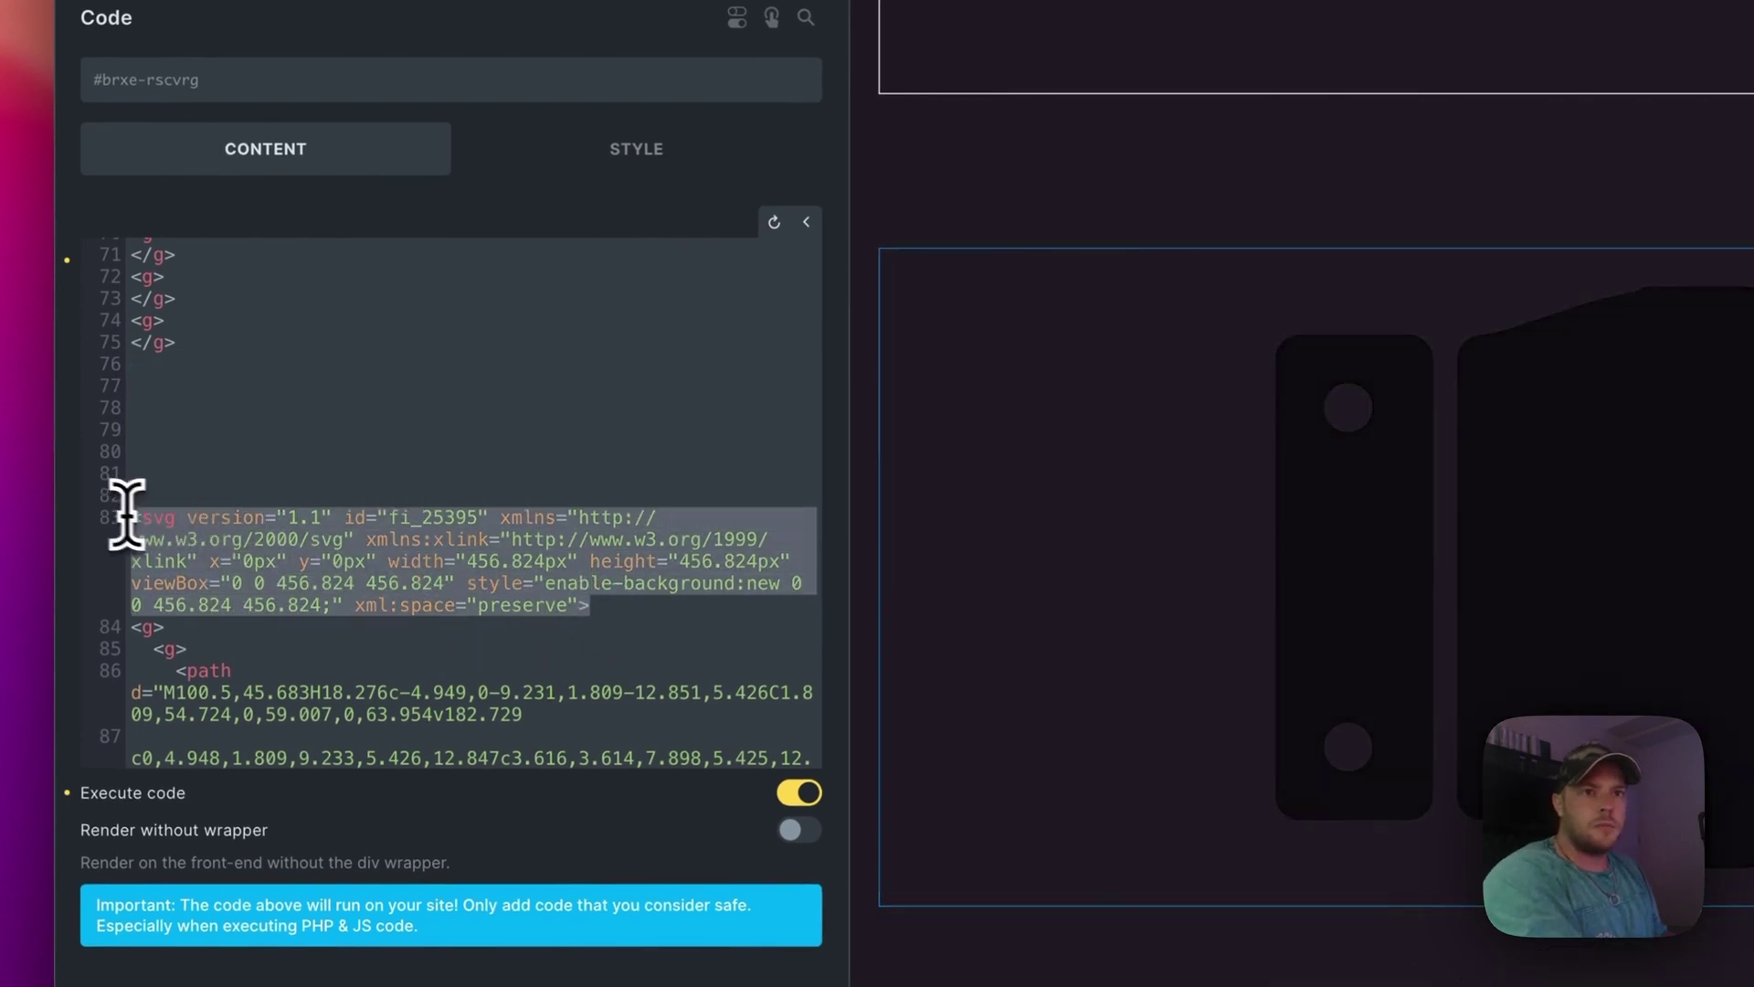
key("BackSpace")
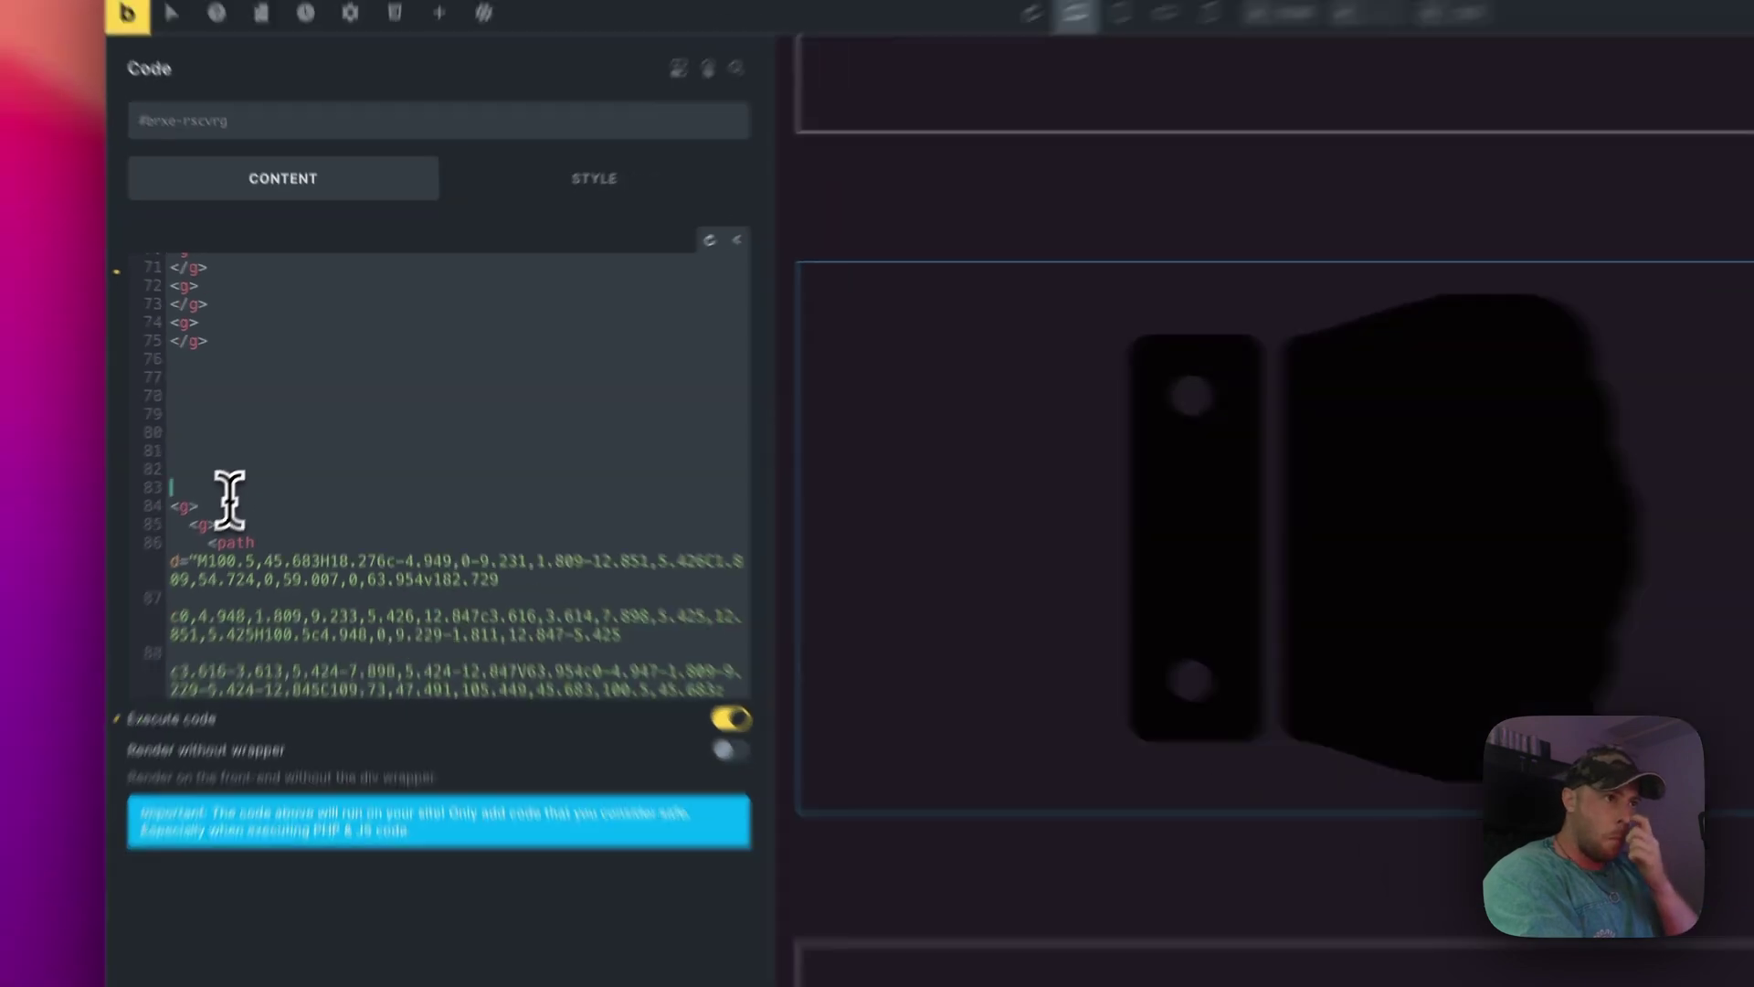
key("BackSpace")
key("BackSpace")
key("BackSpace")
key("BackSpace")
key("BackSpace")
key("BackSpace")
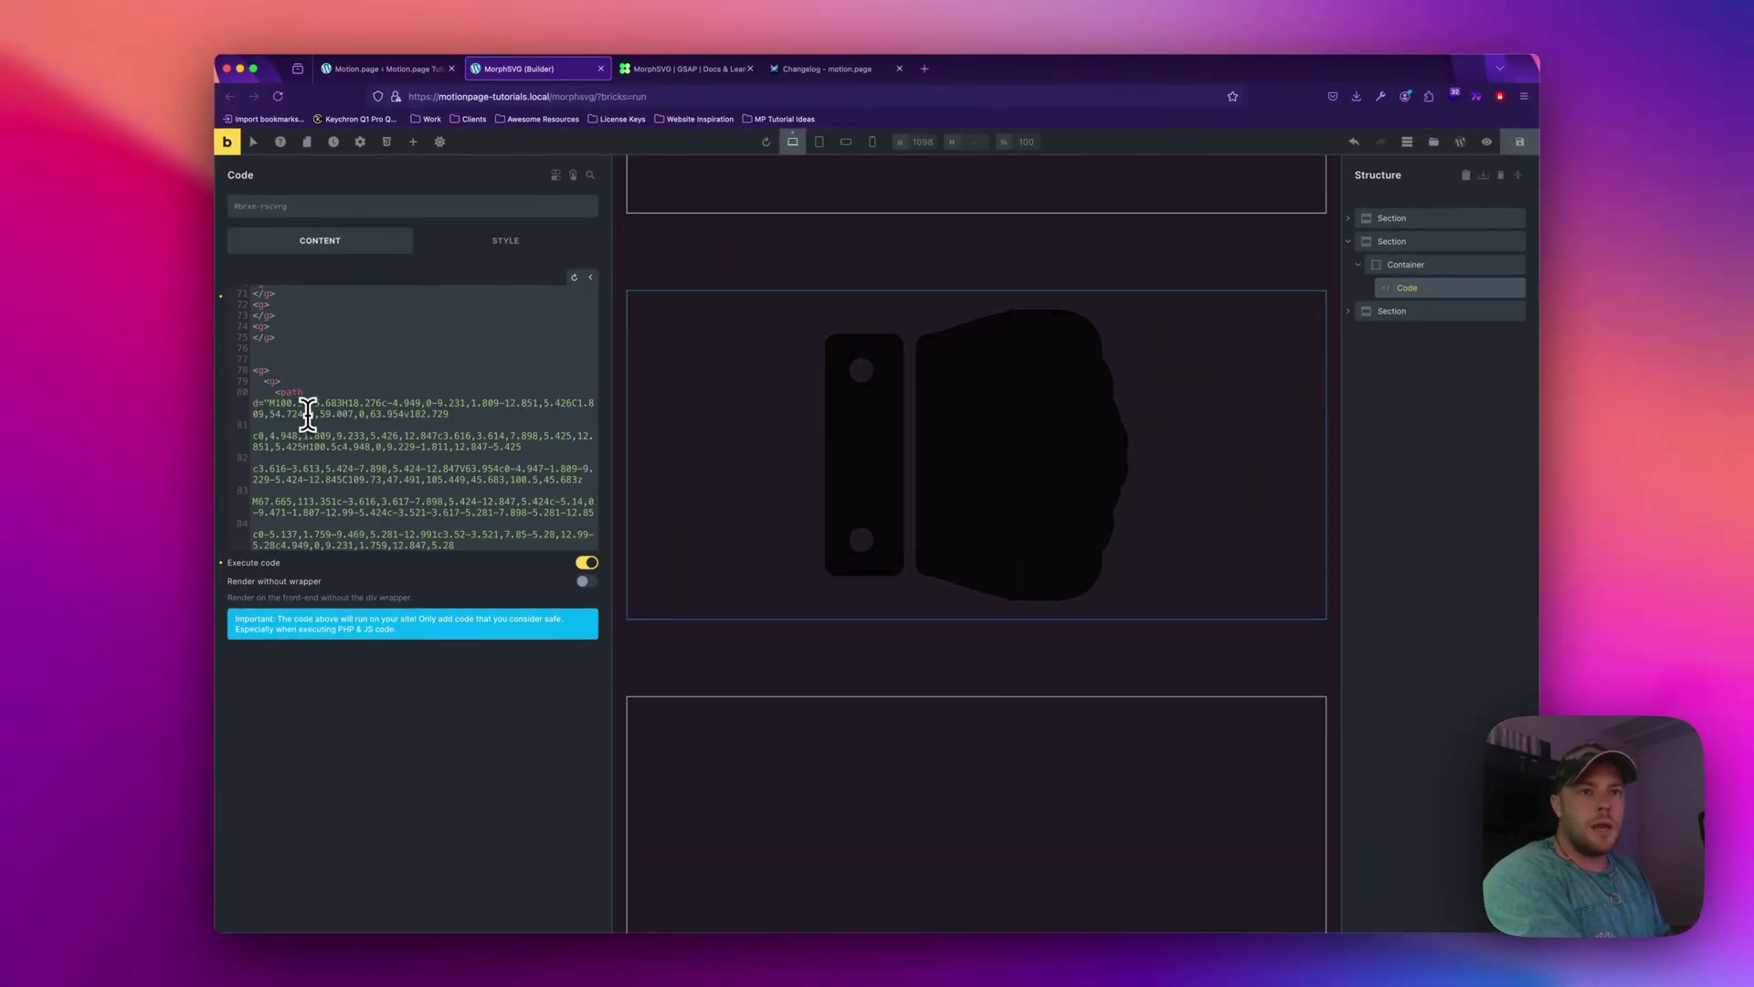
Check the merged SVG code and give the first thumbs-up path the class thumb-1-1.
scroll(306, 408, "down", 10)
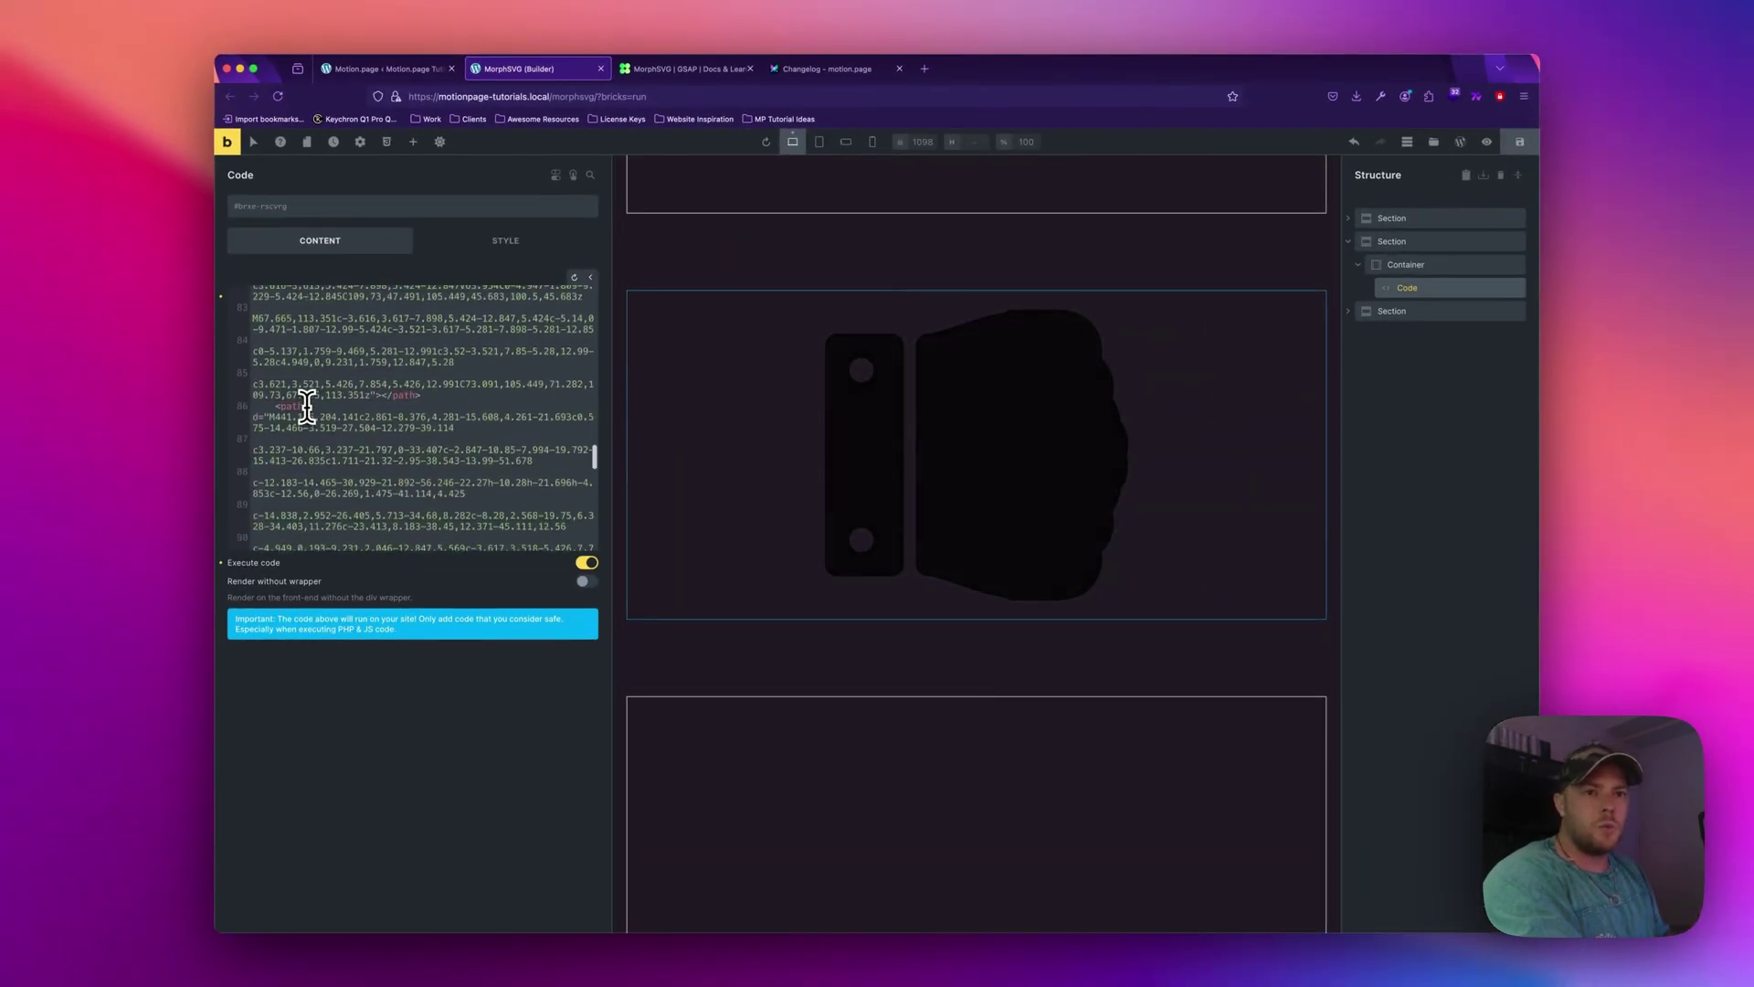
scroll(425, 417, "down", 10)
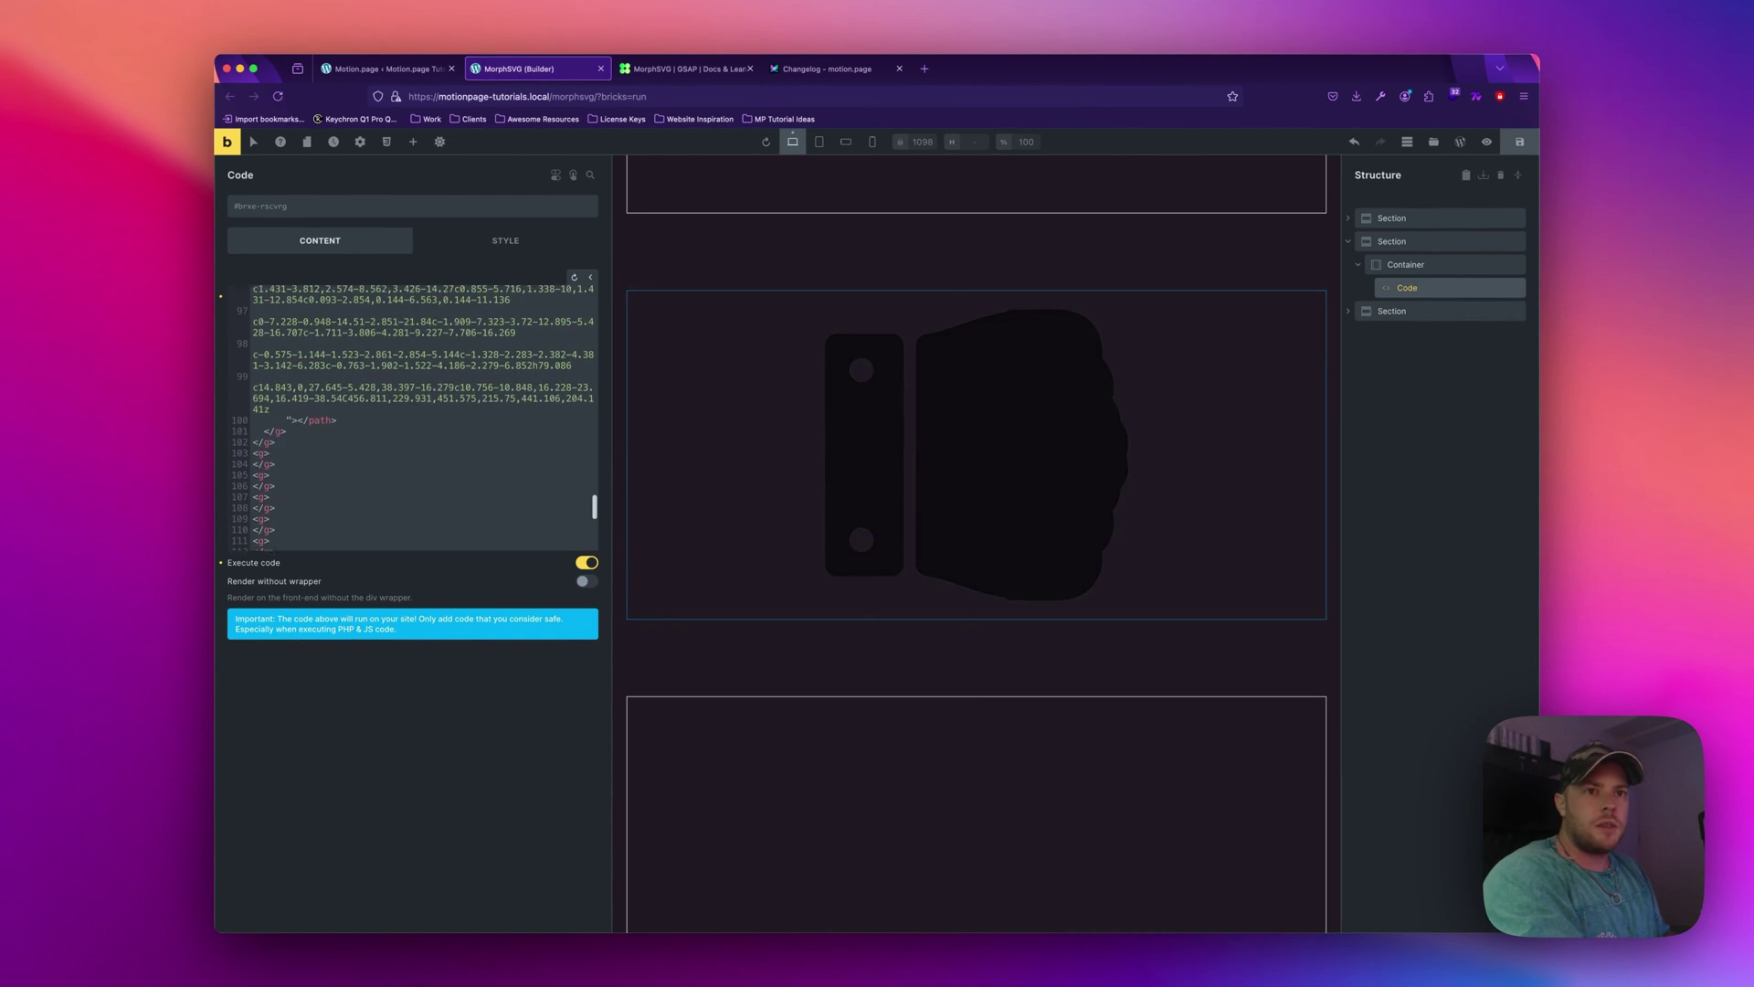
scroll(308, 408, "down", 5)
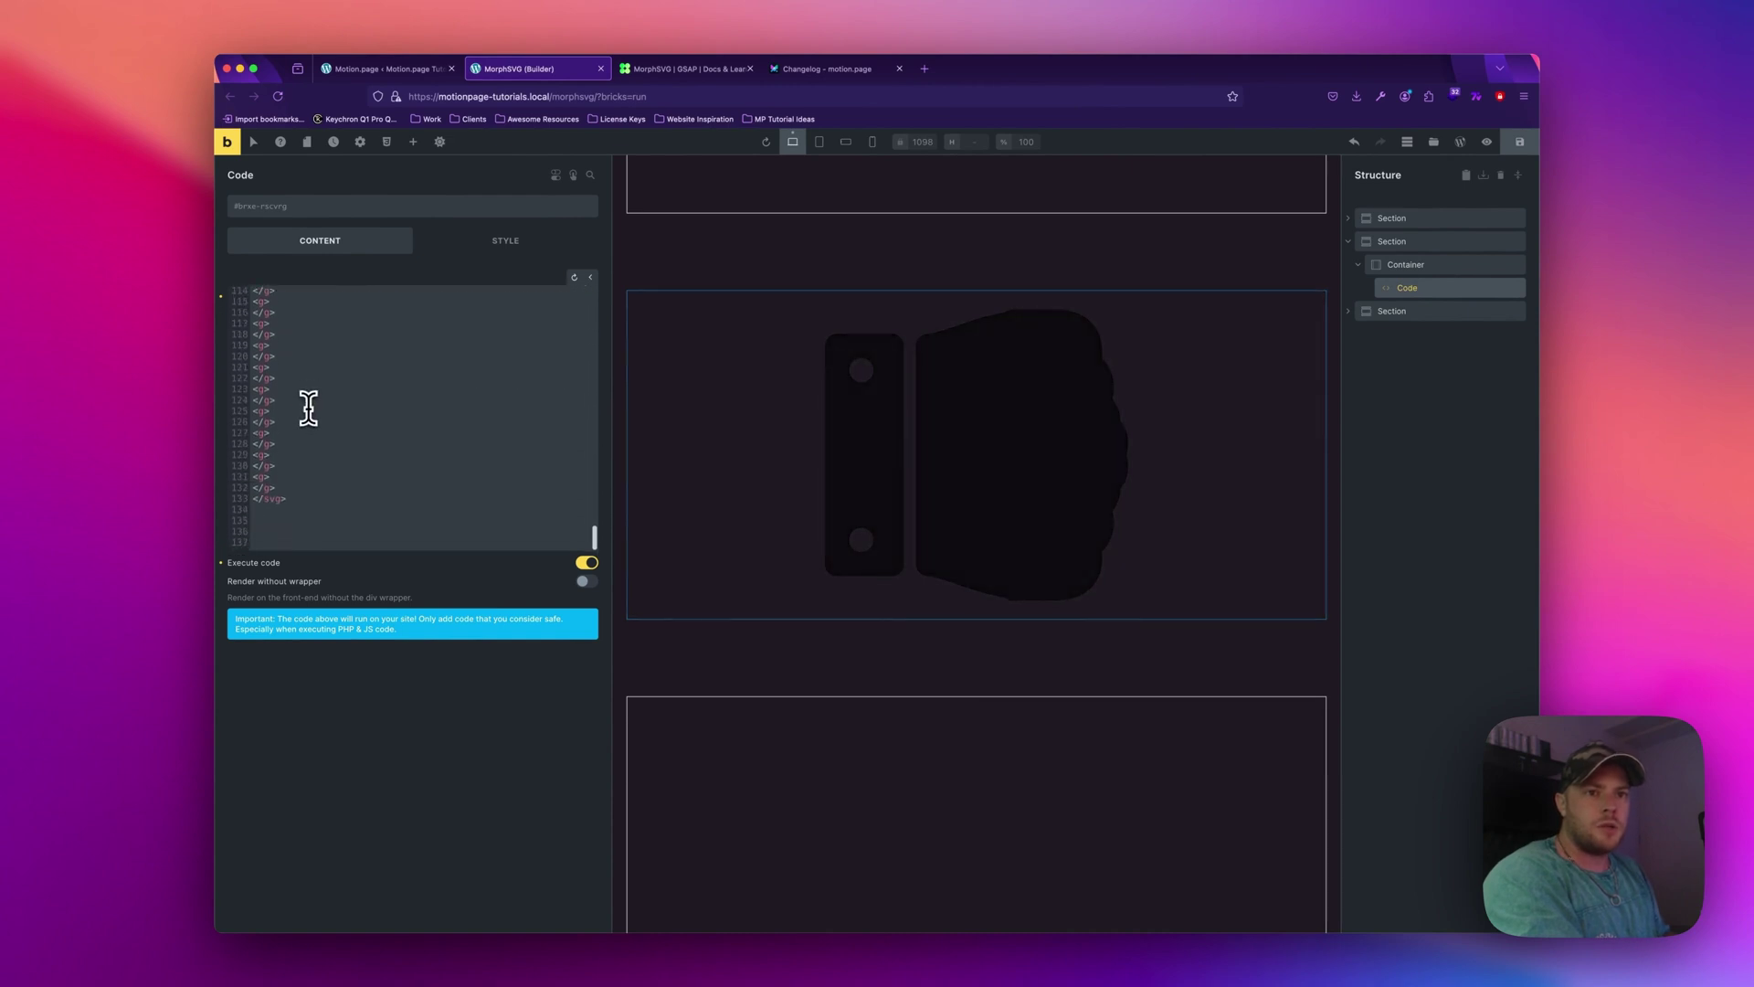
scroll(310, 416, "up", 8)
scroll(322, 471, "up", 20)
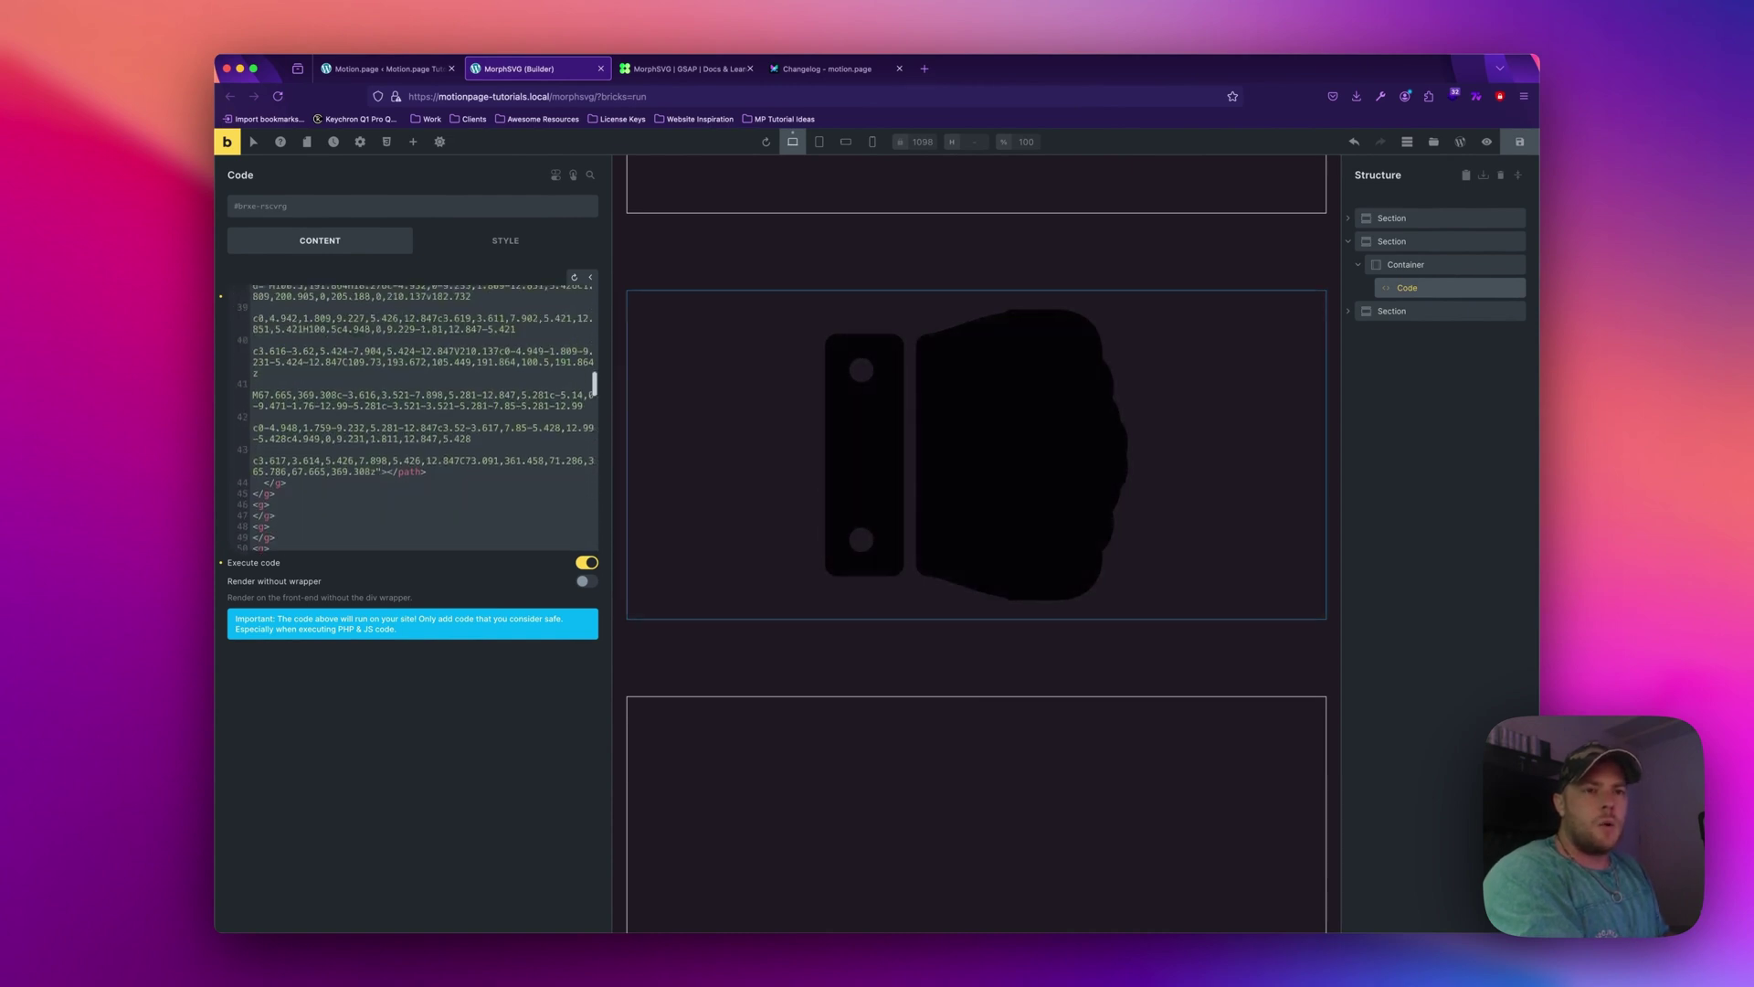
scroll(445, 502, "up", 10)
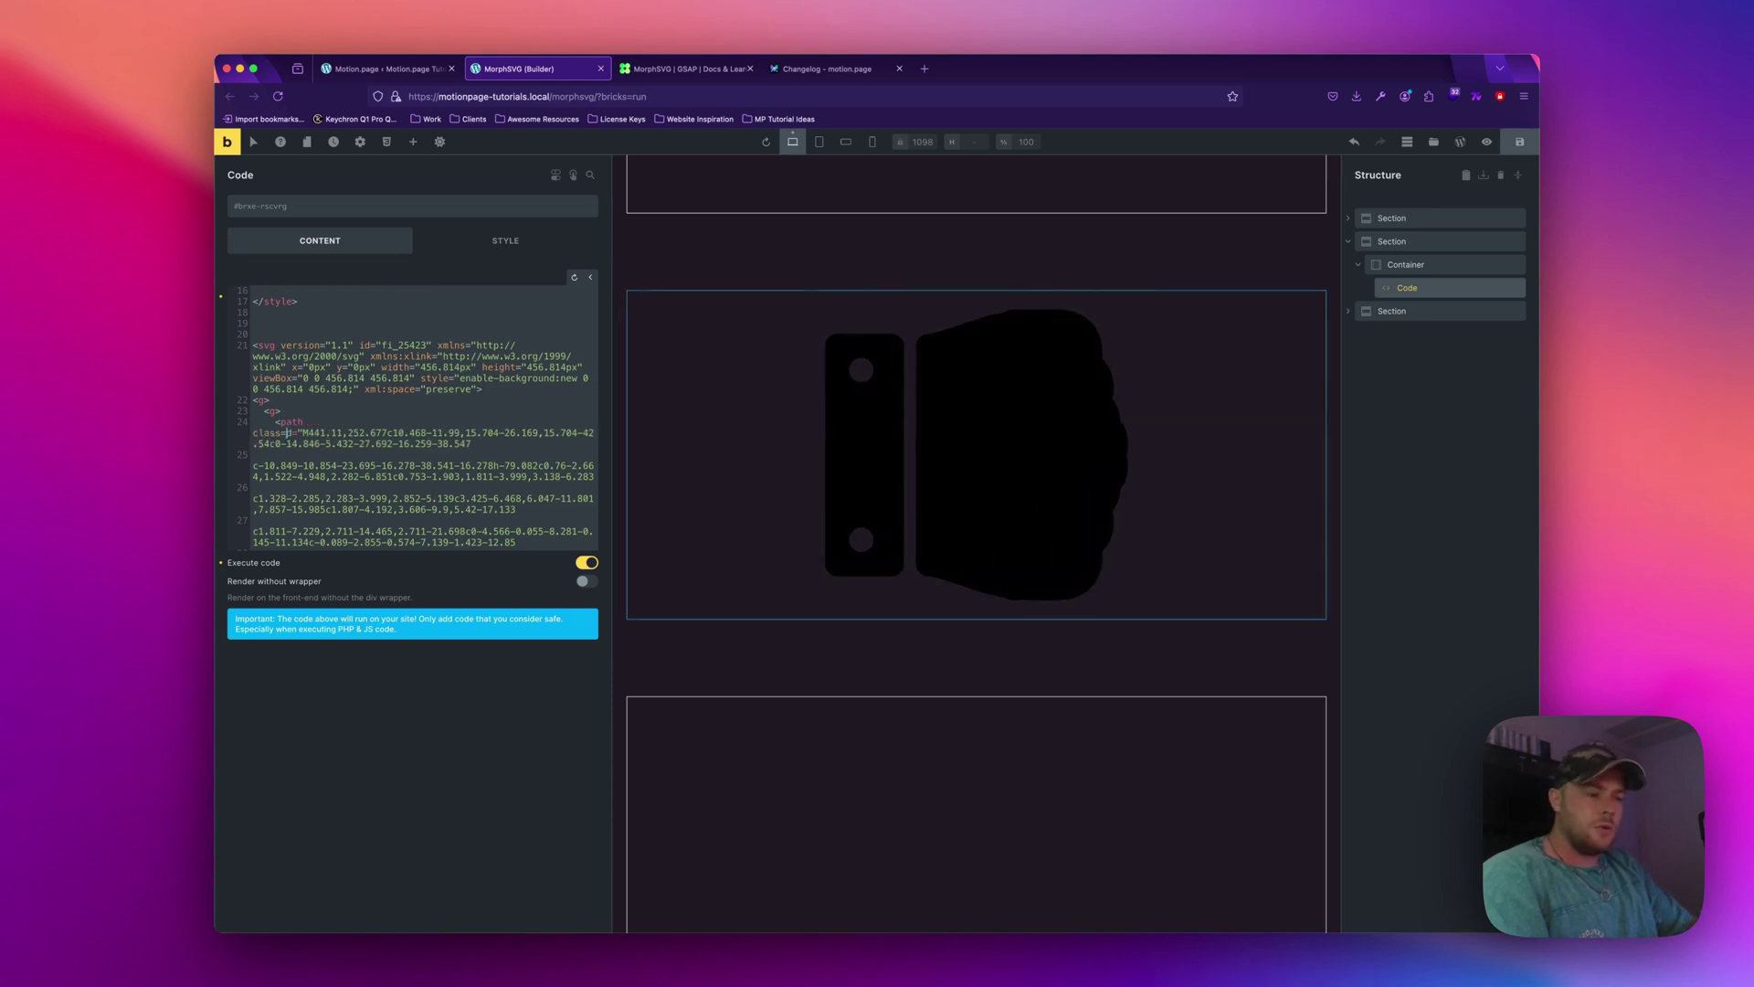
type("\"\" d=")
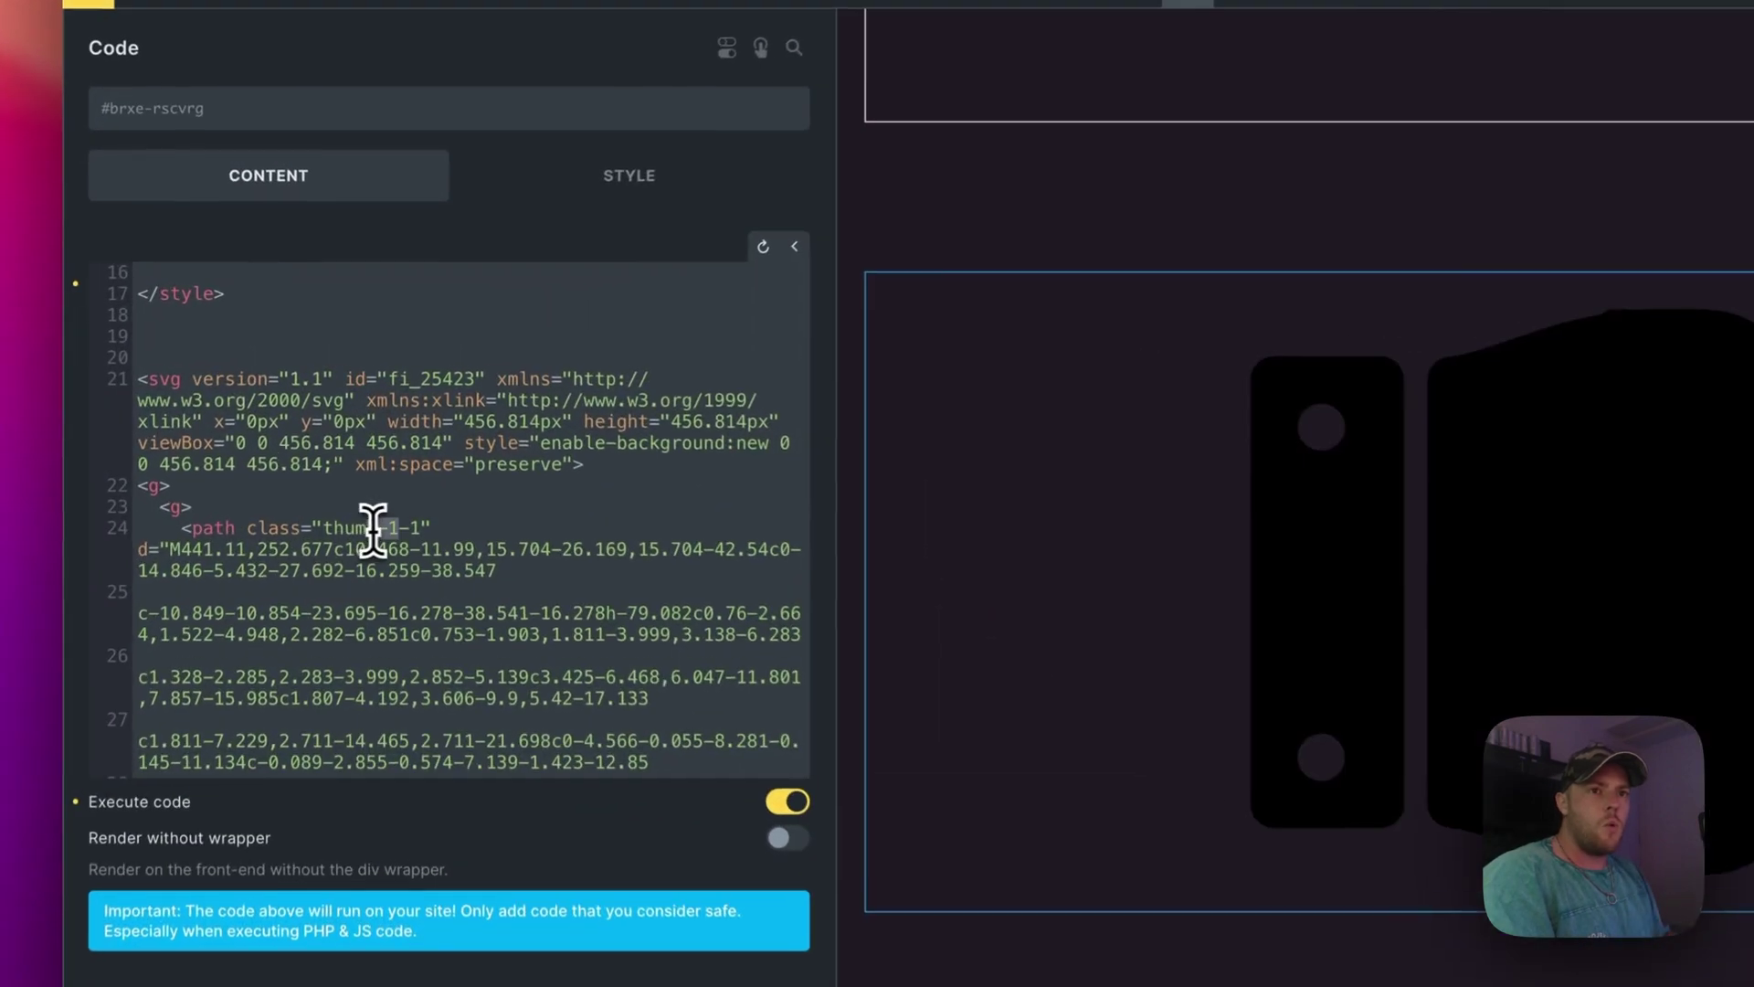
left_click_drag(387, 423, 350, 424)
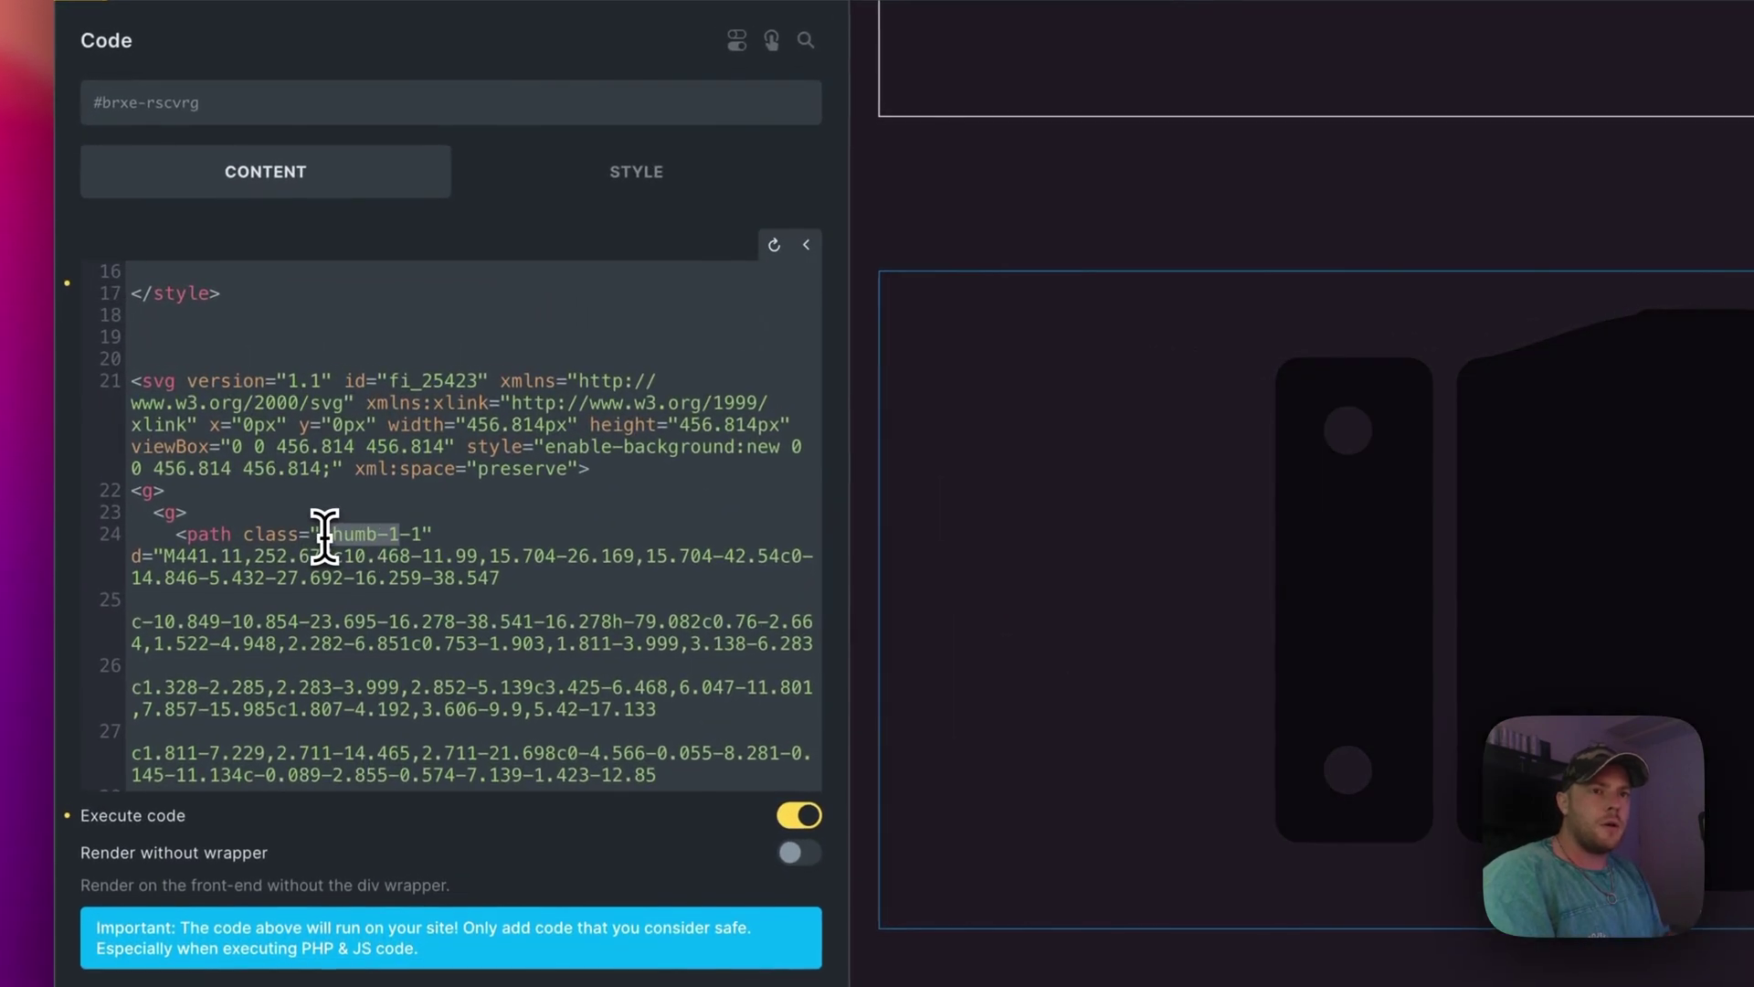
left_click_drag(324, 536, 382, 547)
left_click(415, 539)
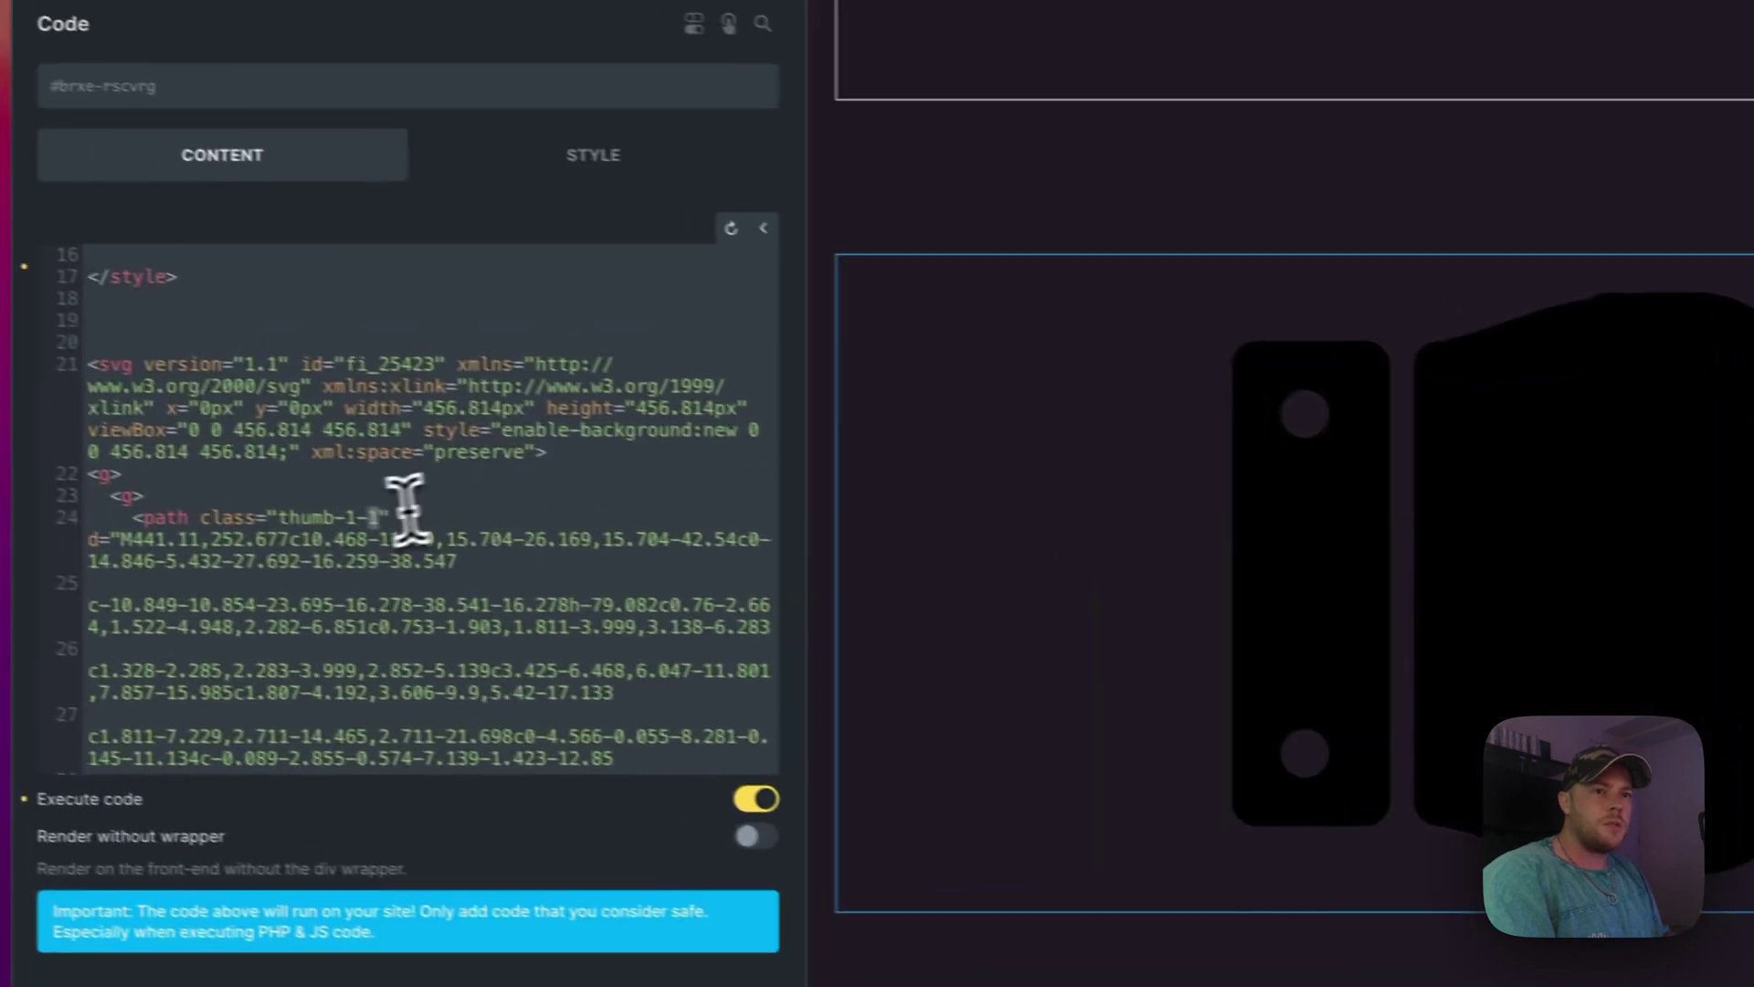
Give the second thumbs-up path the class thumb-1-2.
scroll(220, 526, "down", 2)
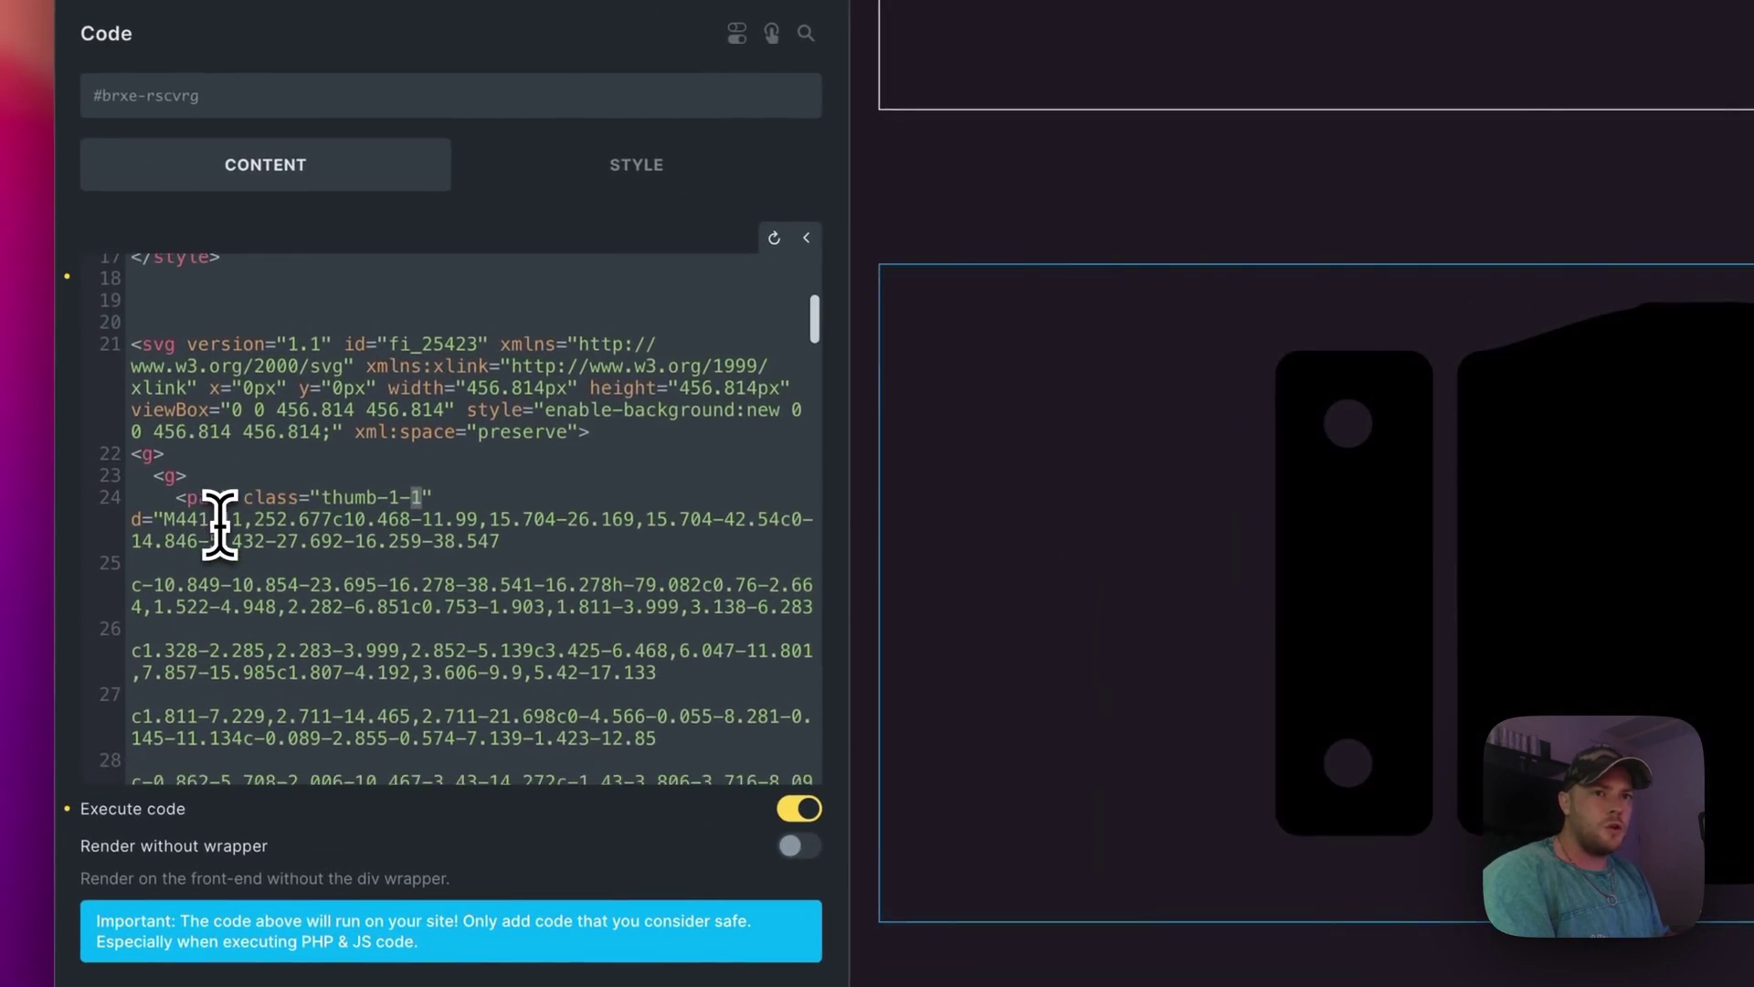
scroll(342, 464, "down", 10)
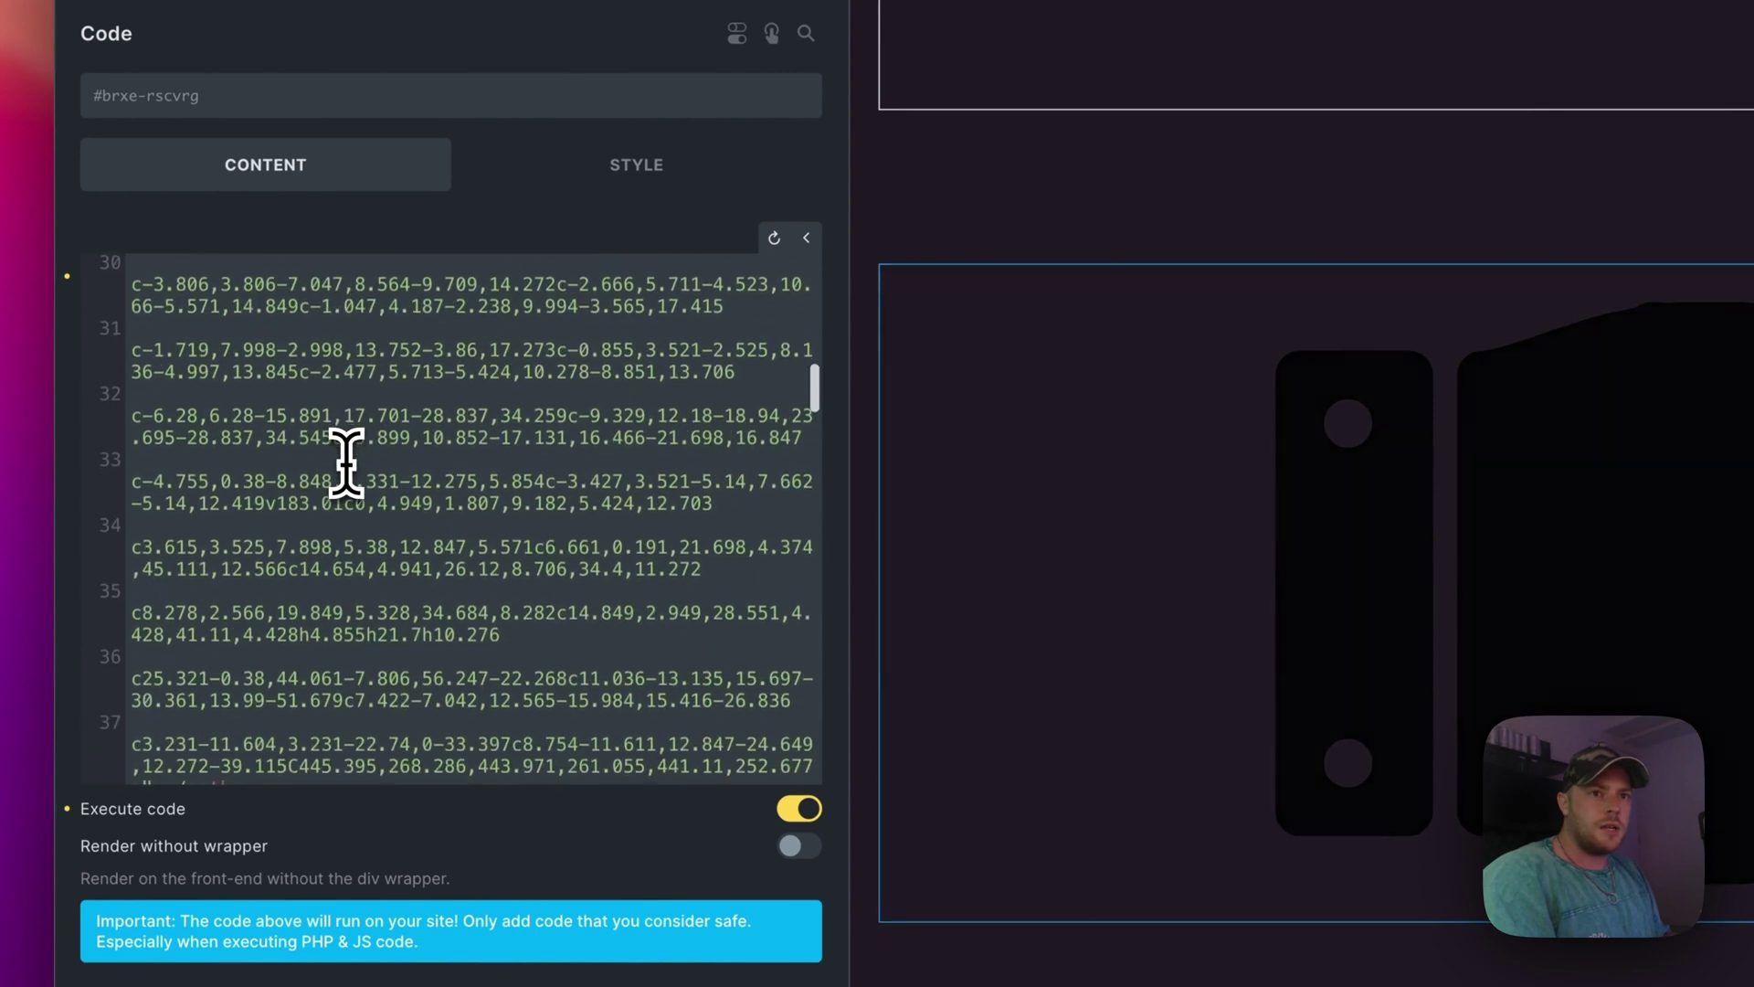
left_click(322, 493)
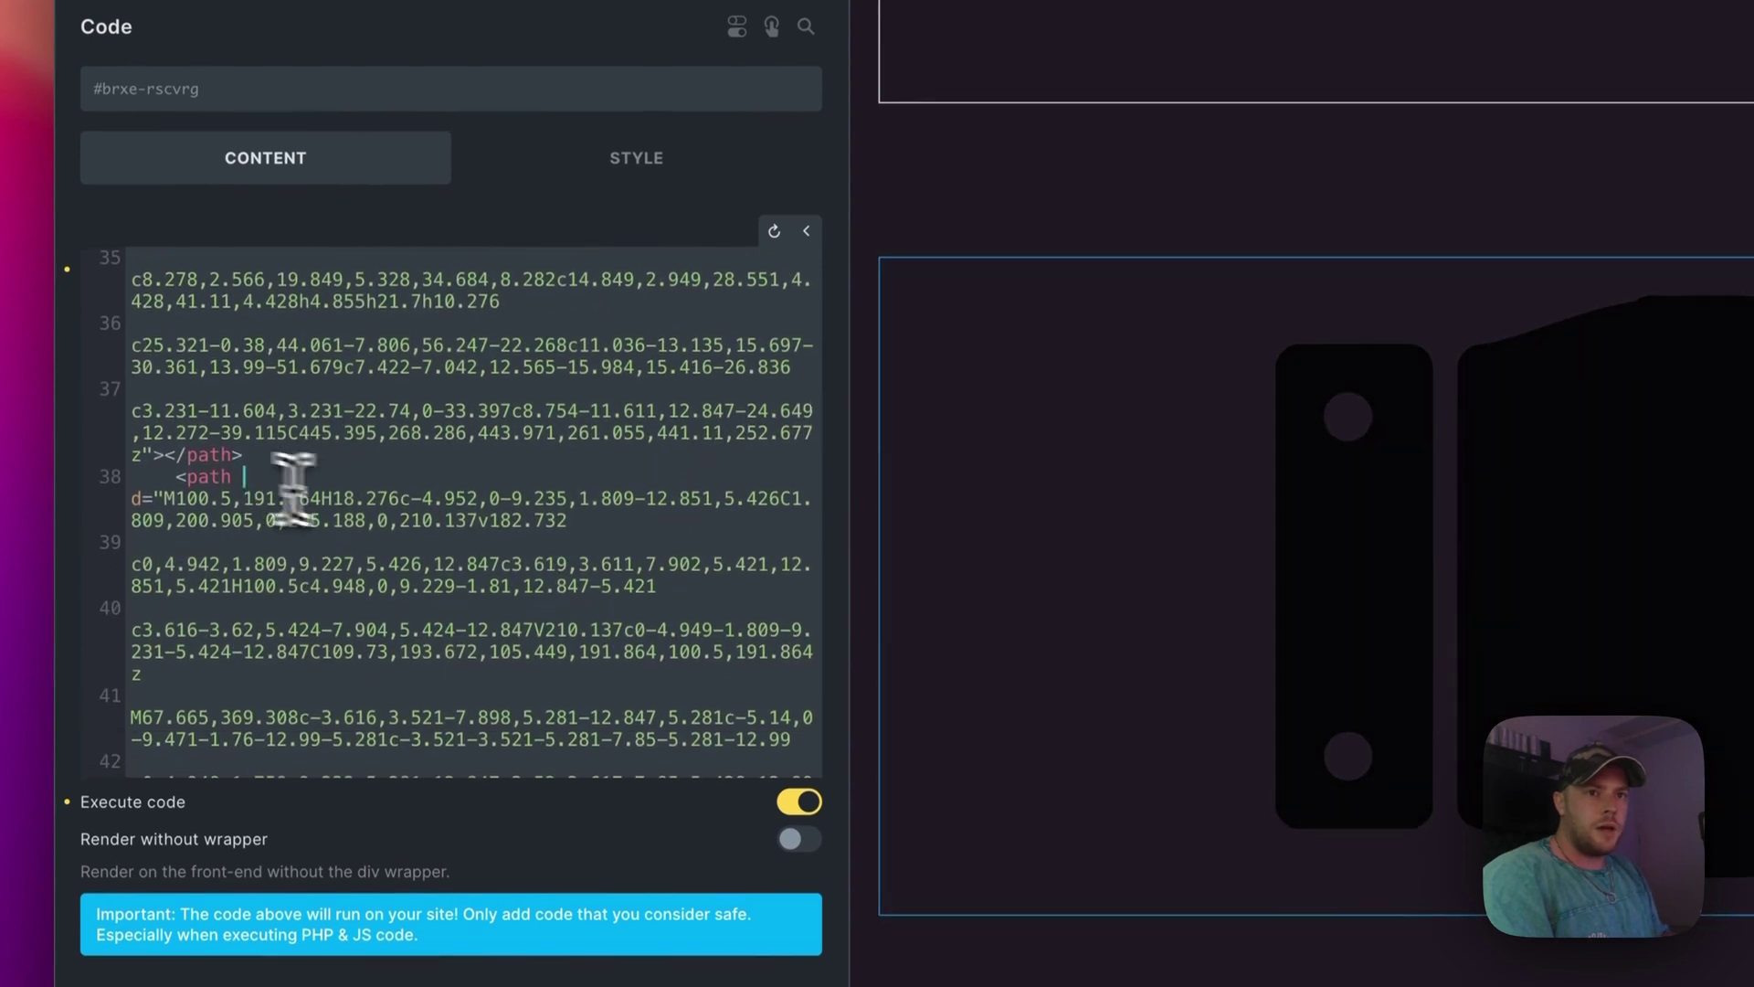
type("cl")
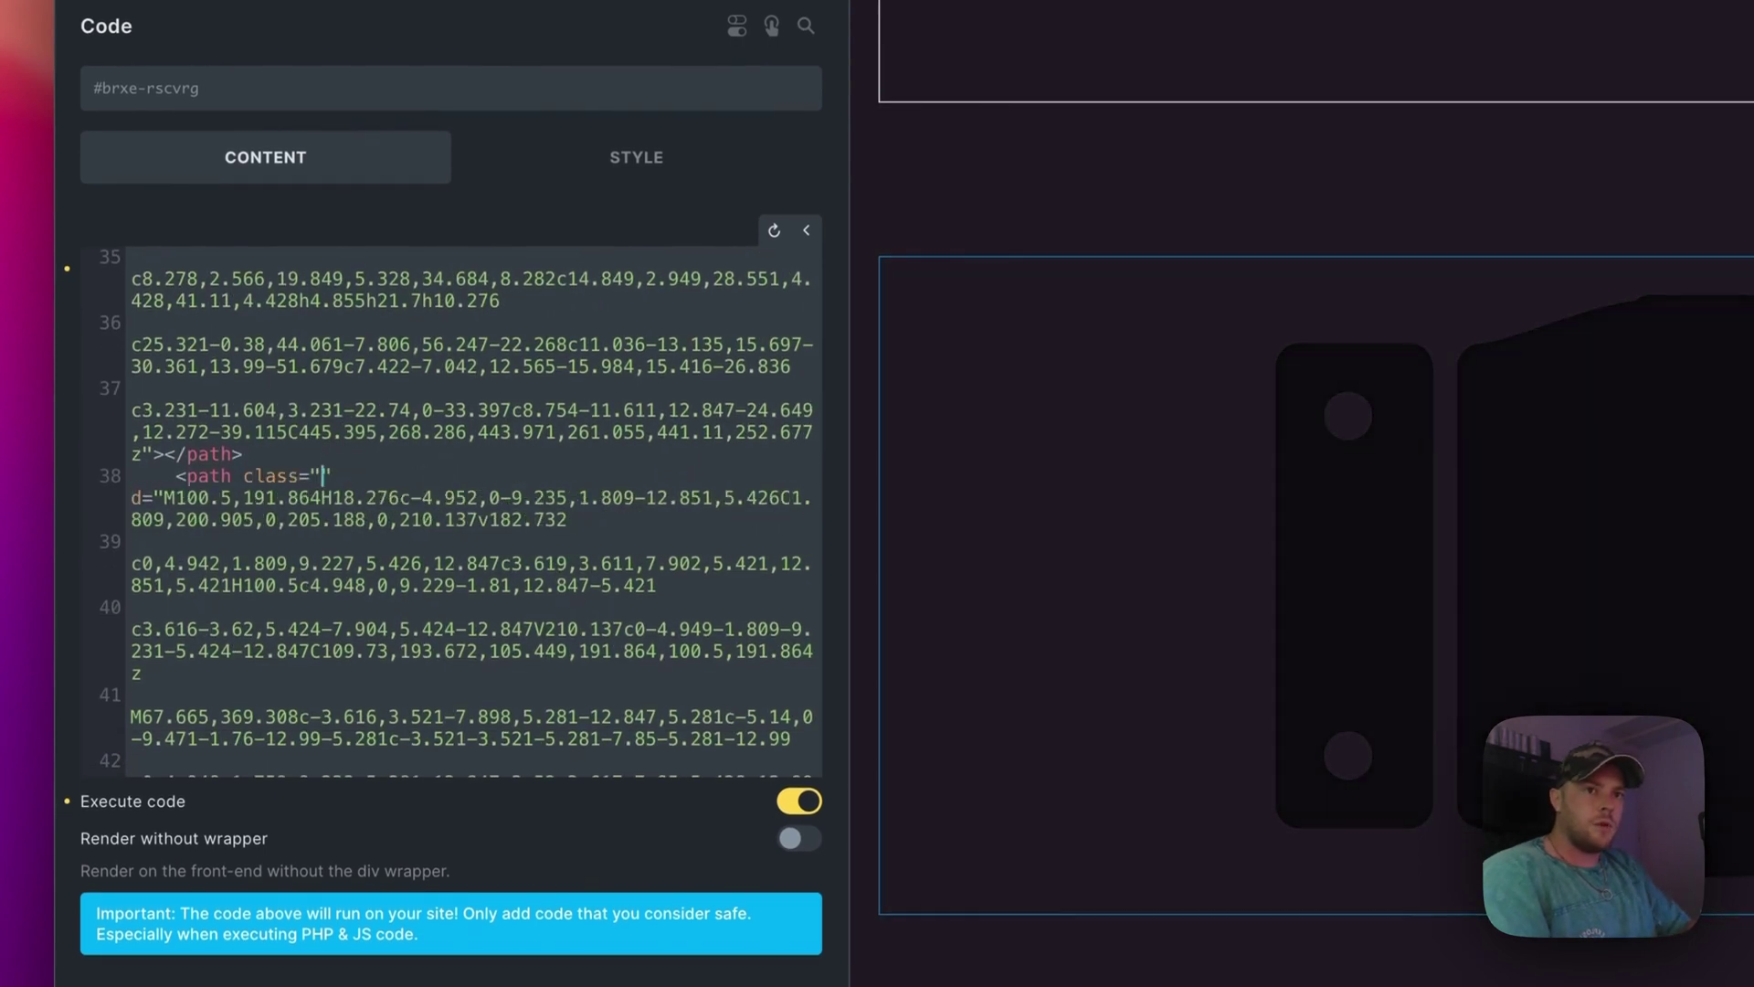
type("ass=\"thumb-1-2")
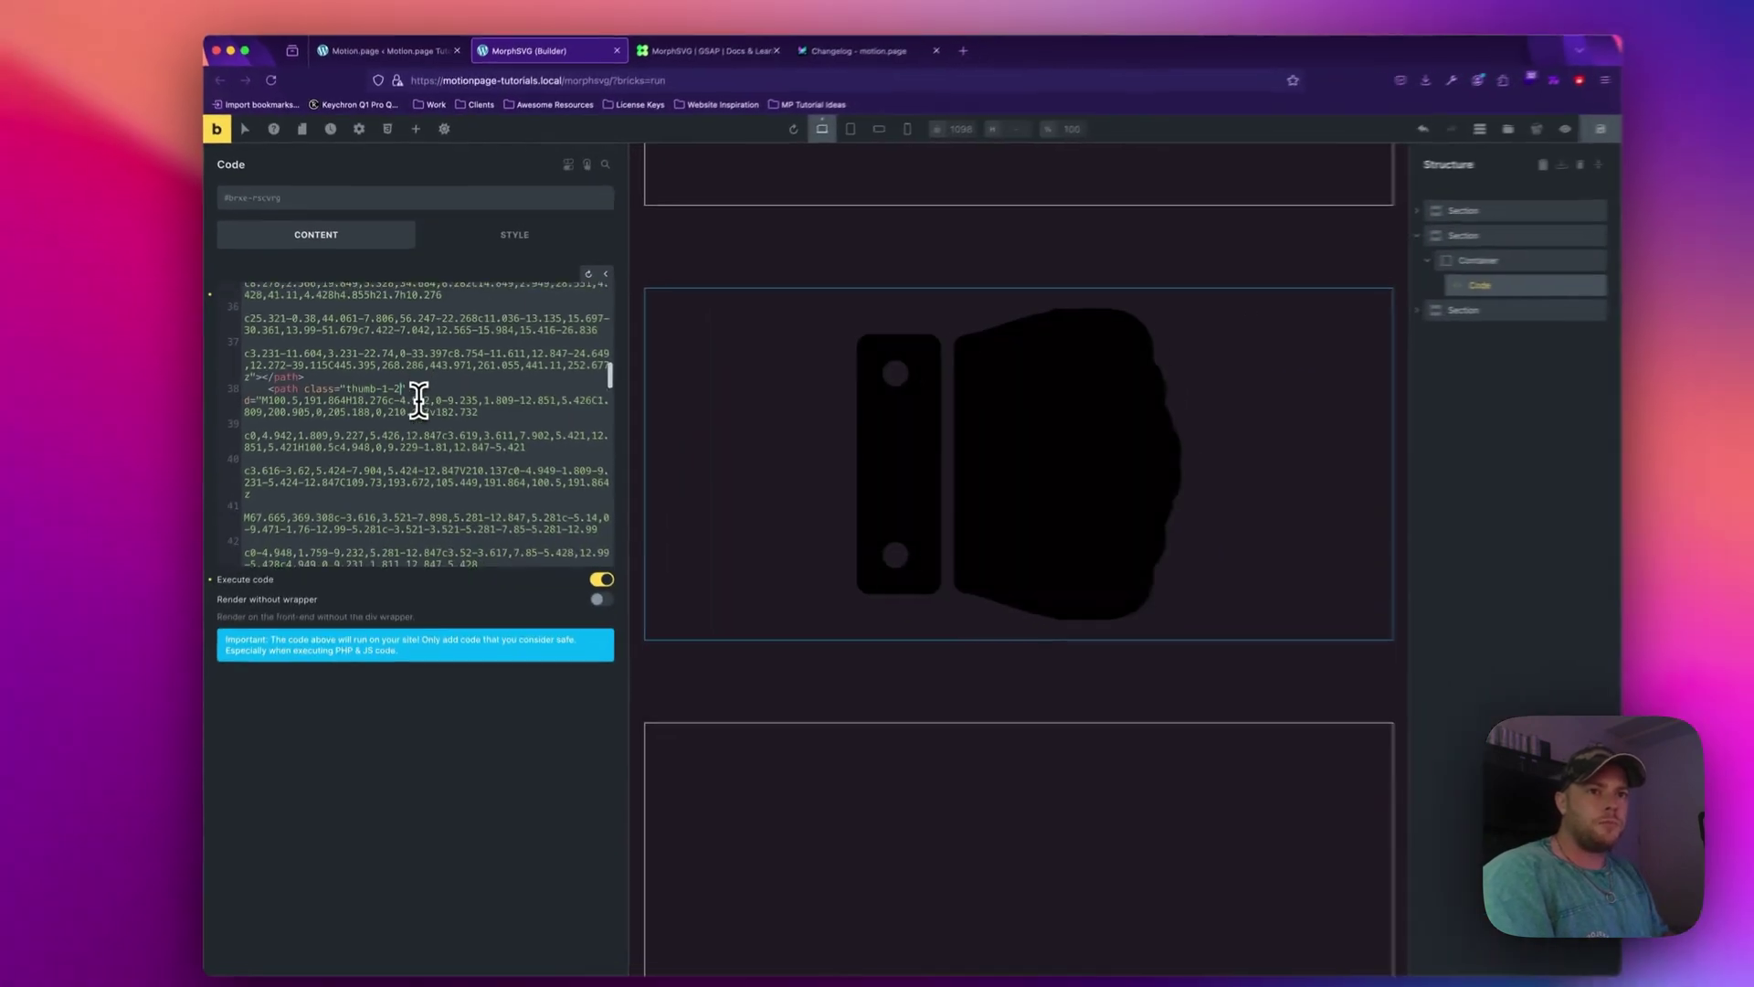
Give the first path of the thumbs-down groups the class thumb-2-1.
scroll(417, 395, "down", 3)
scroll(416, 403, "down", 10)
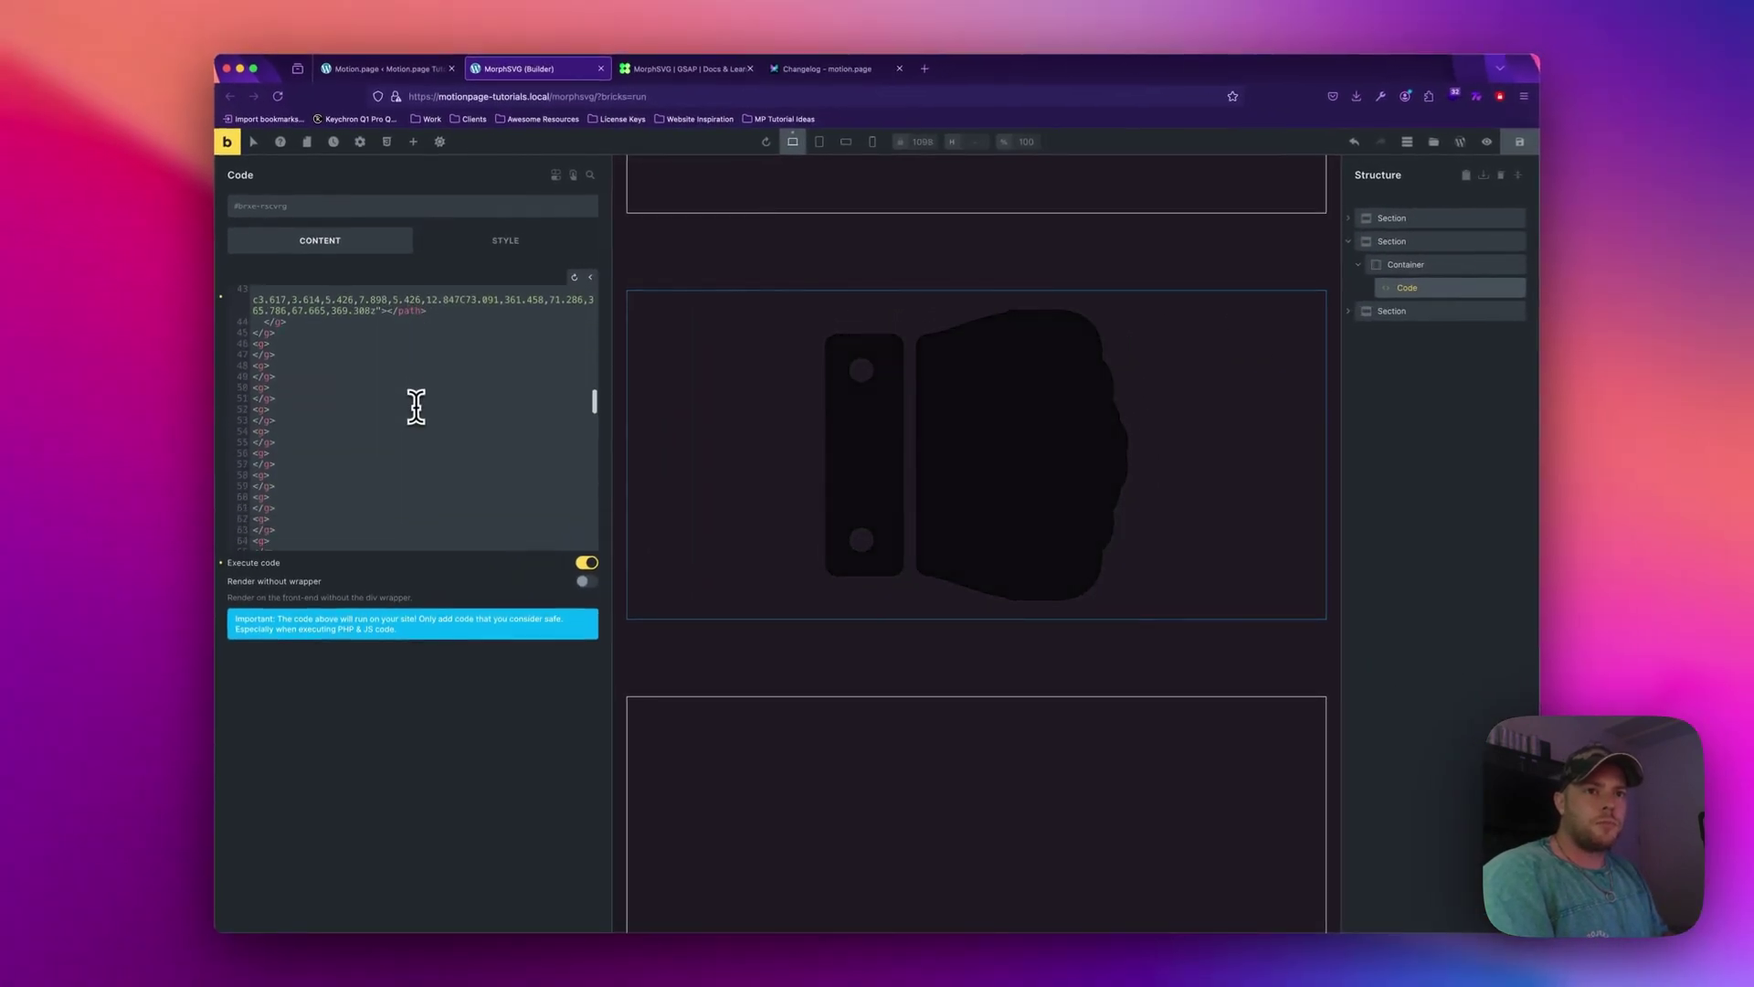
double_click(311, 347)
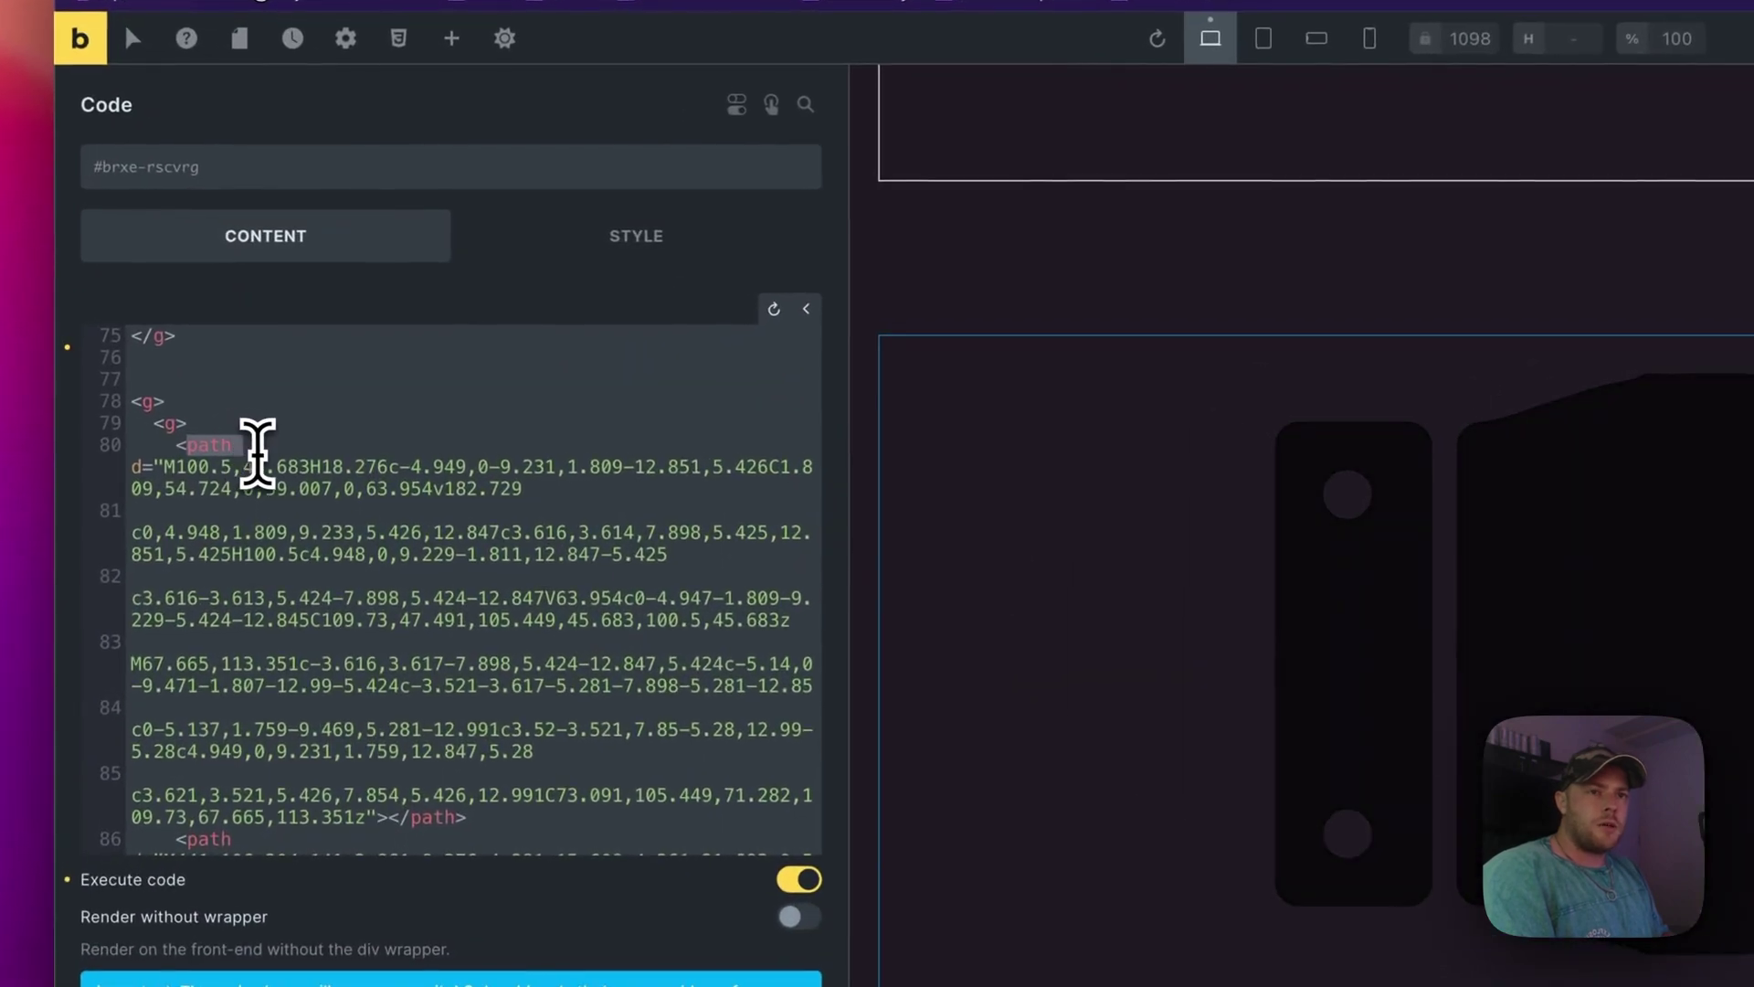
left_click(243, 446)
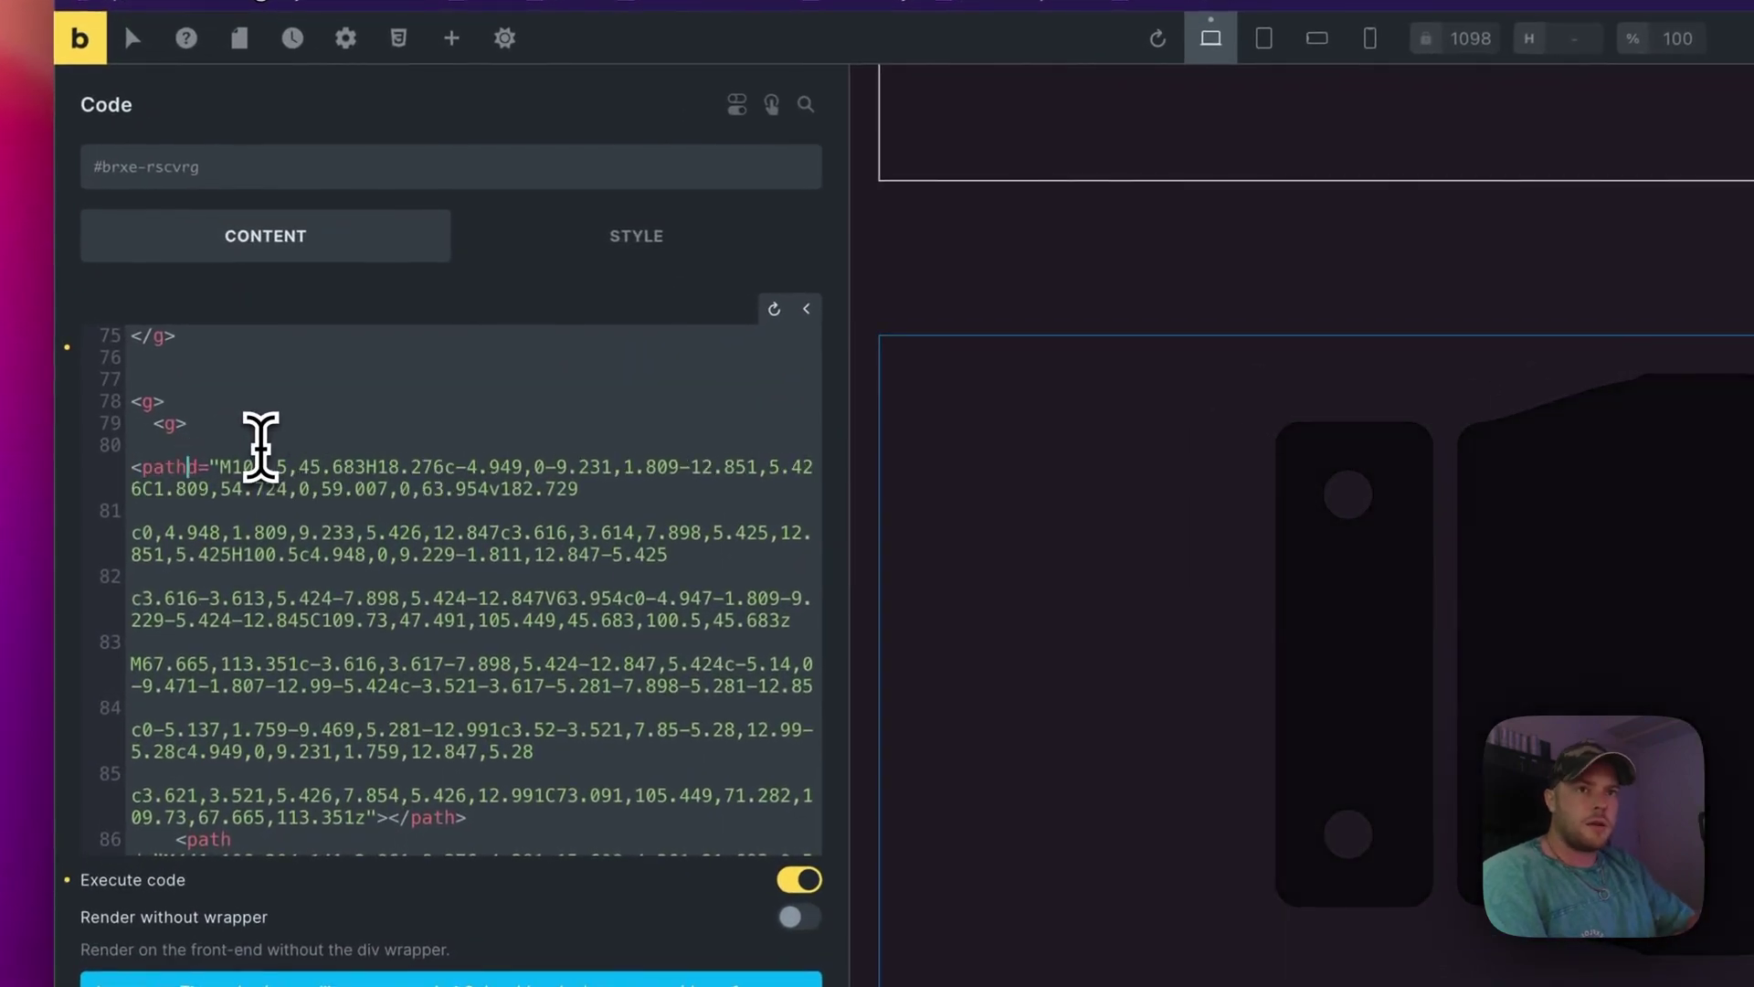
type("class=\"thumb-2-1\"")
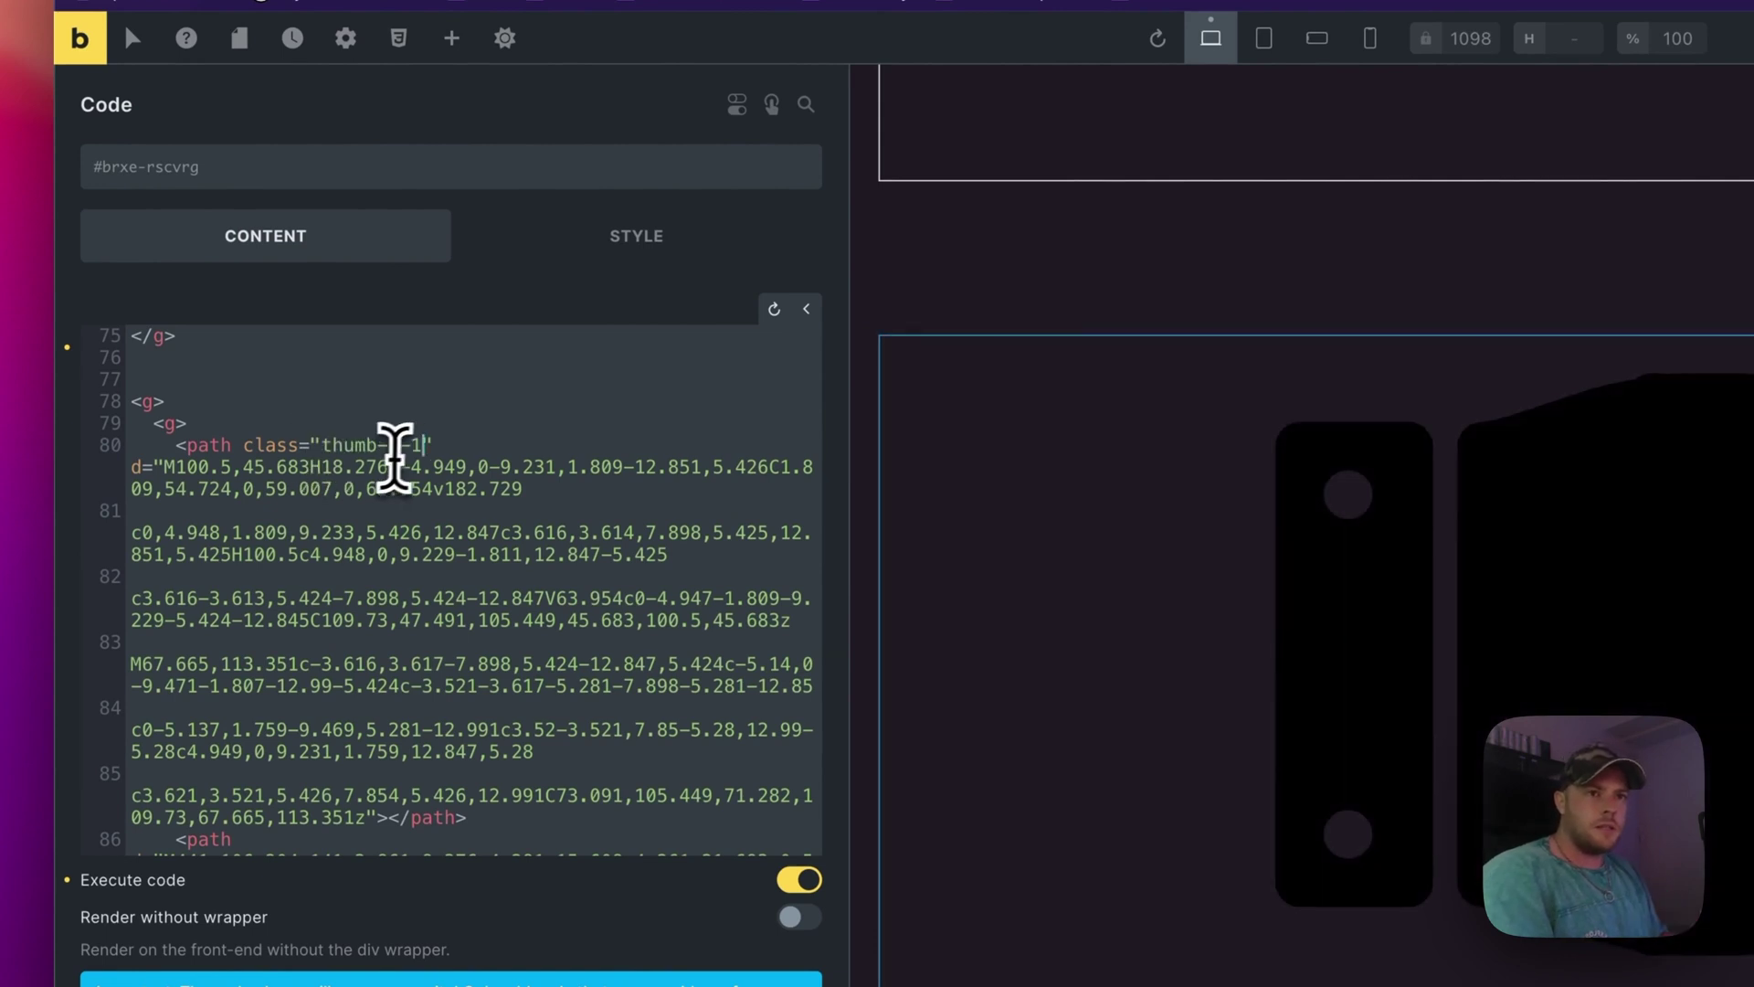
Add the class thumb-2-1 to the second thumbs-down path and check it against the class of the first thumbs-up path.
scroll(380, 509, "down", 5)
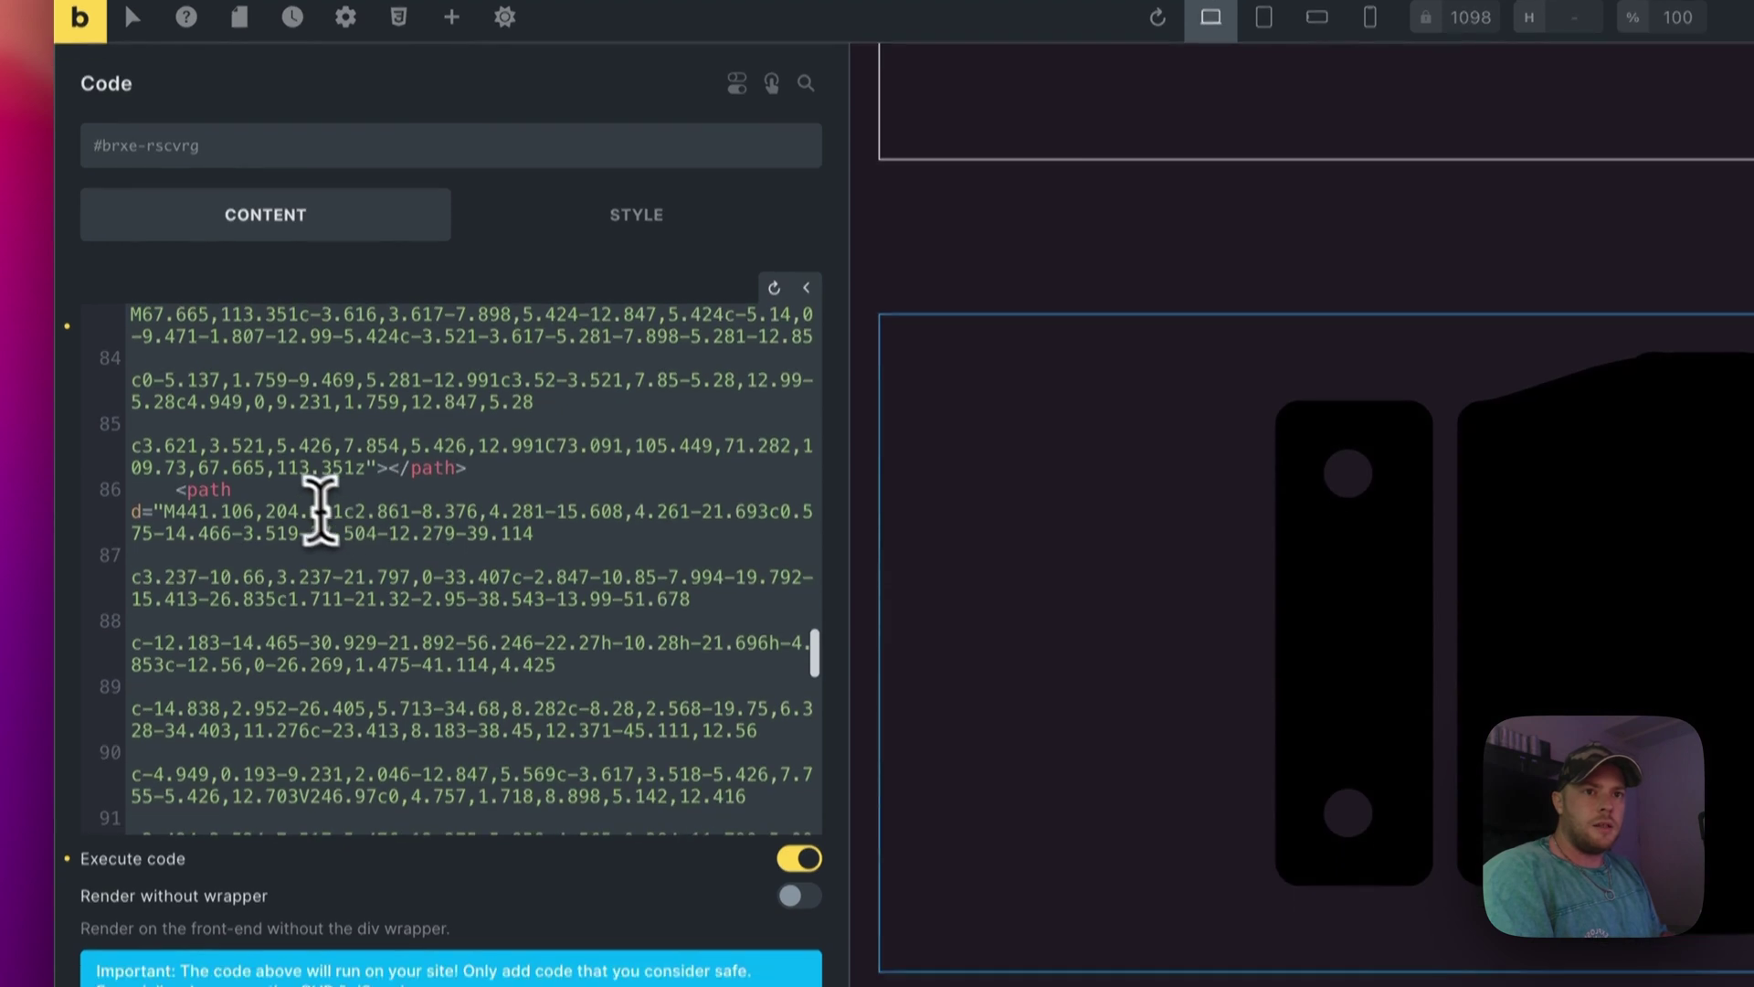
left_click(306, 514)
type("class=\"")
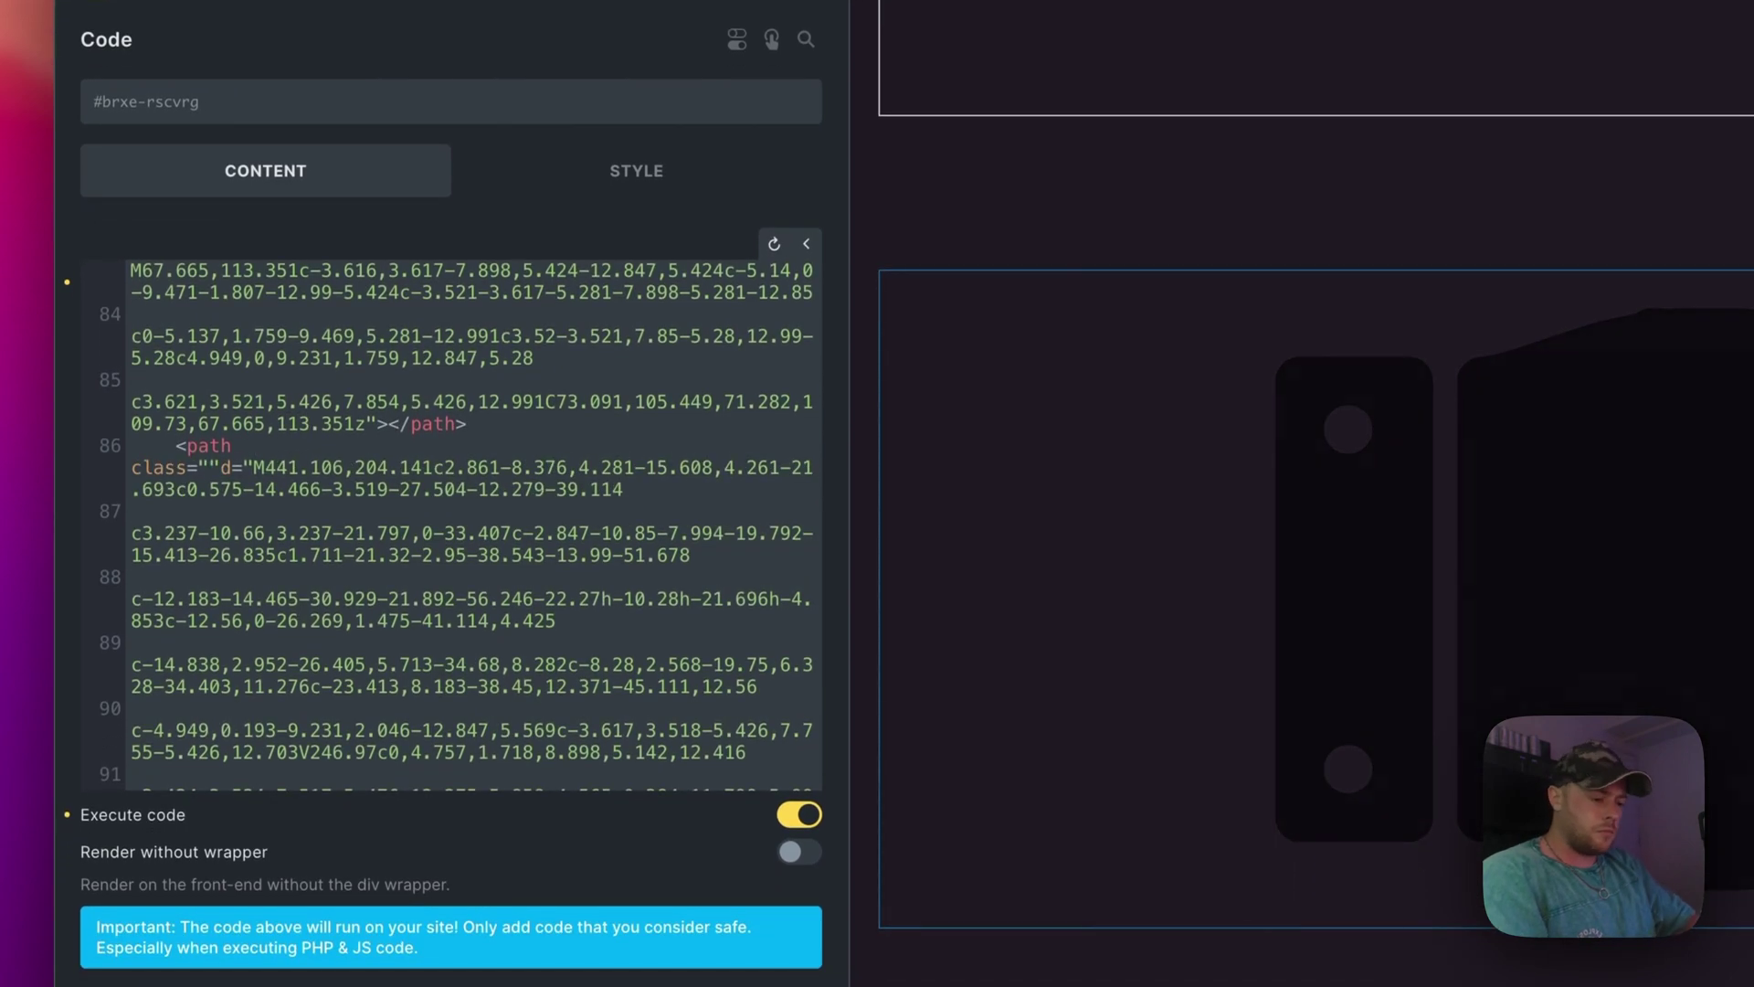
type("thumb-2-")
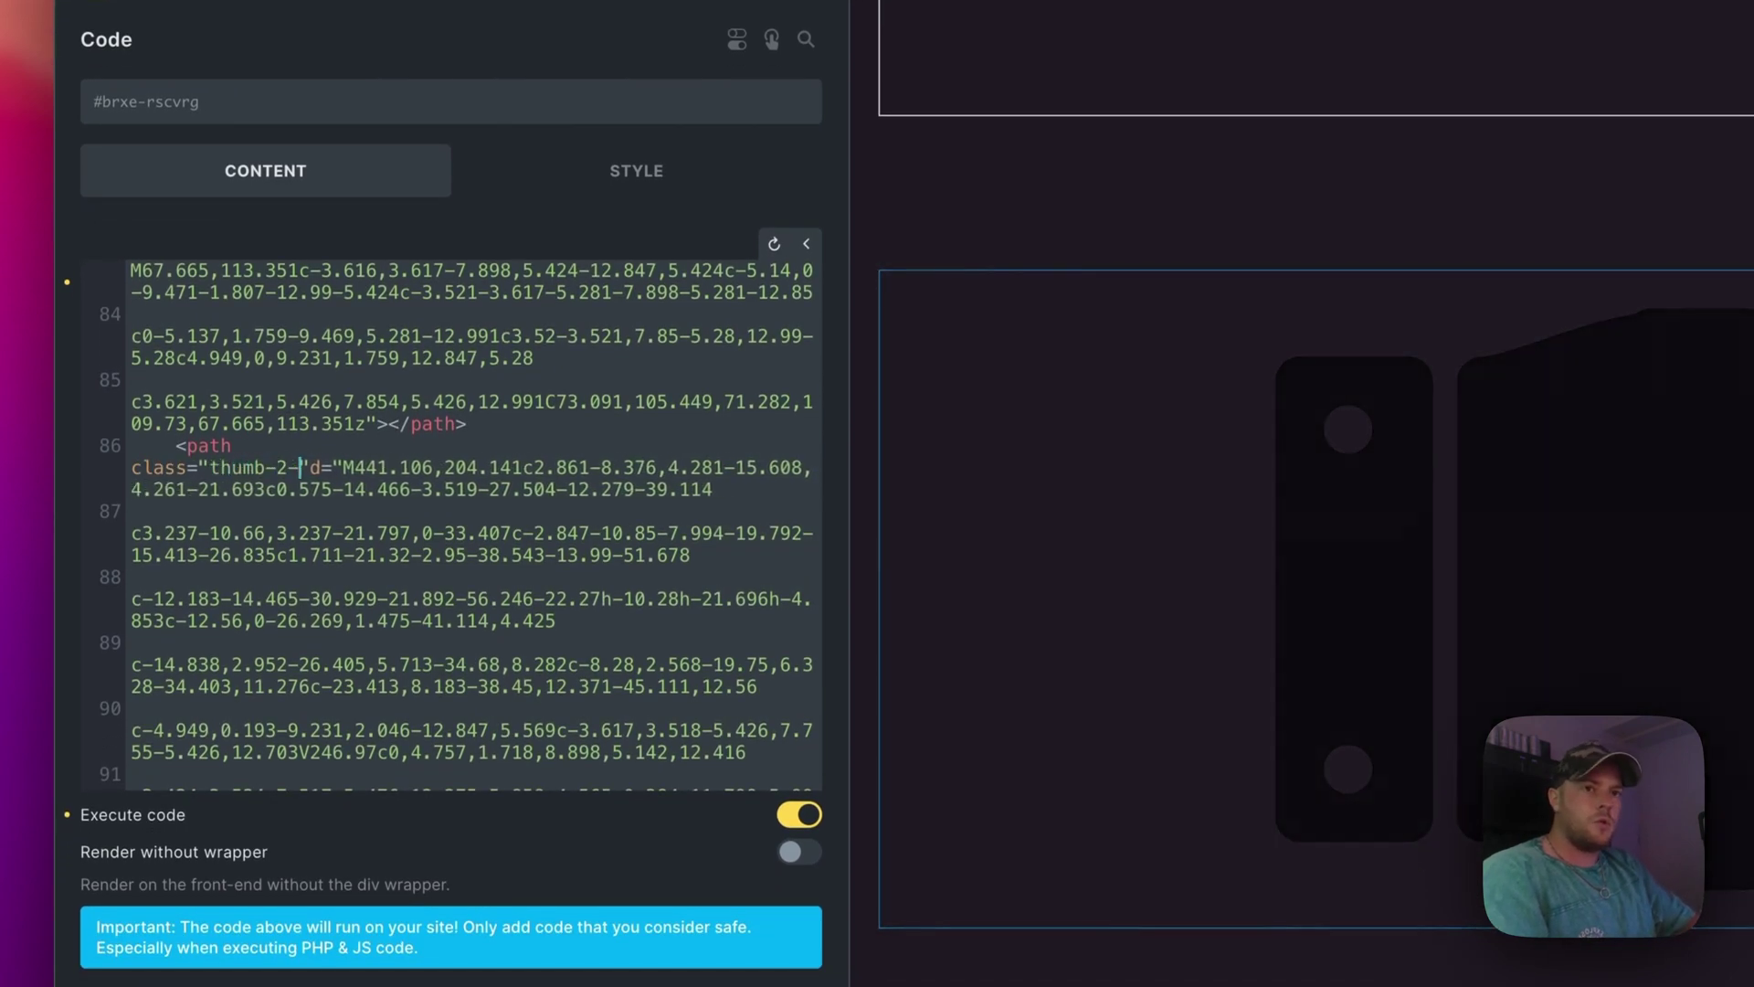
type("1")
scroll(528, 513, "up", 15)
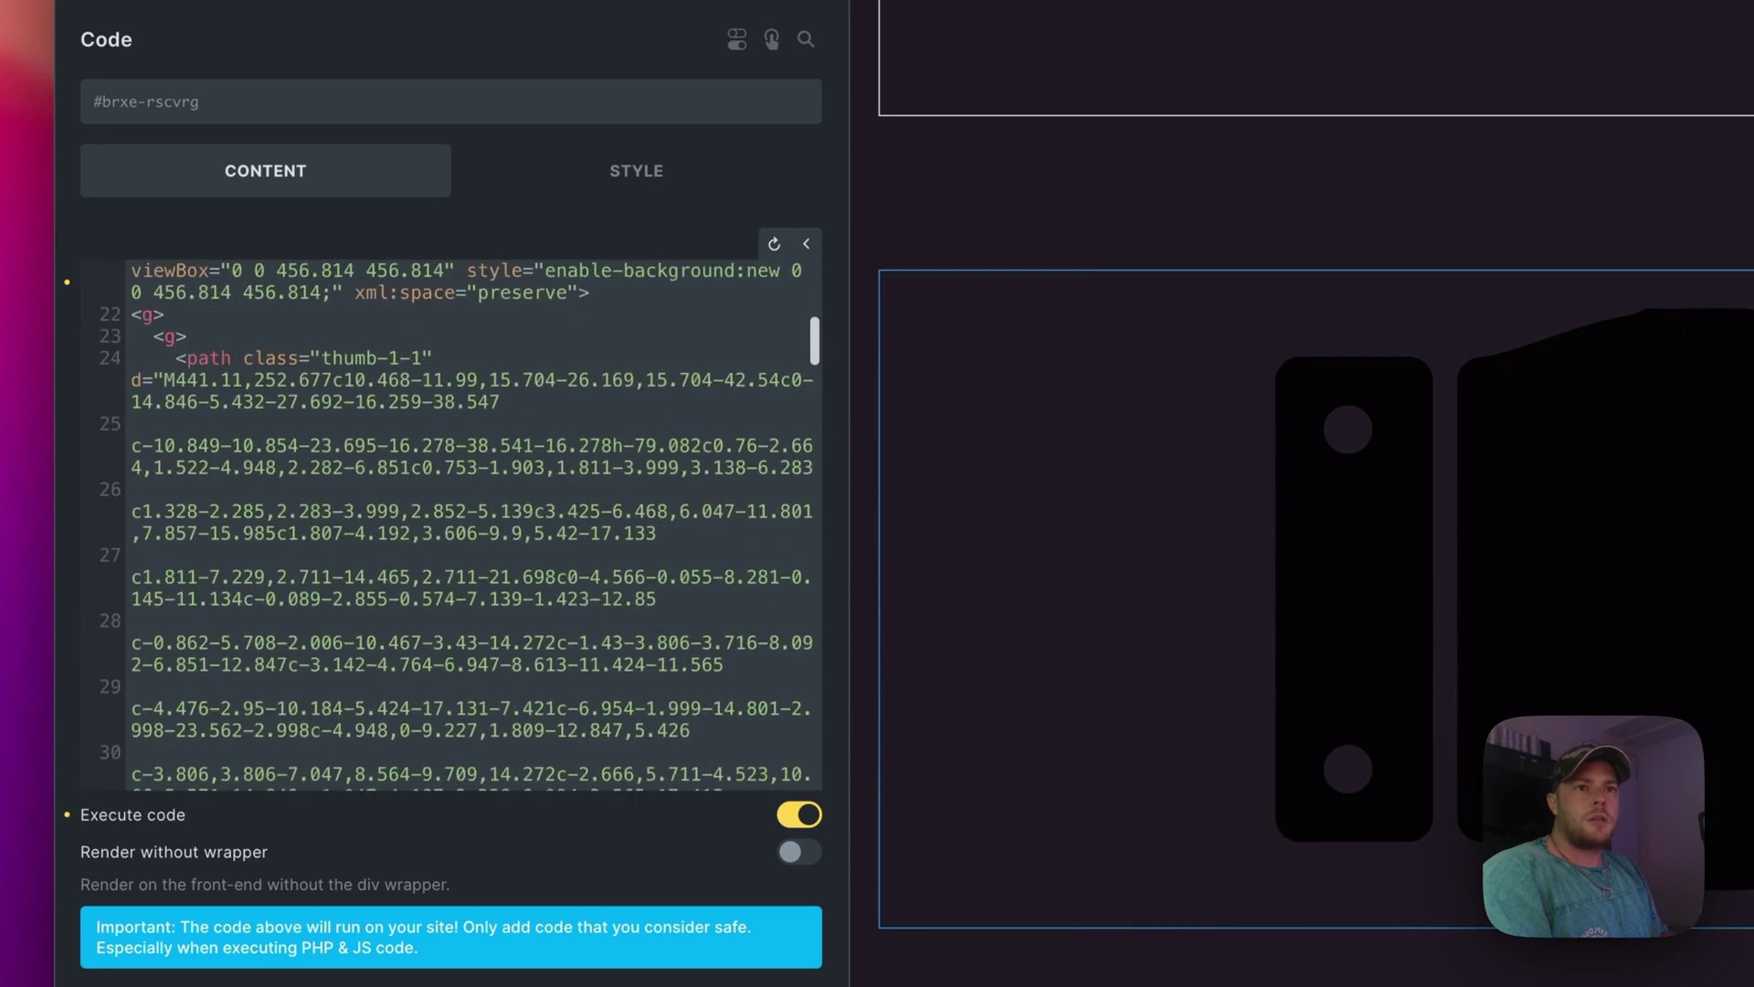
Uncomment the visibility:hidden rule in the style block and change its selector to .thumb-2-1, .thumb-2-2.
scroll(528, 512, "up", 10)
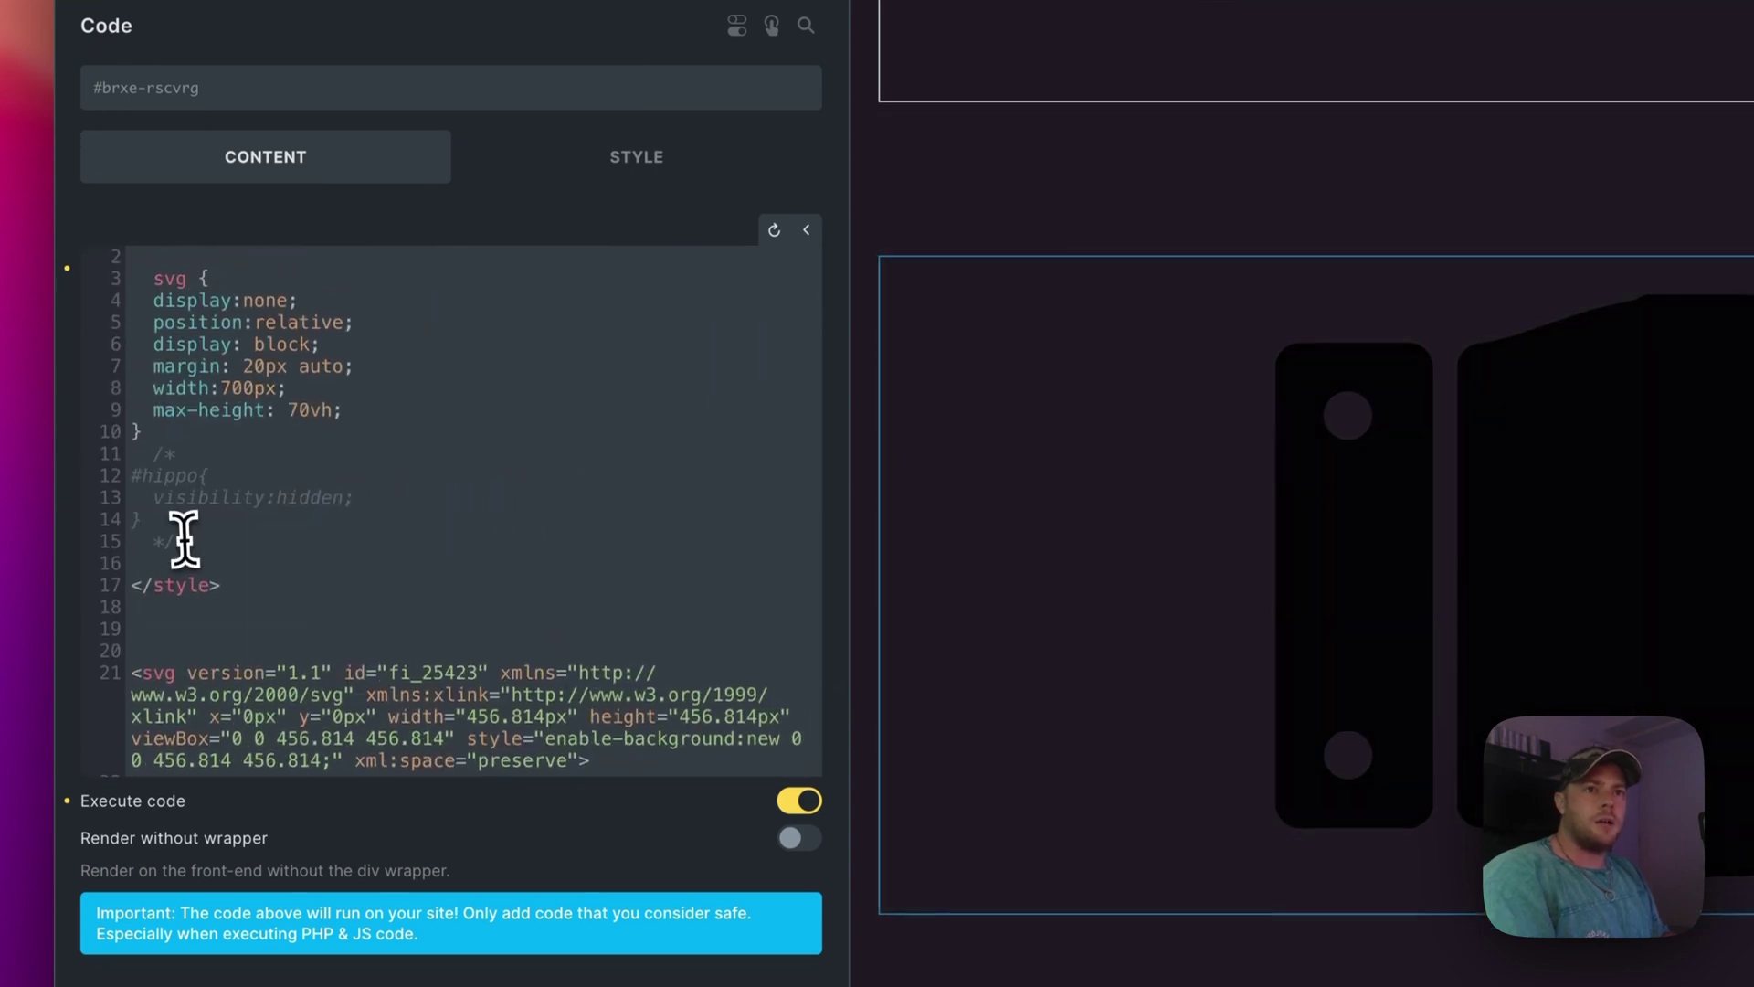
left_click(183, 539)
key("BackSpace")
key("BackSpace")
key("BackSpace")
key("BackSpace")
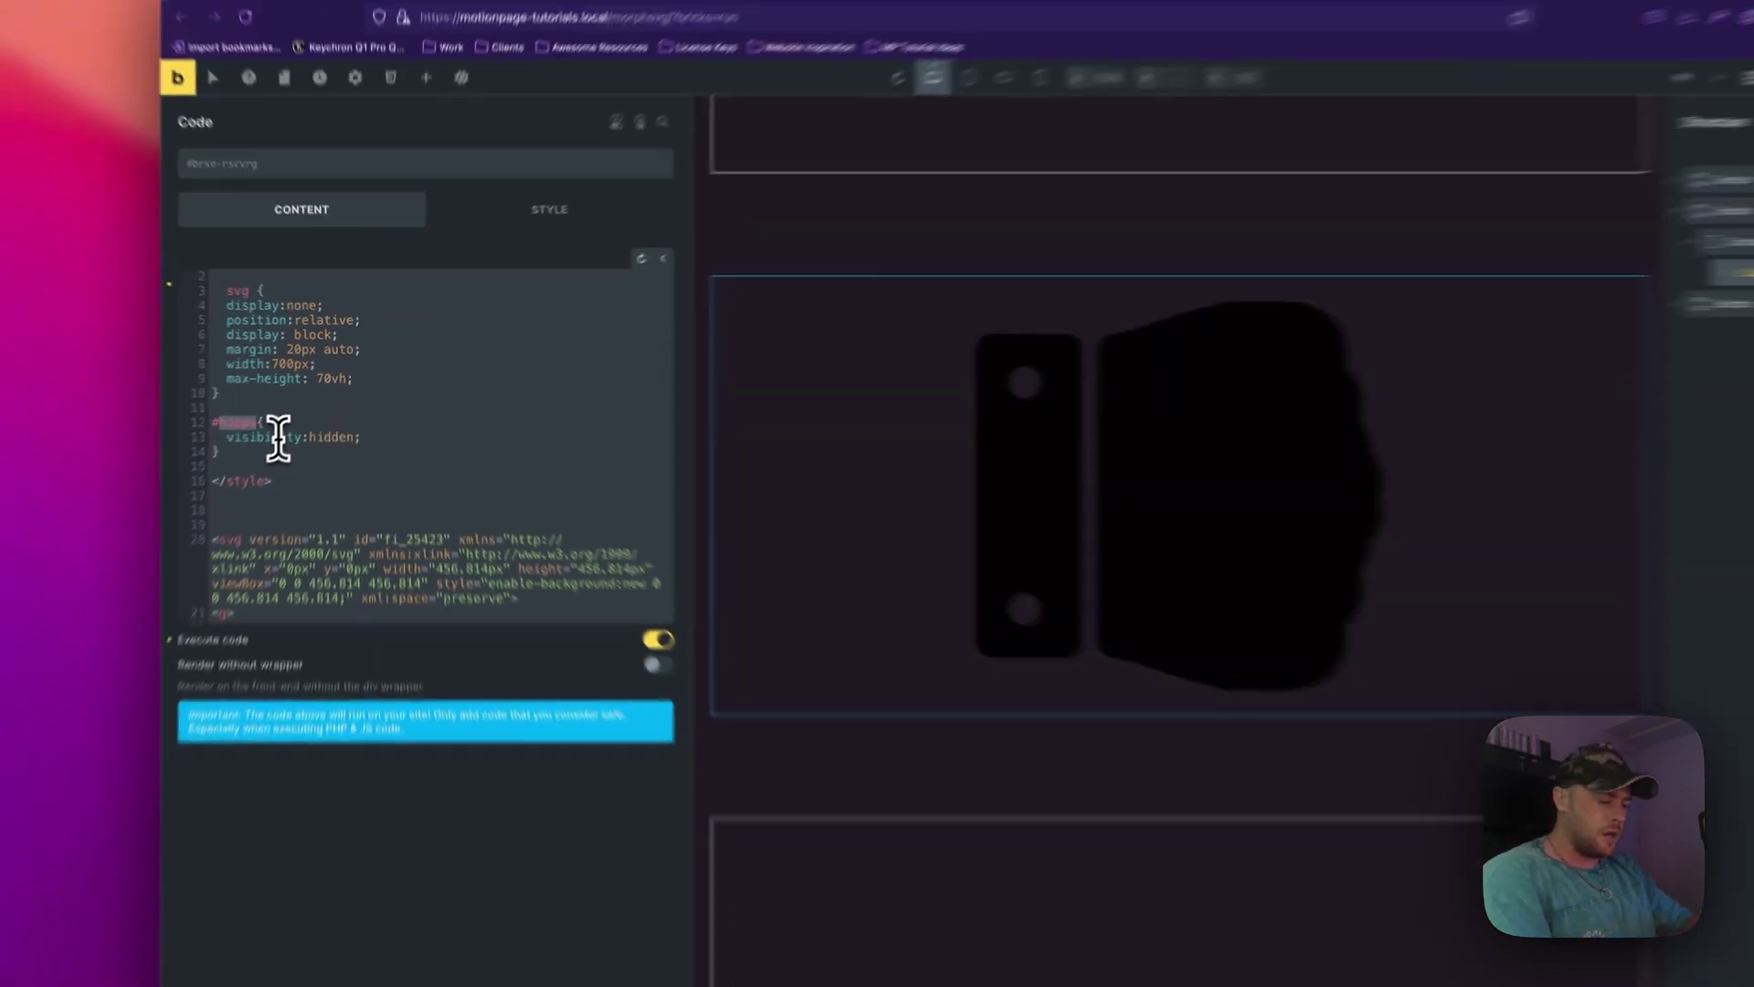
type(".thum")
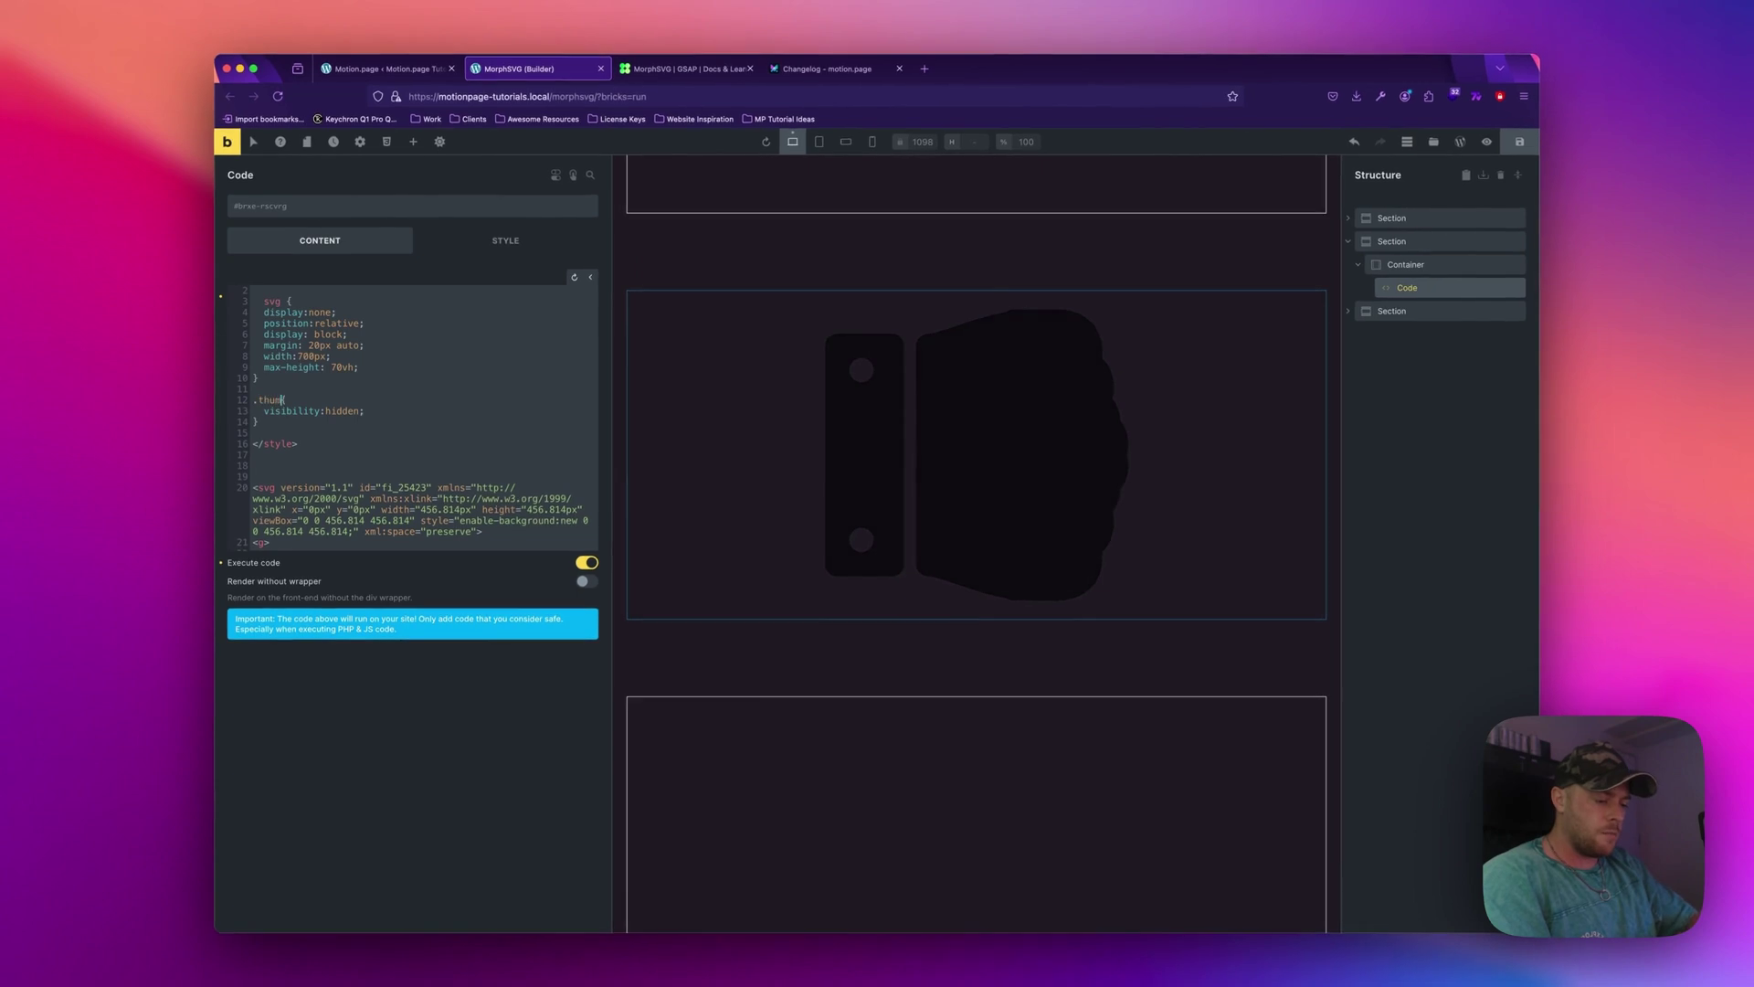
type("b-2-1, .thumb-2-2")
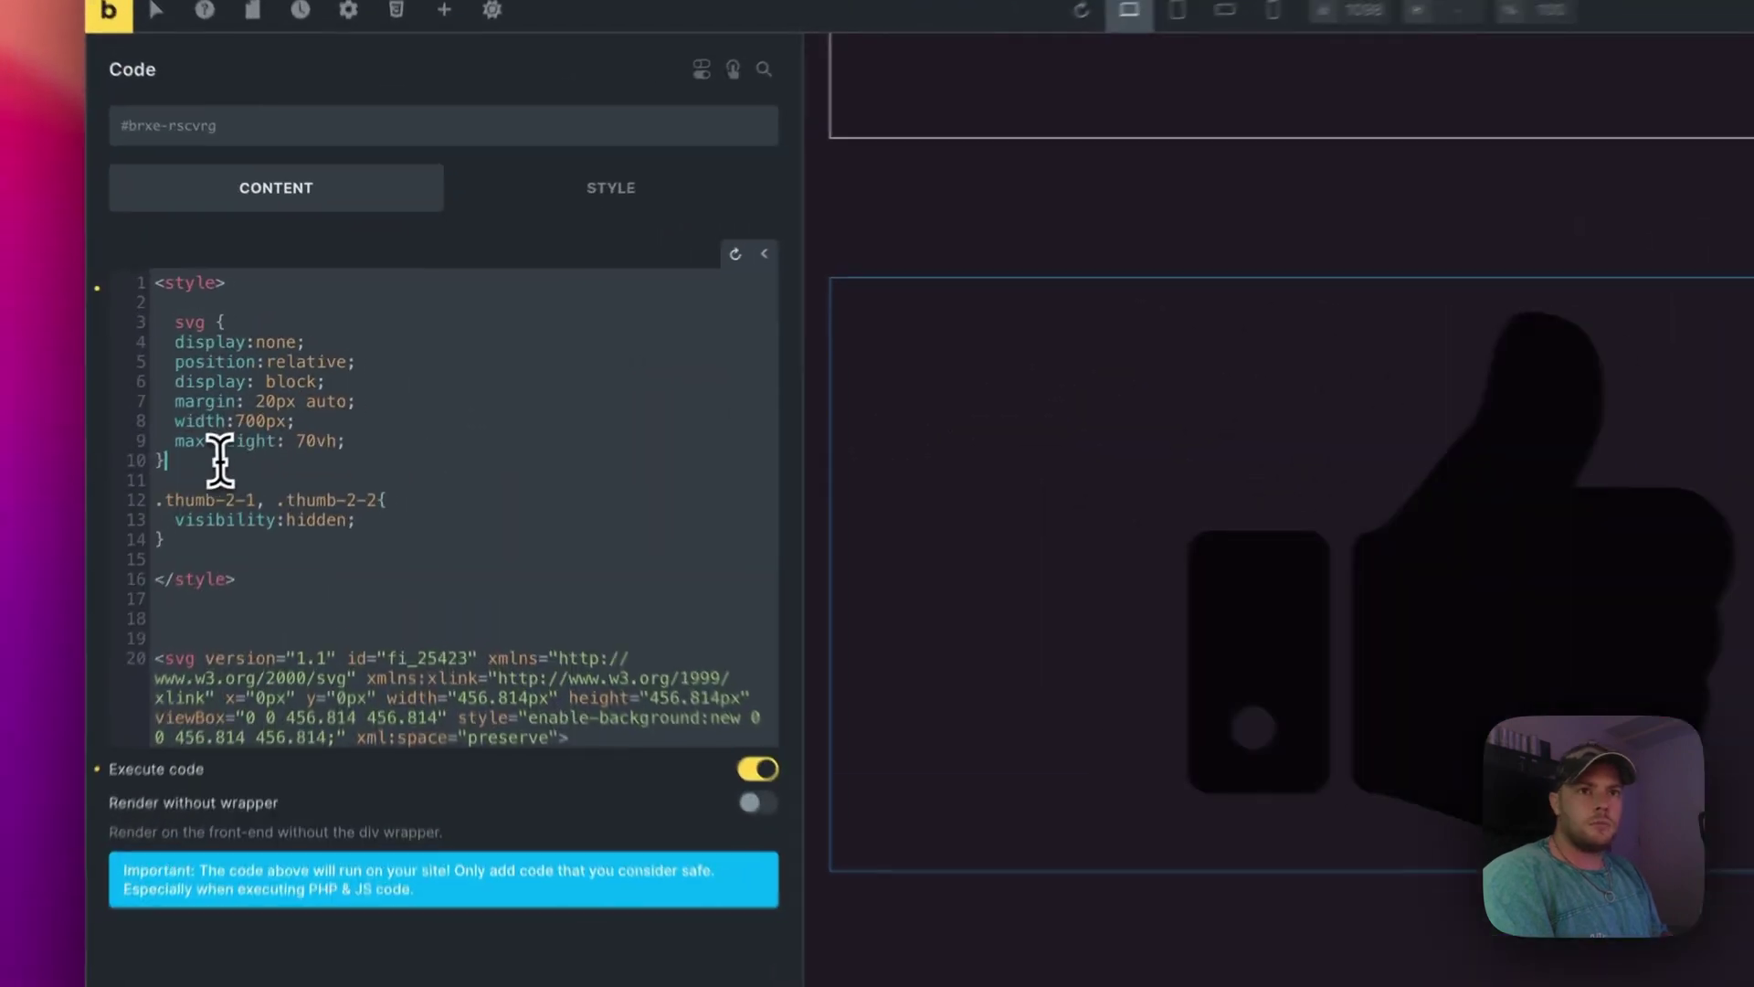
Add an svg path rule with fill: white below the svg rule in the style block.
left_click(274, 384)
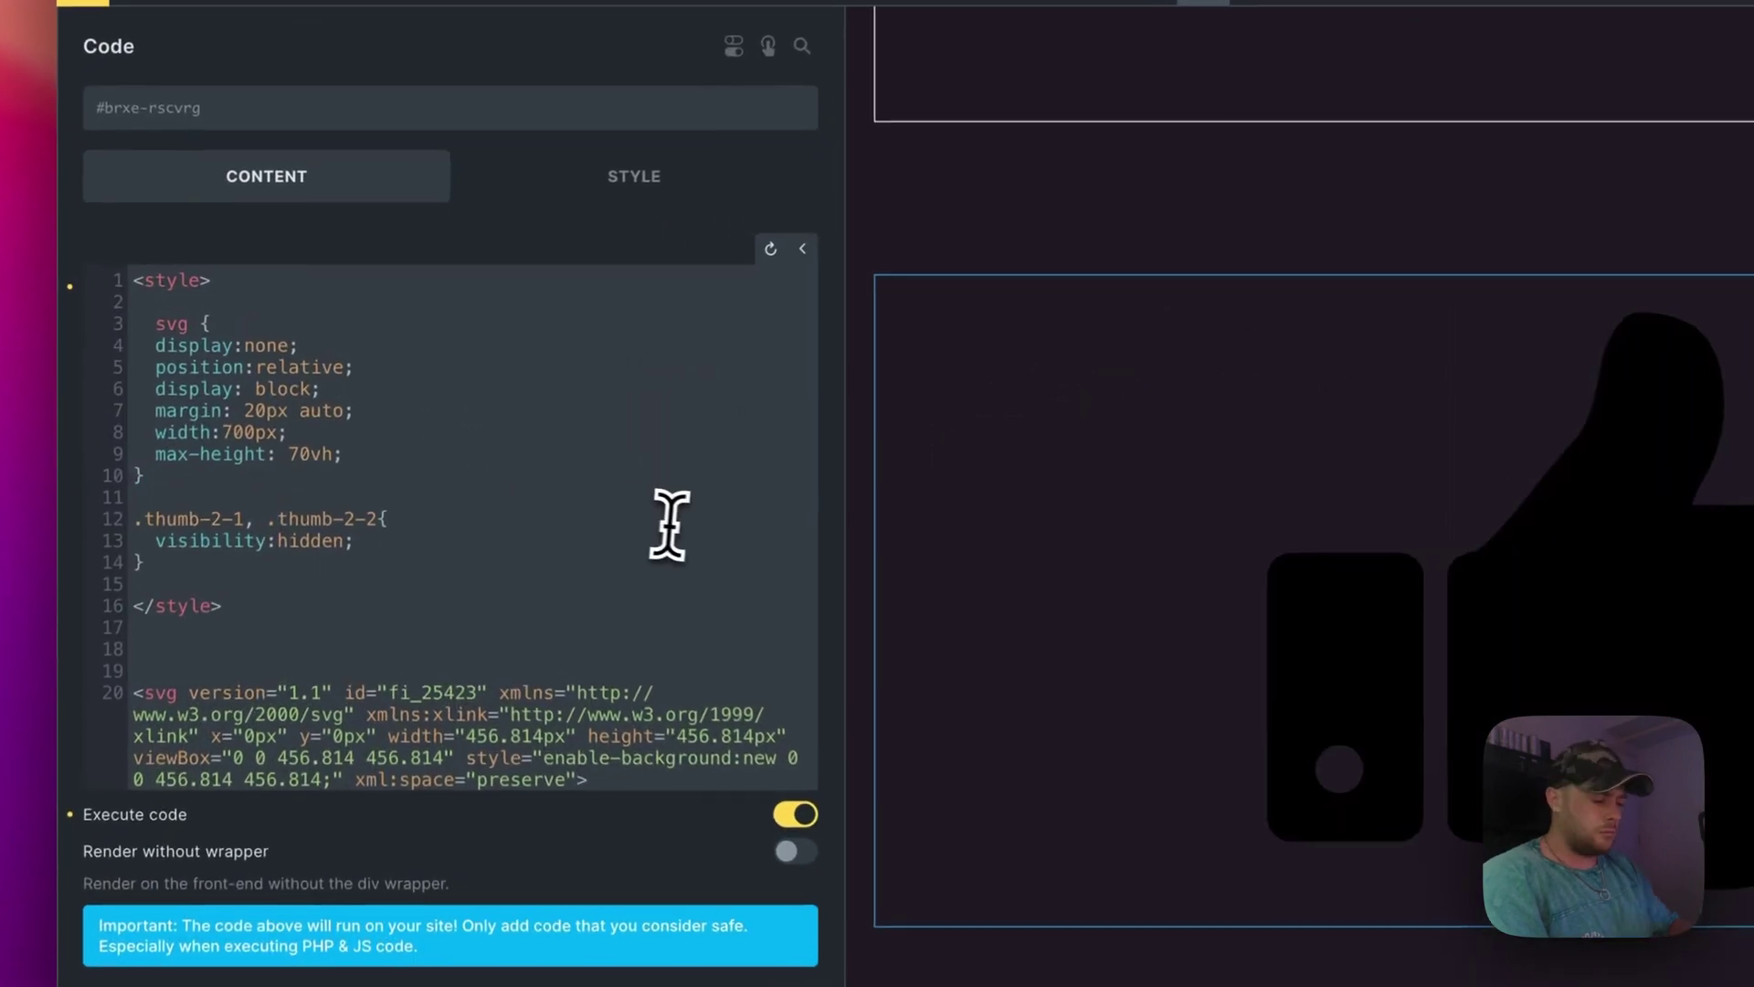
key("Return")
key("Return")
type("svg path{")
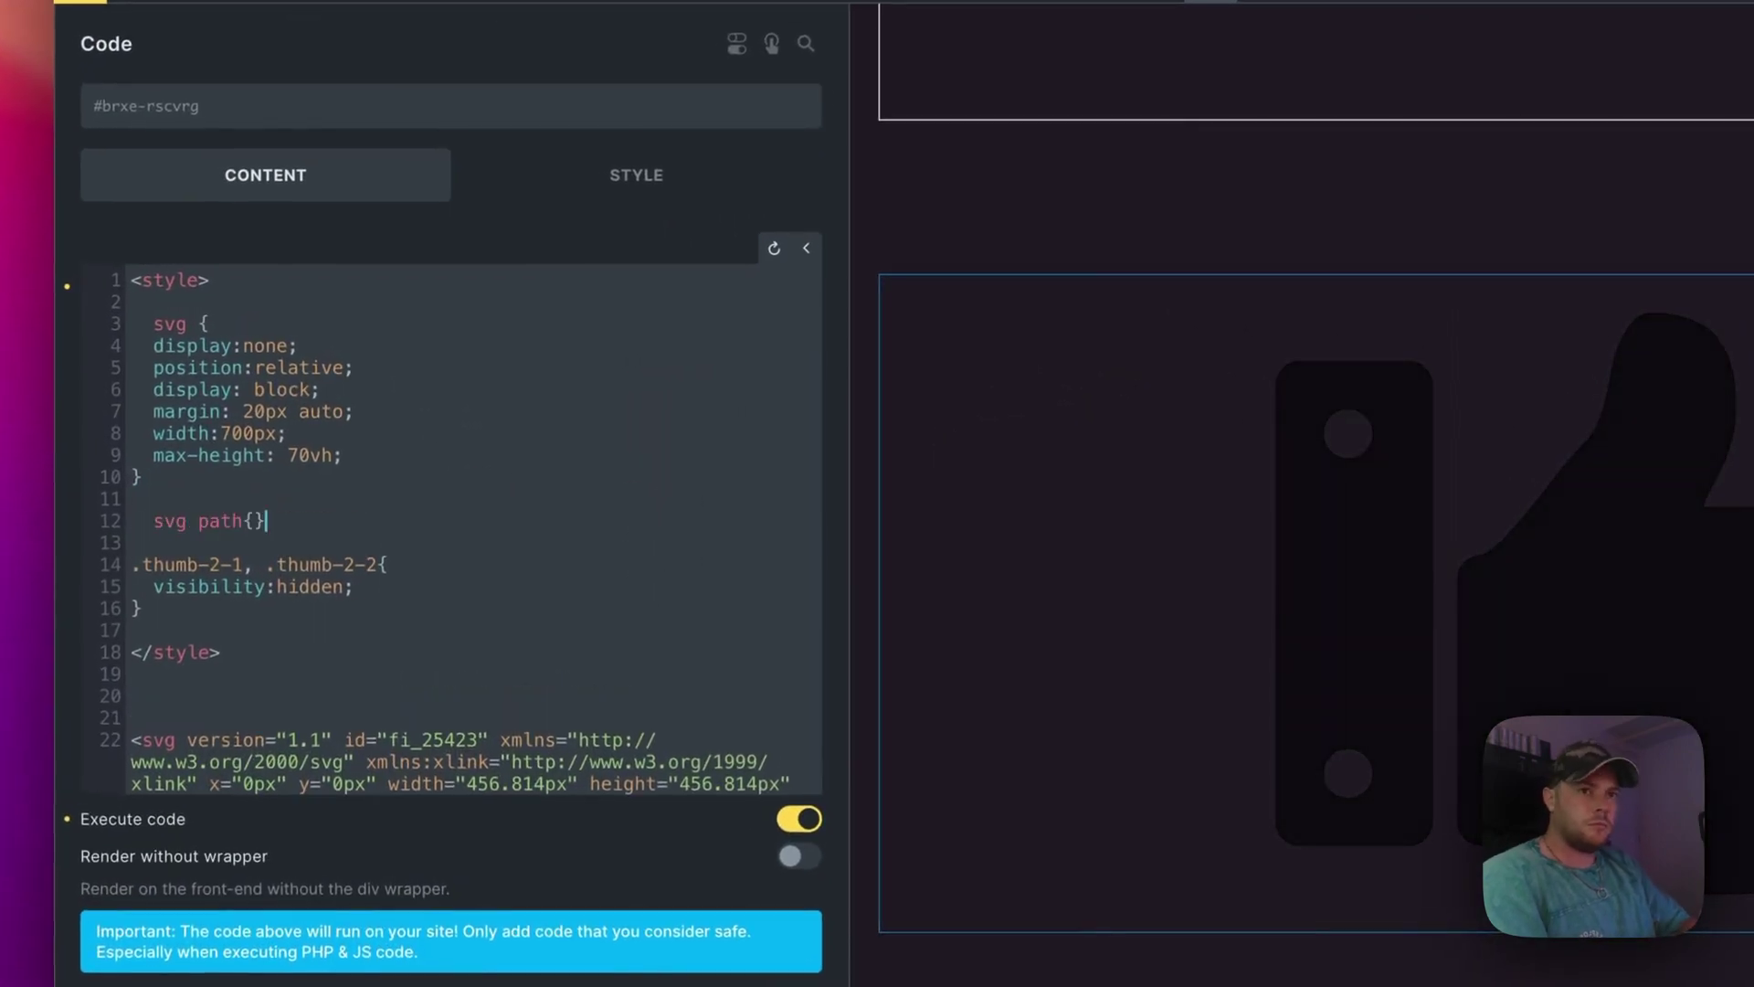
key("Left")
key("Return")
key("Return")
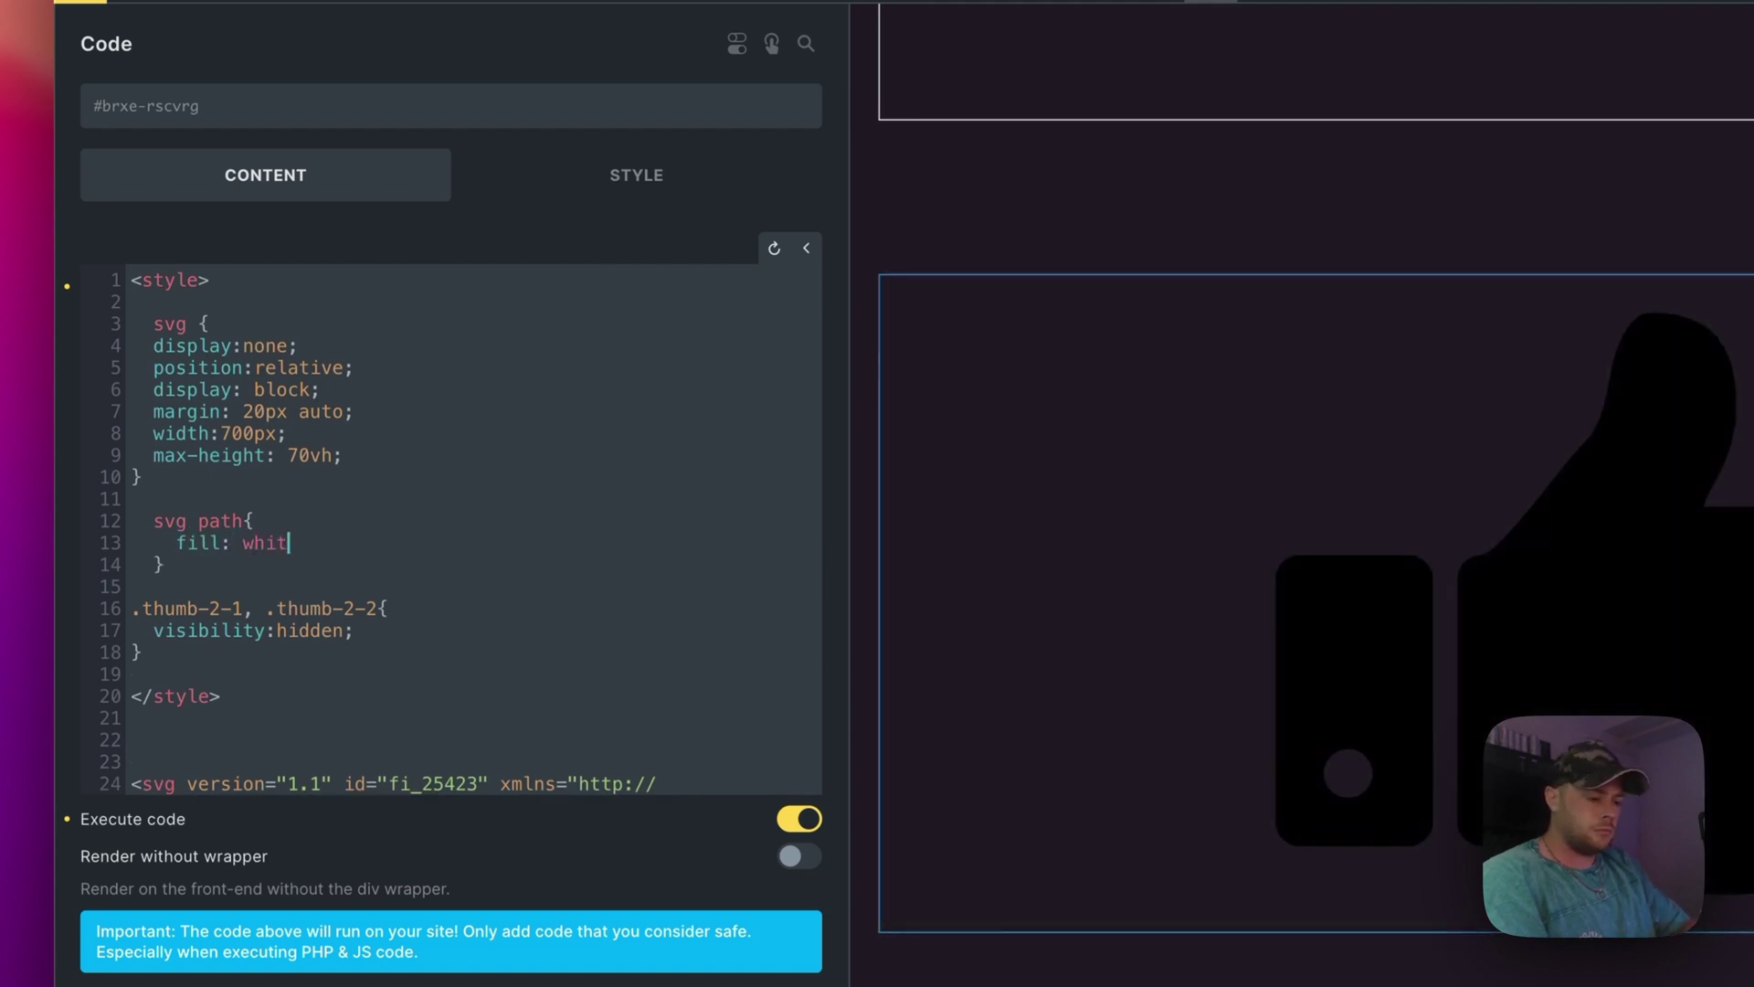
type("fill: white;")
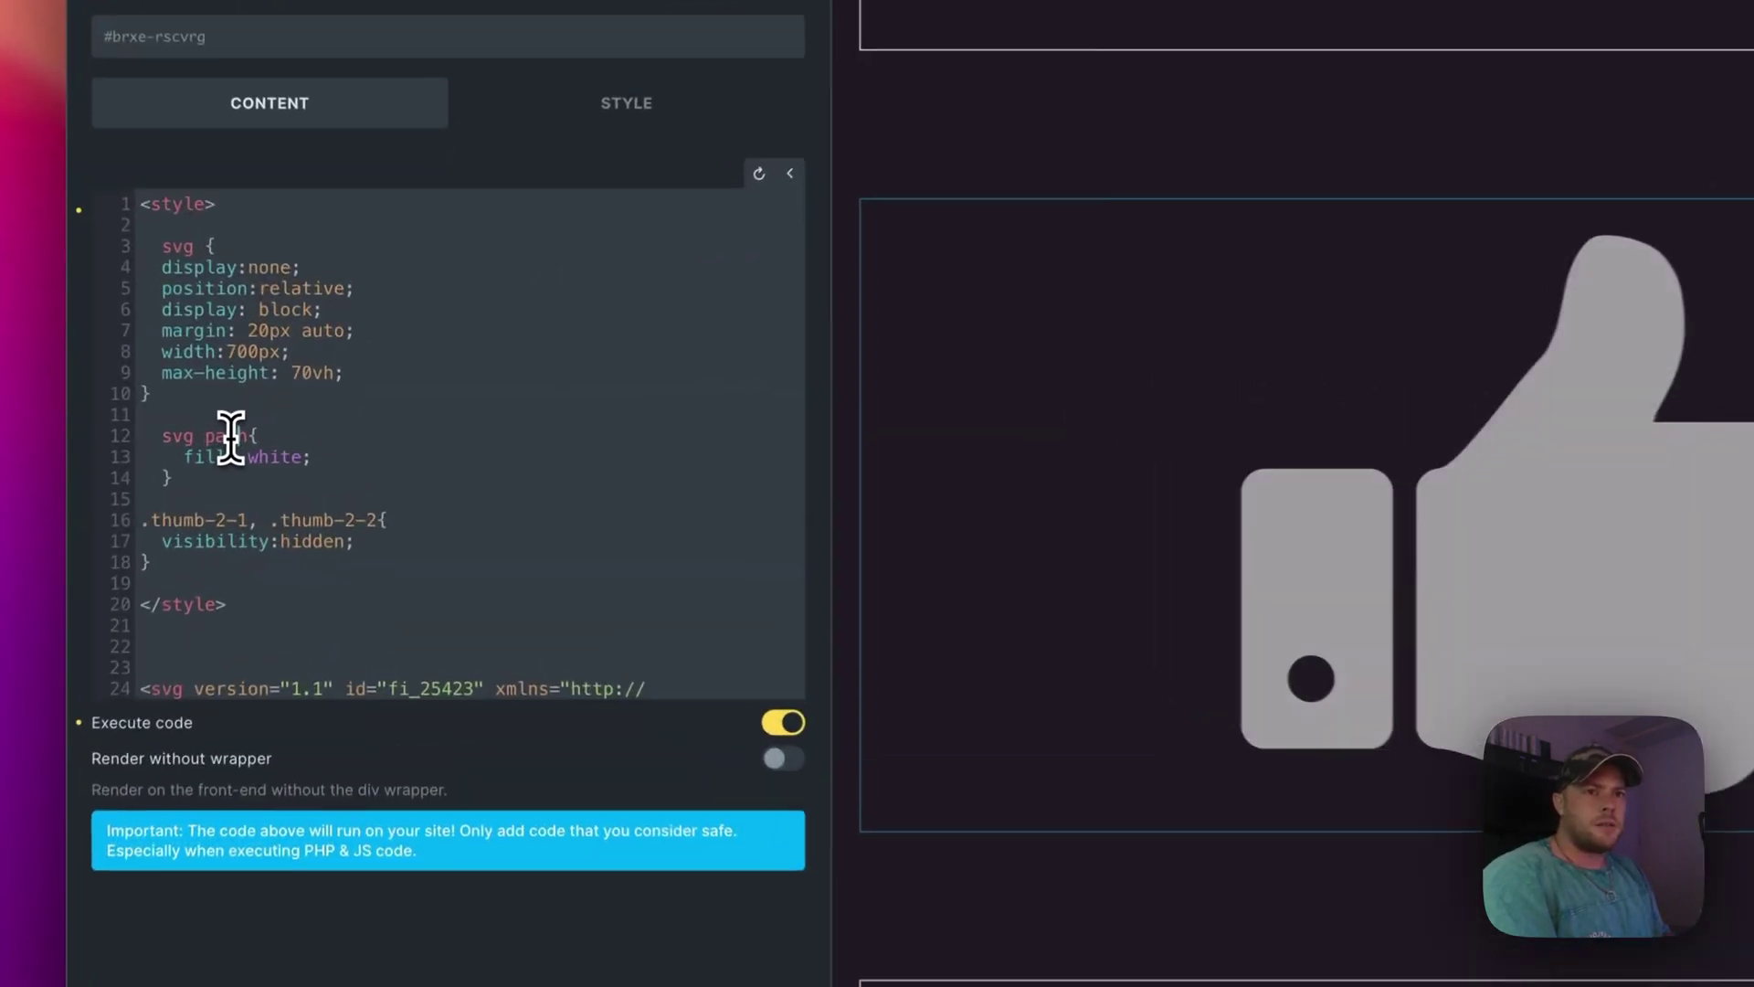
Set the width in the svg rule to 300px.
double_click(231, 437)
scroll(231, 437, "down", 1)
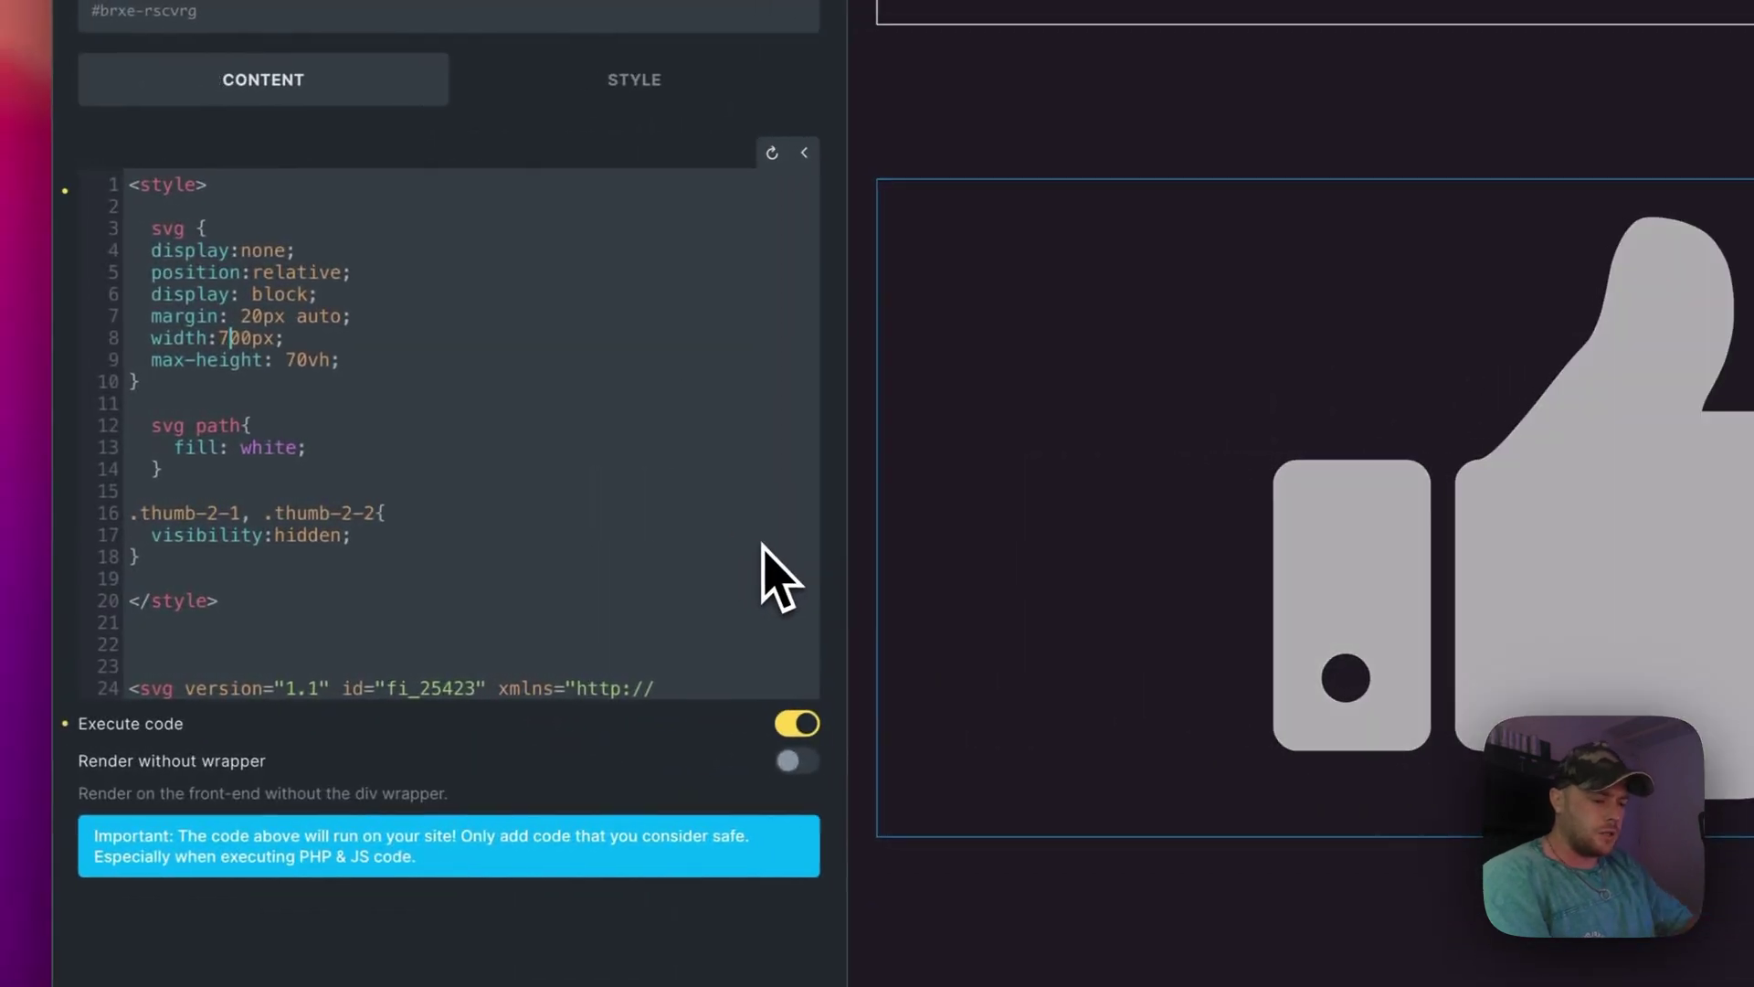
key("BackSpace")
type("3")
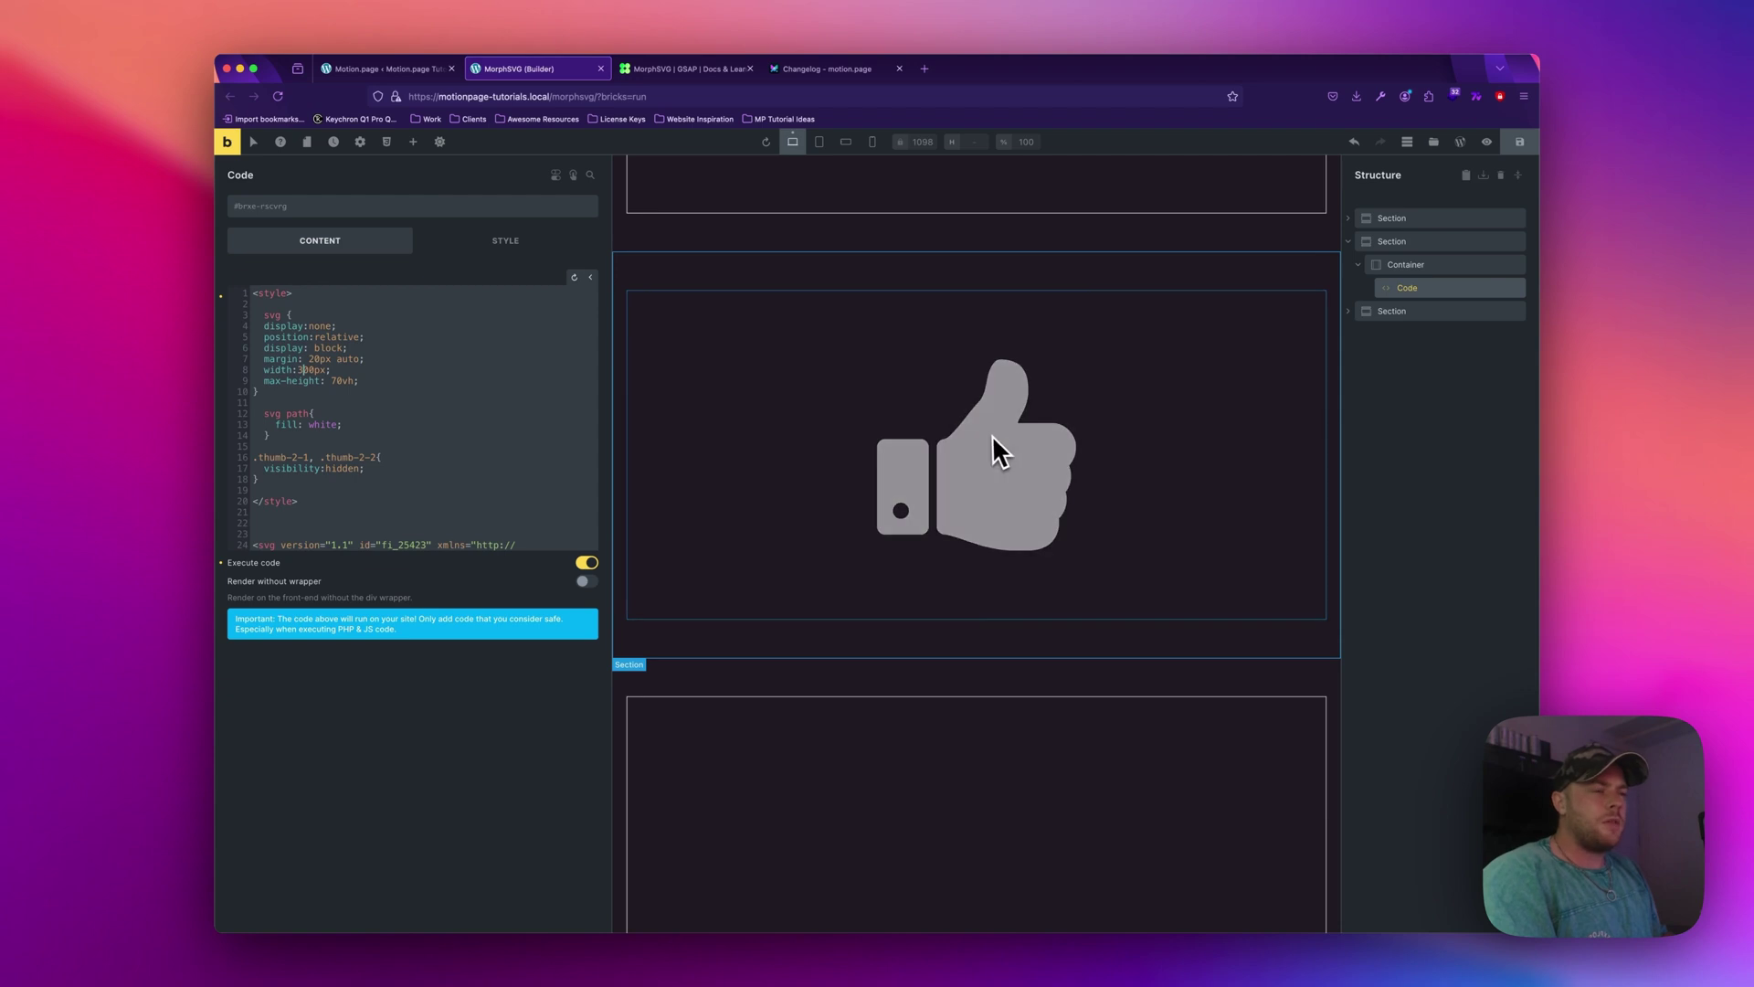
Save the page after a look through the SVG code, and refresh the page preview in the Motion.page builder.
scroll(448, 447, "down", 5)
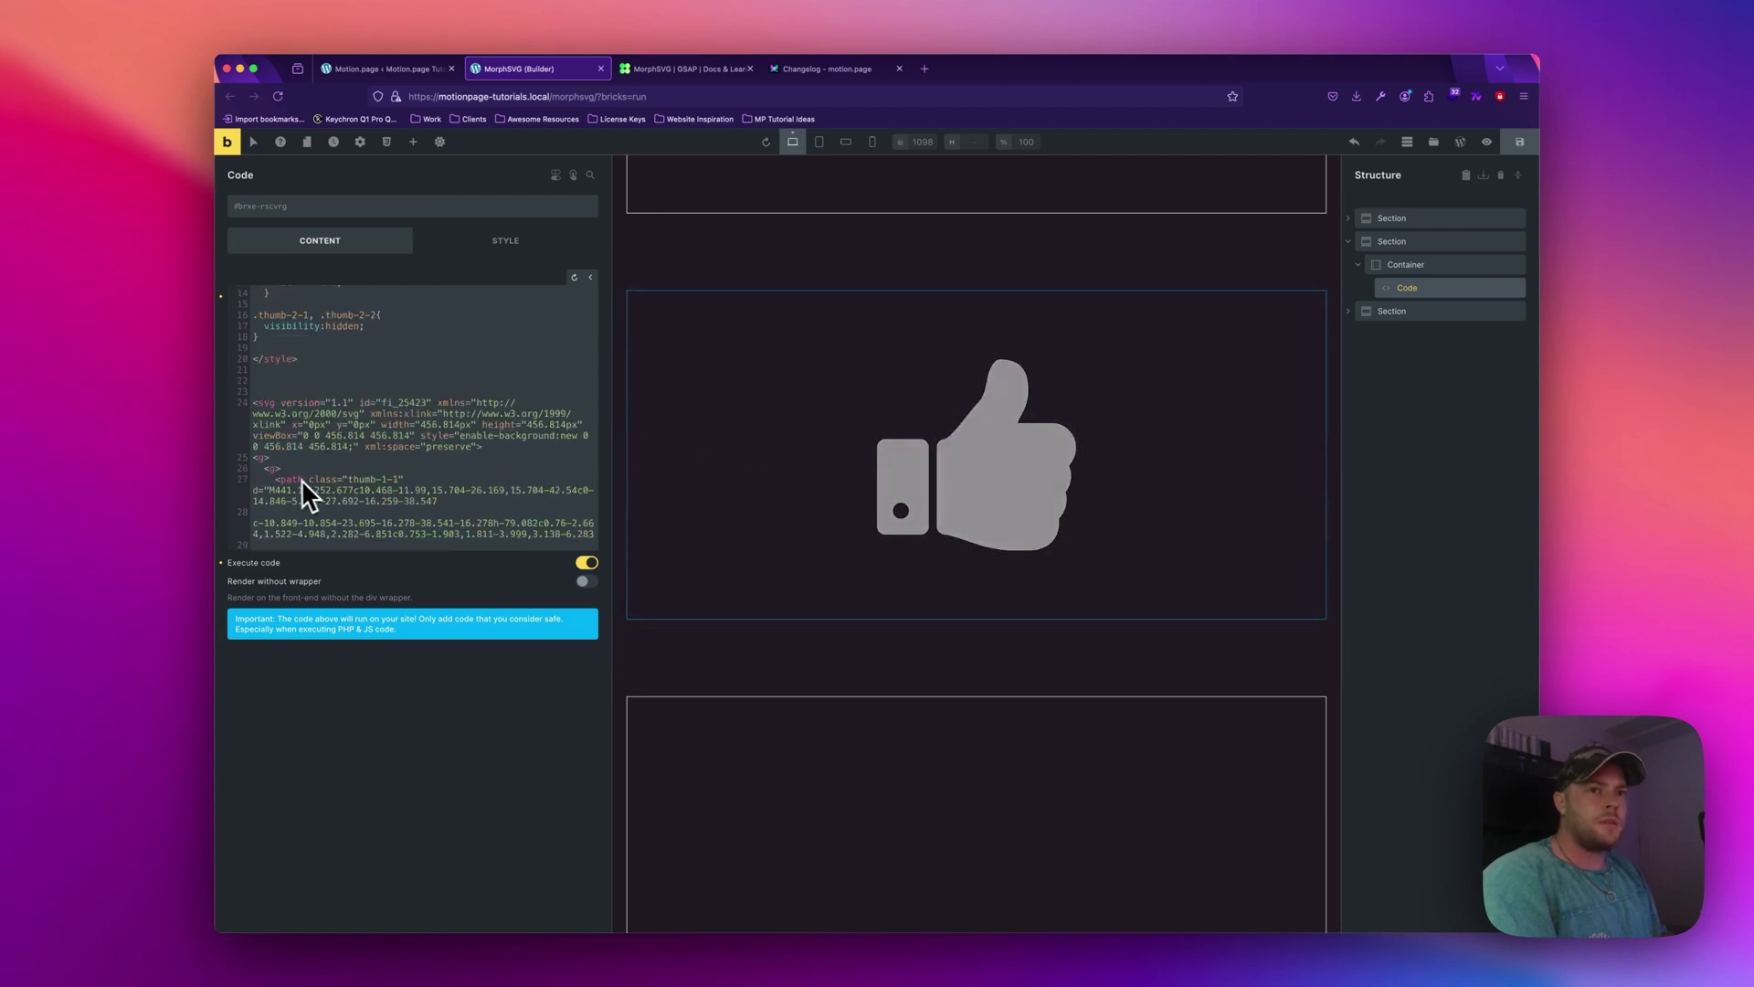
scroll(347, 482, "down", 10)
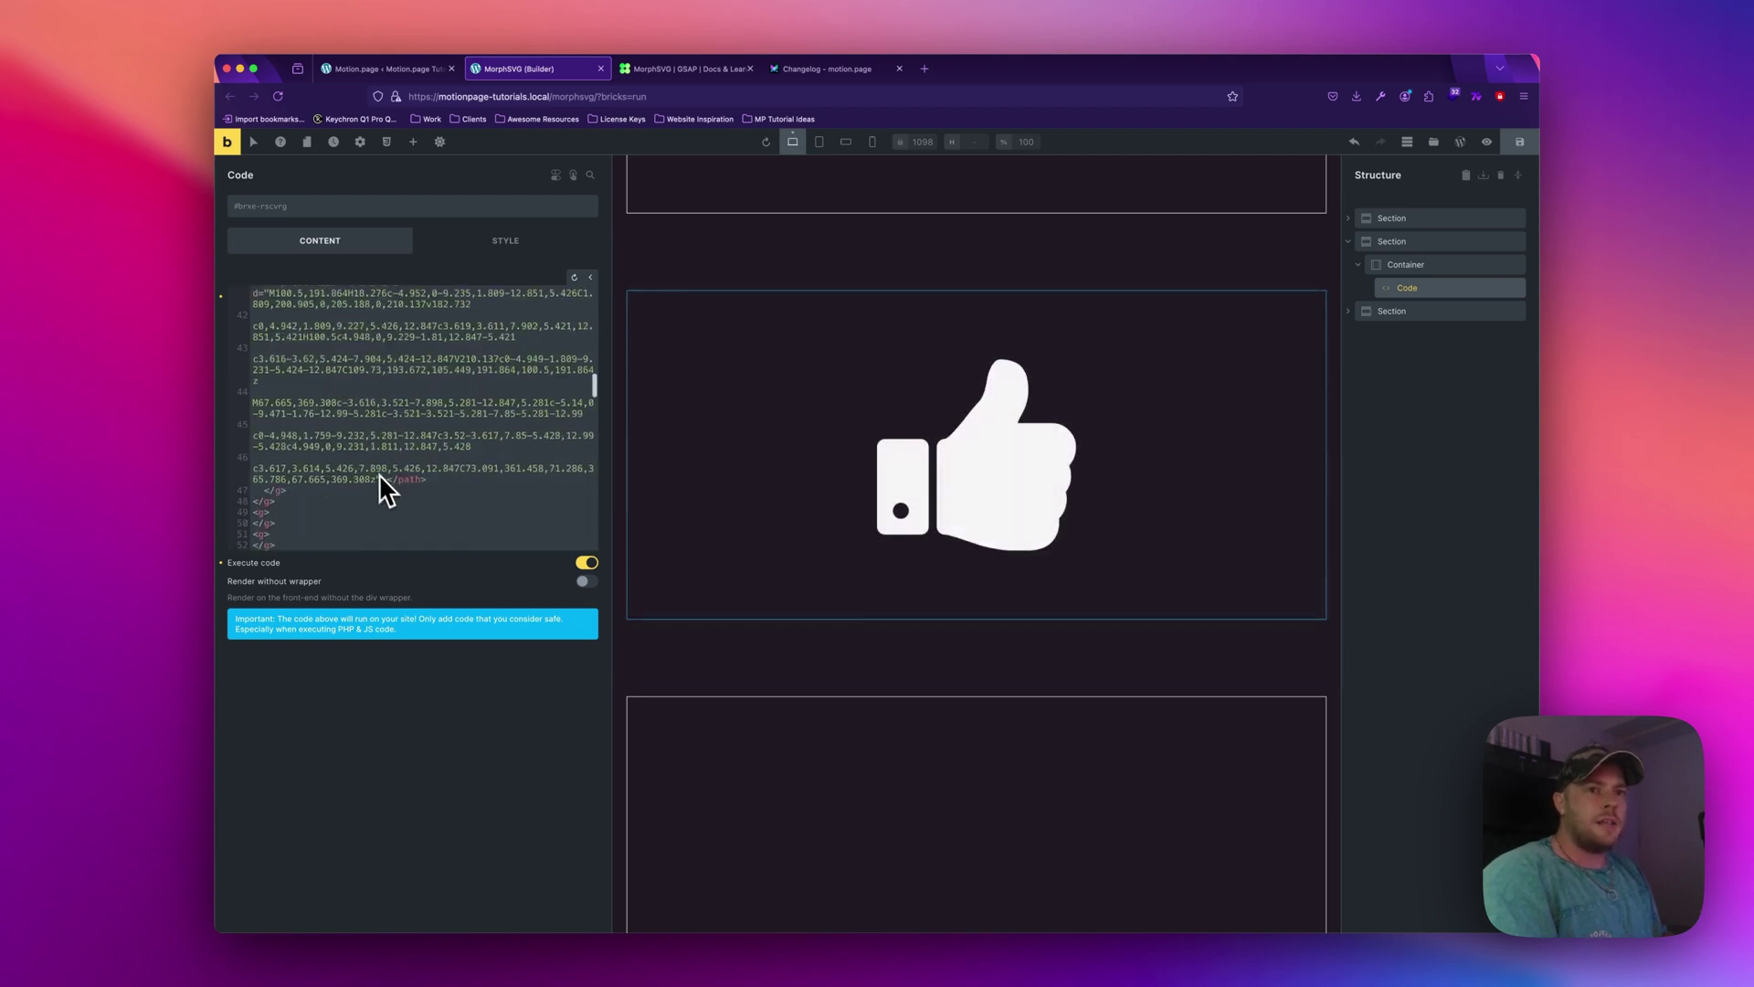
scroll(393, 460, "up", 12)
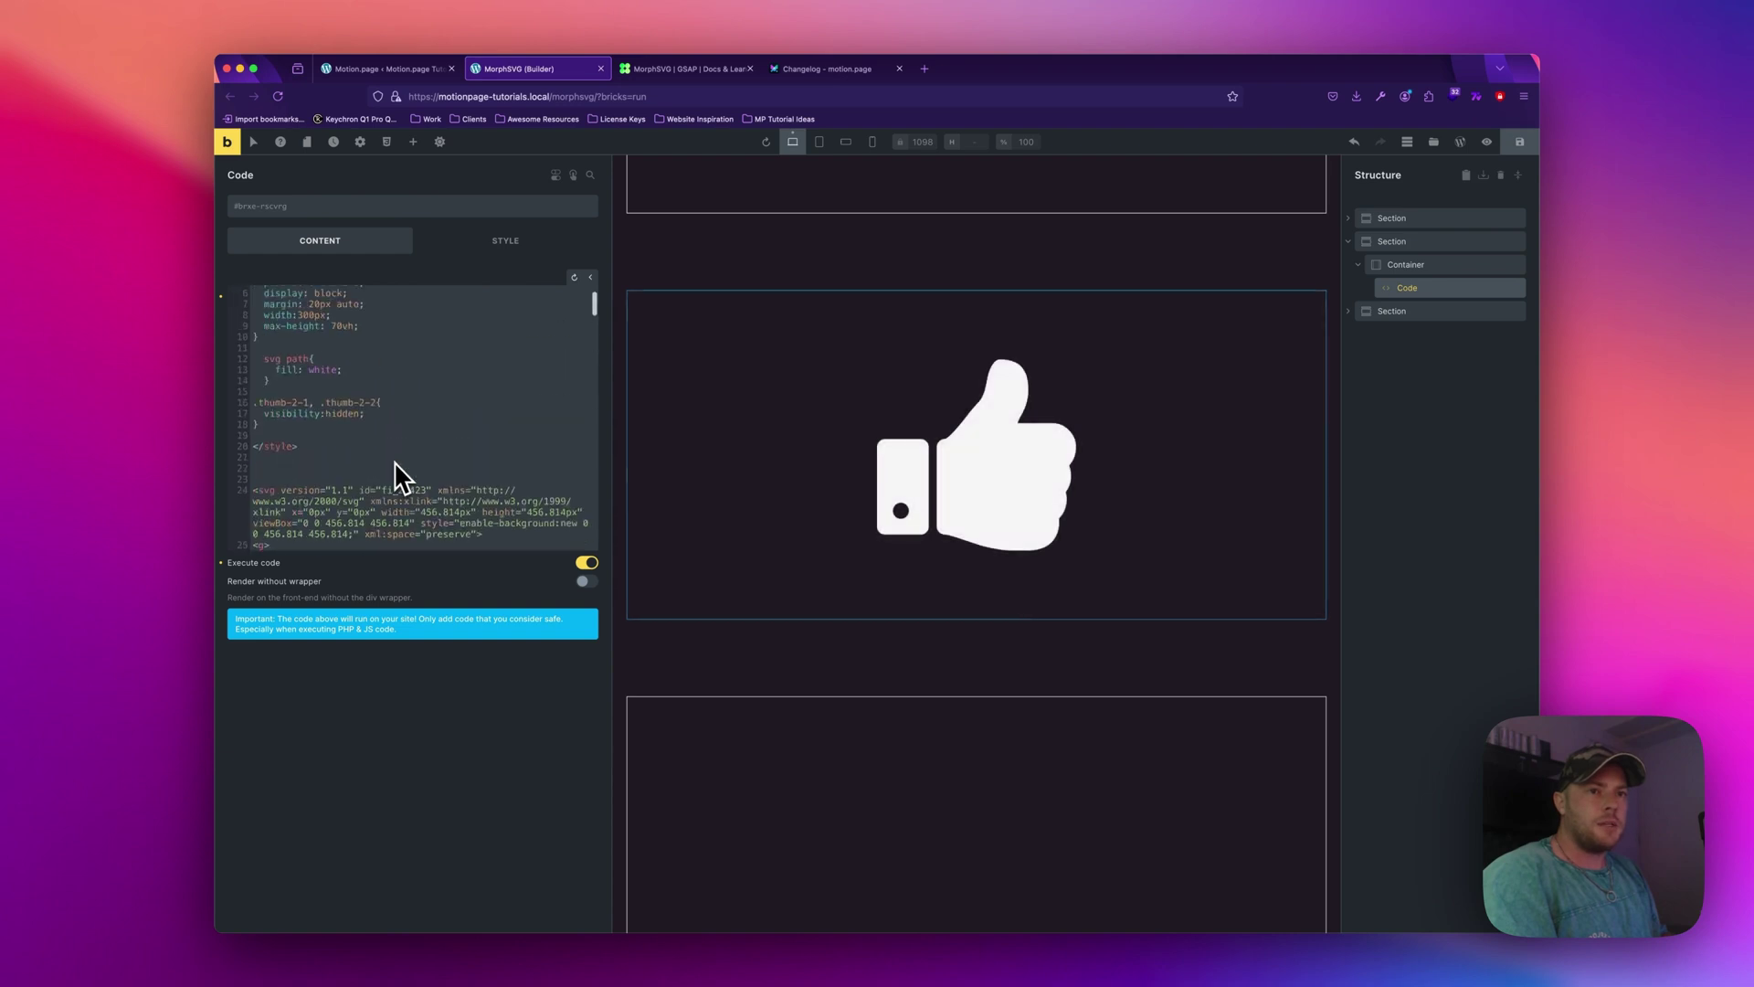
left_click(1519, 144)
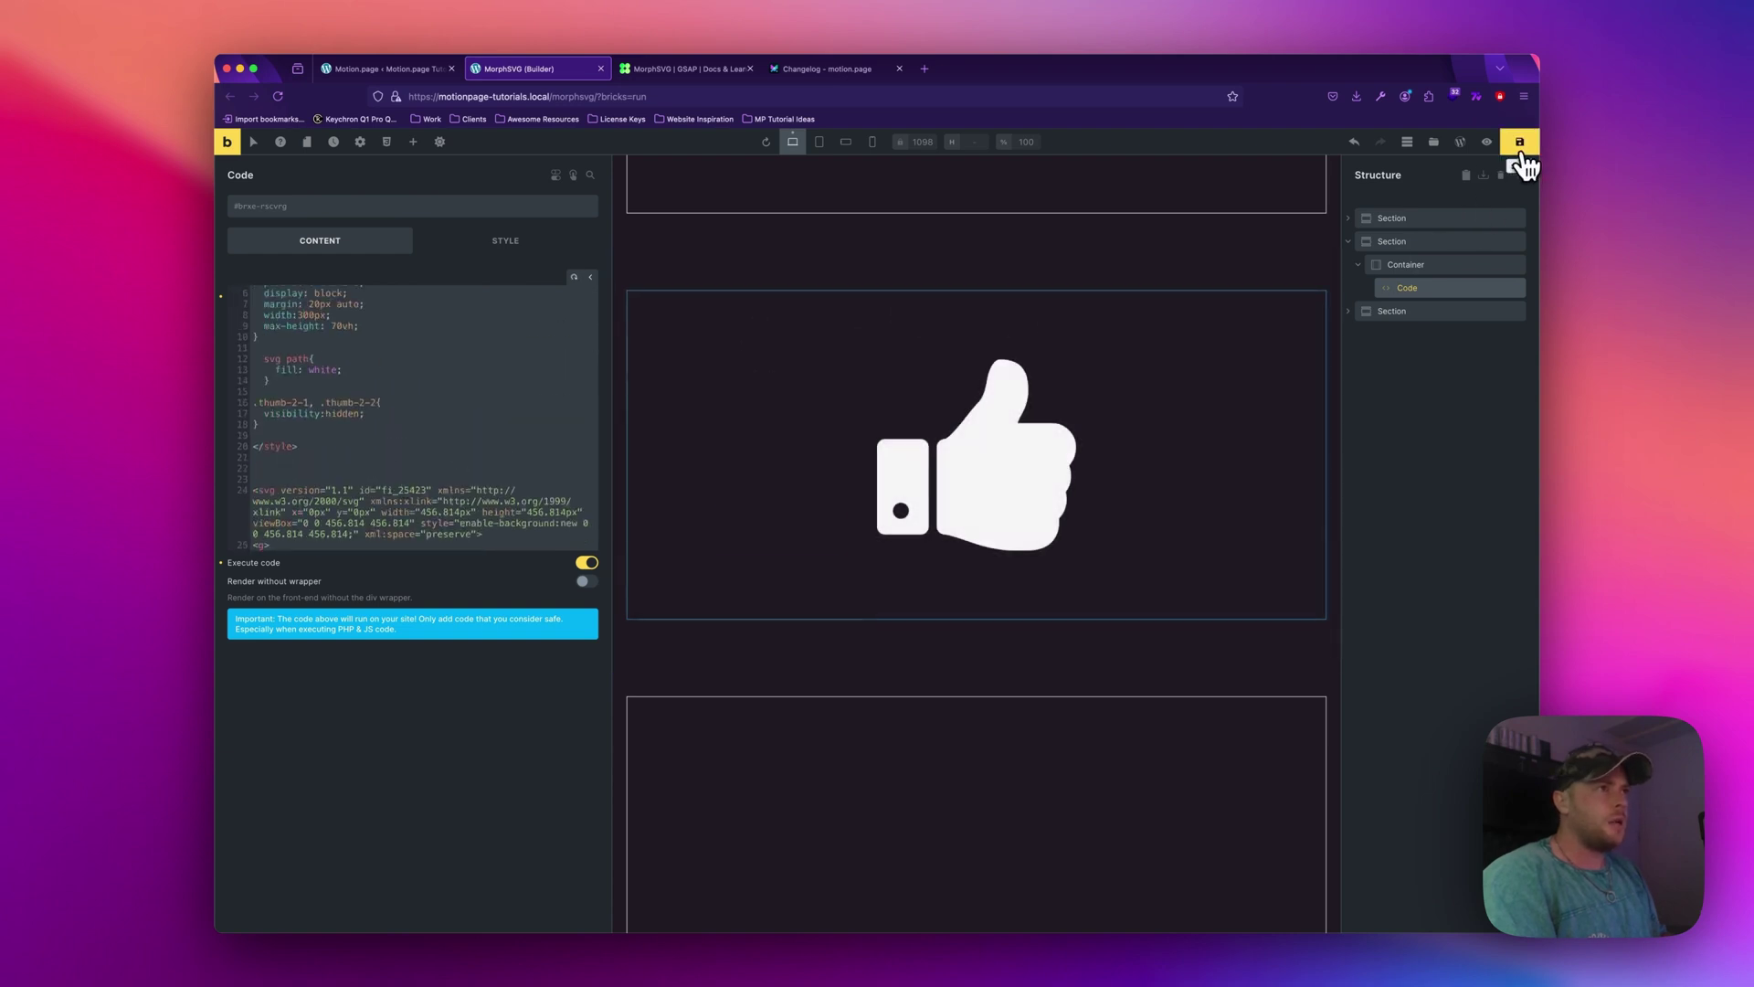
left_click(411, 72)
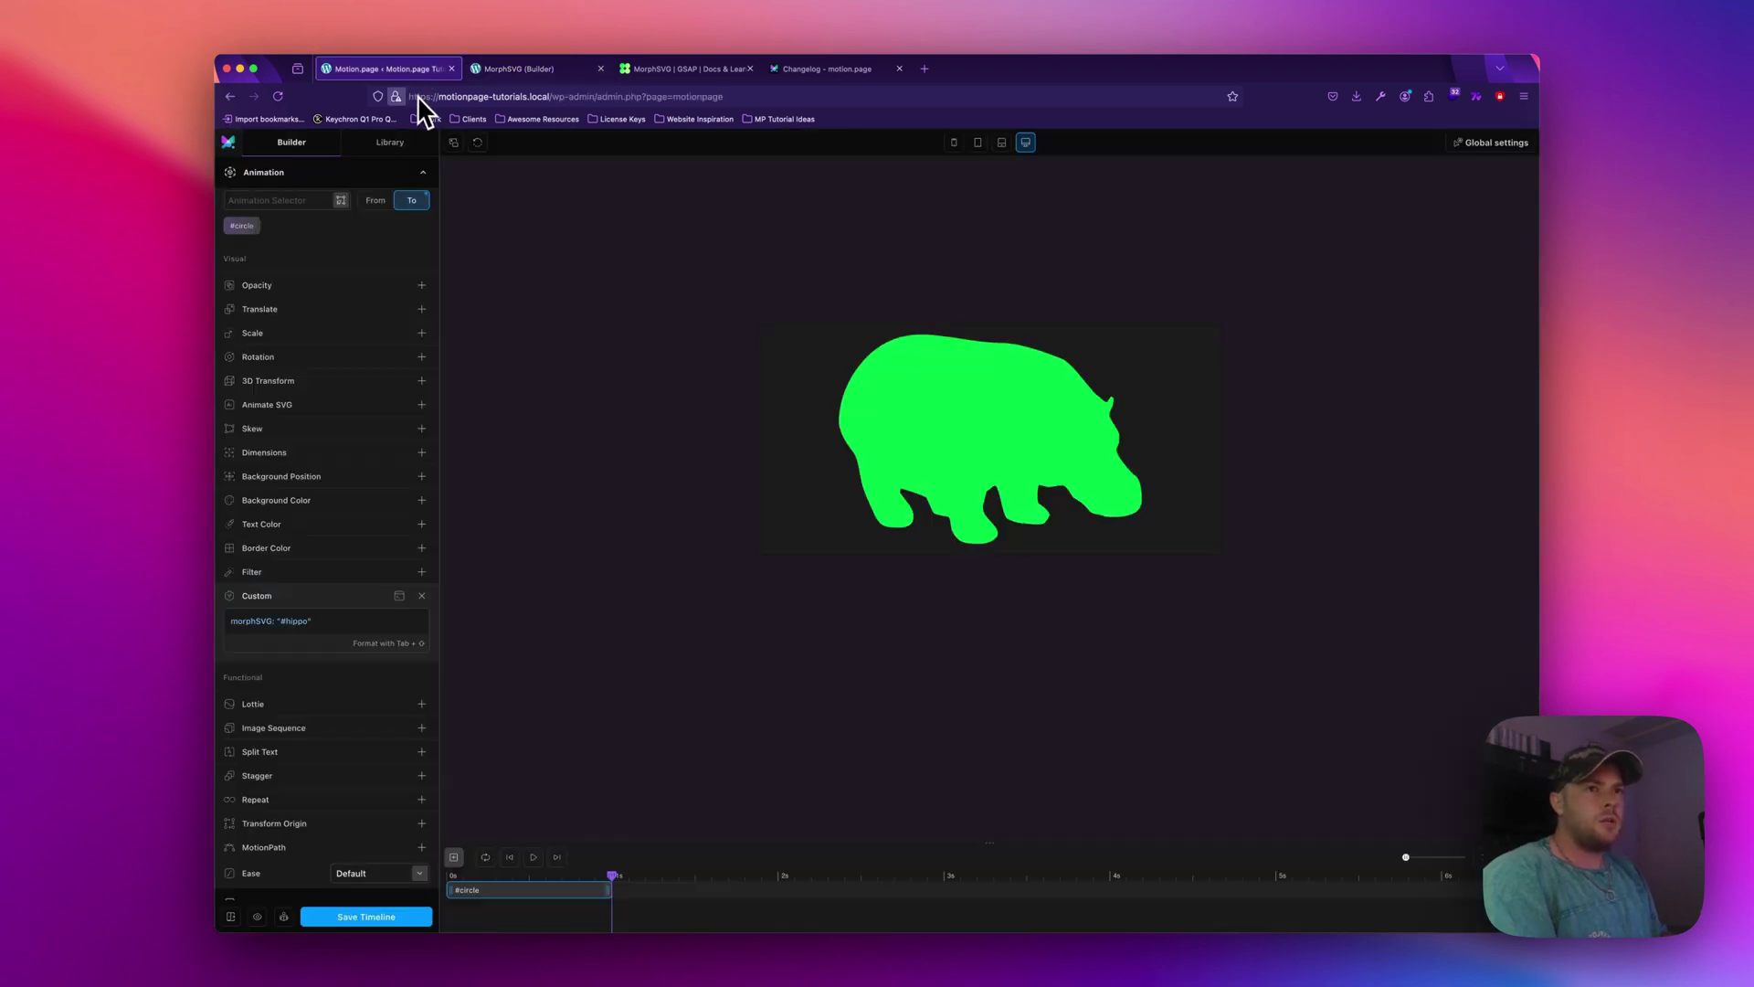
left_click(479, 146)
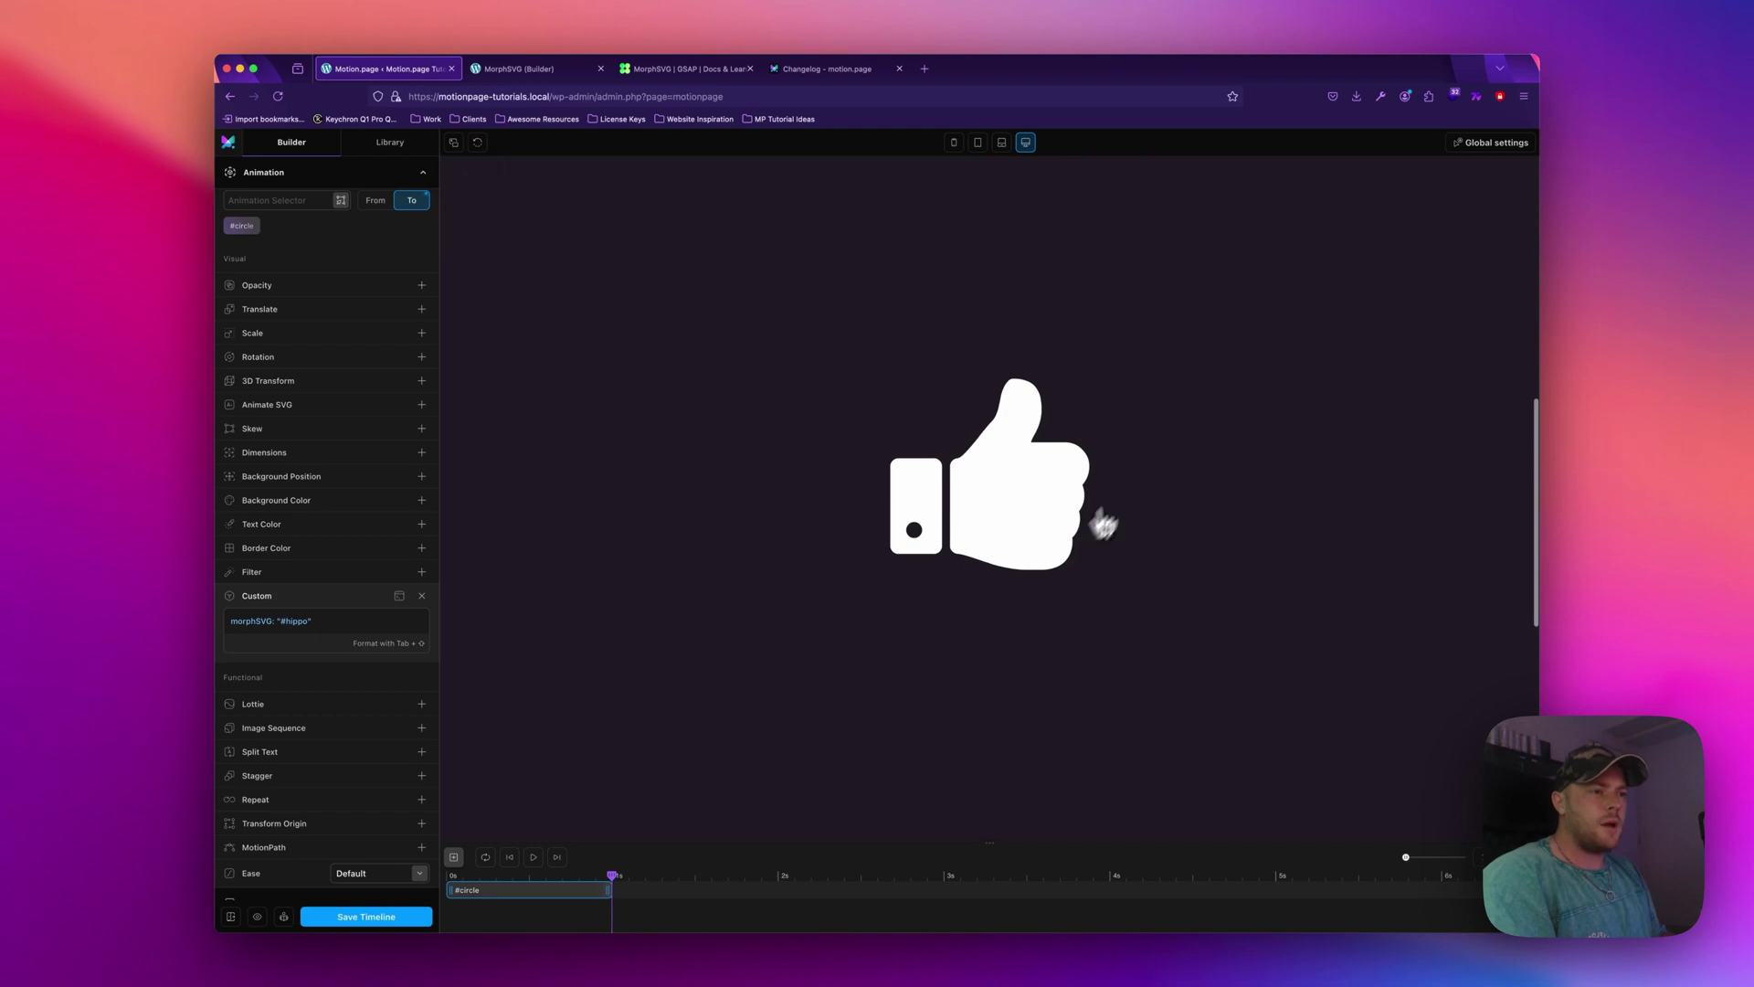
Replace the animation selector #circle with .thumb-1-1.
scroll(293, 540, "up", 5)
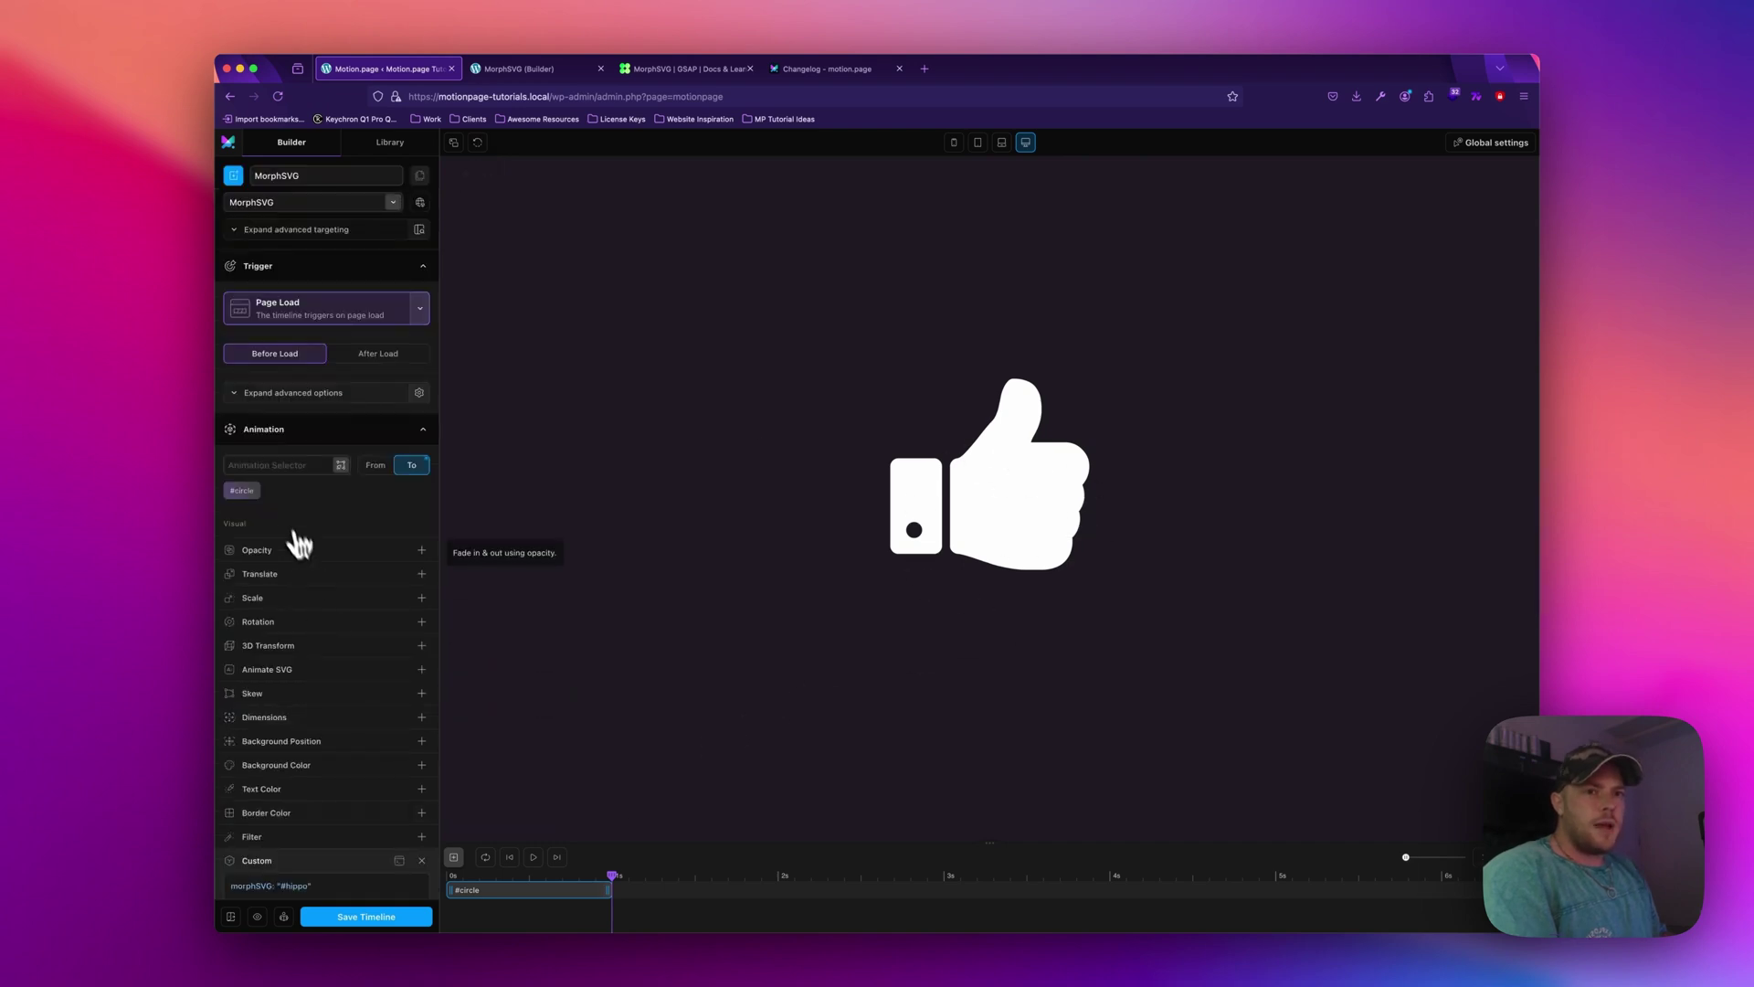
left_click(241, 466)
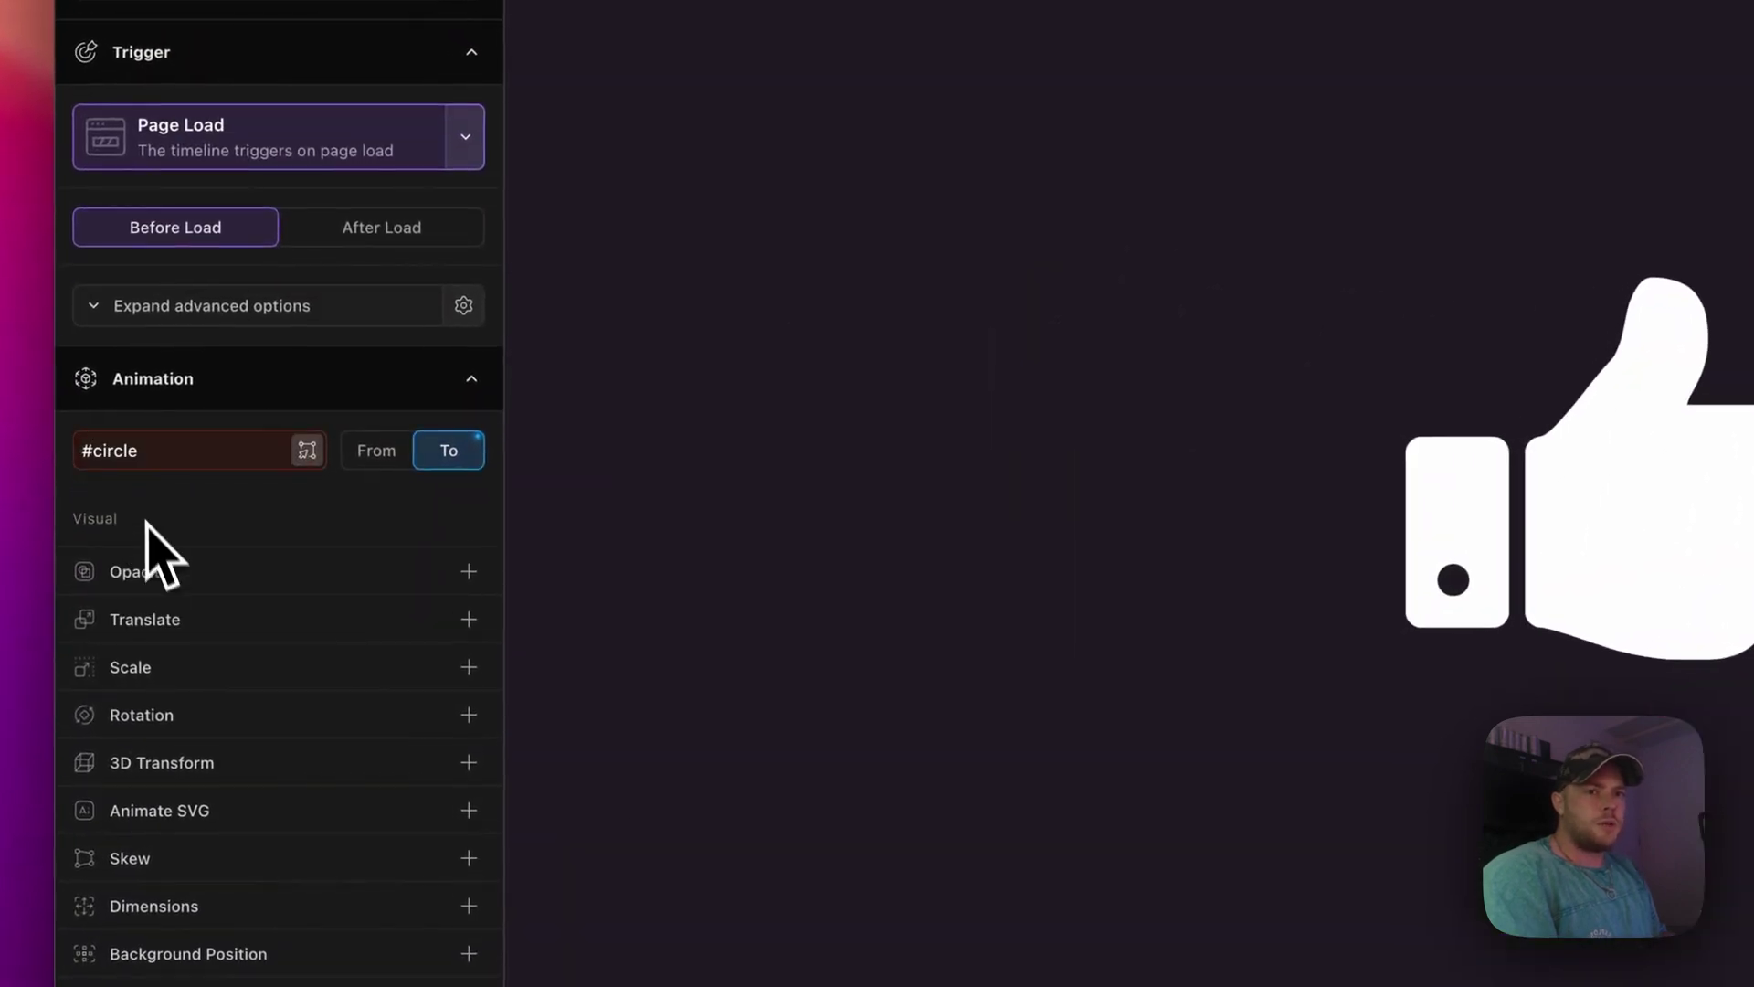
left_click_drag(139, 450, 117, 451)
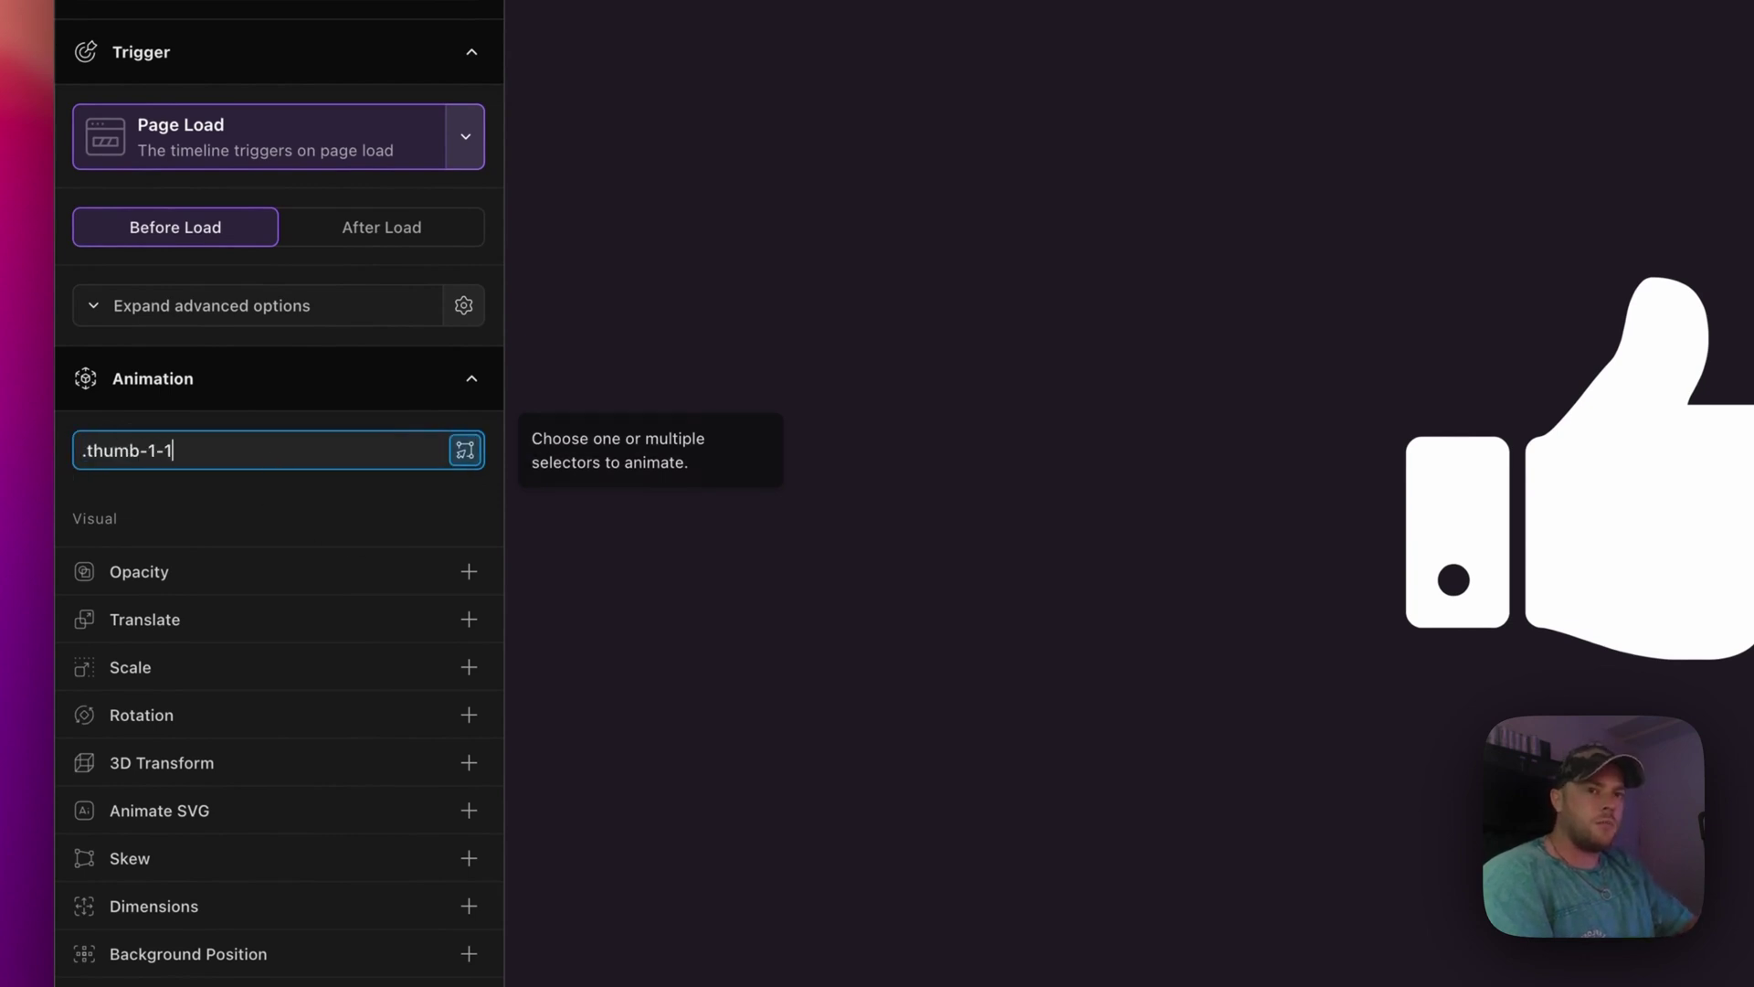
key("Return")
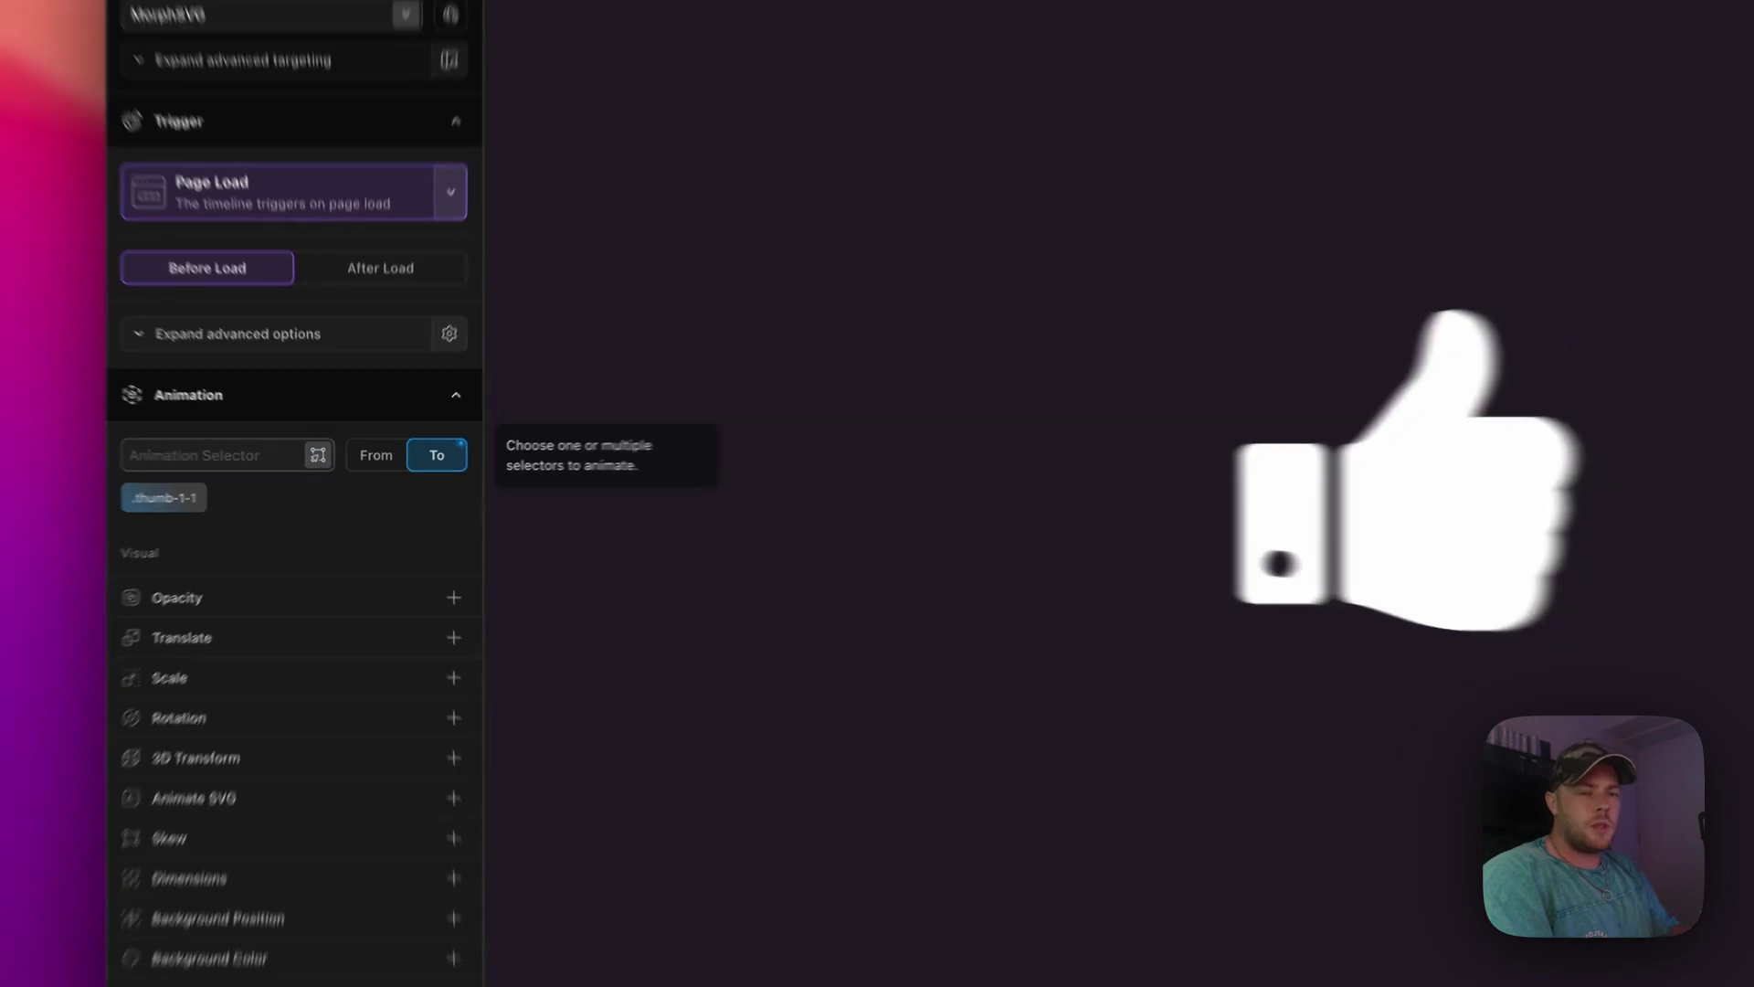
Change the custom morphSVG property of the .thumb-1-1 animation to ".thumb-2-1".
scroll(297, 569, "down", 4)
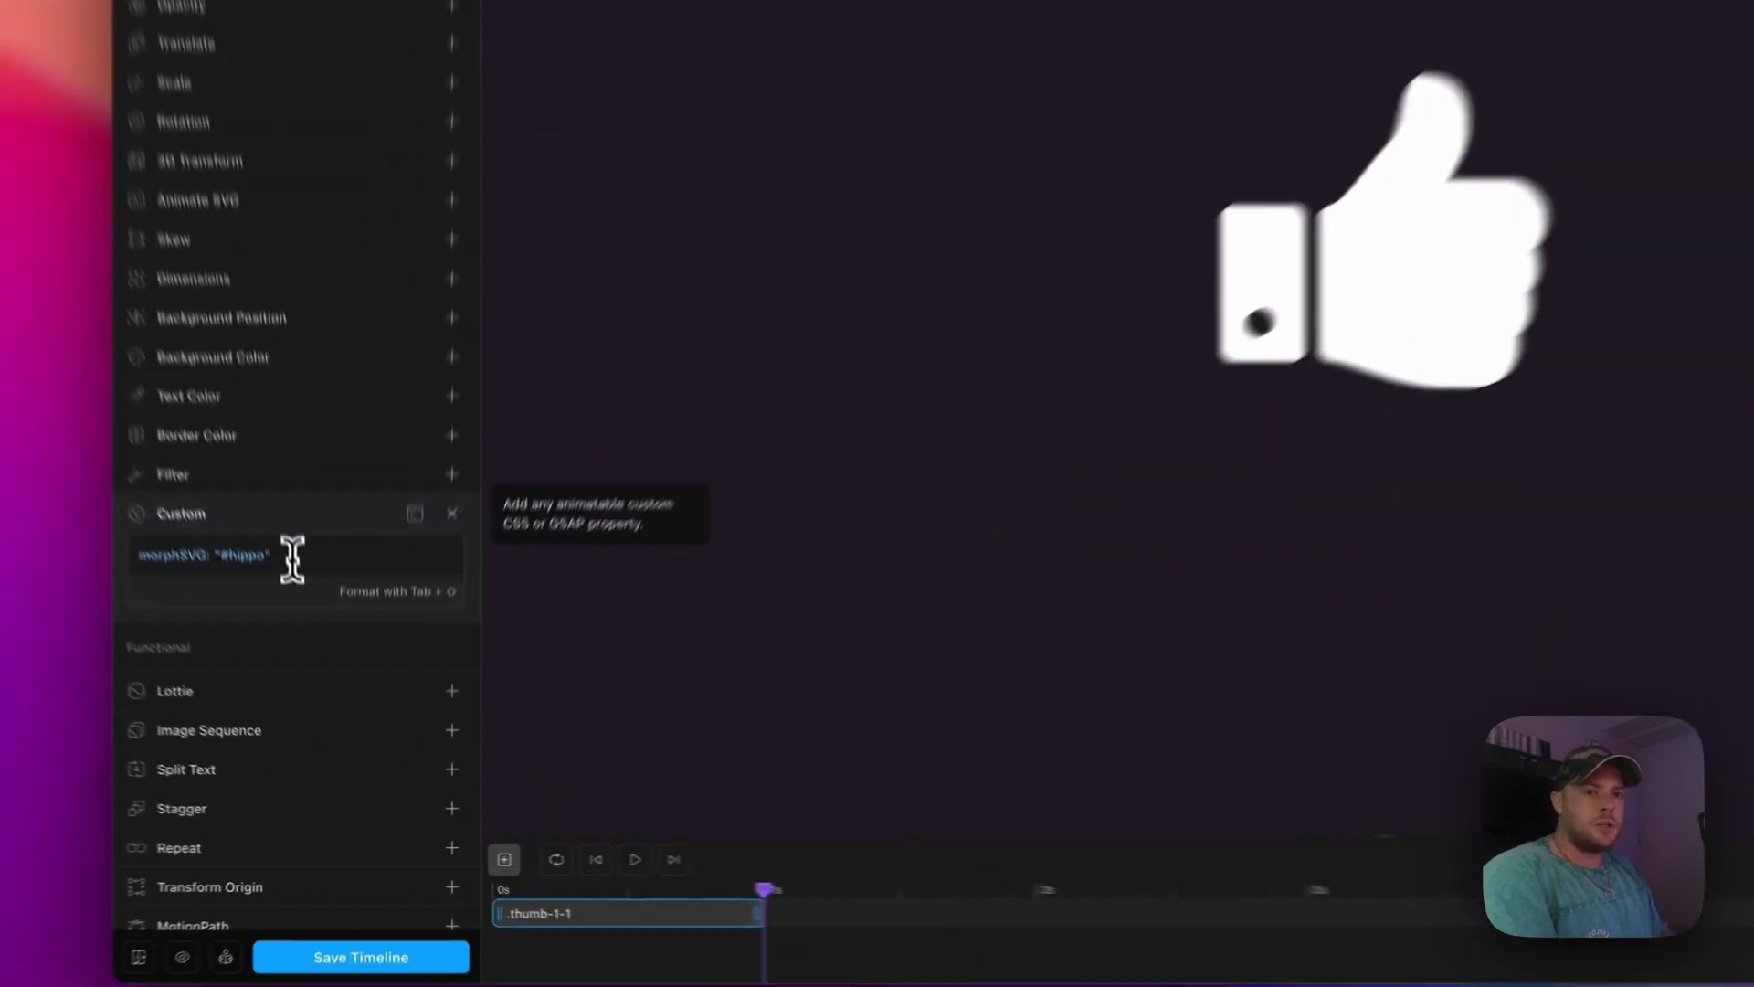
left_click_drag(317, 654, 214, 657)
double_click(193, 500)
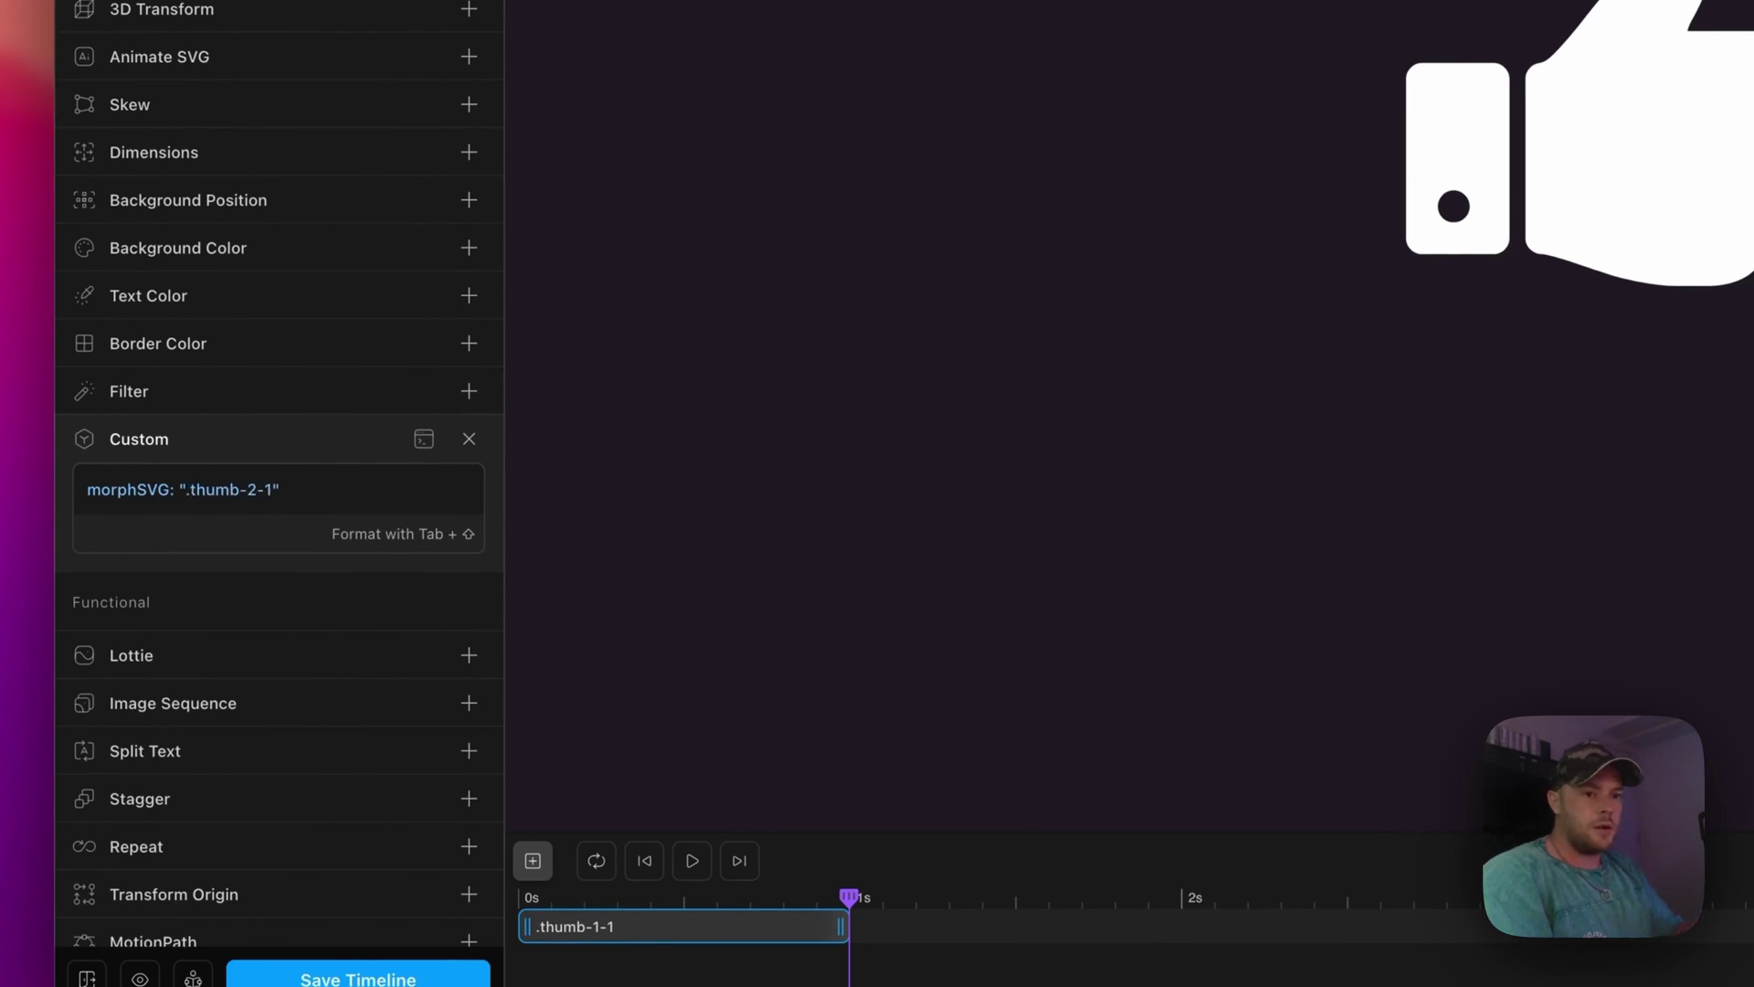
Play the timeline several times to preview the .thumb-1-1 morph.
left_click(691, 861)
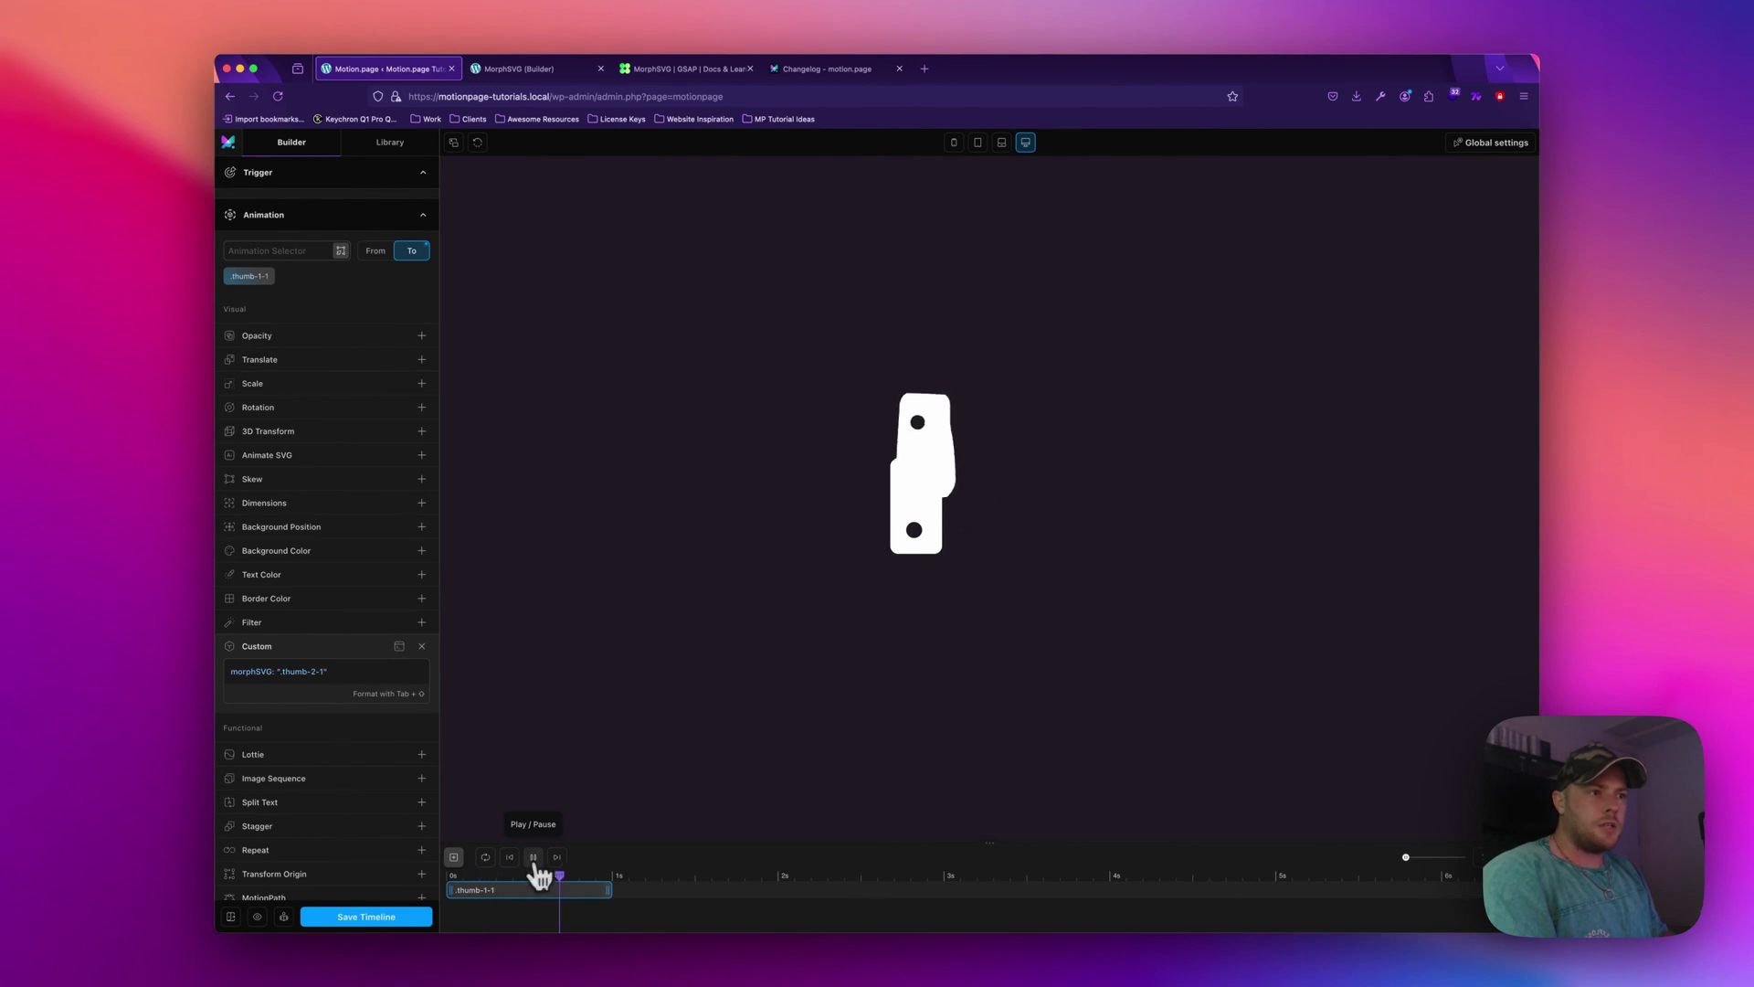
left_click(533, 856)
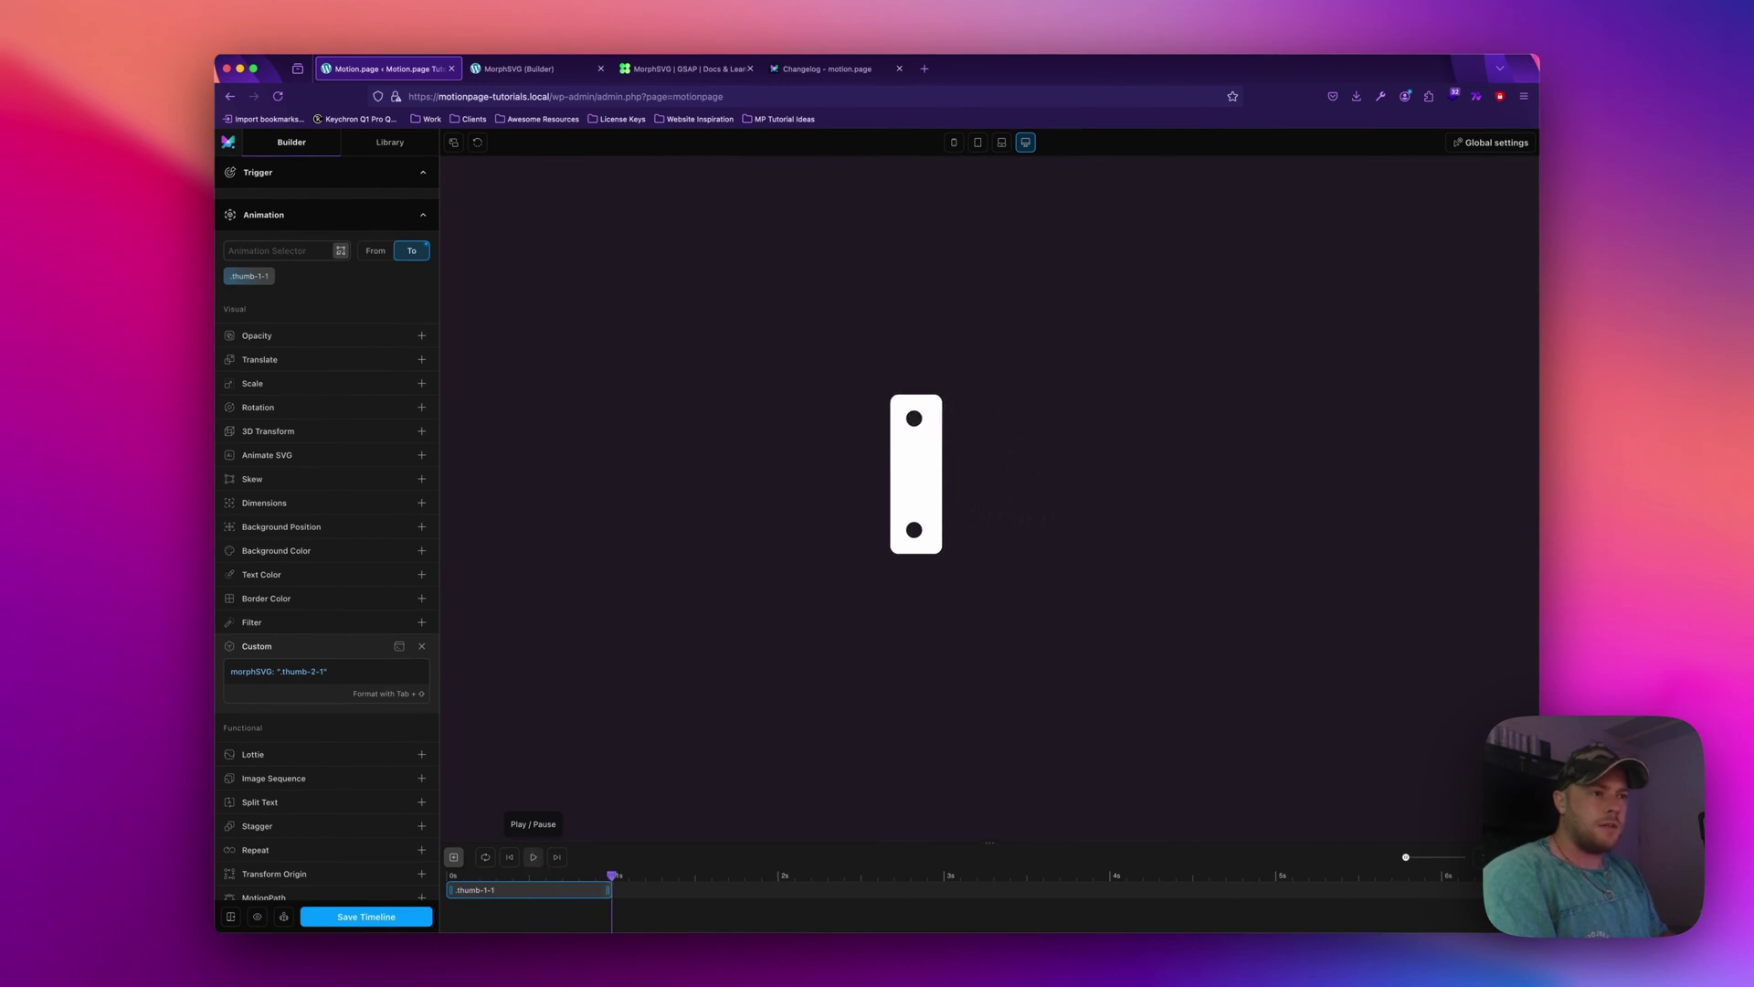
left_click(533, 856)
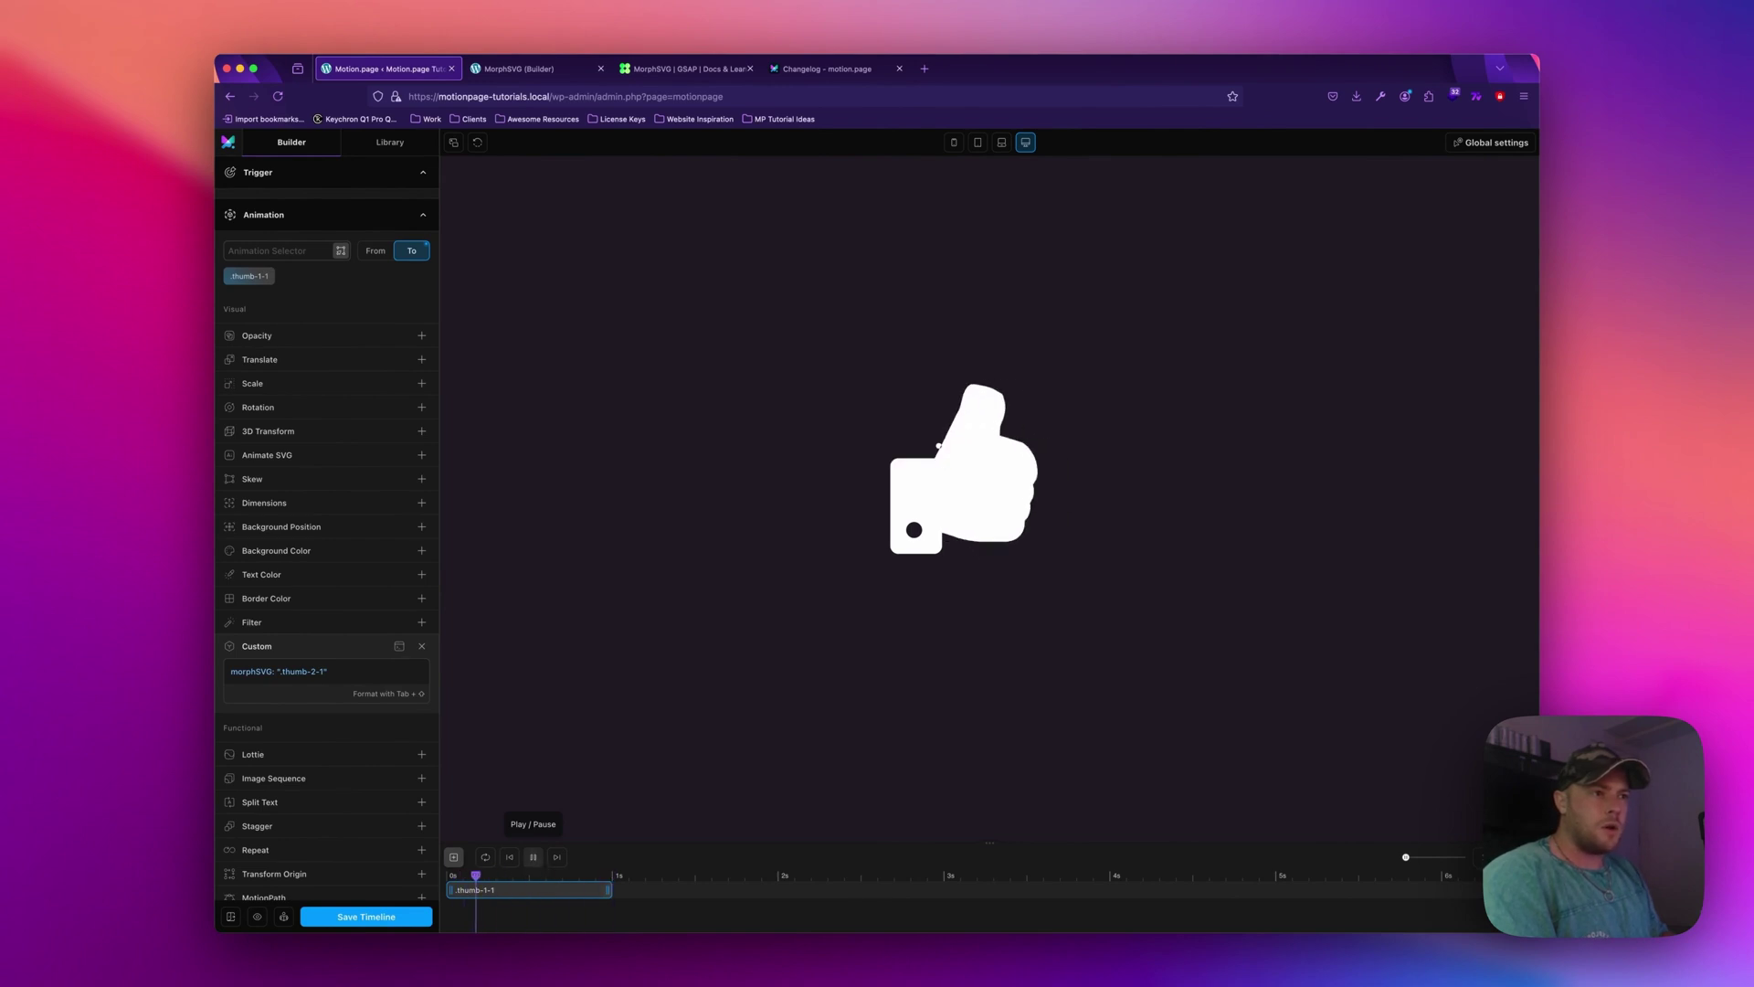
left_click(532, 857)
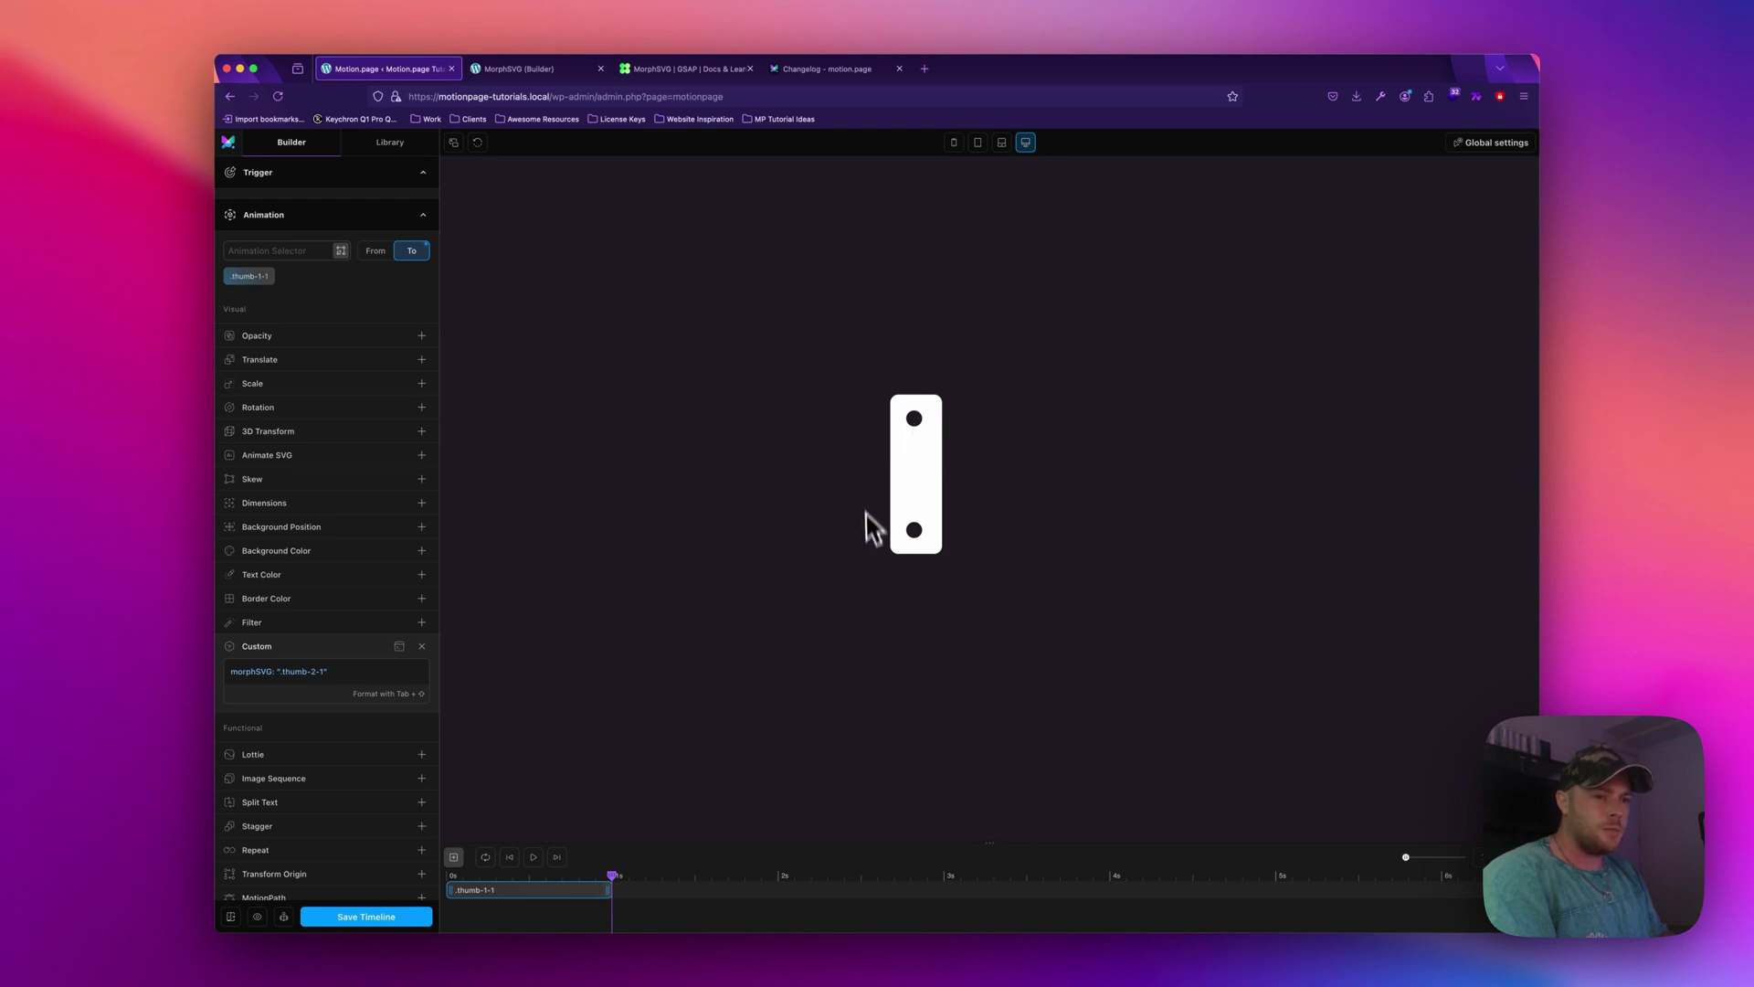
Duplicate the .thumb-1-1 animation on the timeline and set the copy's selector to .thumb-1-2.
right_click(549, 888)
left_click(562, 920)
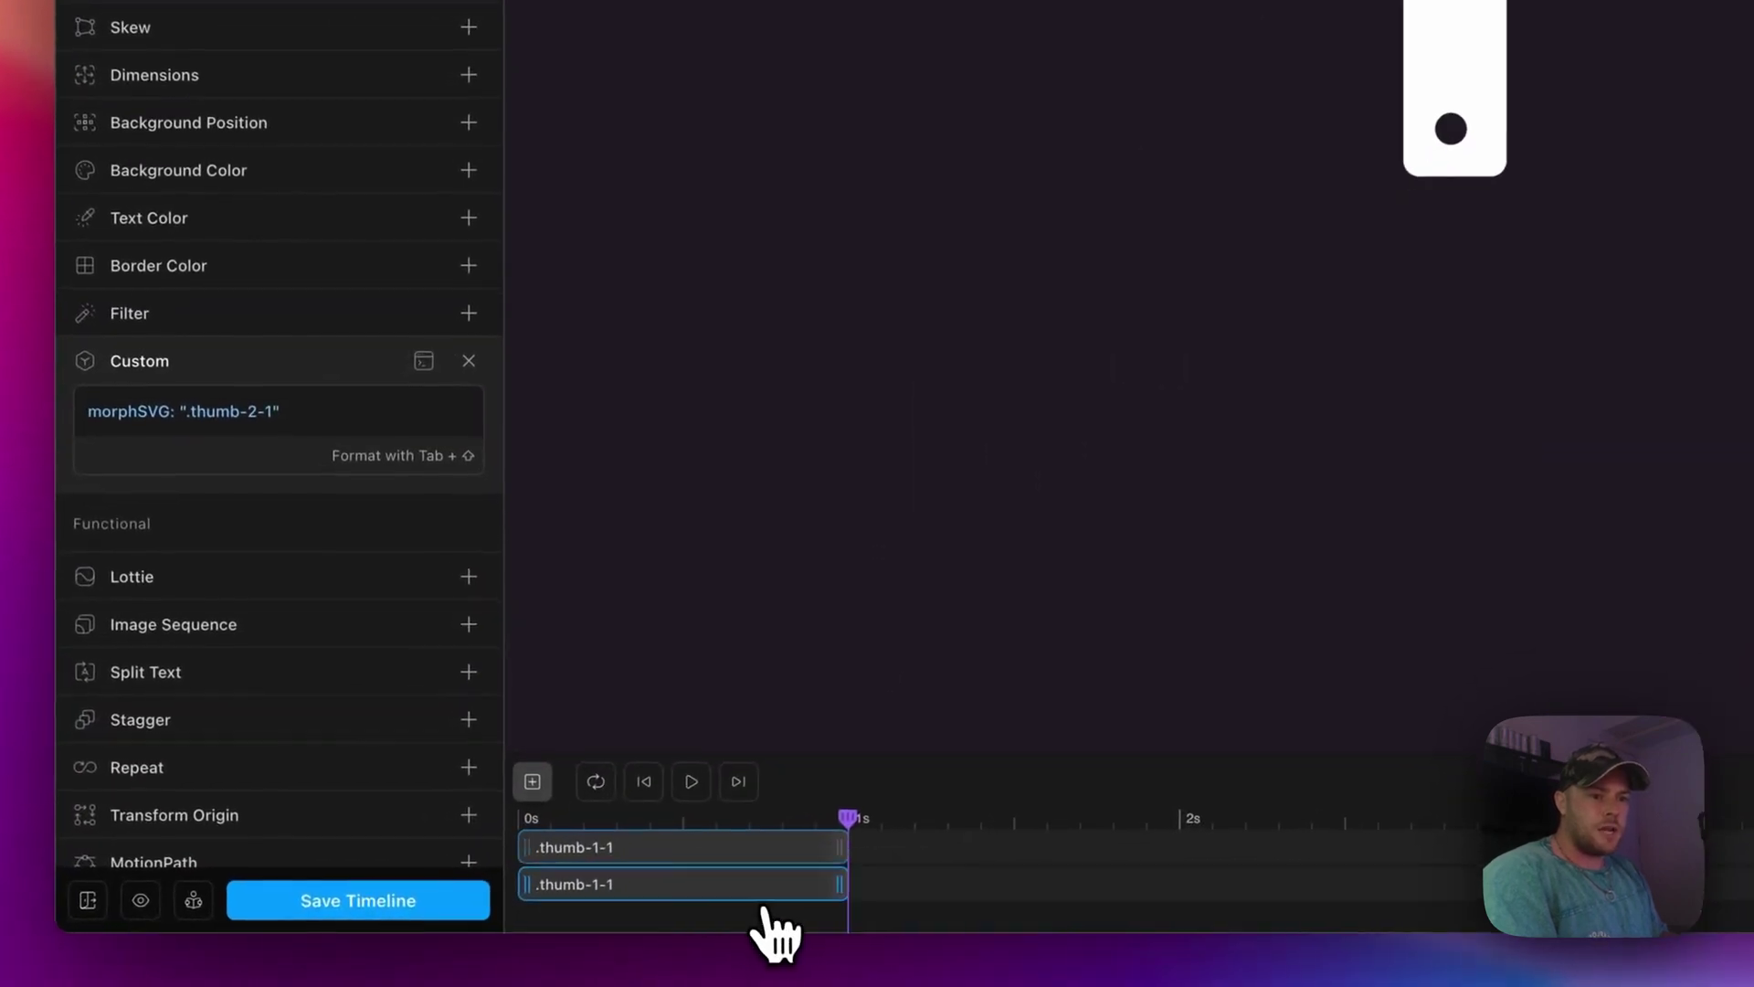
scroll(293, 420, "up", 5)
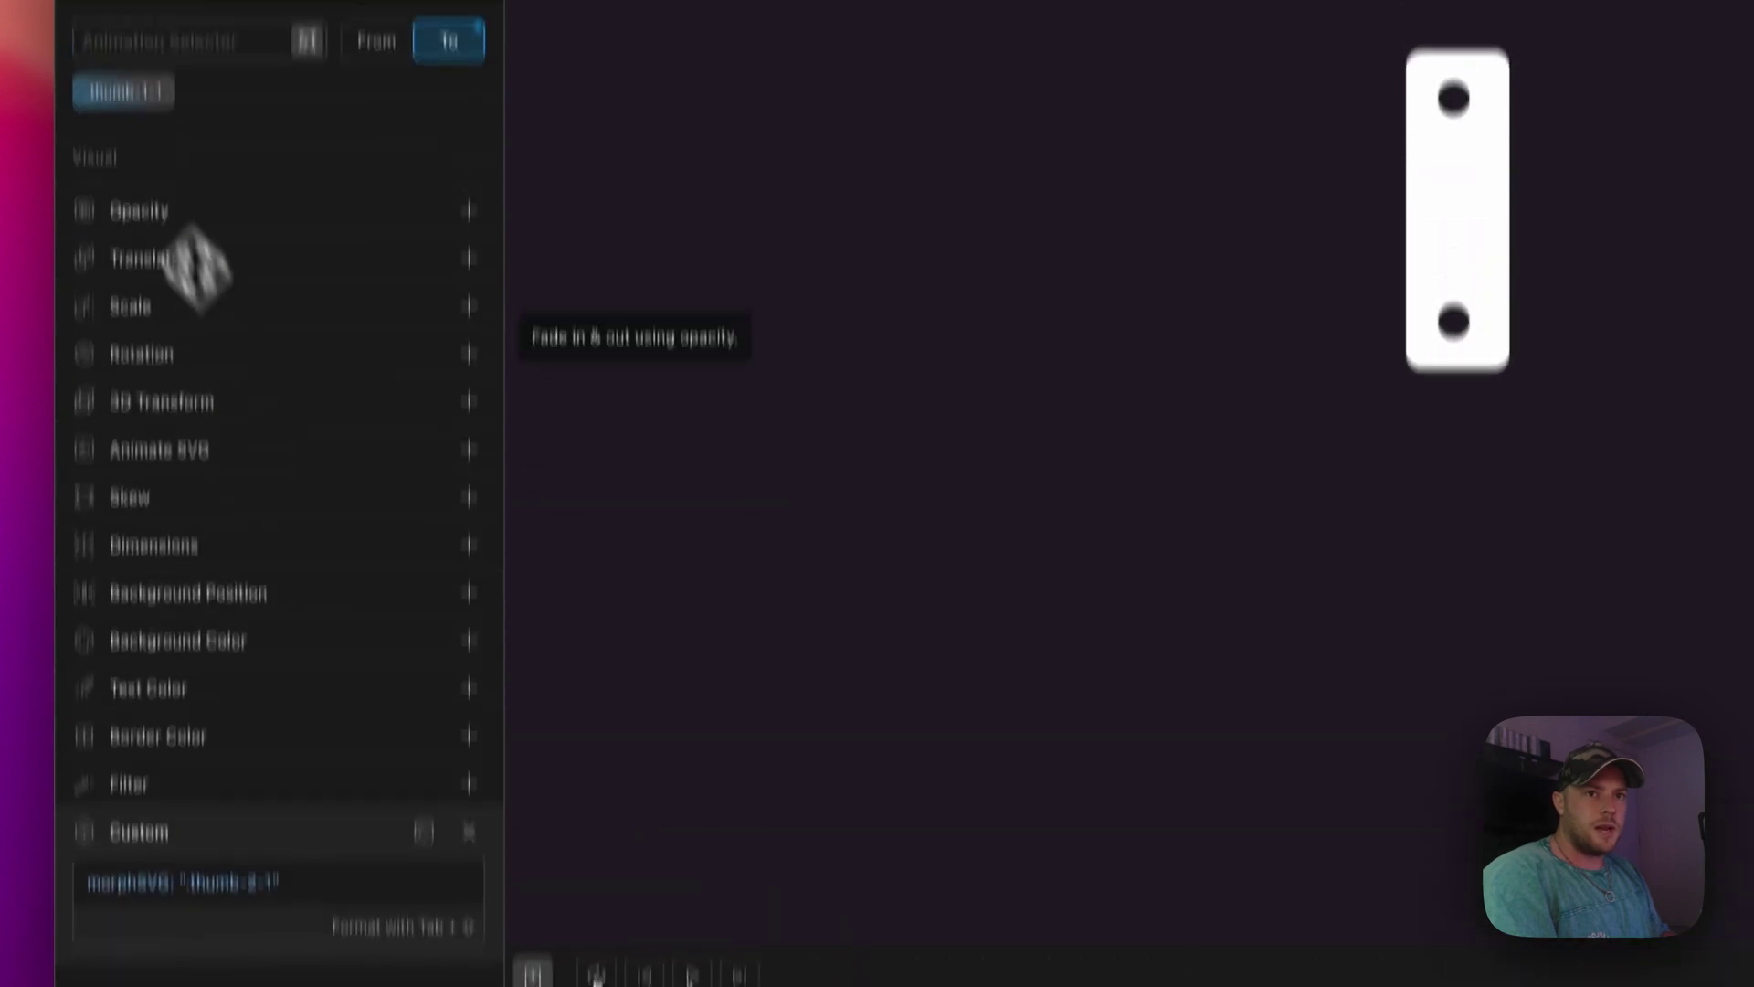
left_click(128, 91)
left_click(142, 259)
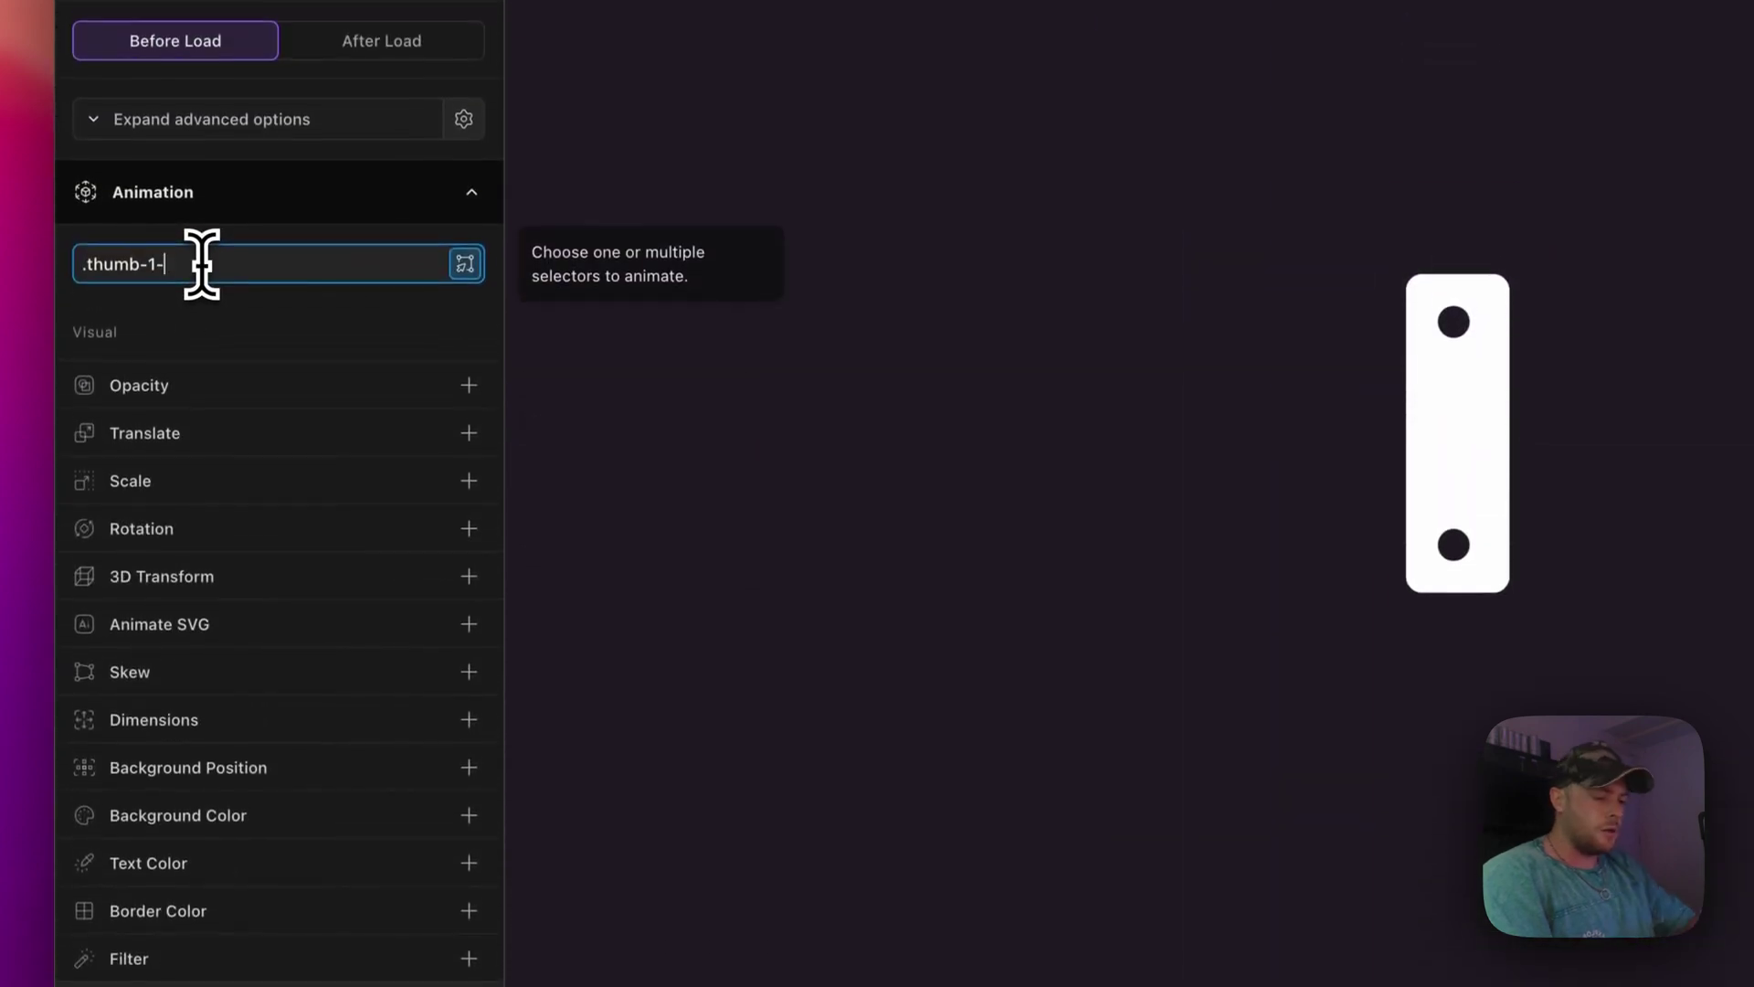
key("BackSpace")
type("2")
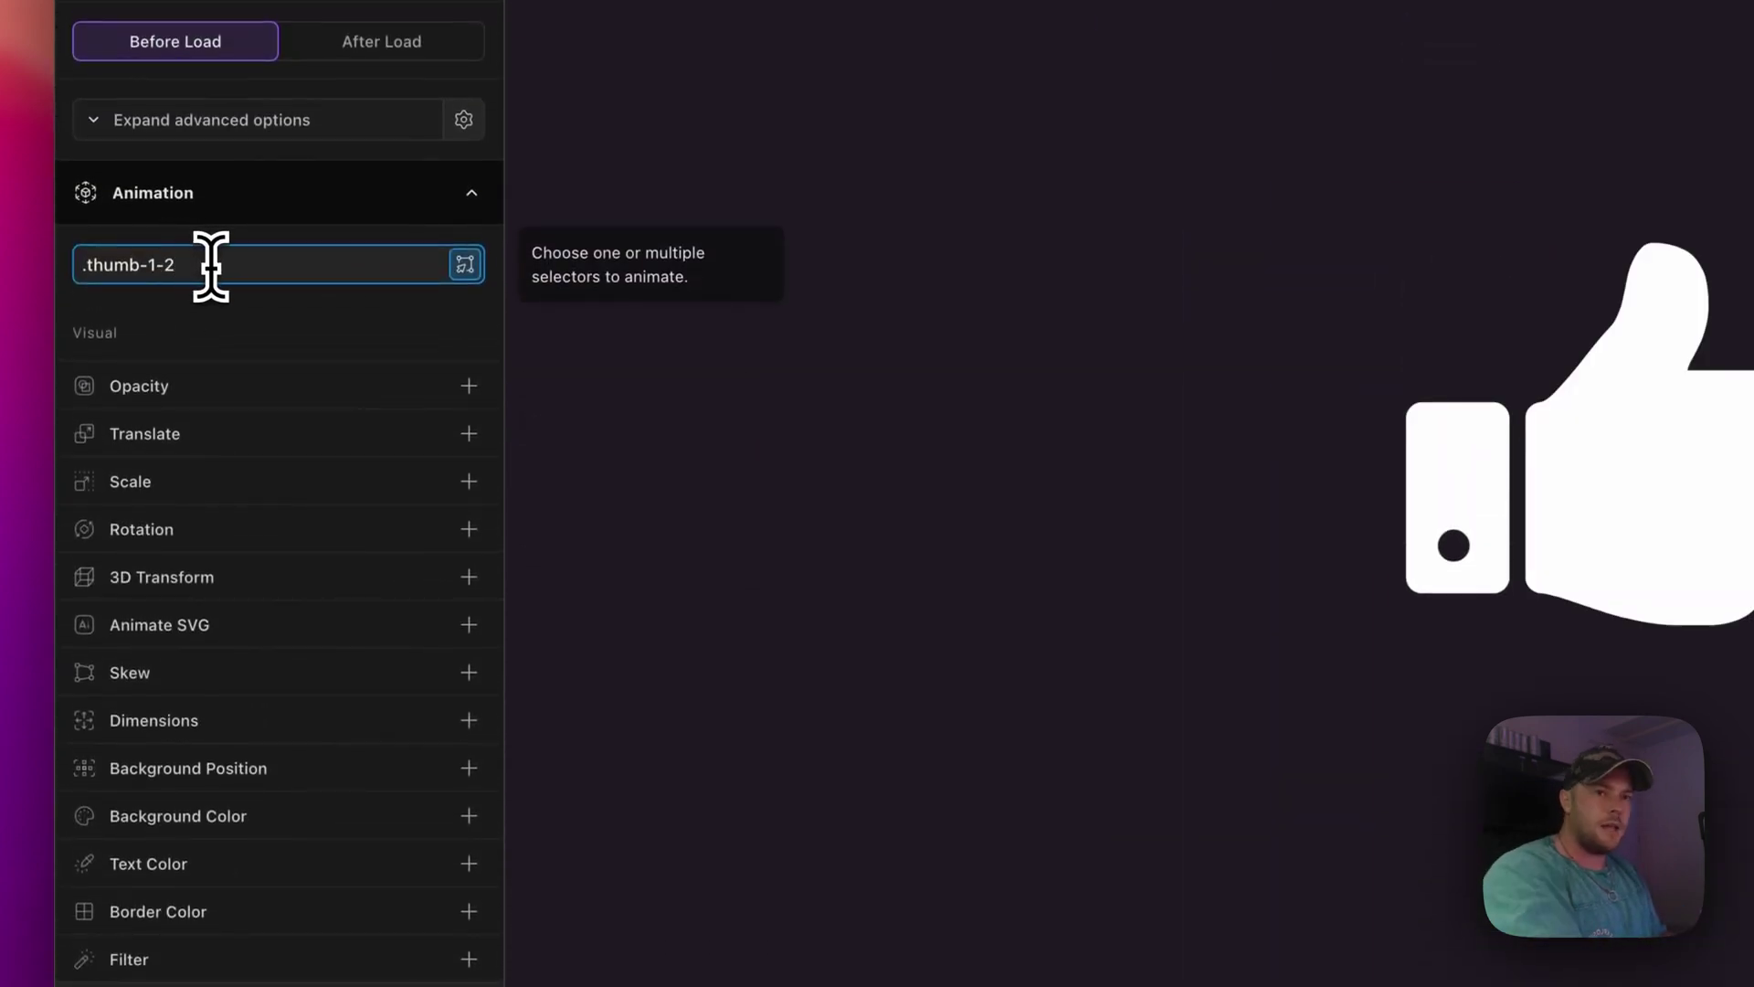
key("Return")
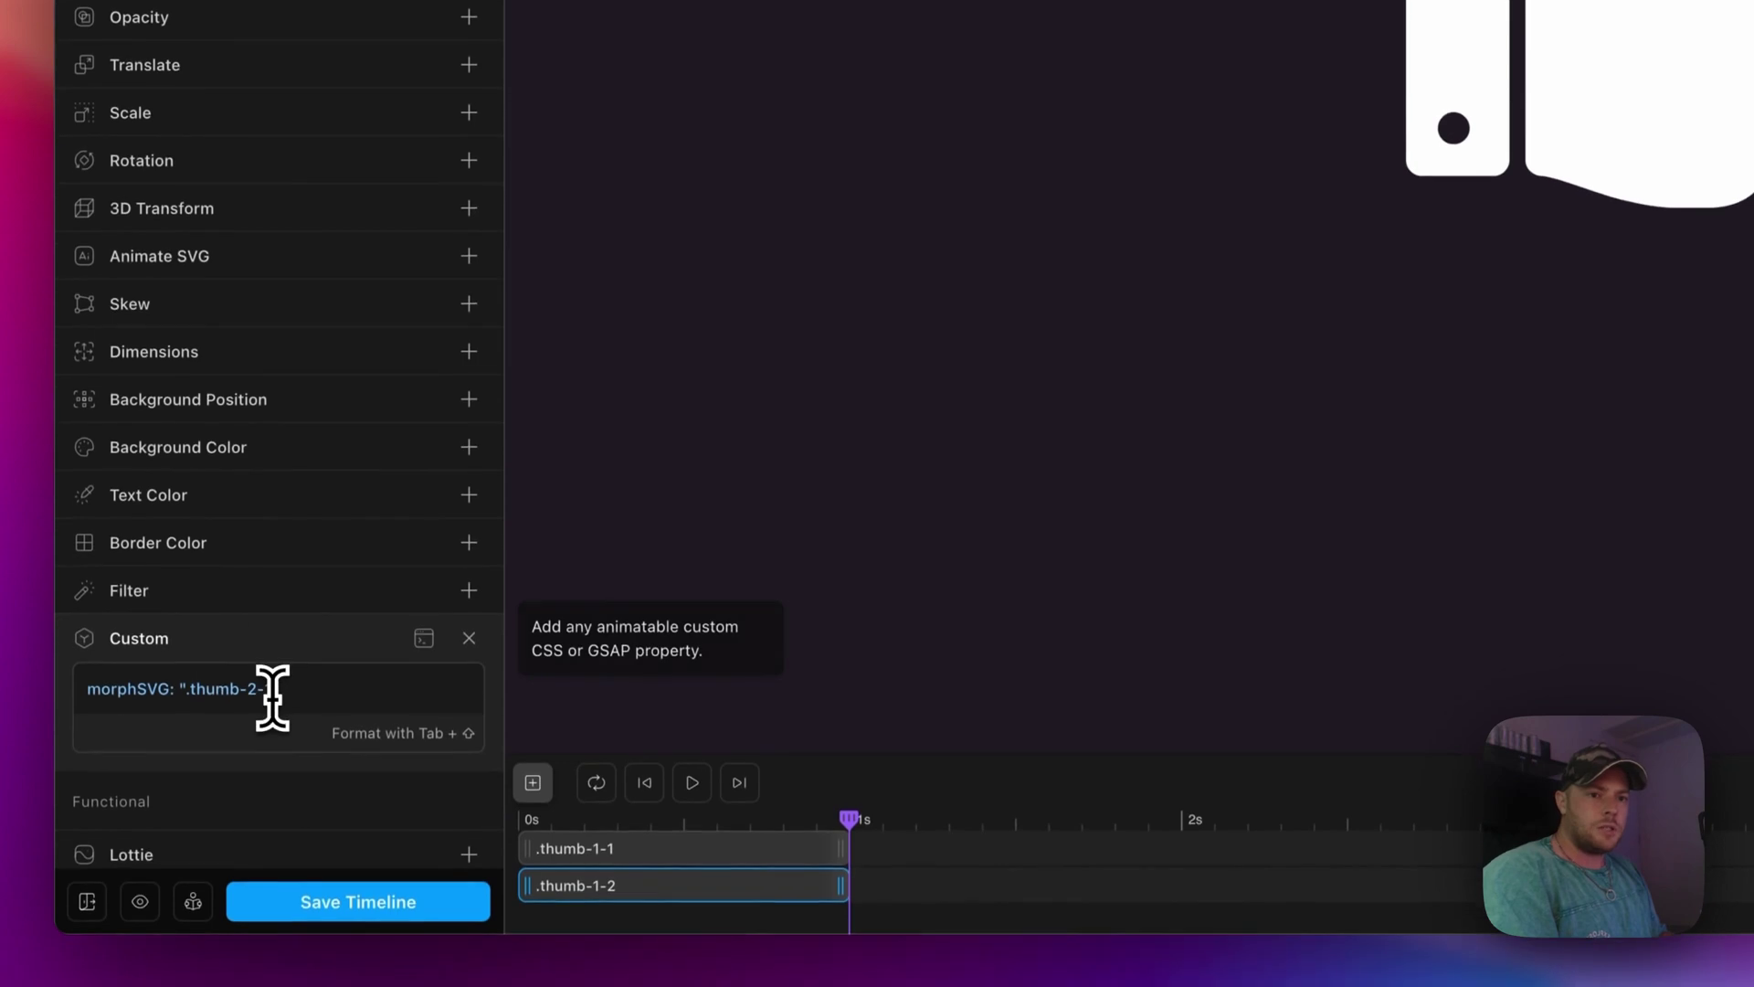
Set the .thumb-1-2 animation's custom property to morphSVG: ".thumb-2-2" and play the timeline to preview both morphs.
type("1")
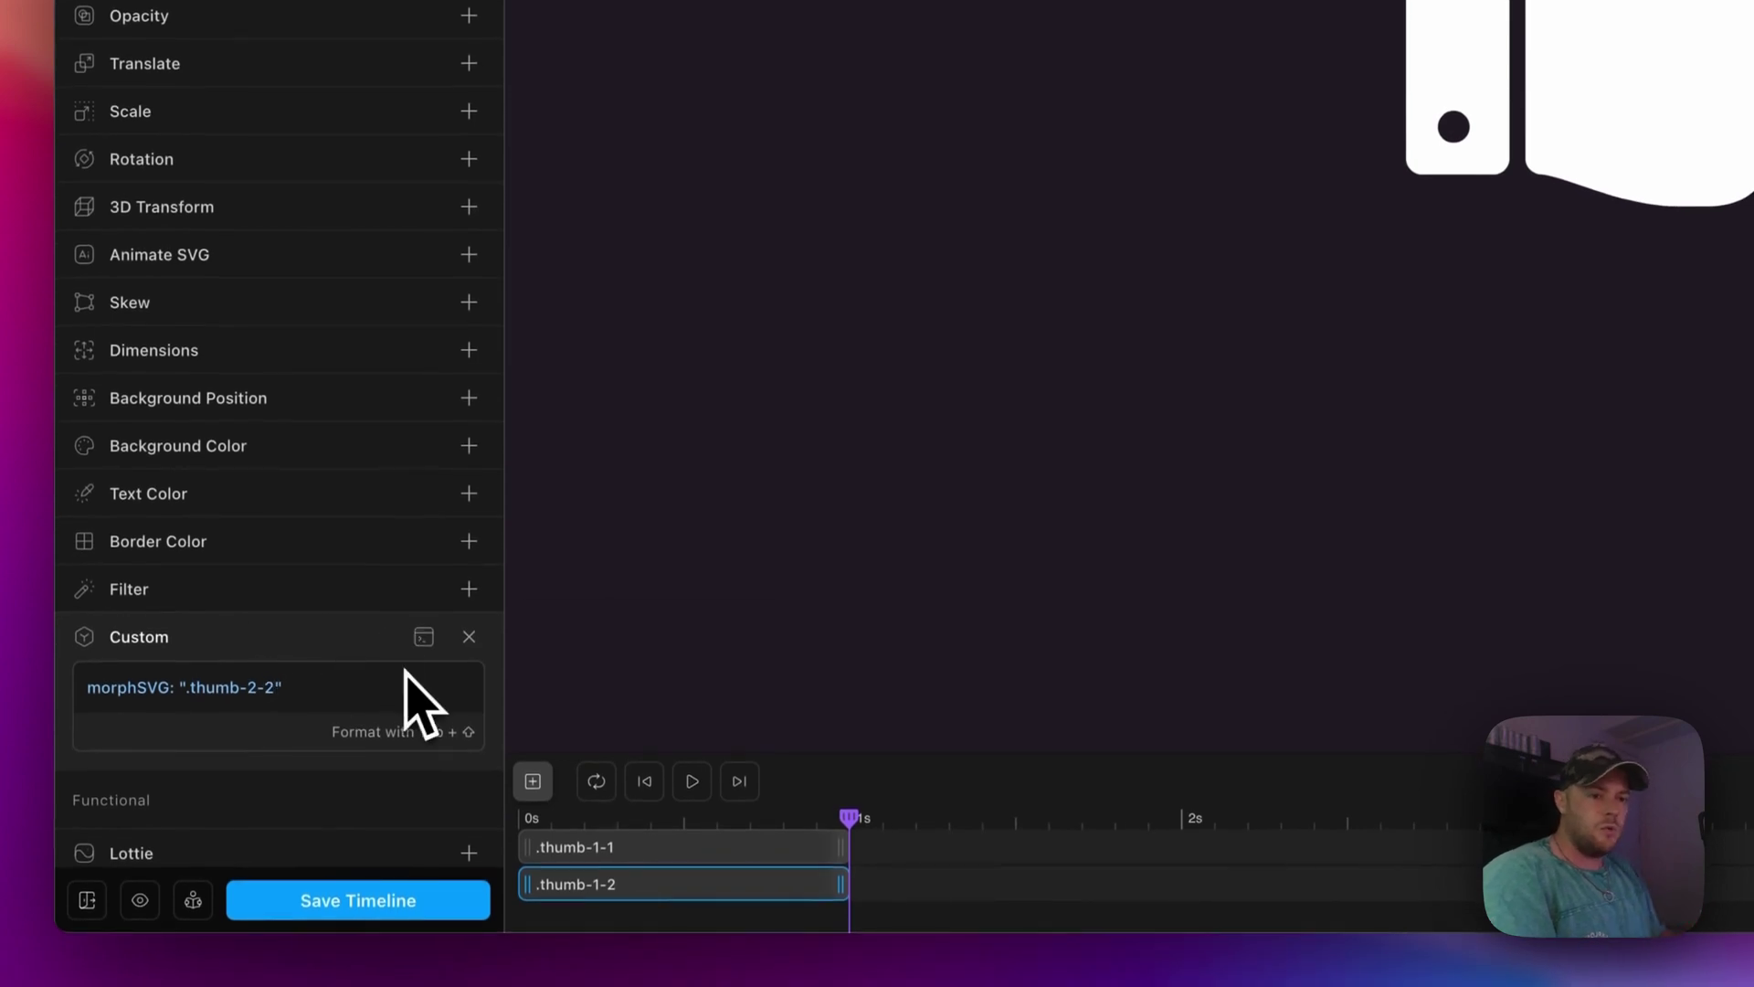
left_click(692, 781)
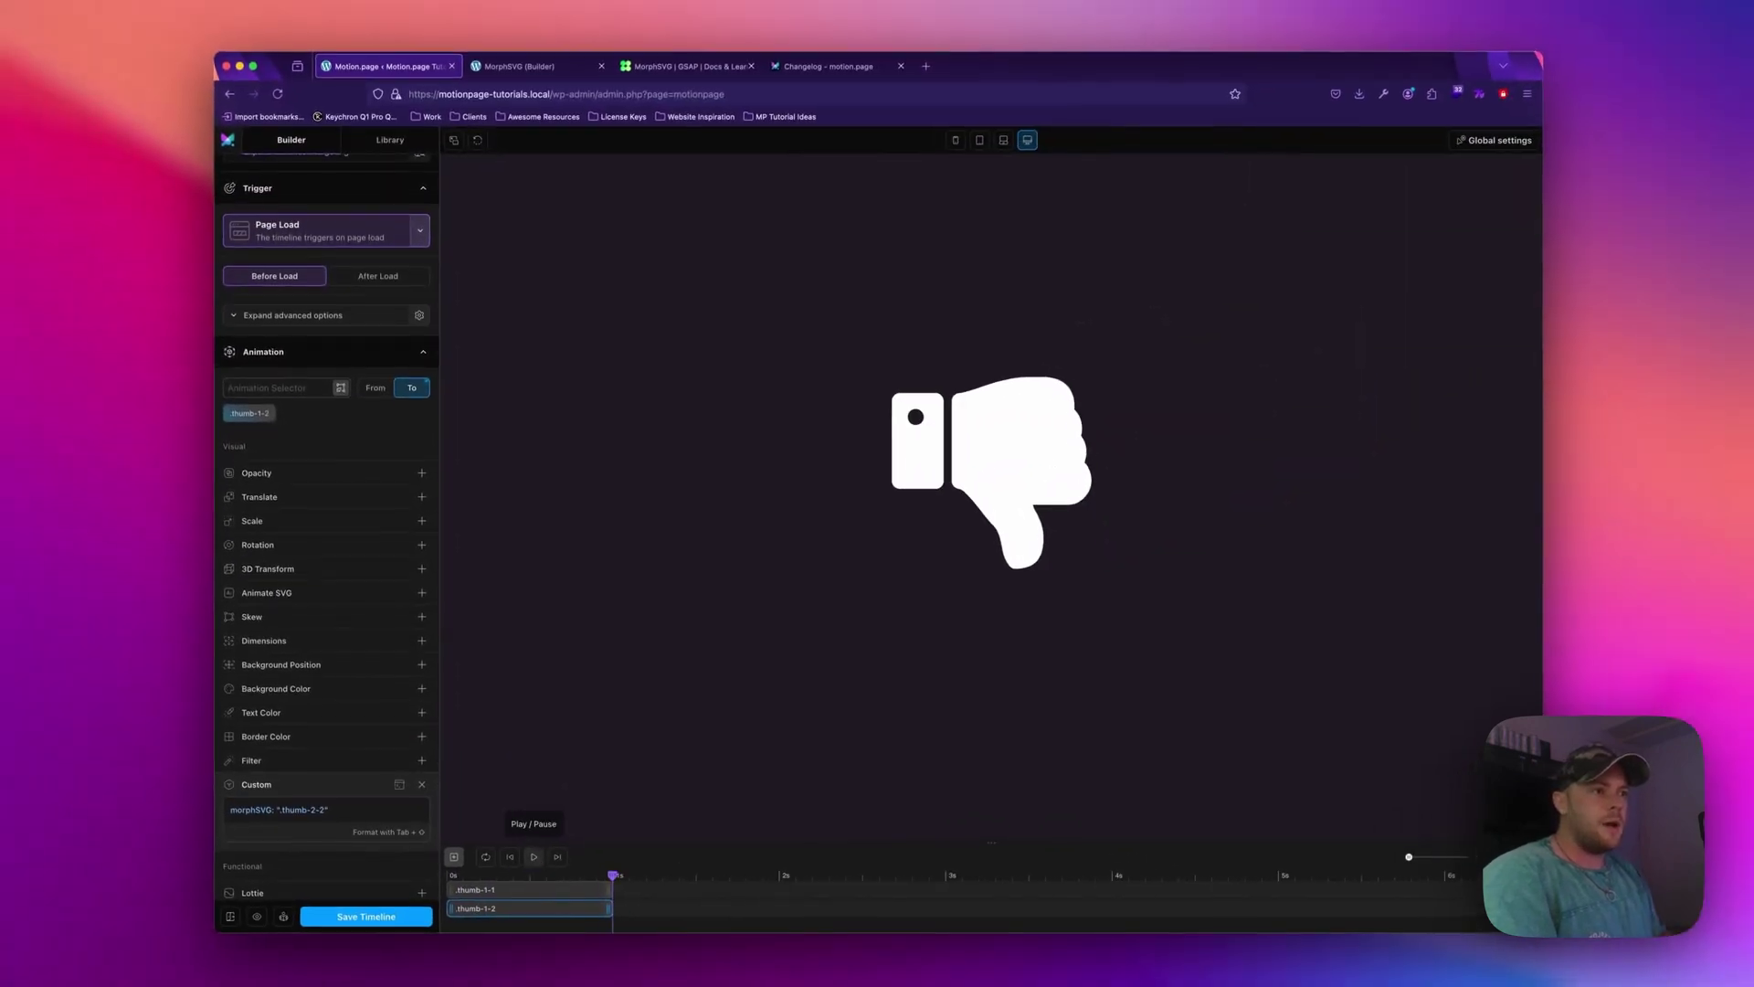
left_click(534, 857)
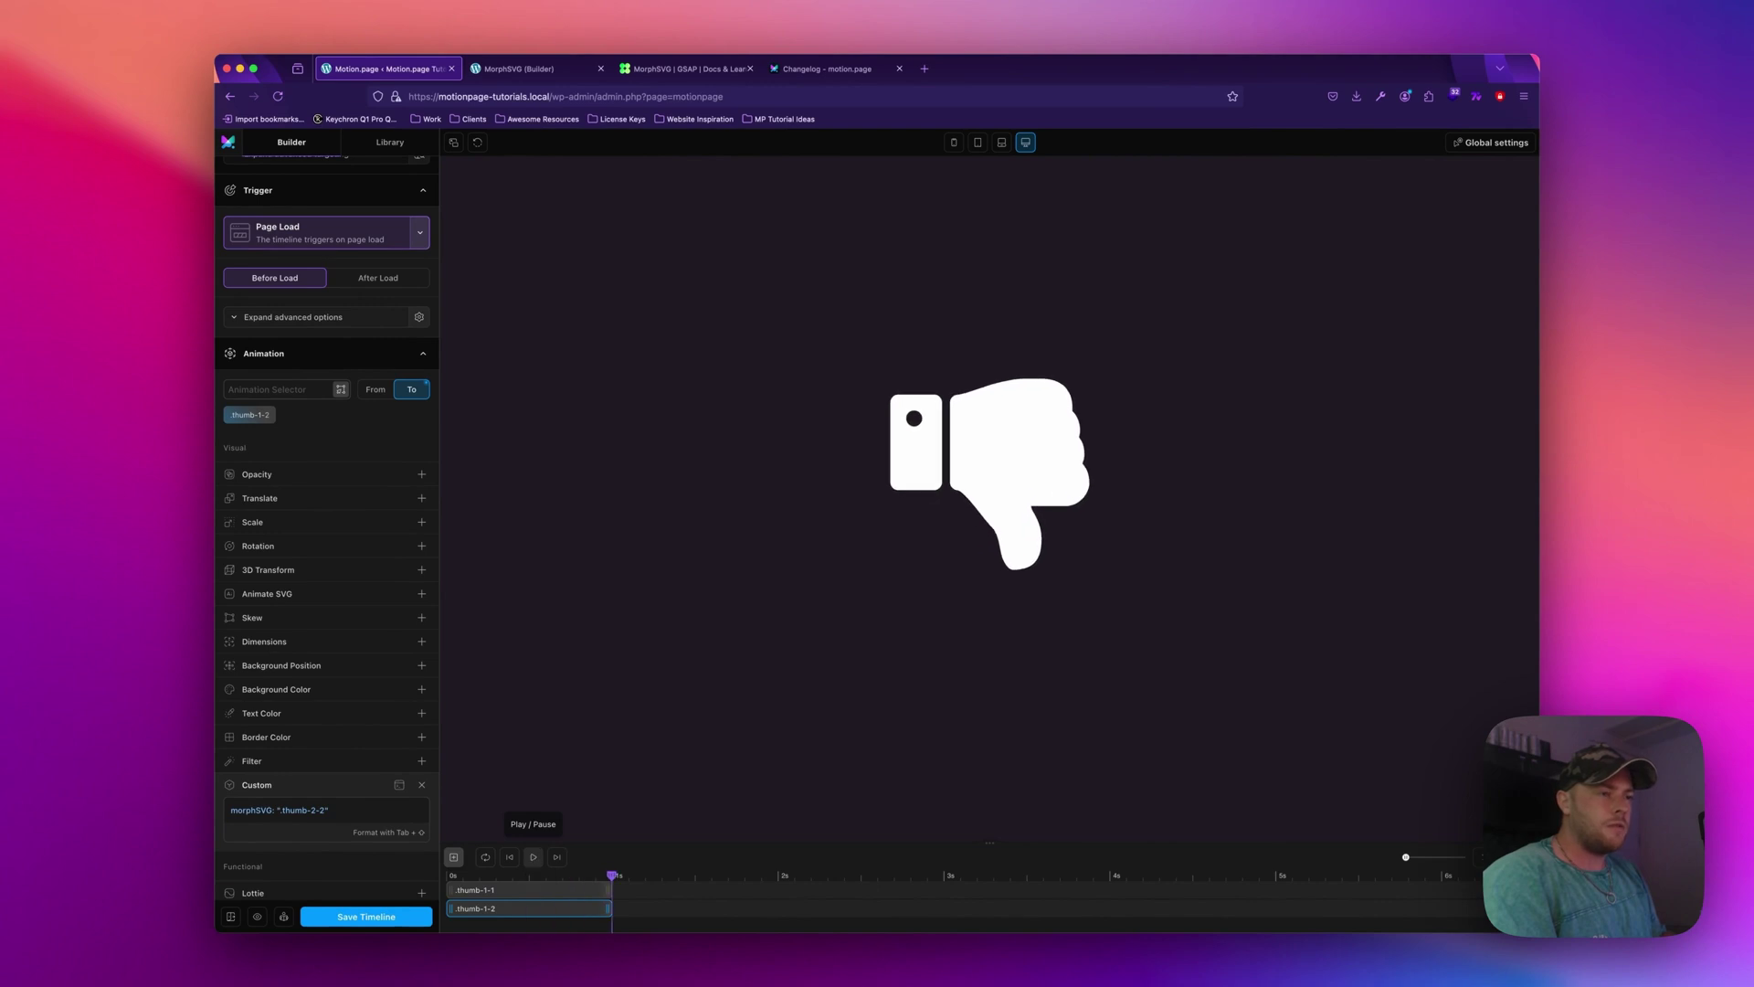
left_click(533, 856)
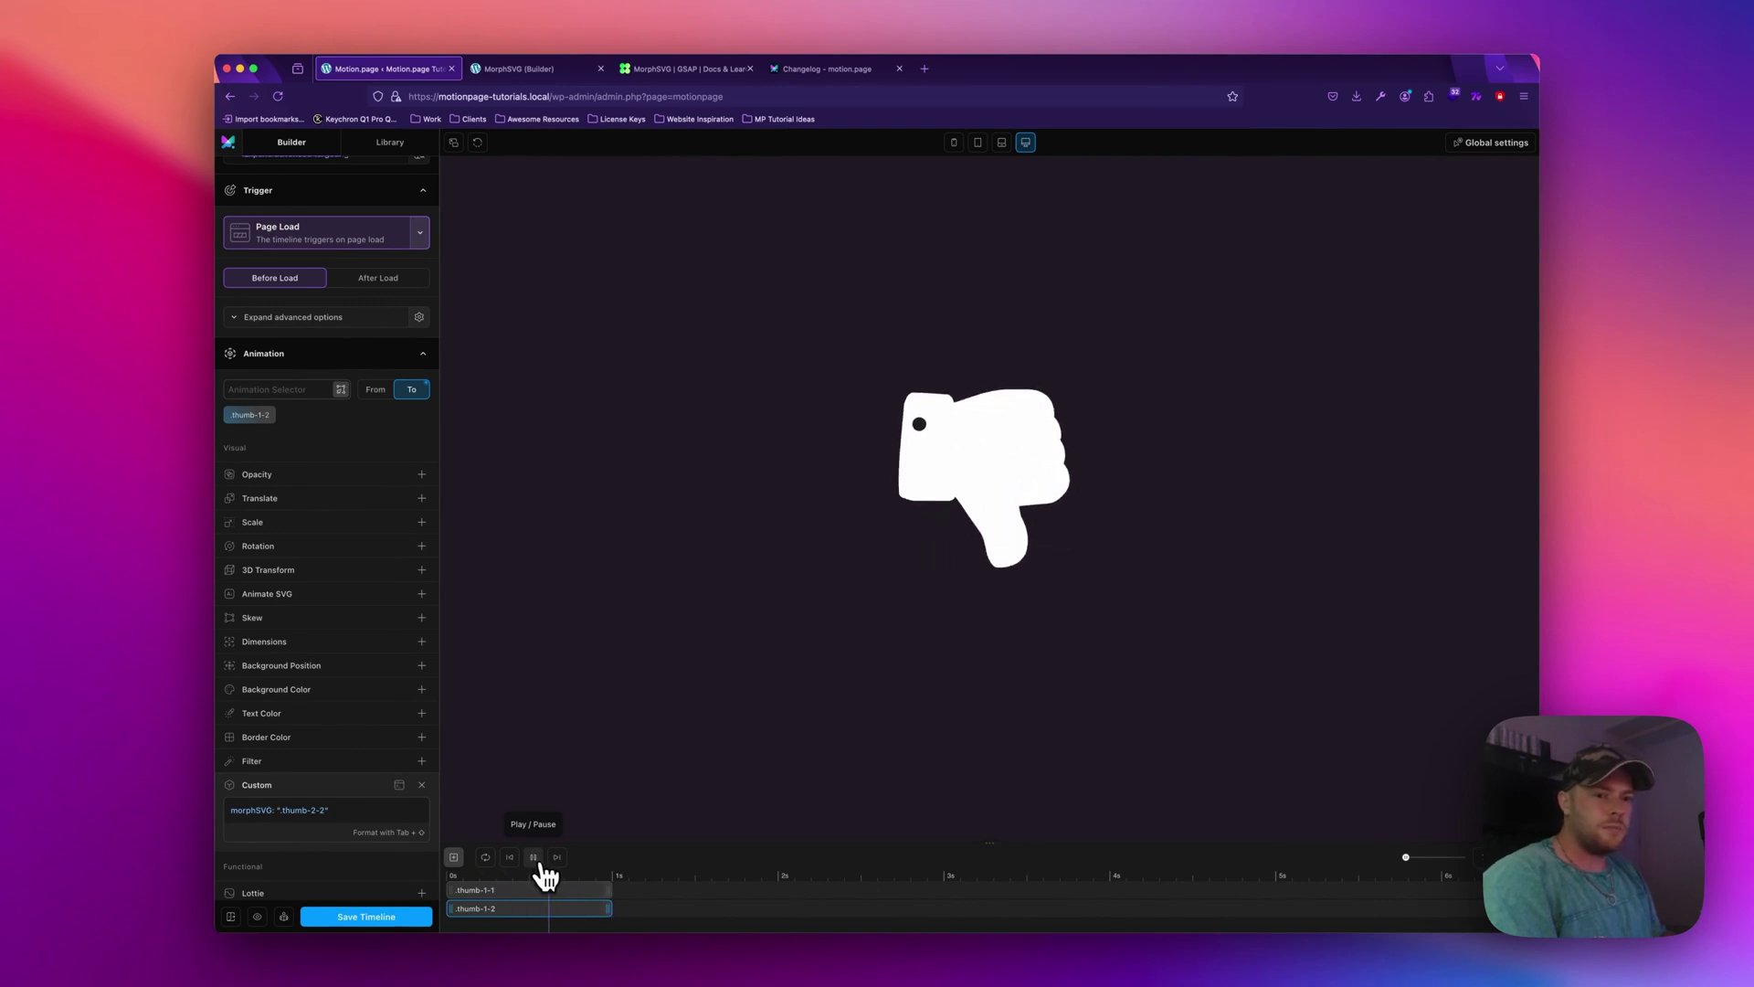
Change the timeline's trigger to ScrollTrigger and scroll the page to check the thumb against the start and end markers.
scroll(769, 649, "up", 2)
scroll(768, 663, "up", 2)
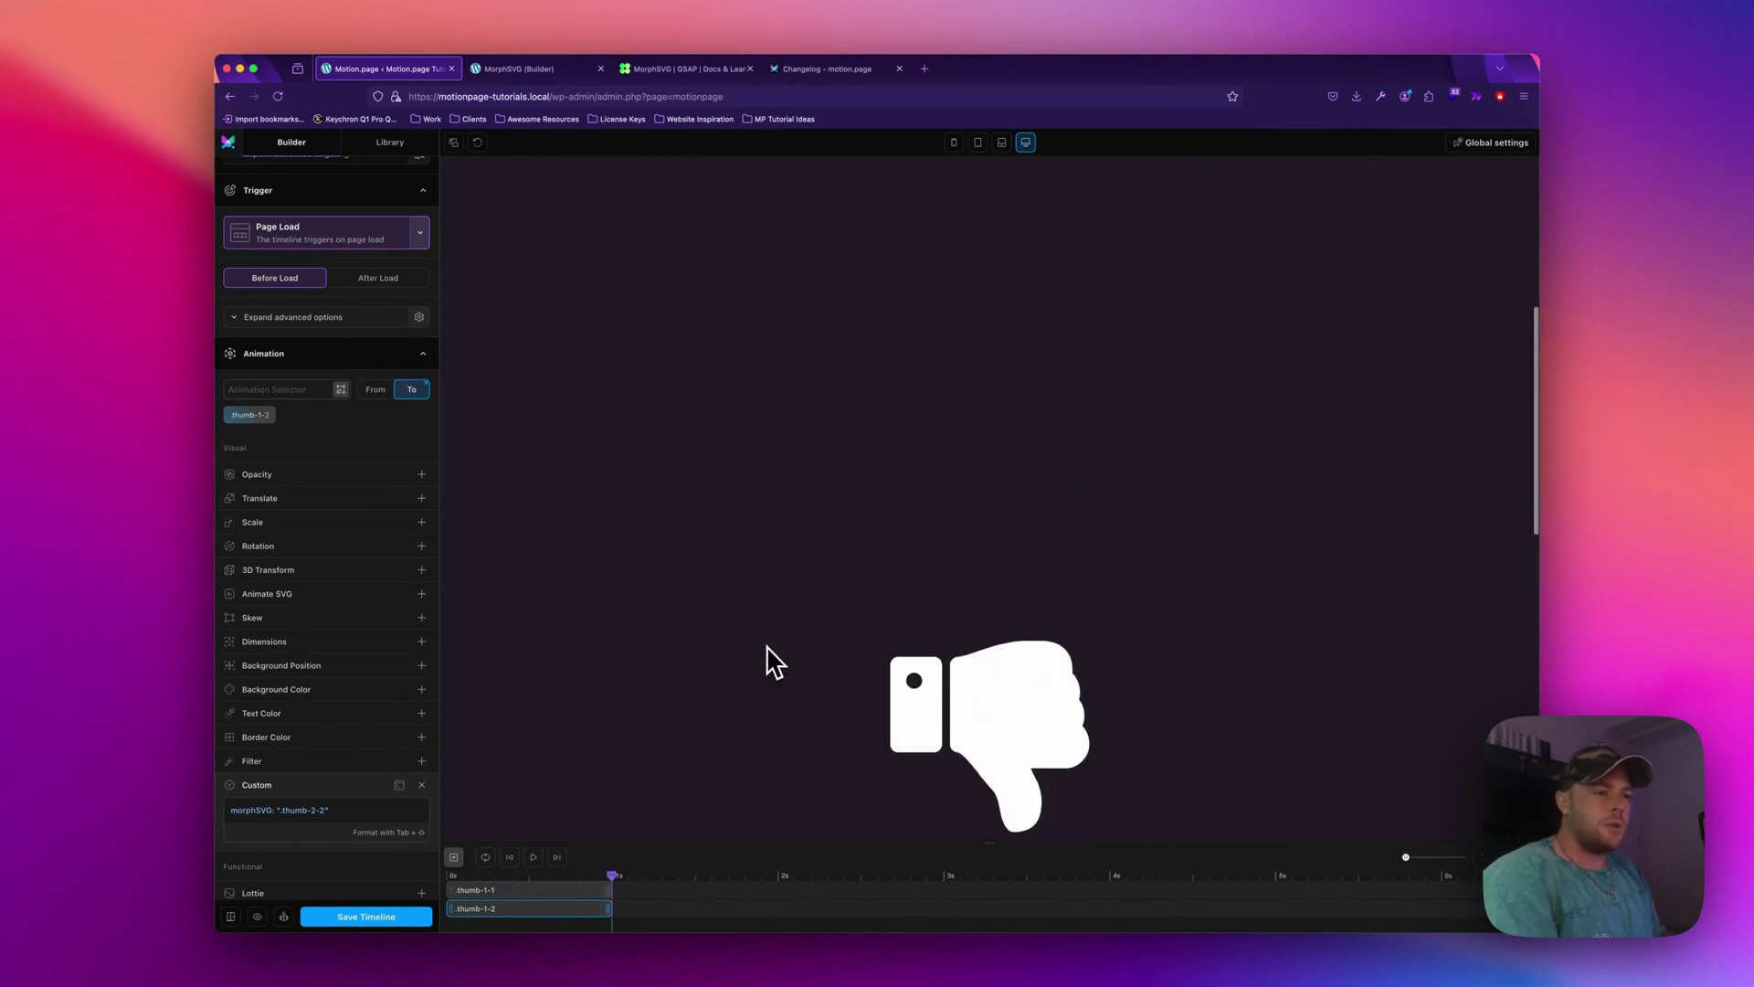
scroll(775, 662, "up", 2)
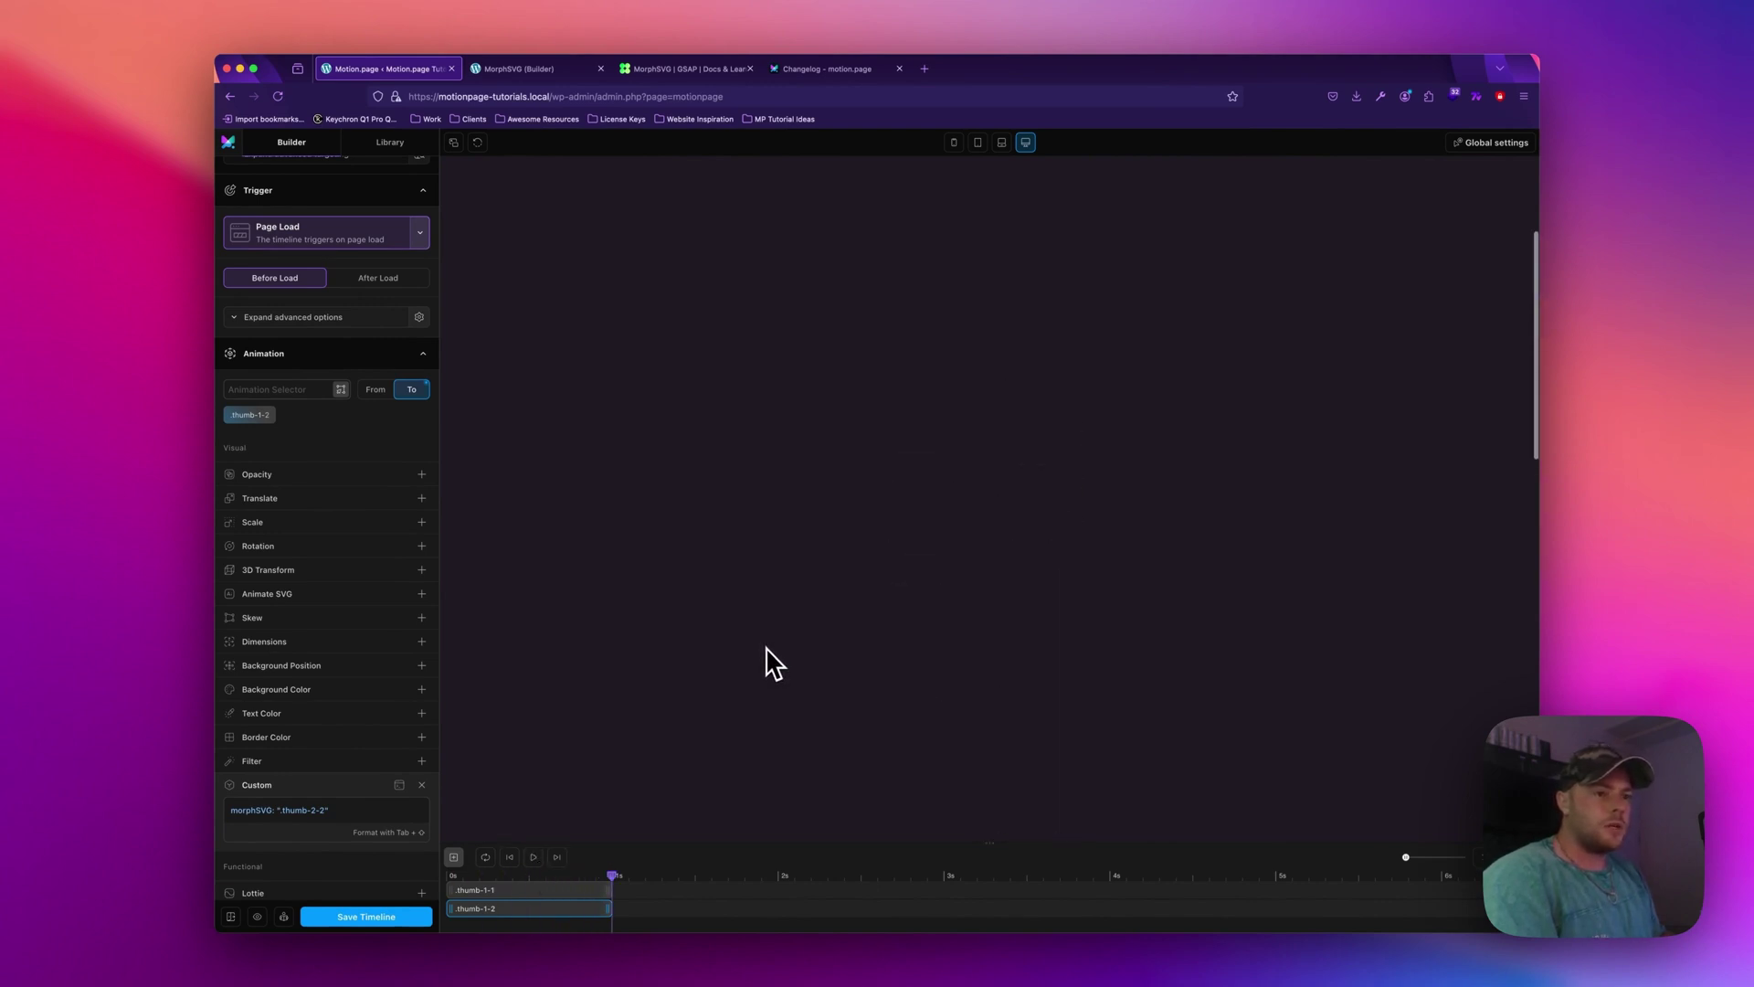
left_click(333, 243)
left_click(285, 285)
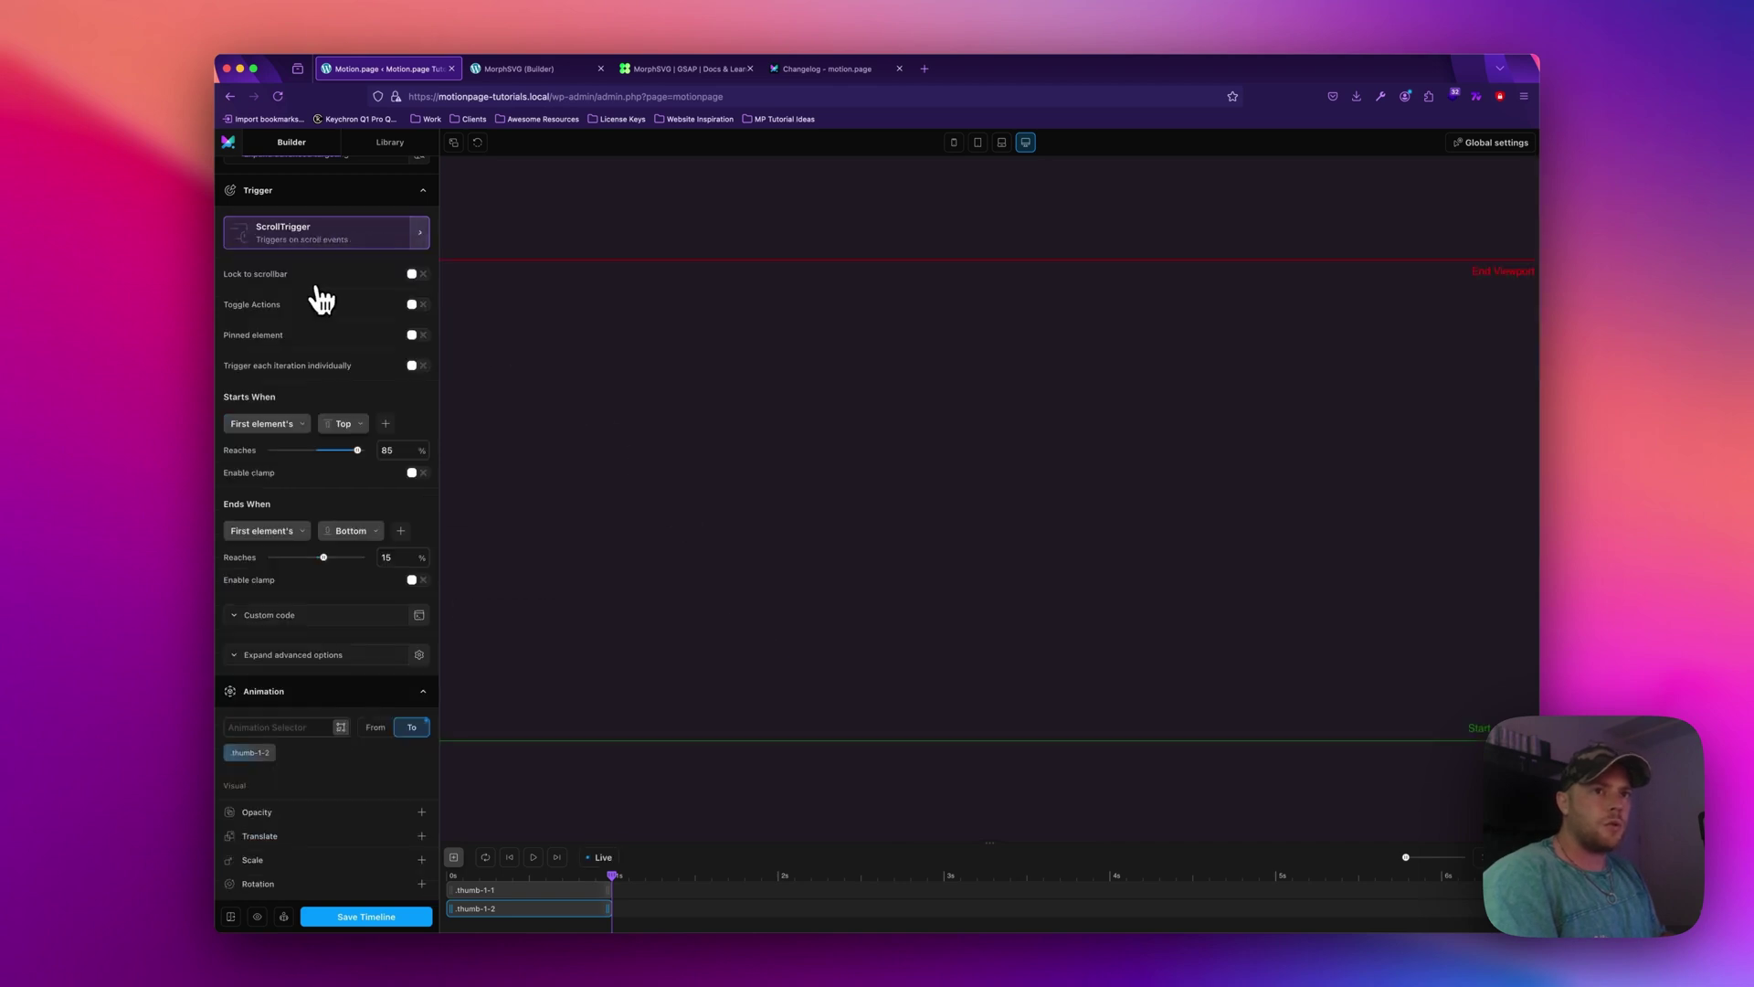
scroll(704, 474, "down", 3)
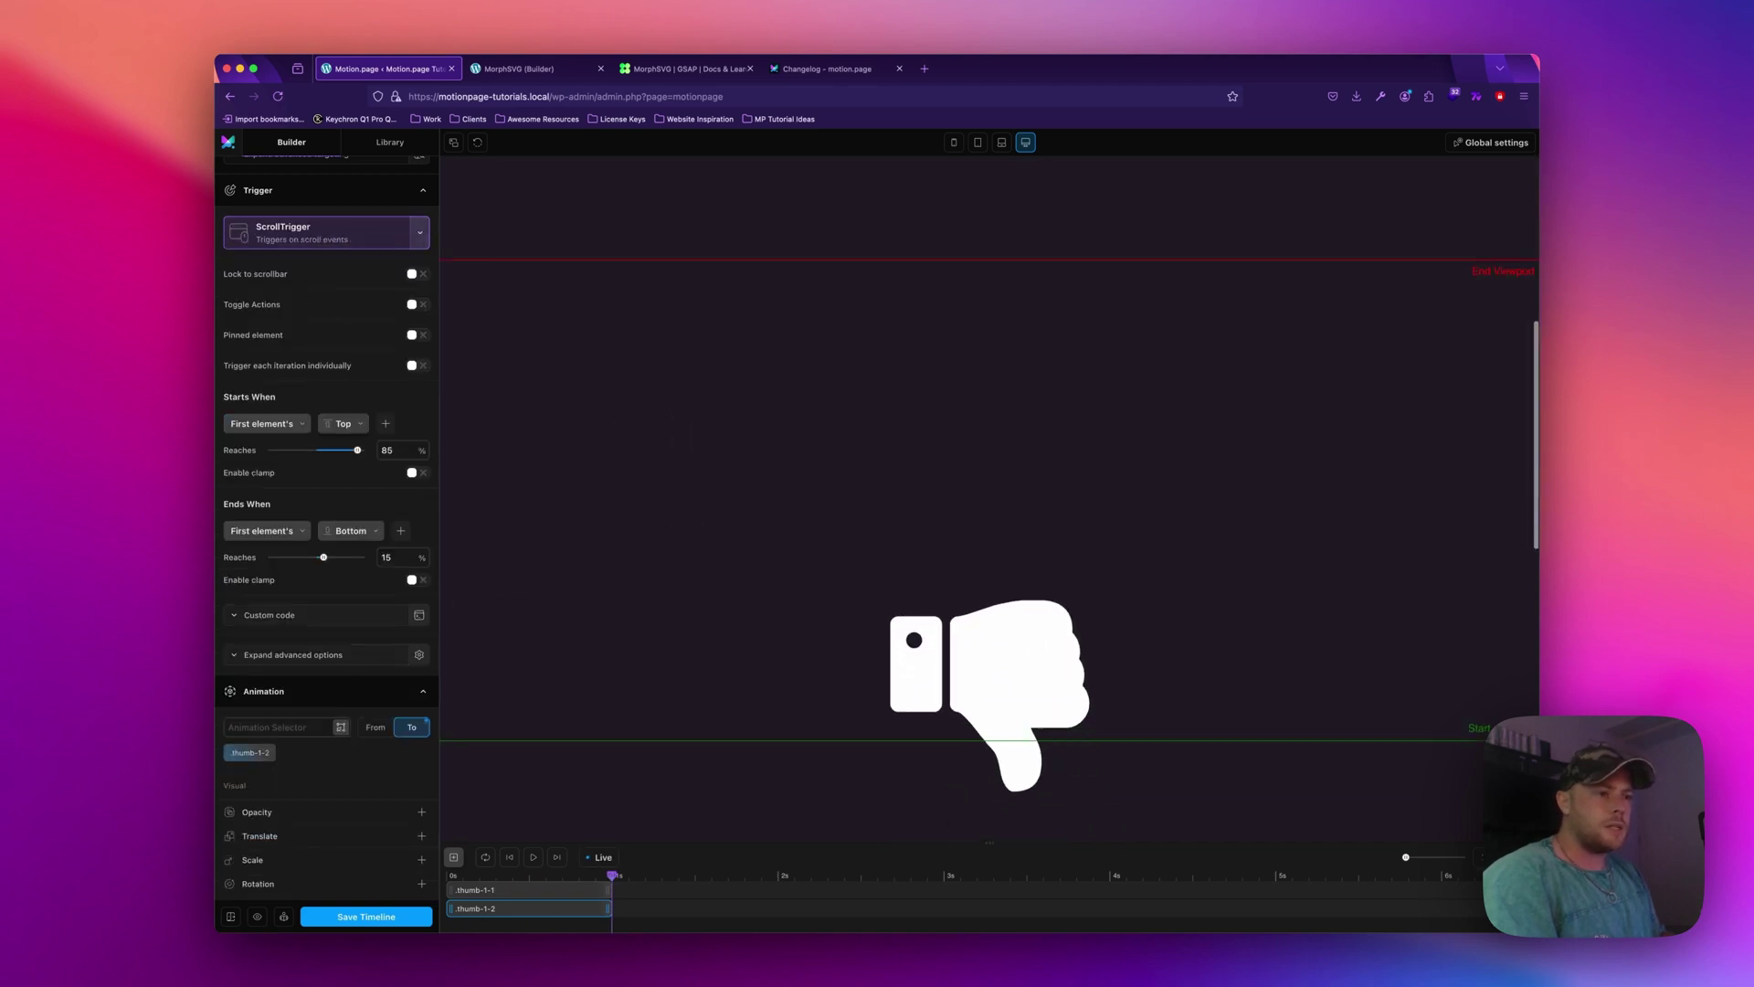
scroll(704, 475, "up", 5)
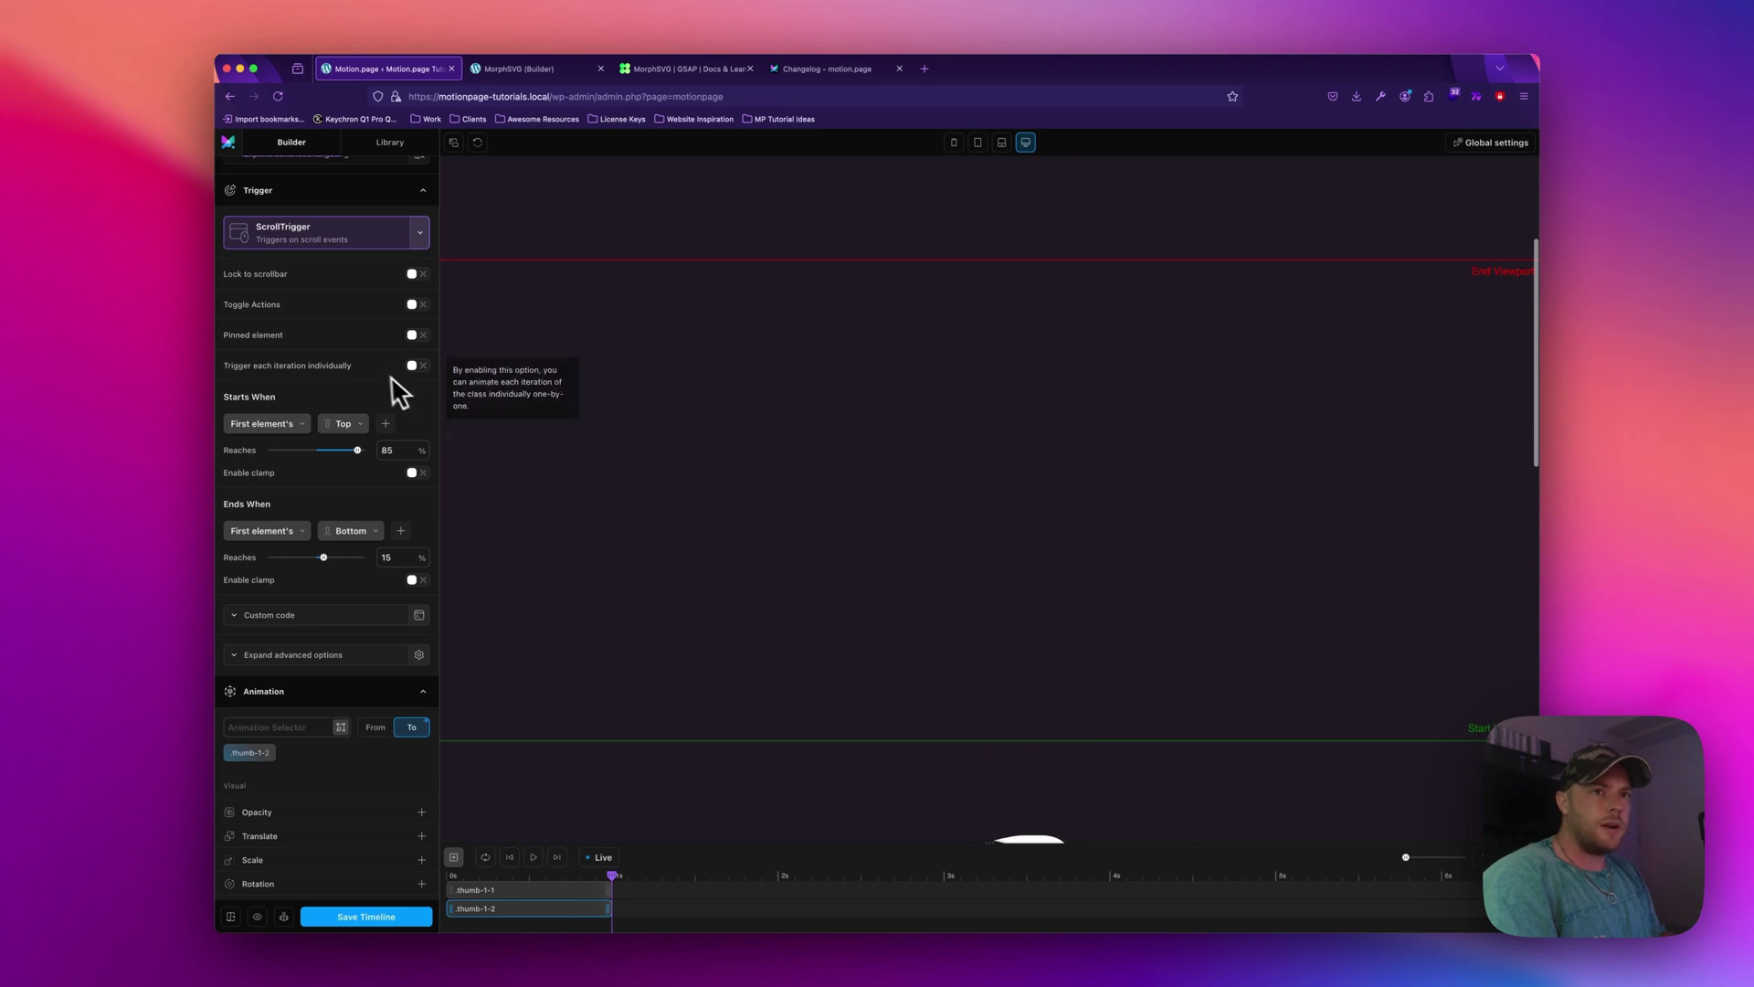
Enable Lock to scrollbar for the ScrollTrigger and scroll the page both ways to preview the morph.
left_click(412, 274)
scroll(757, 561, "down", 5)
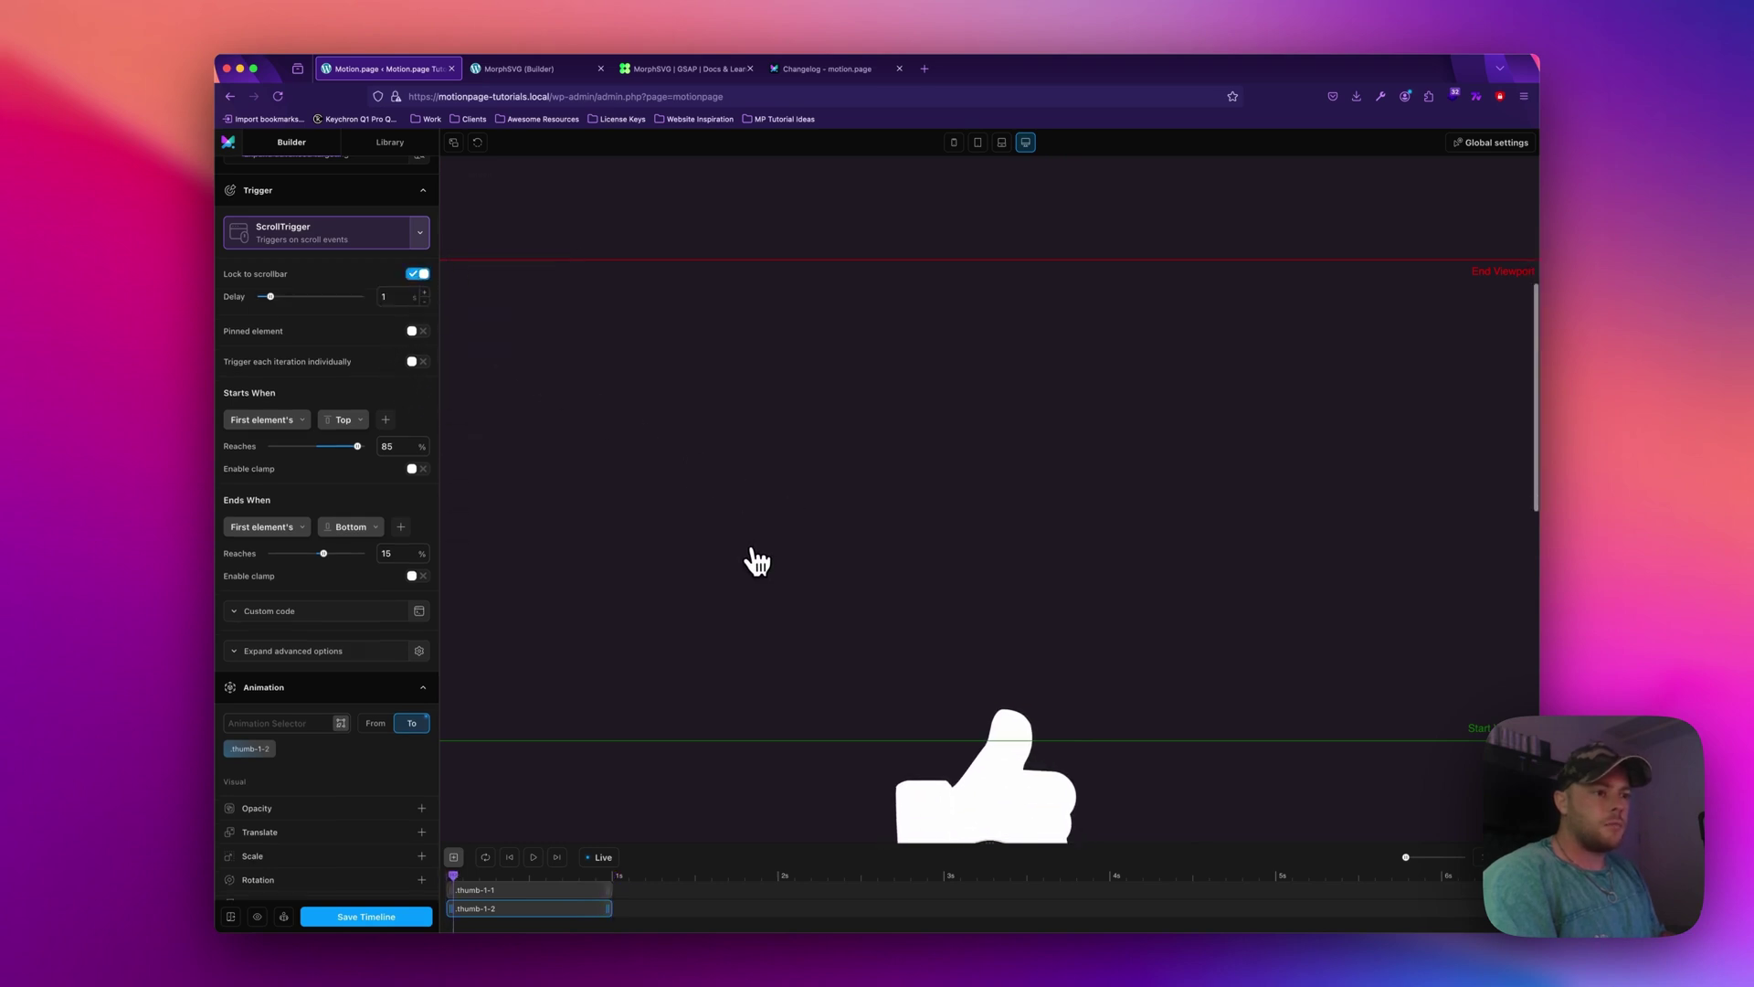
scroll(756, 561, "down", 6)
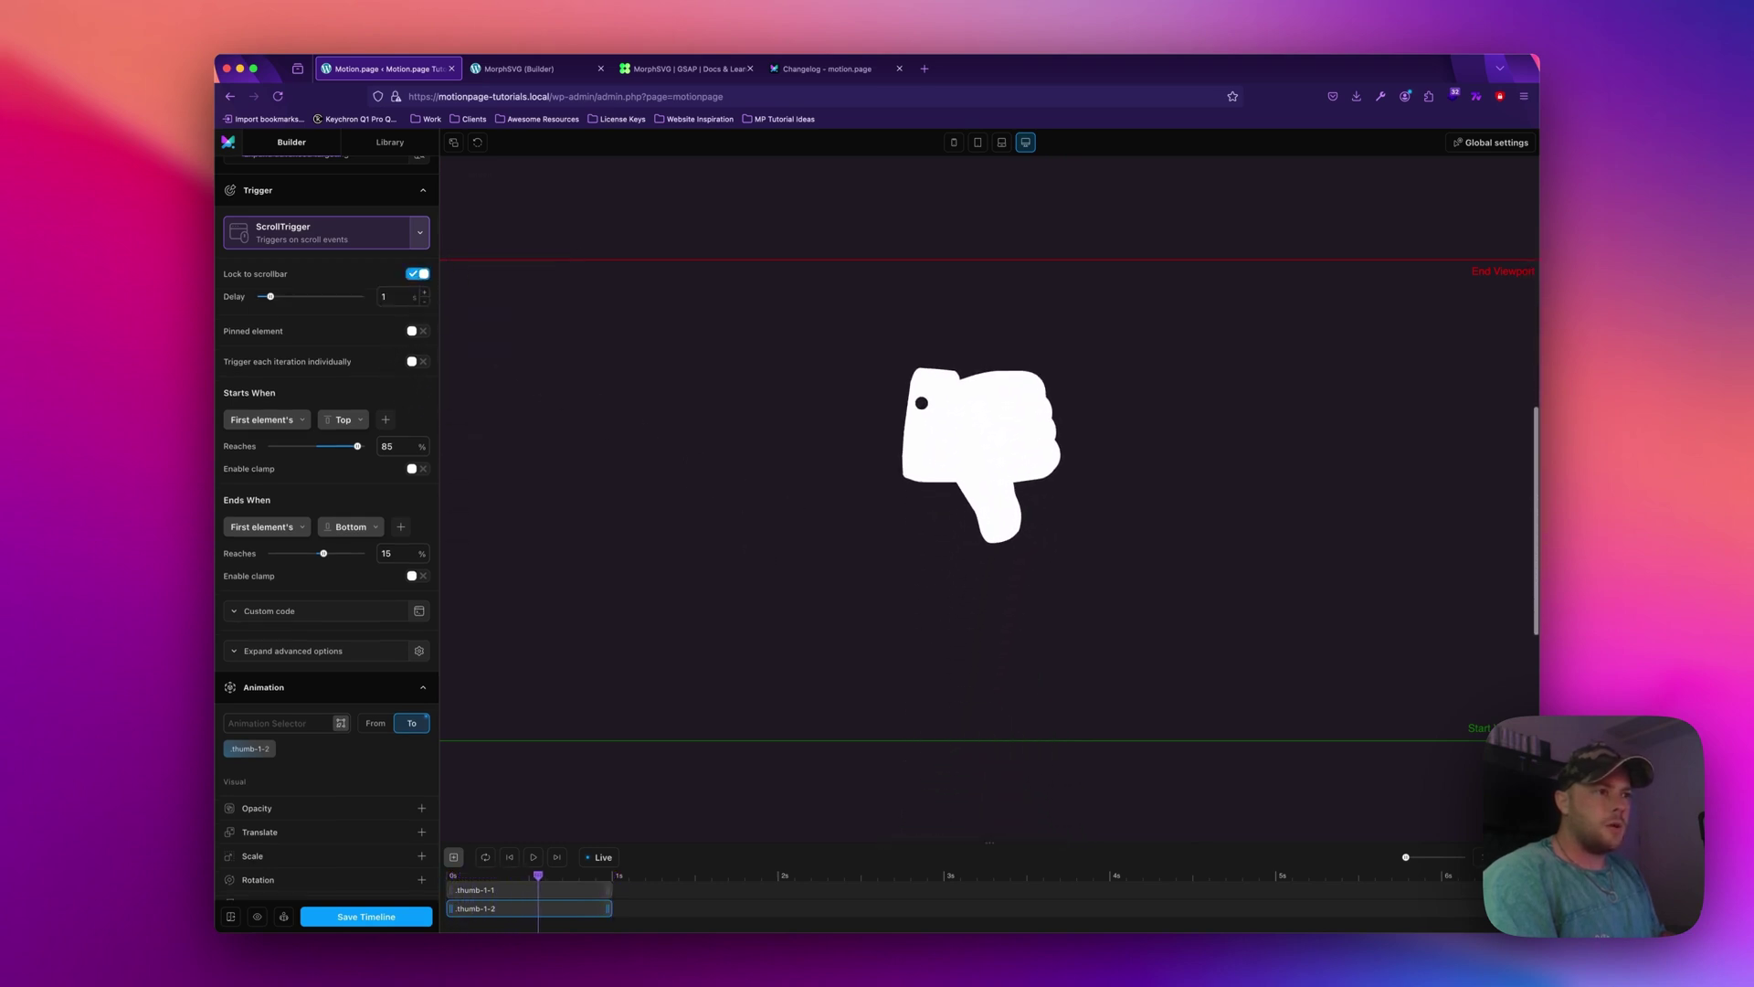
scroll(757, 561, "up", 10)
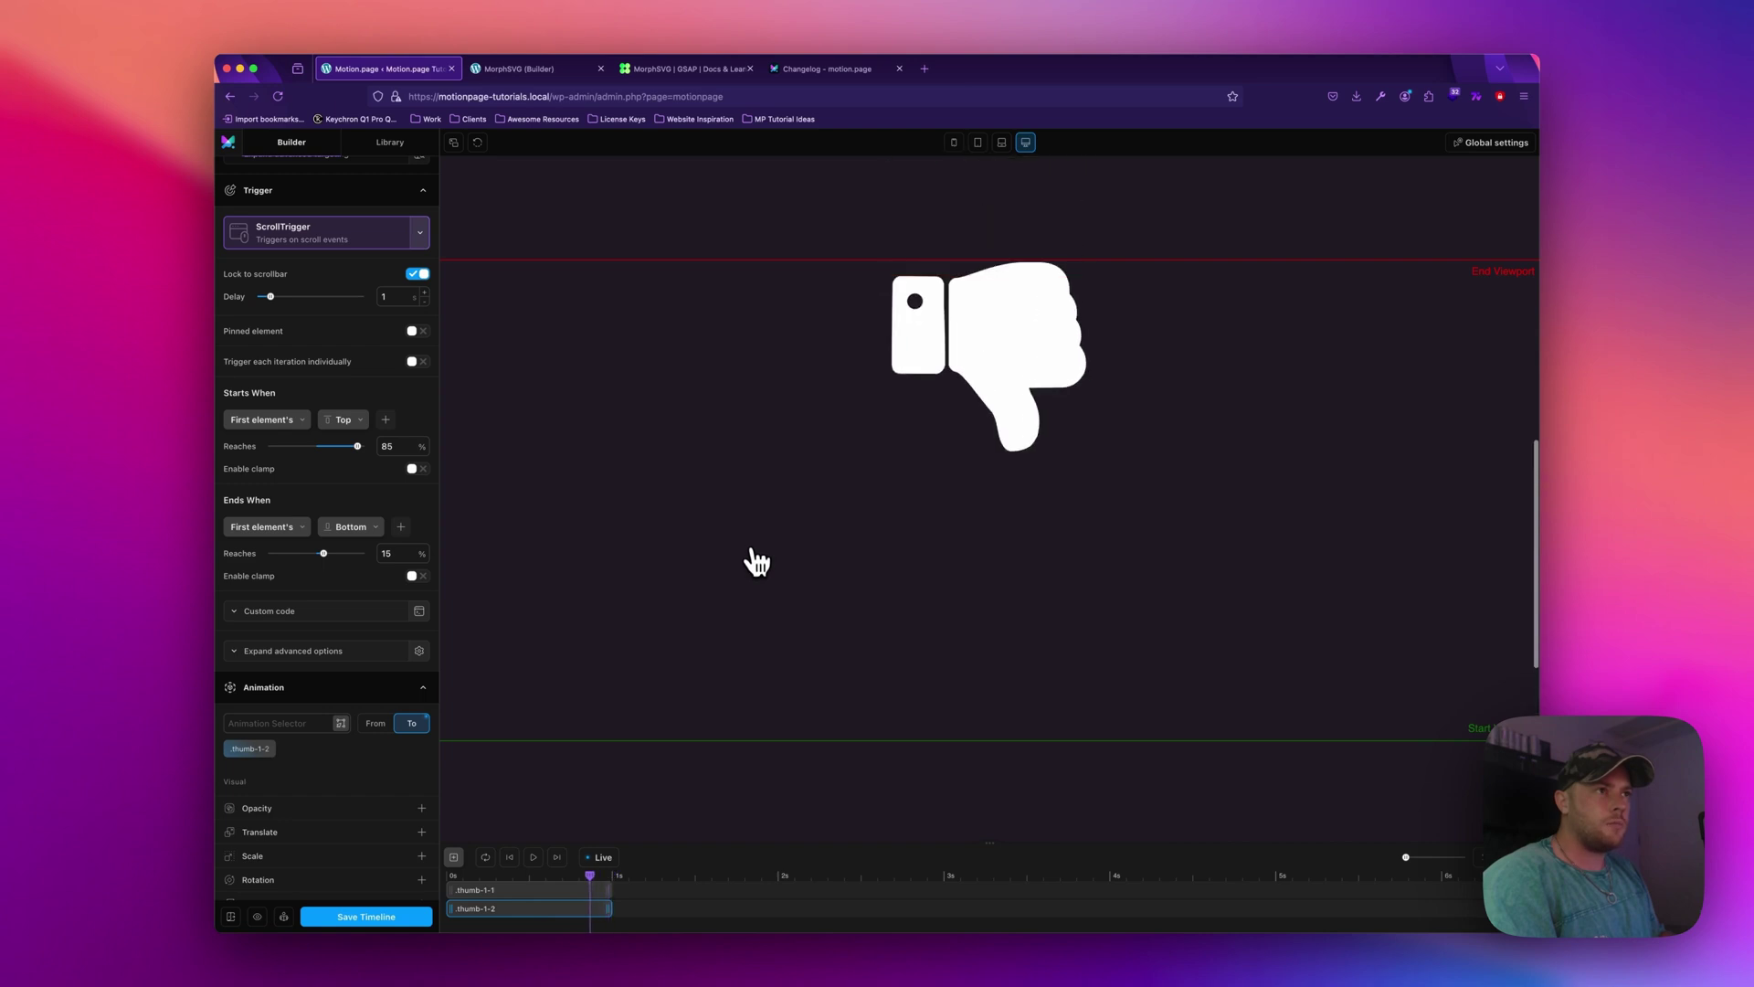
scroll(752, 561, "up", 2)
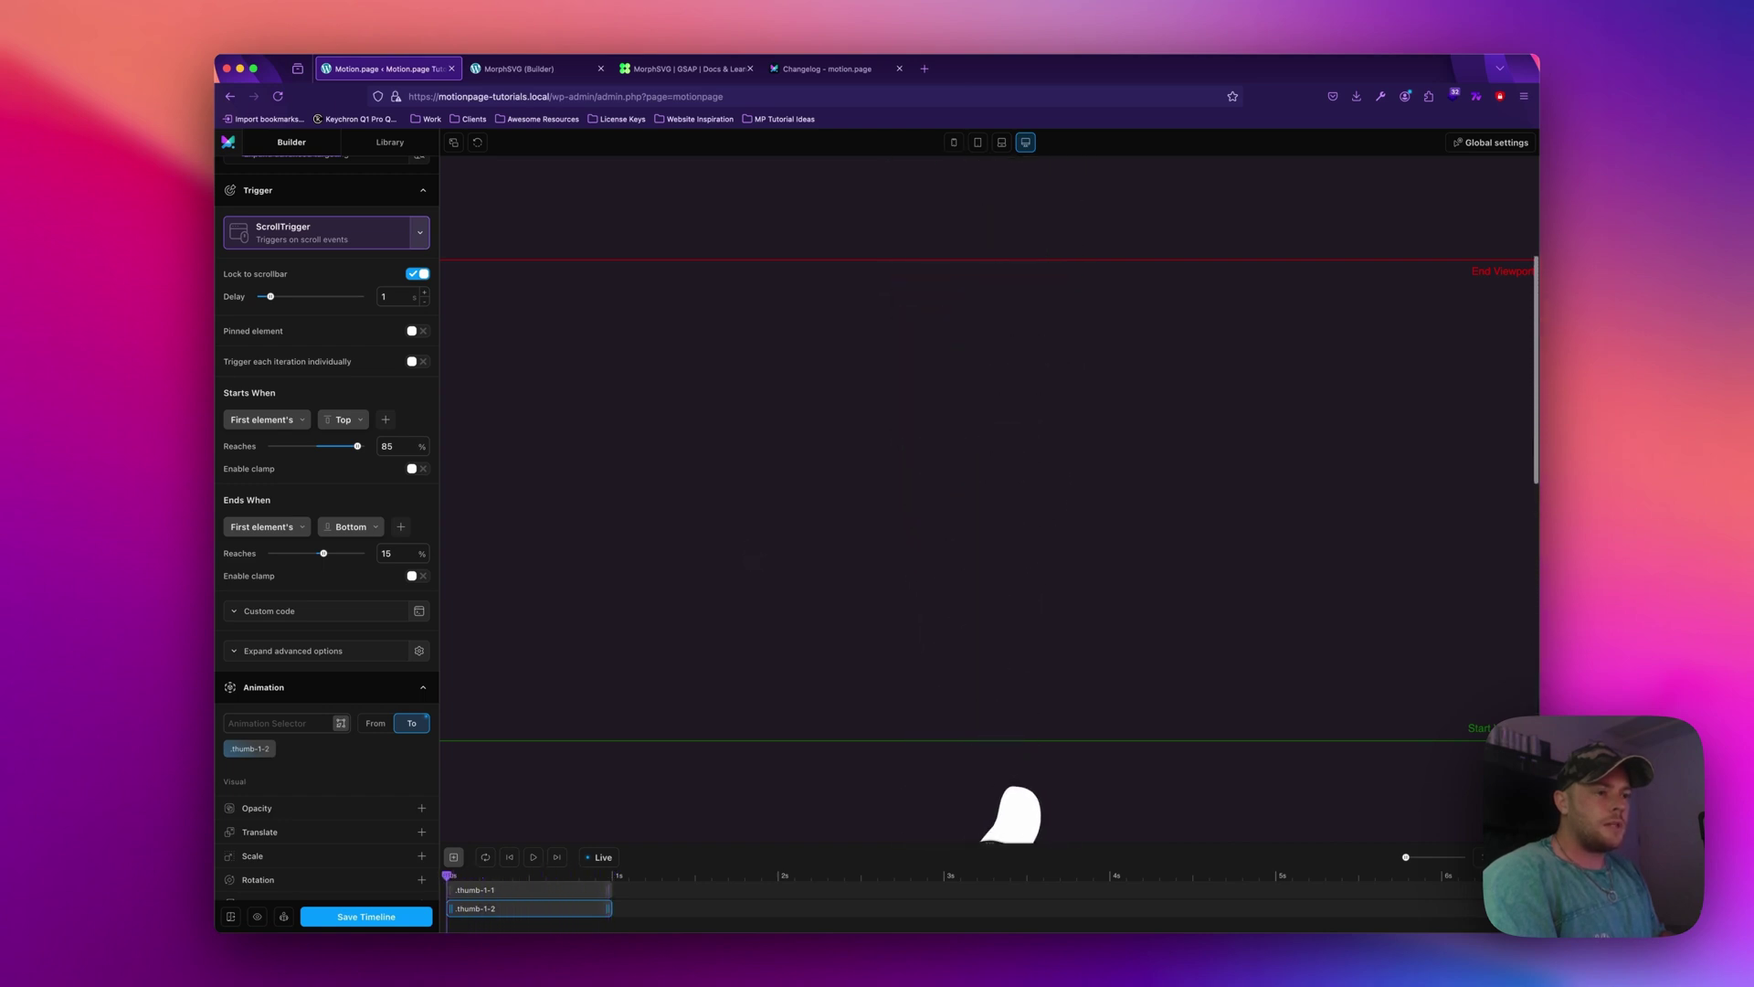
Scroll slowly through the page to examine how the thumb's morph progresses between the start and end viewport markers.
scroll(752, 561, "down", 4)
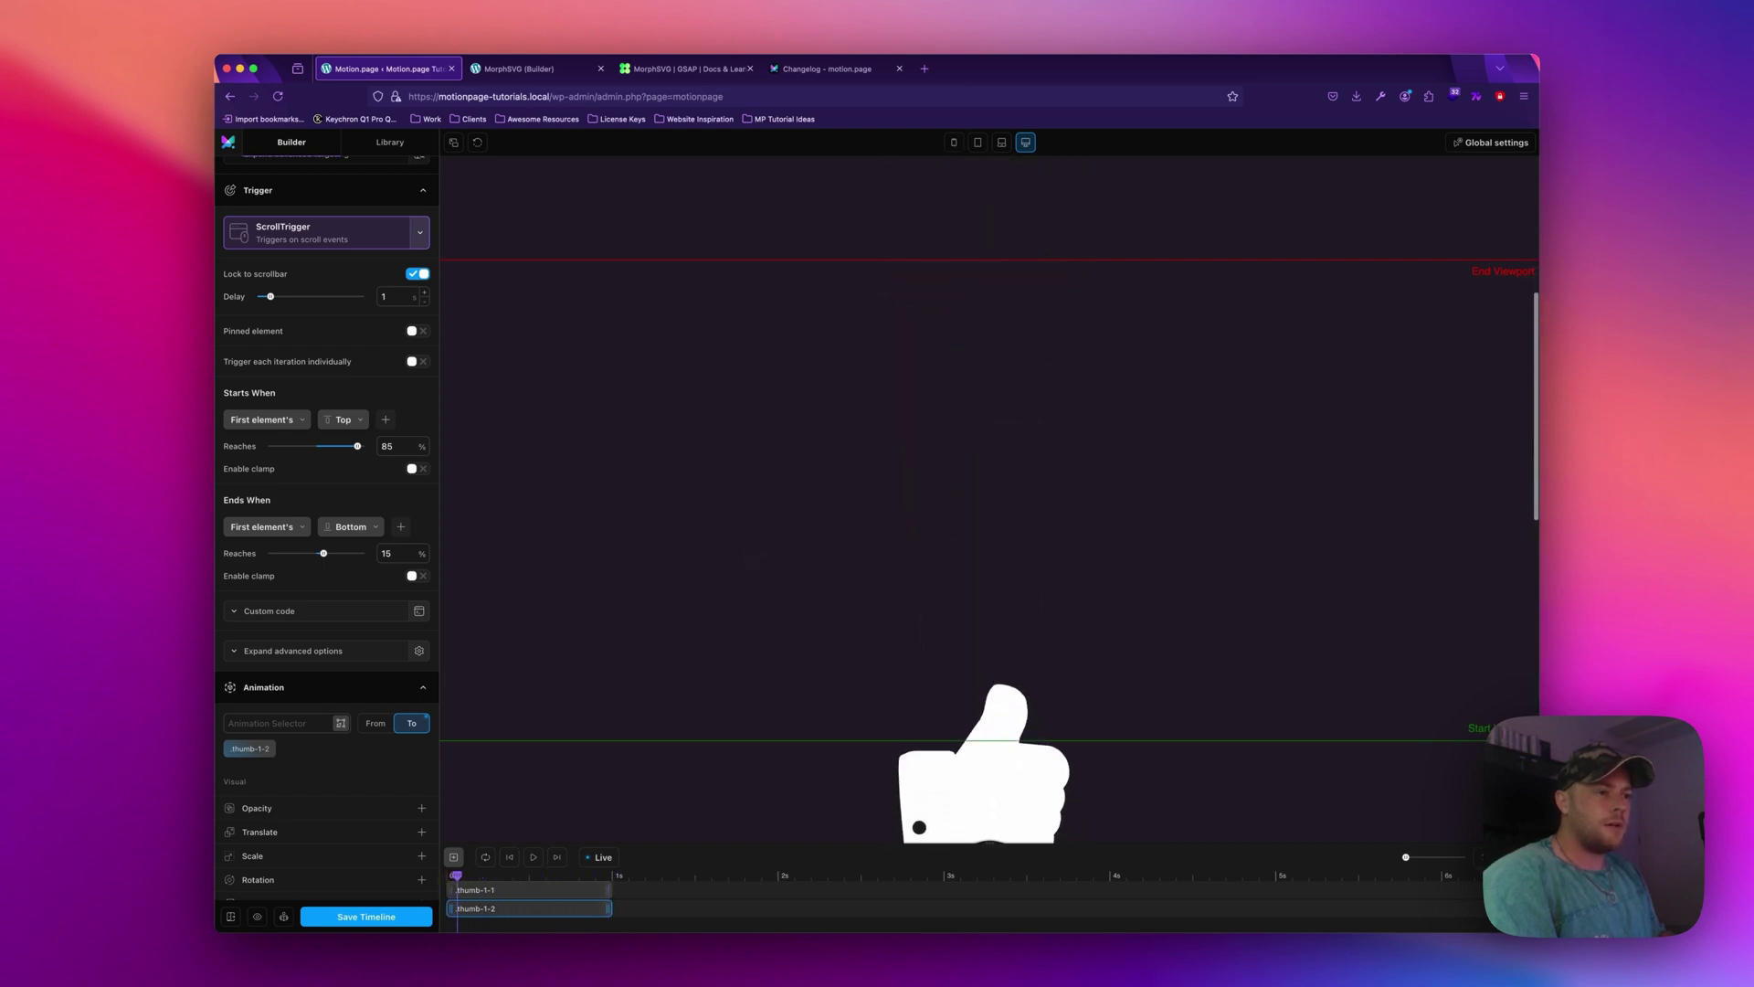
scroll(989, 493, "down", 4)
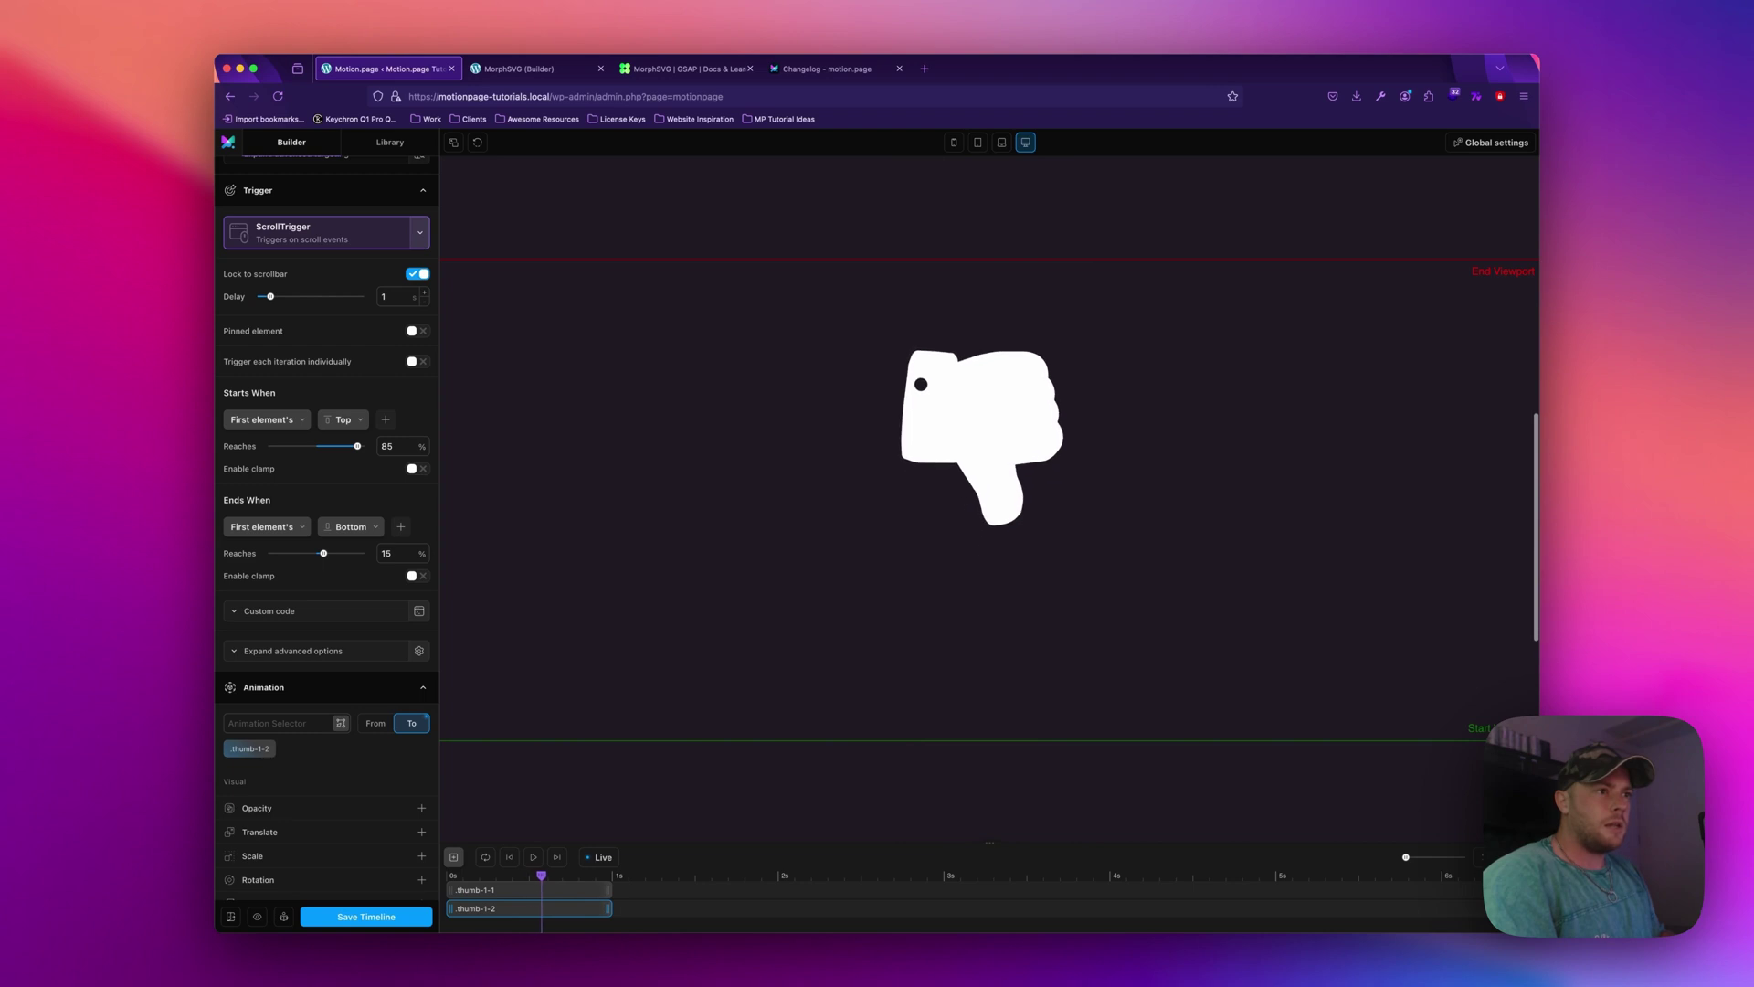
scroll(990, 494, "down", 4)
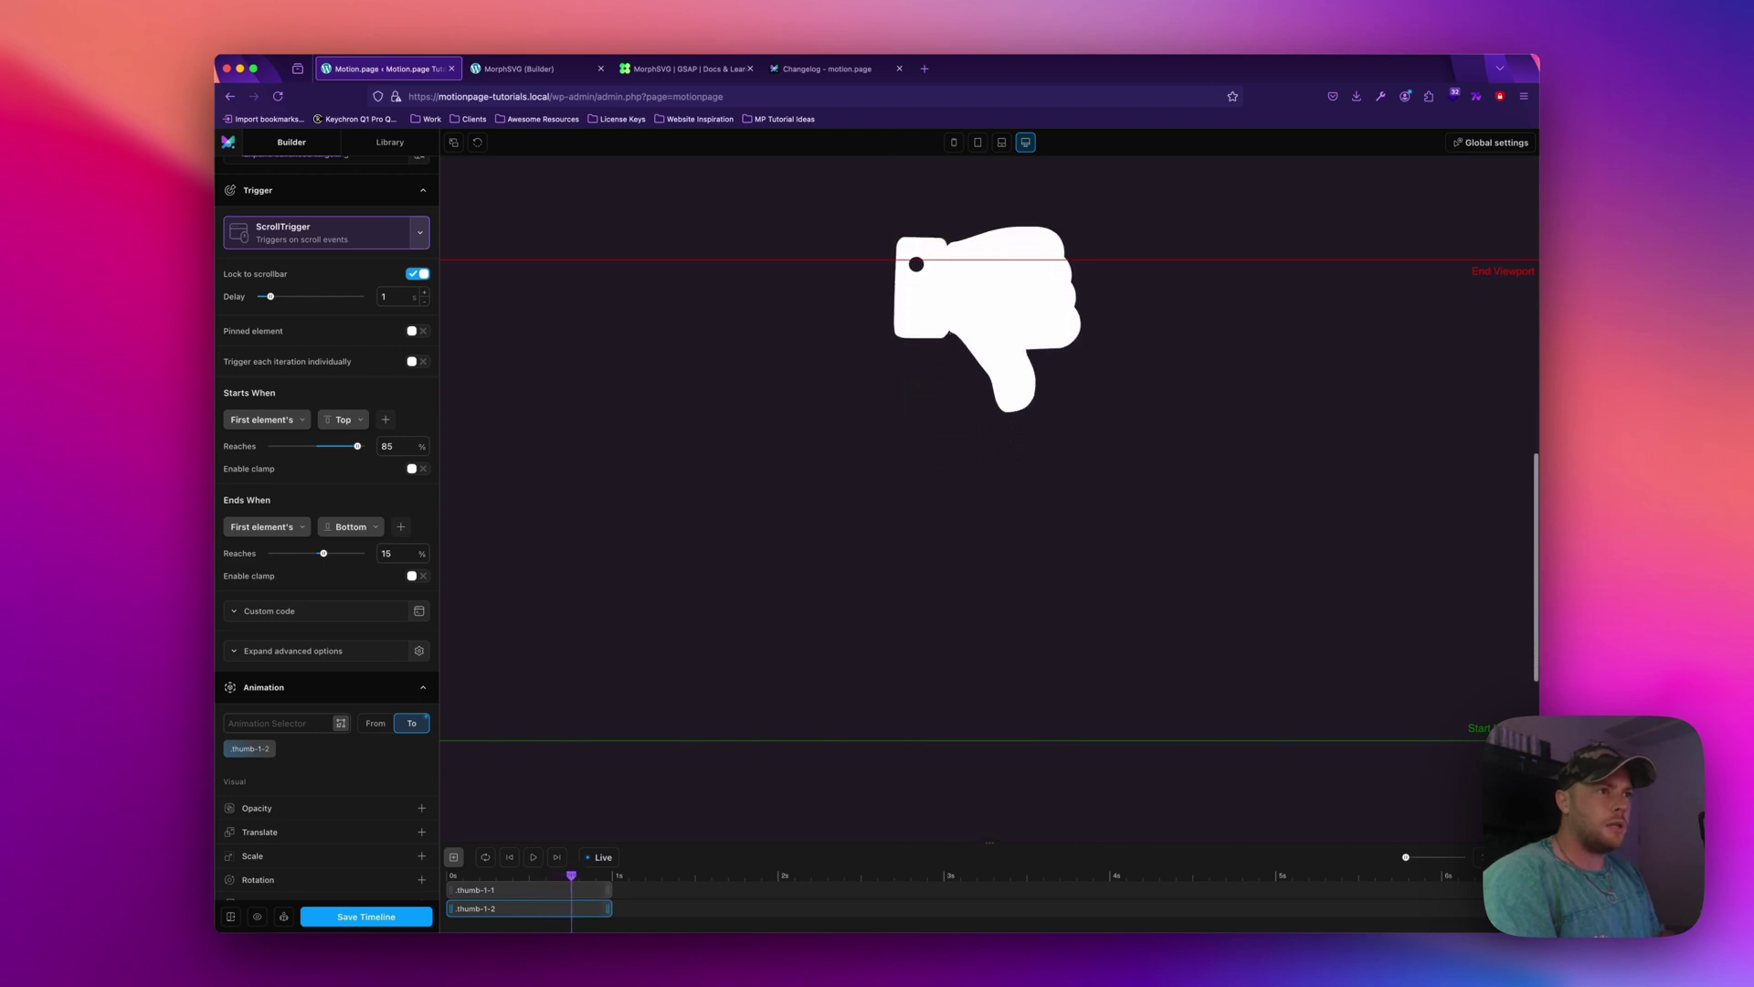
scroll(989, 493, "down", 2)
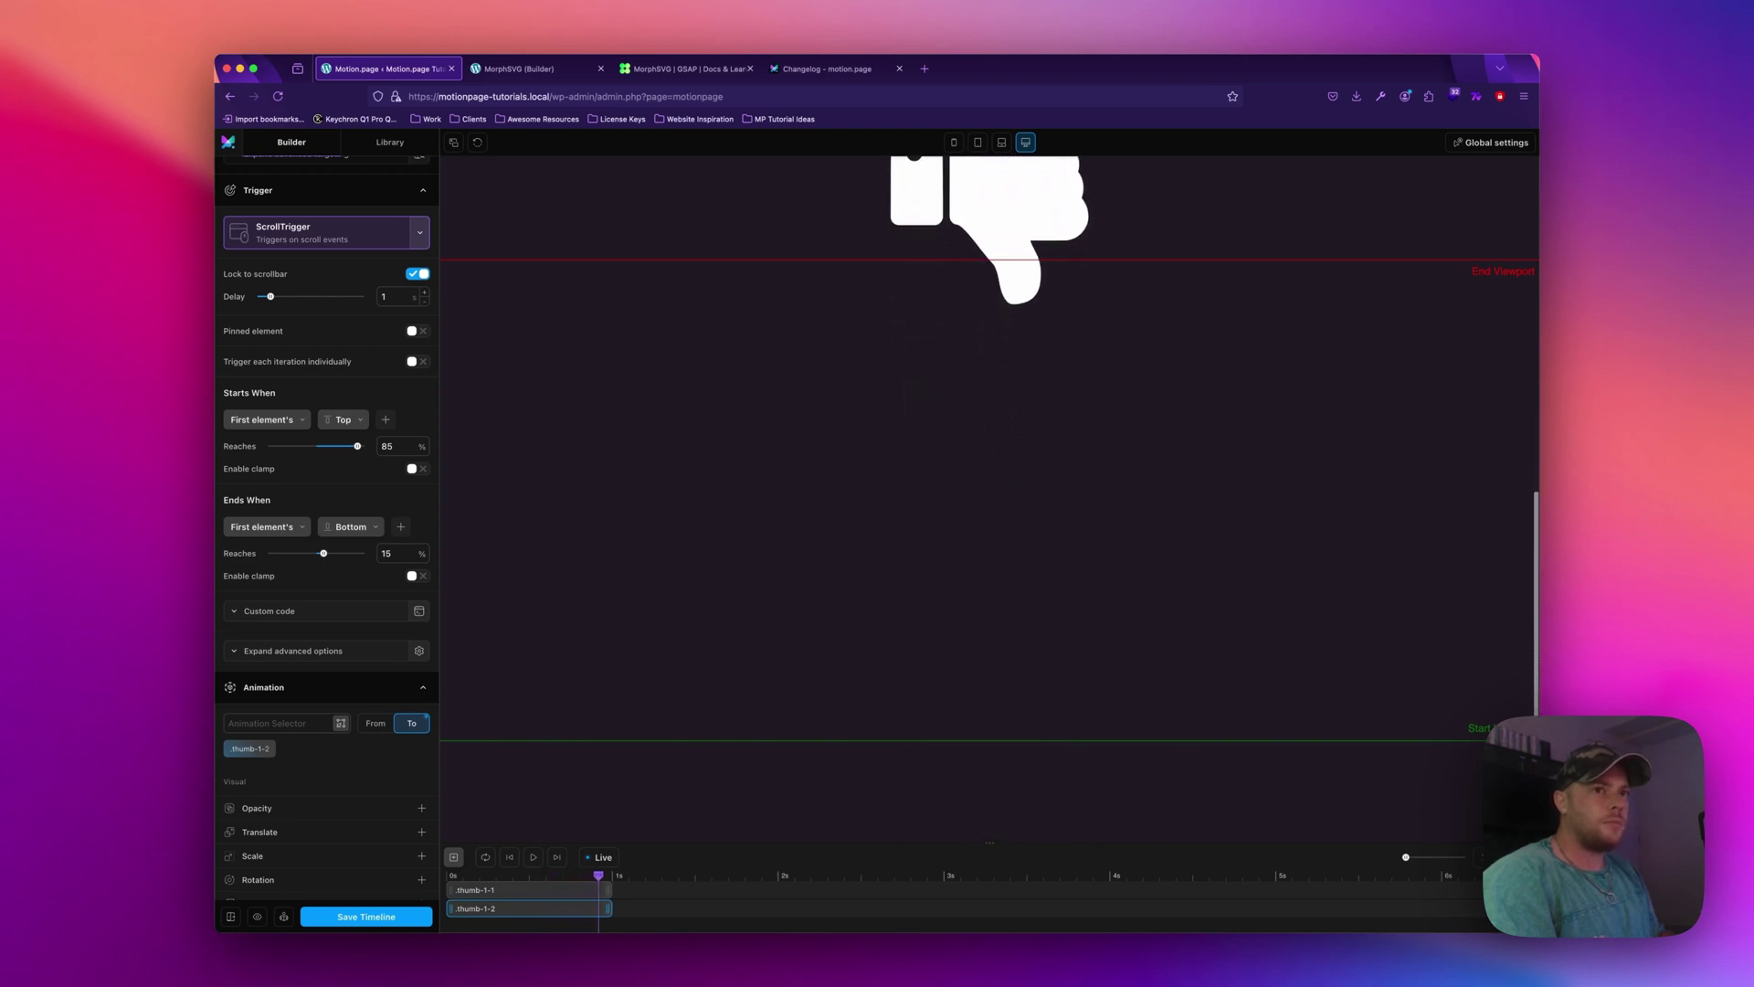
scroll(752, 560, "up", 5)
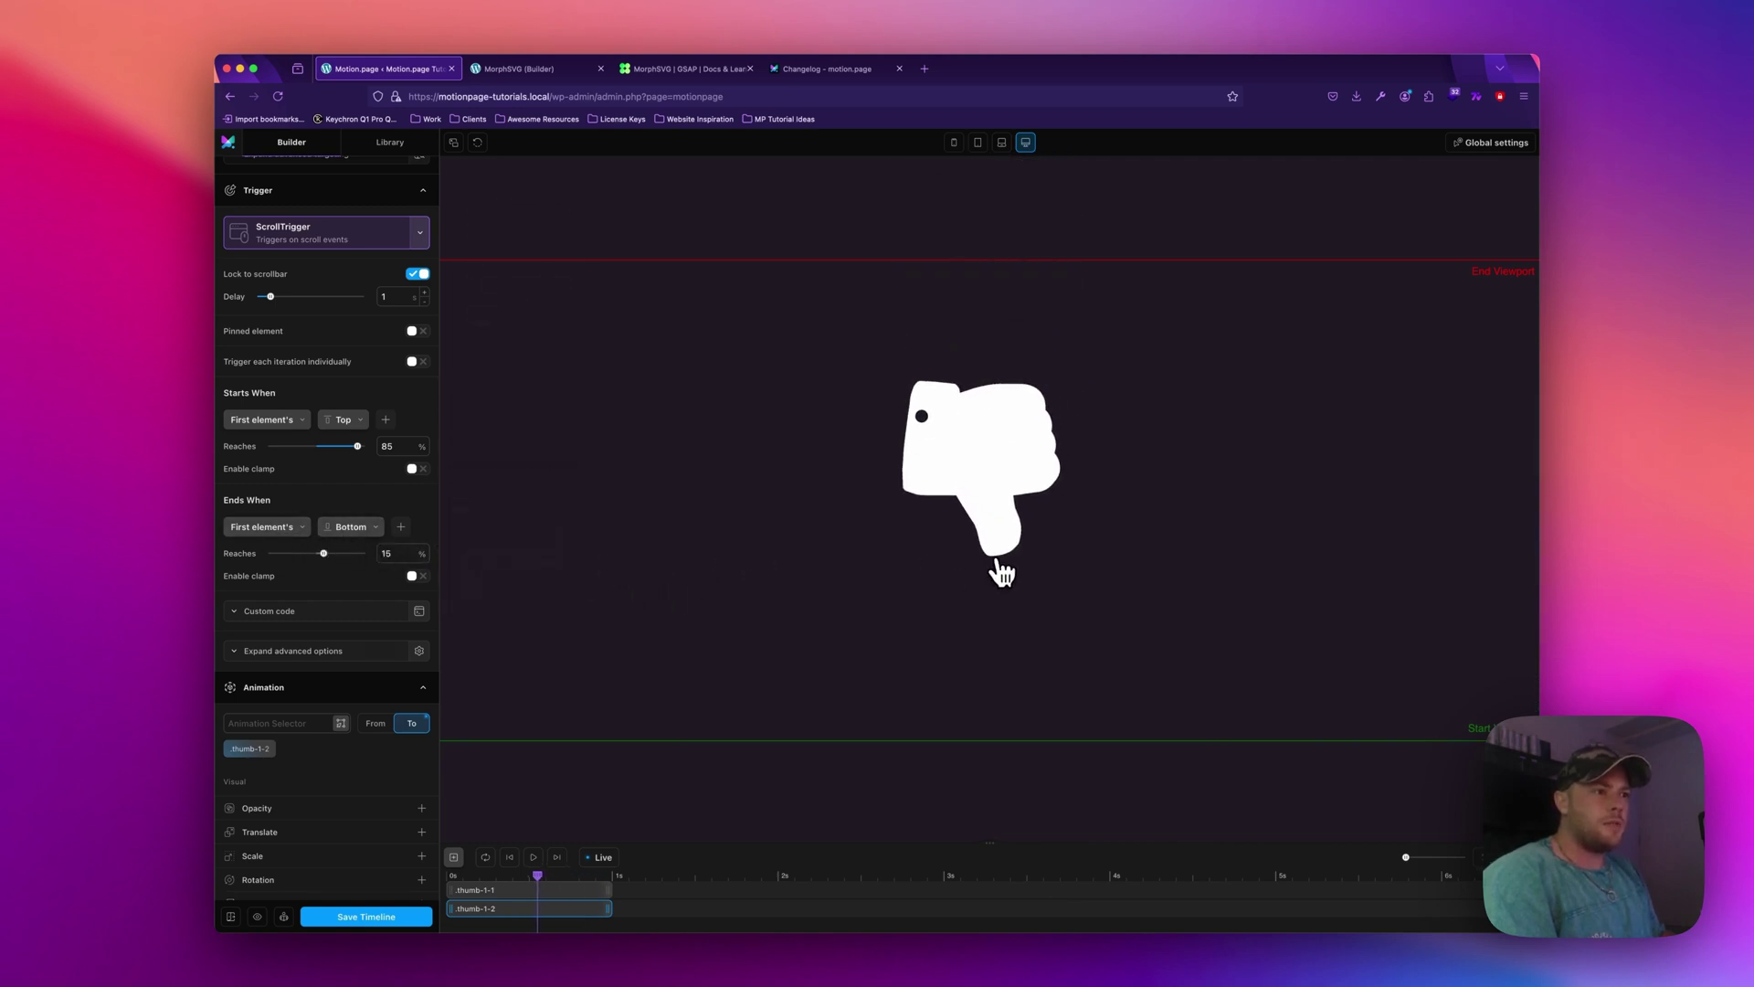
scroll(1013, 281, "down", 4)
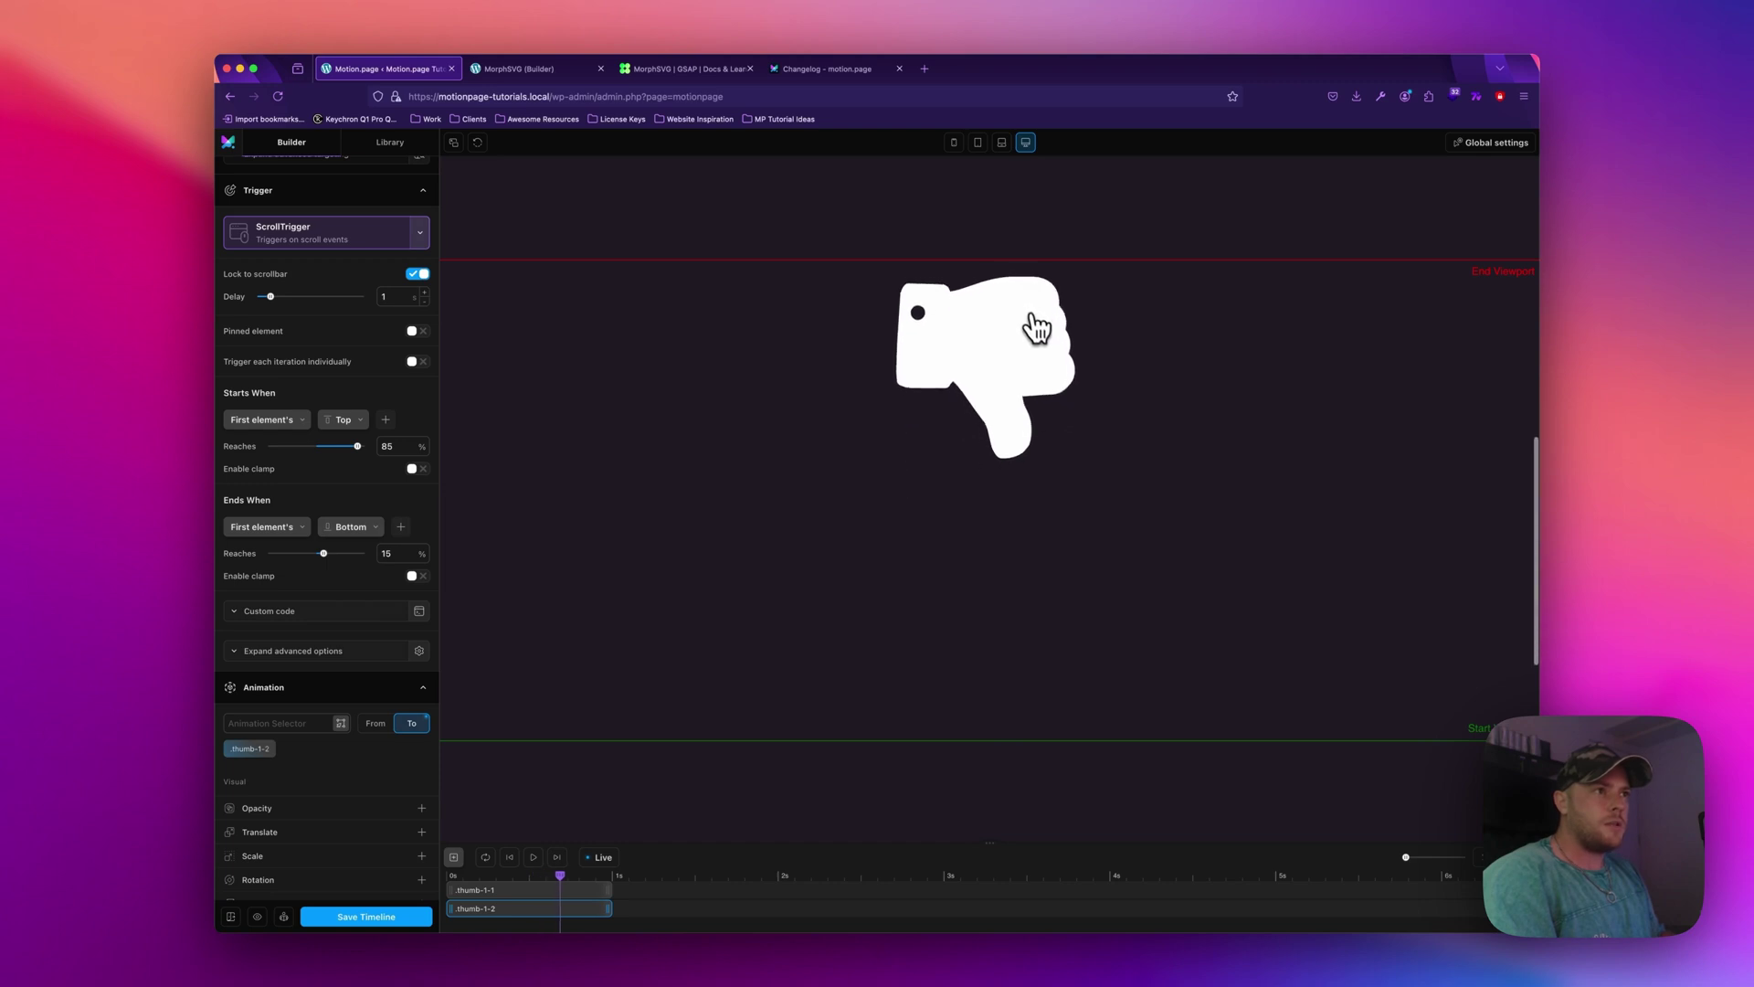
scroll(1048, 343, "down", 2)
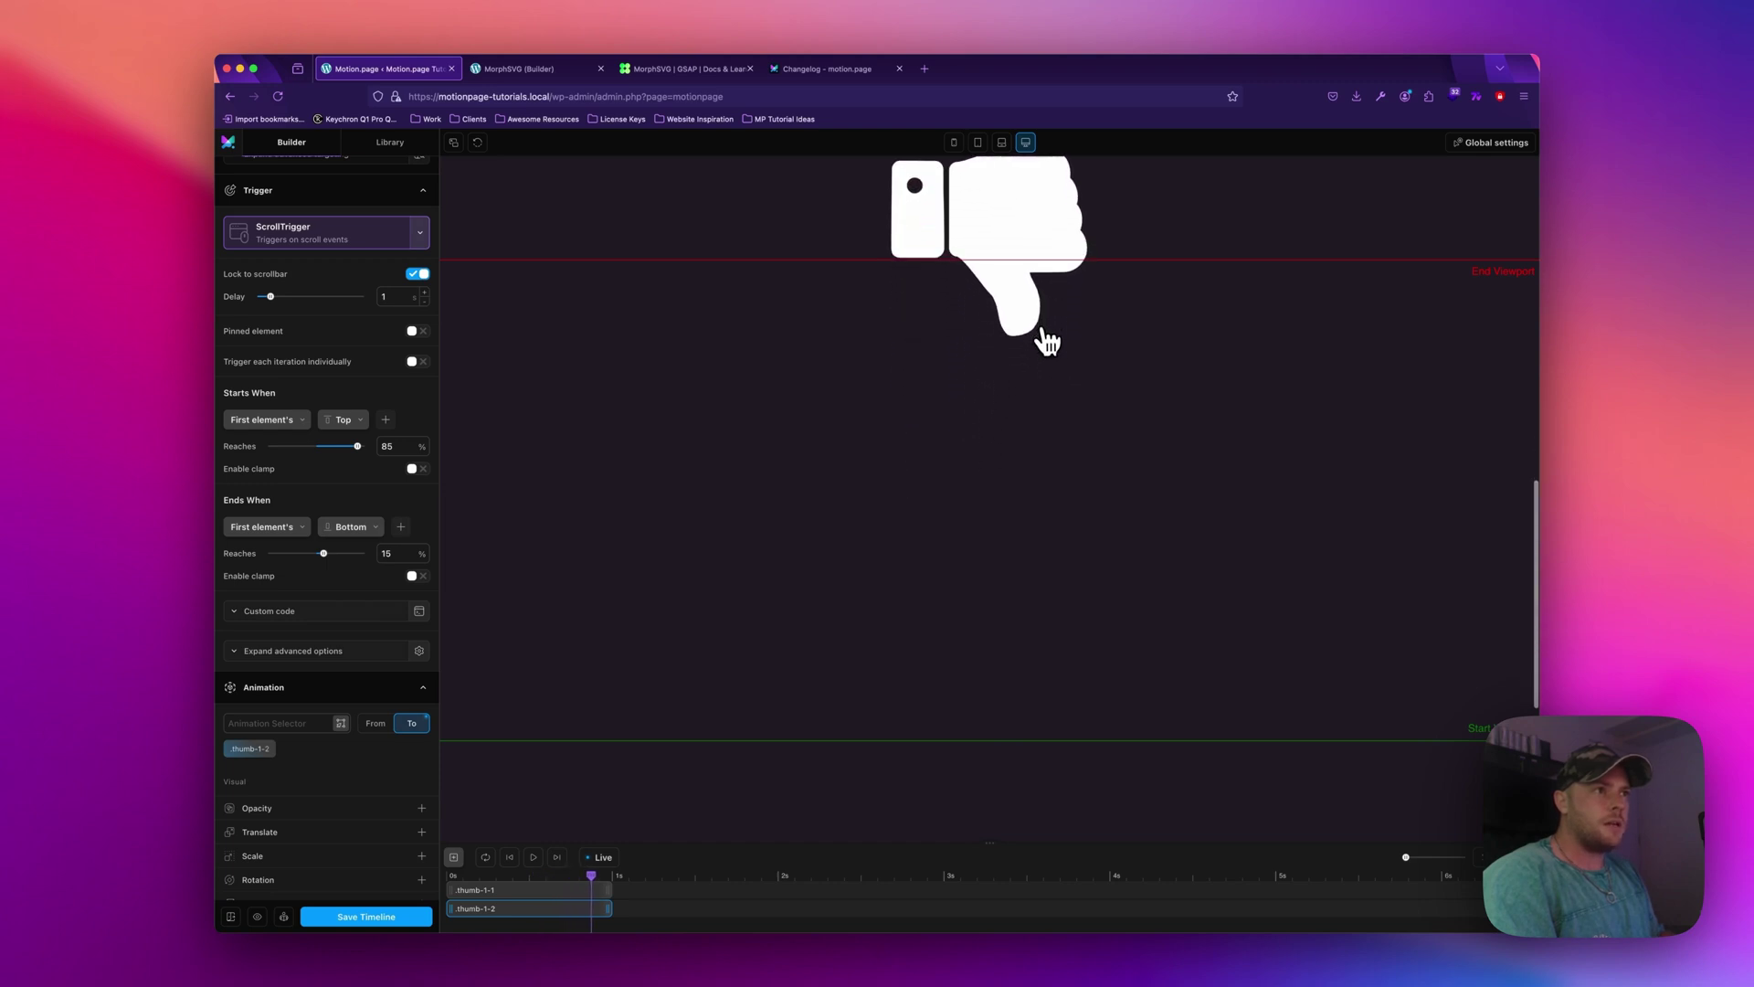
scroll(1023, 364, "down", 2)
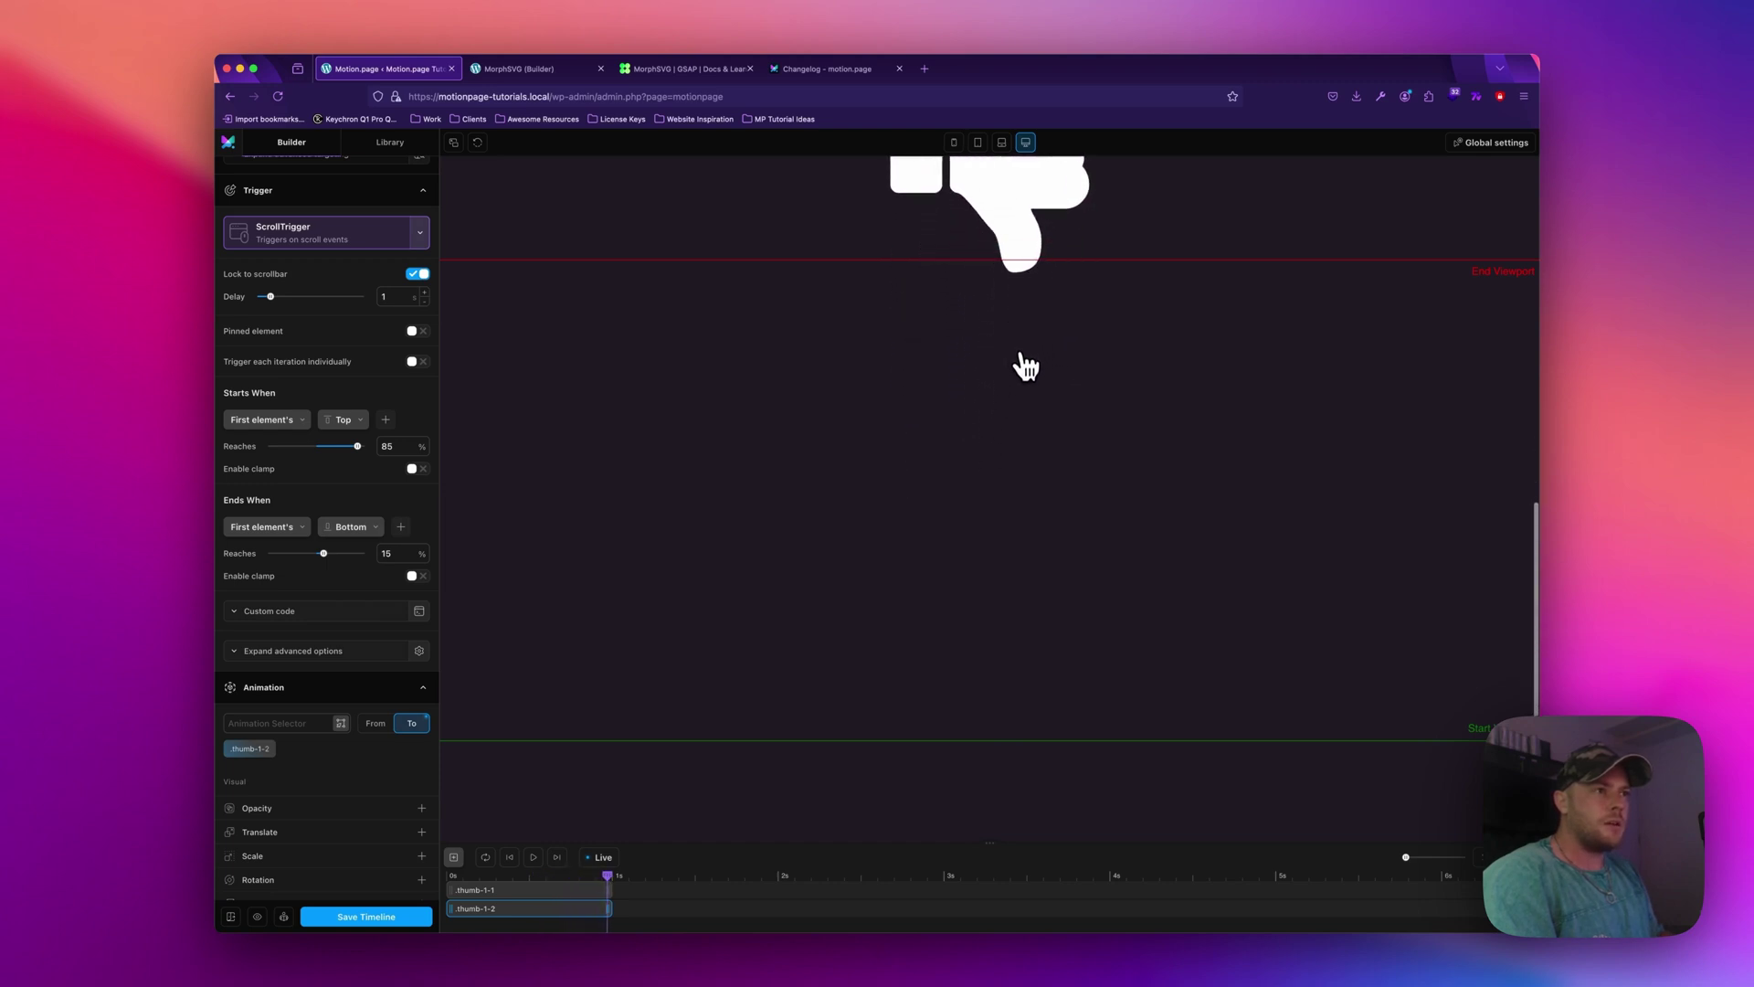
Set the ScrollTrigger to end when the first element's Top reaches the end marker, and preview the morph by scrolling.
scroll(1024, 367, "up", 10)
left_click(364, 527)
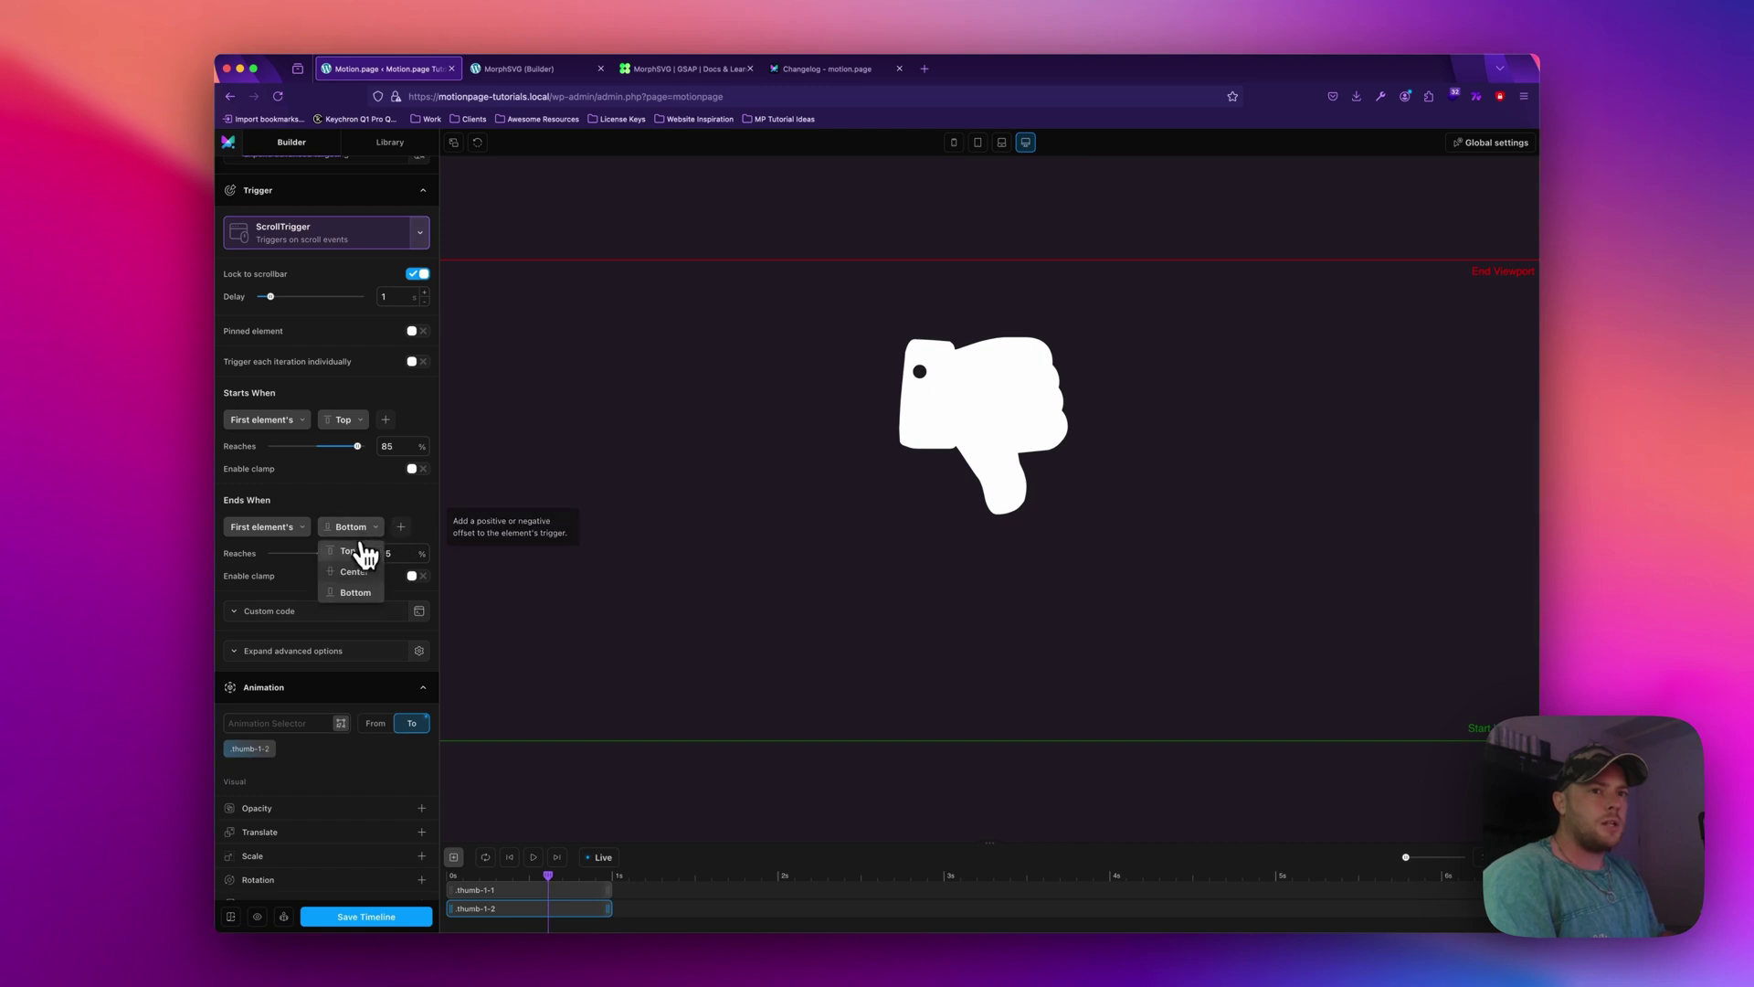
left_click(360, 548)
scroll(736, 498, "up", 10)
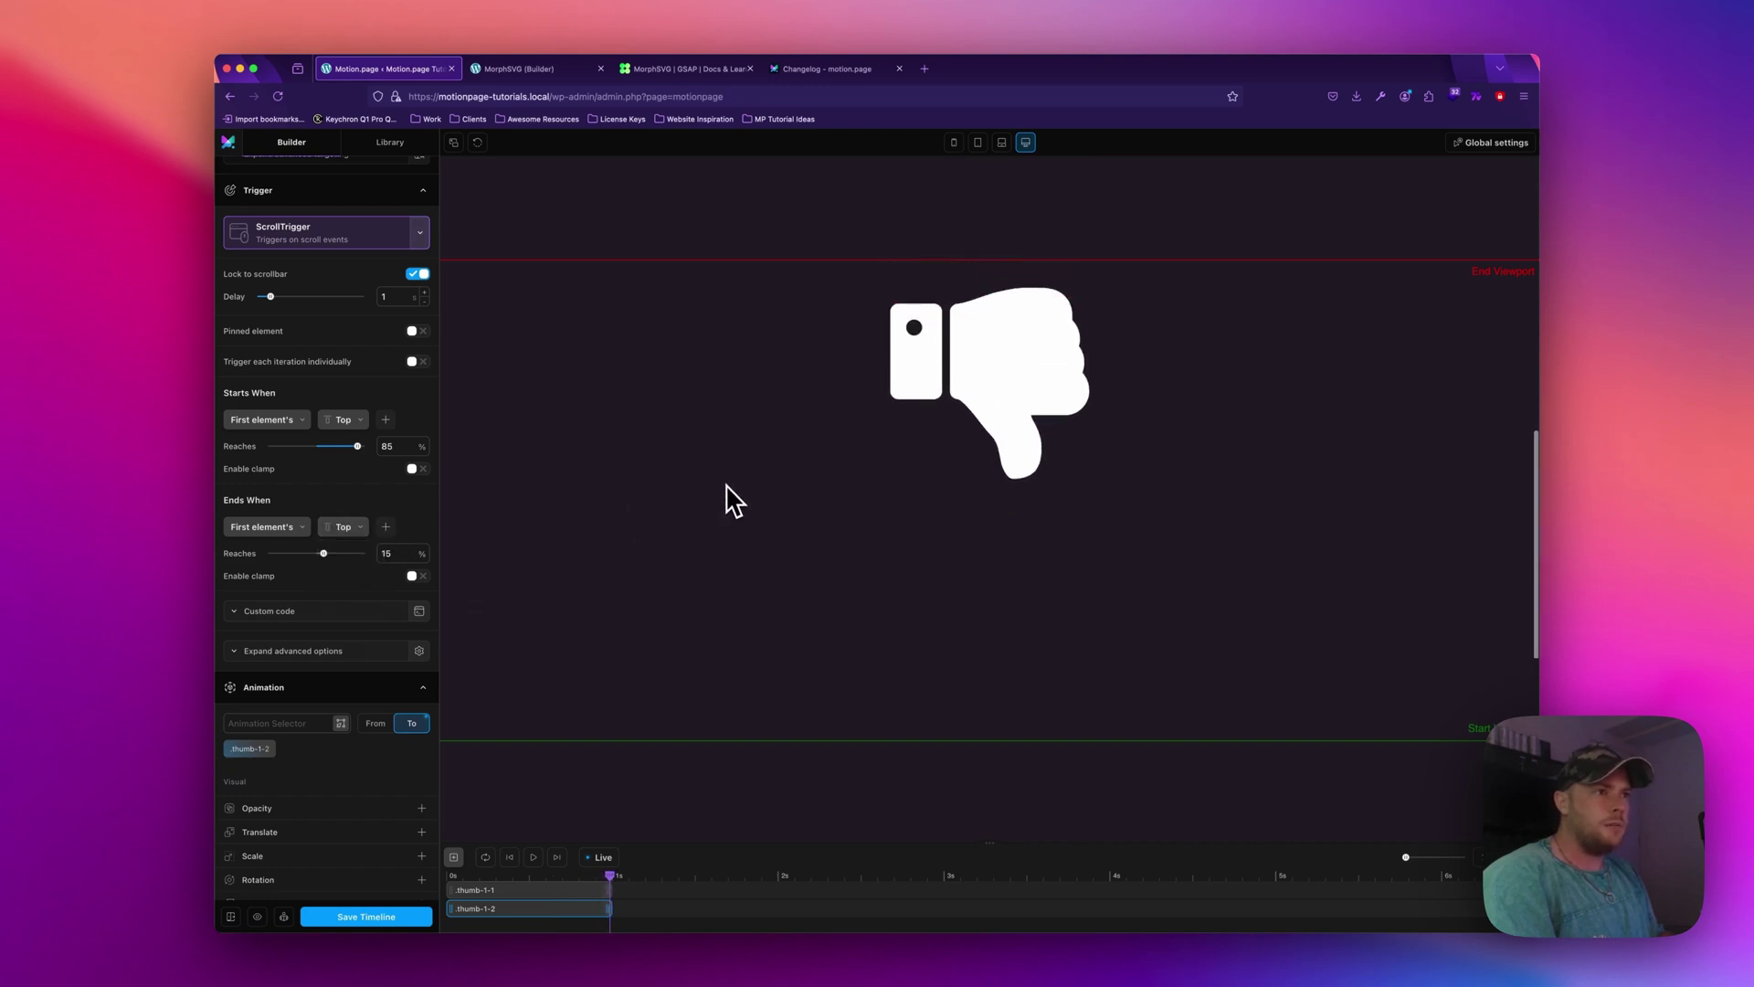
scroll(986, 498, "down", 10)
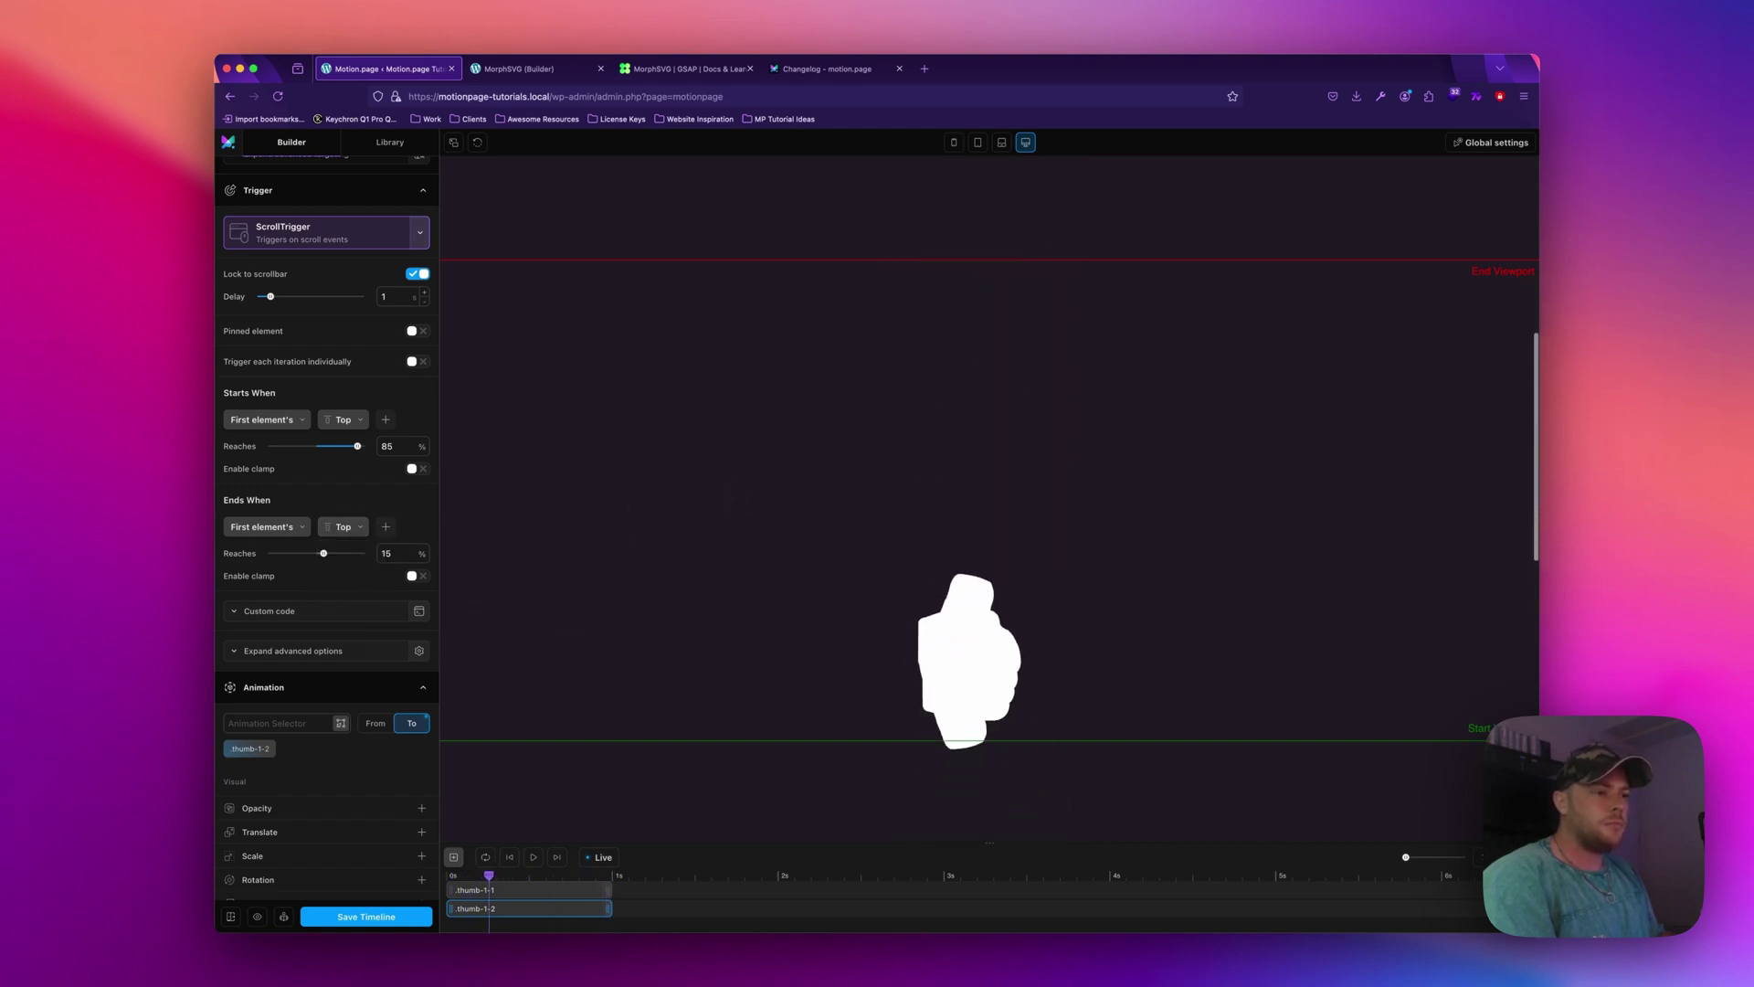
scroll(987, 498, "down", 2)
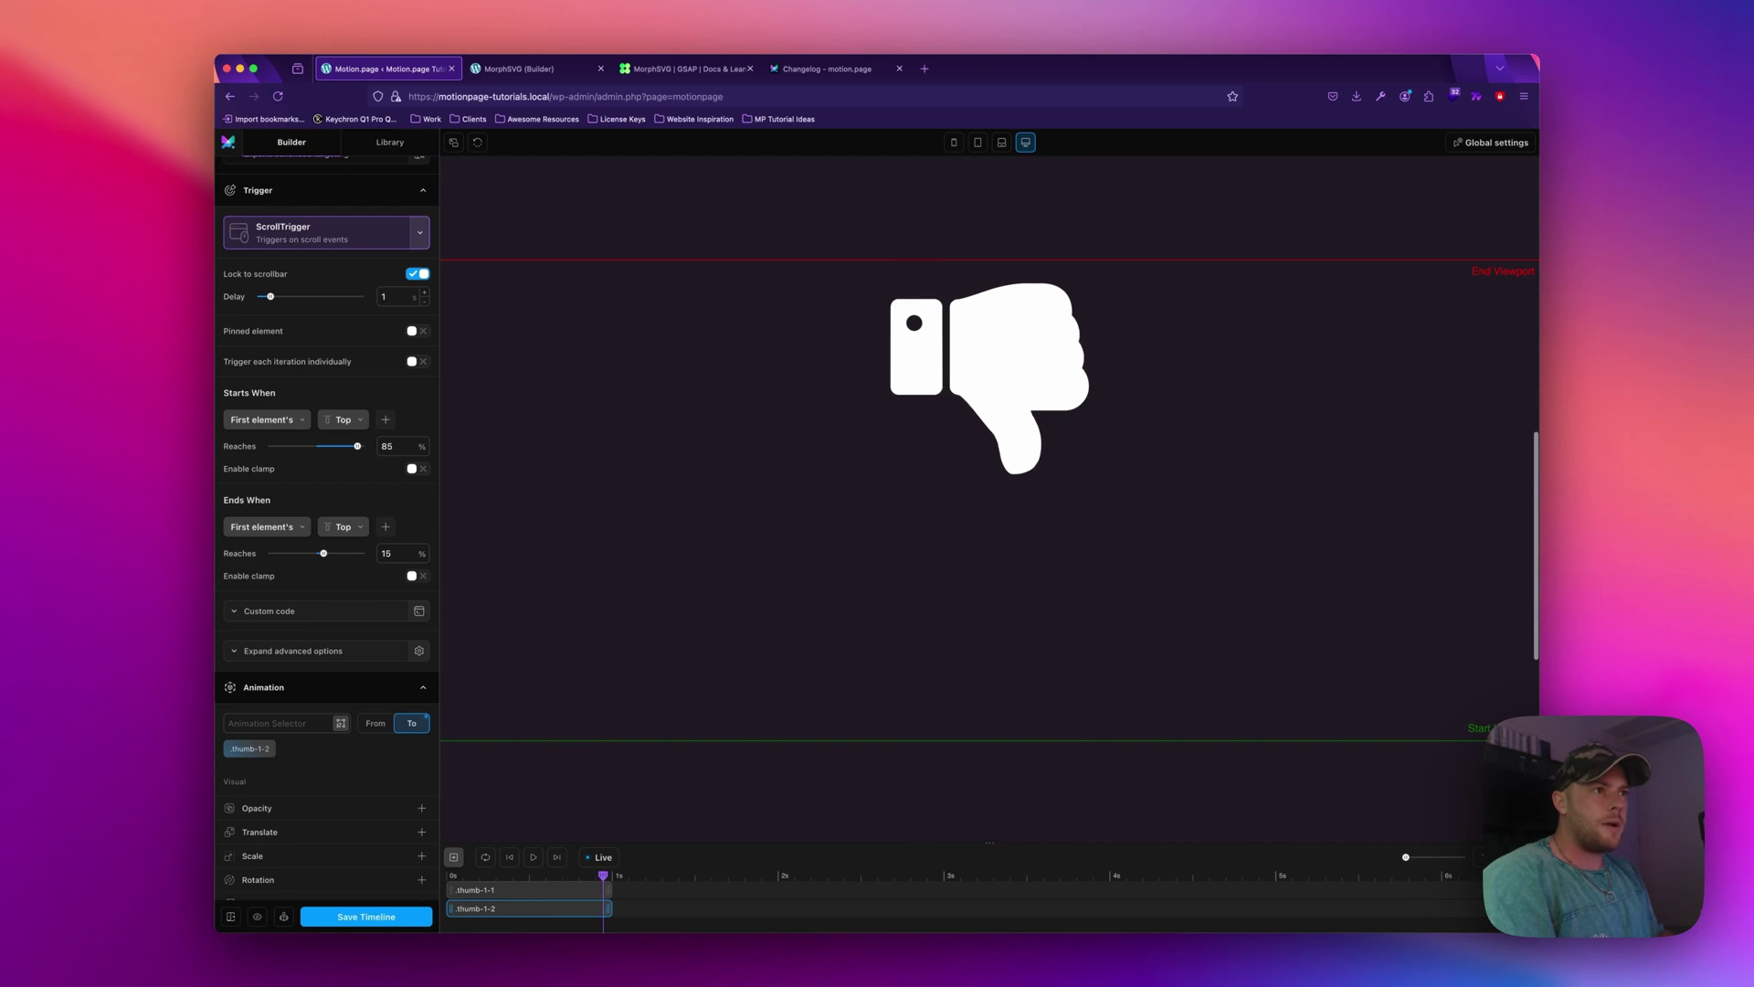
scroll(987, 498, "up", 10)
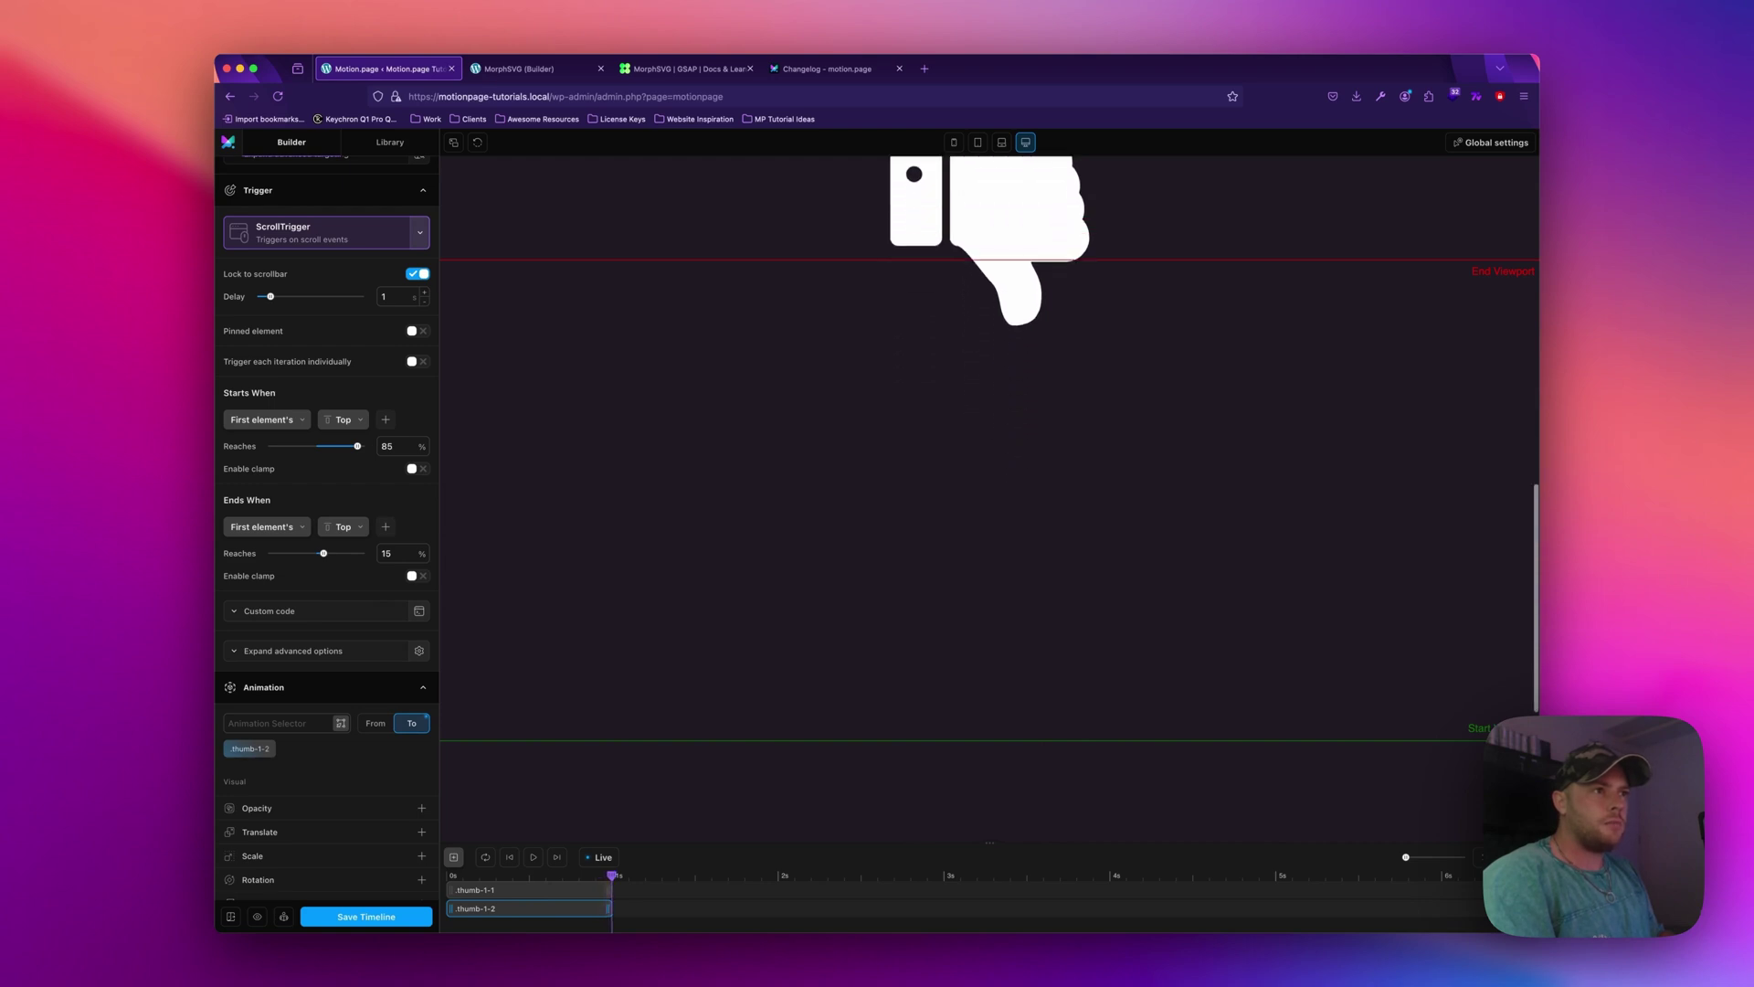
scroll(709, 505, "down", 10)
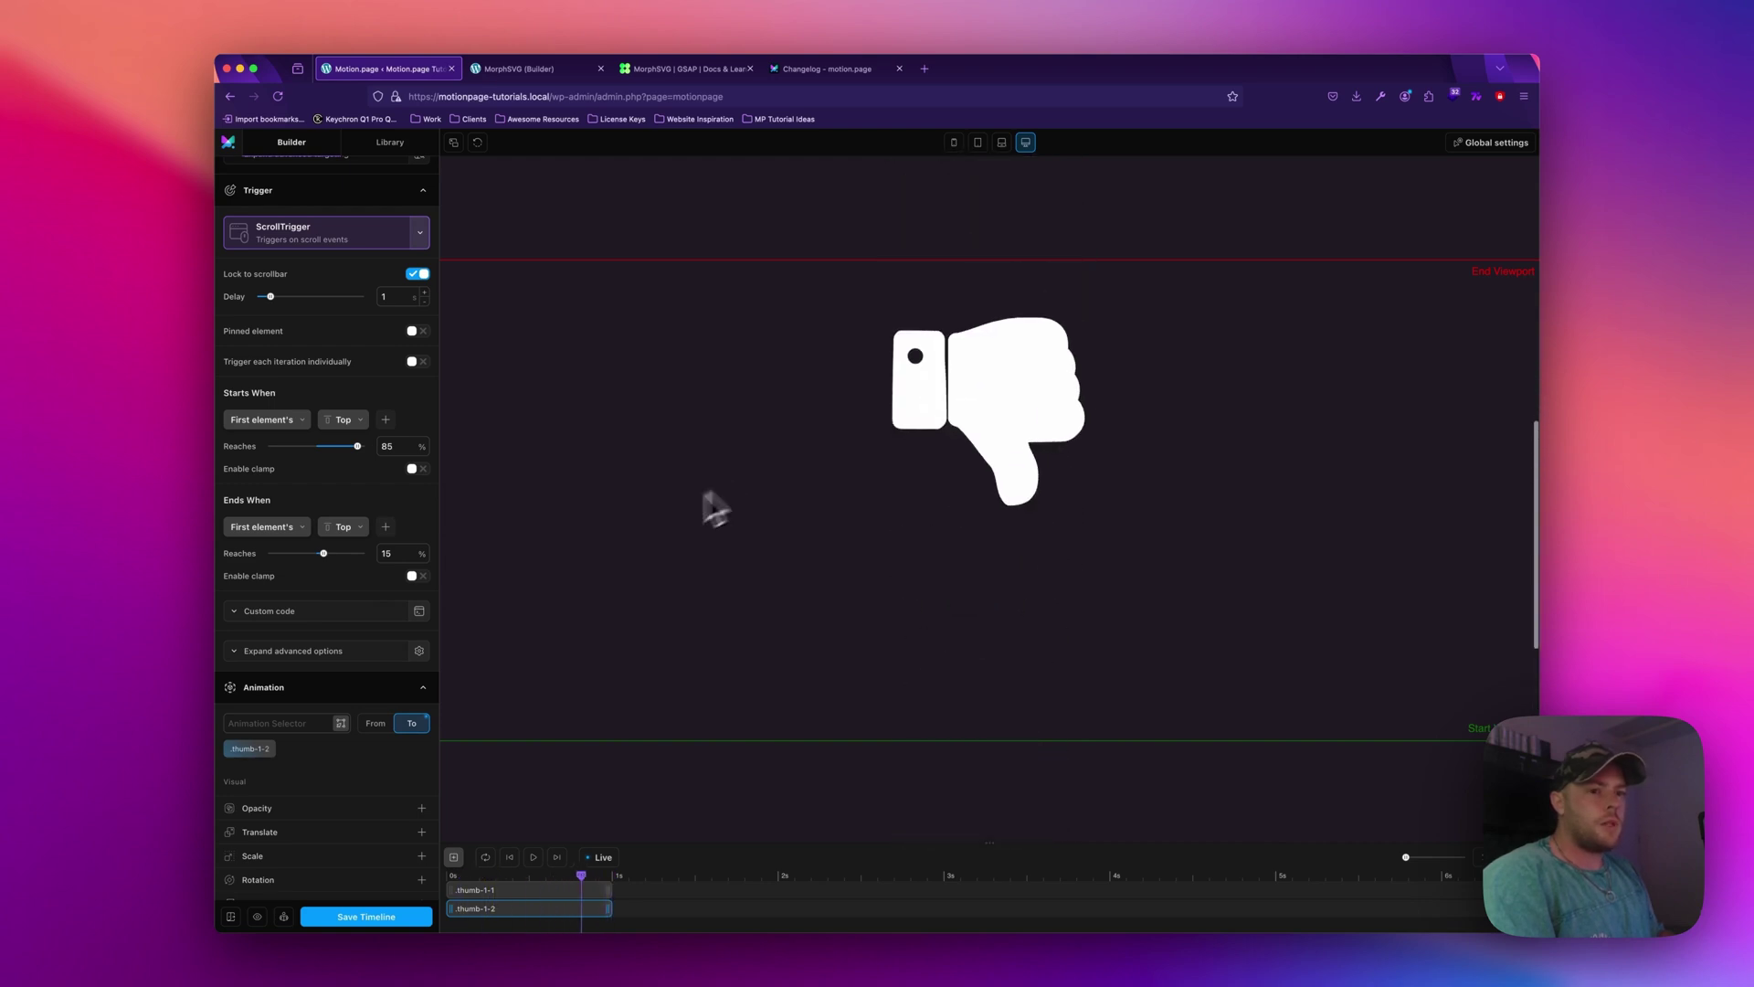
Set the .thumb-1-2 animation's ease to None and scroll the page to preview the morph.
scroll(329, 638, "down", 10)
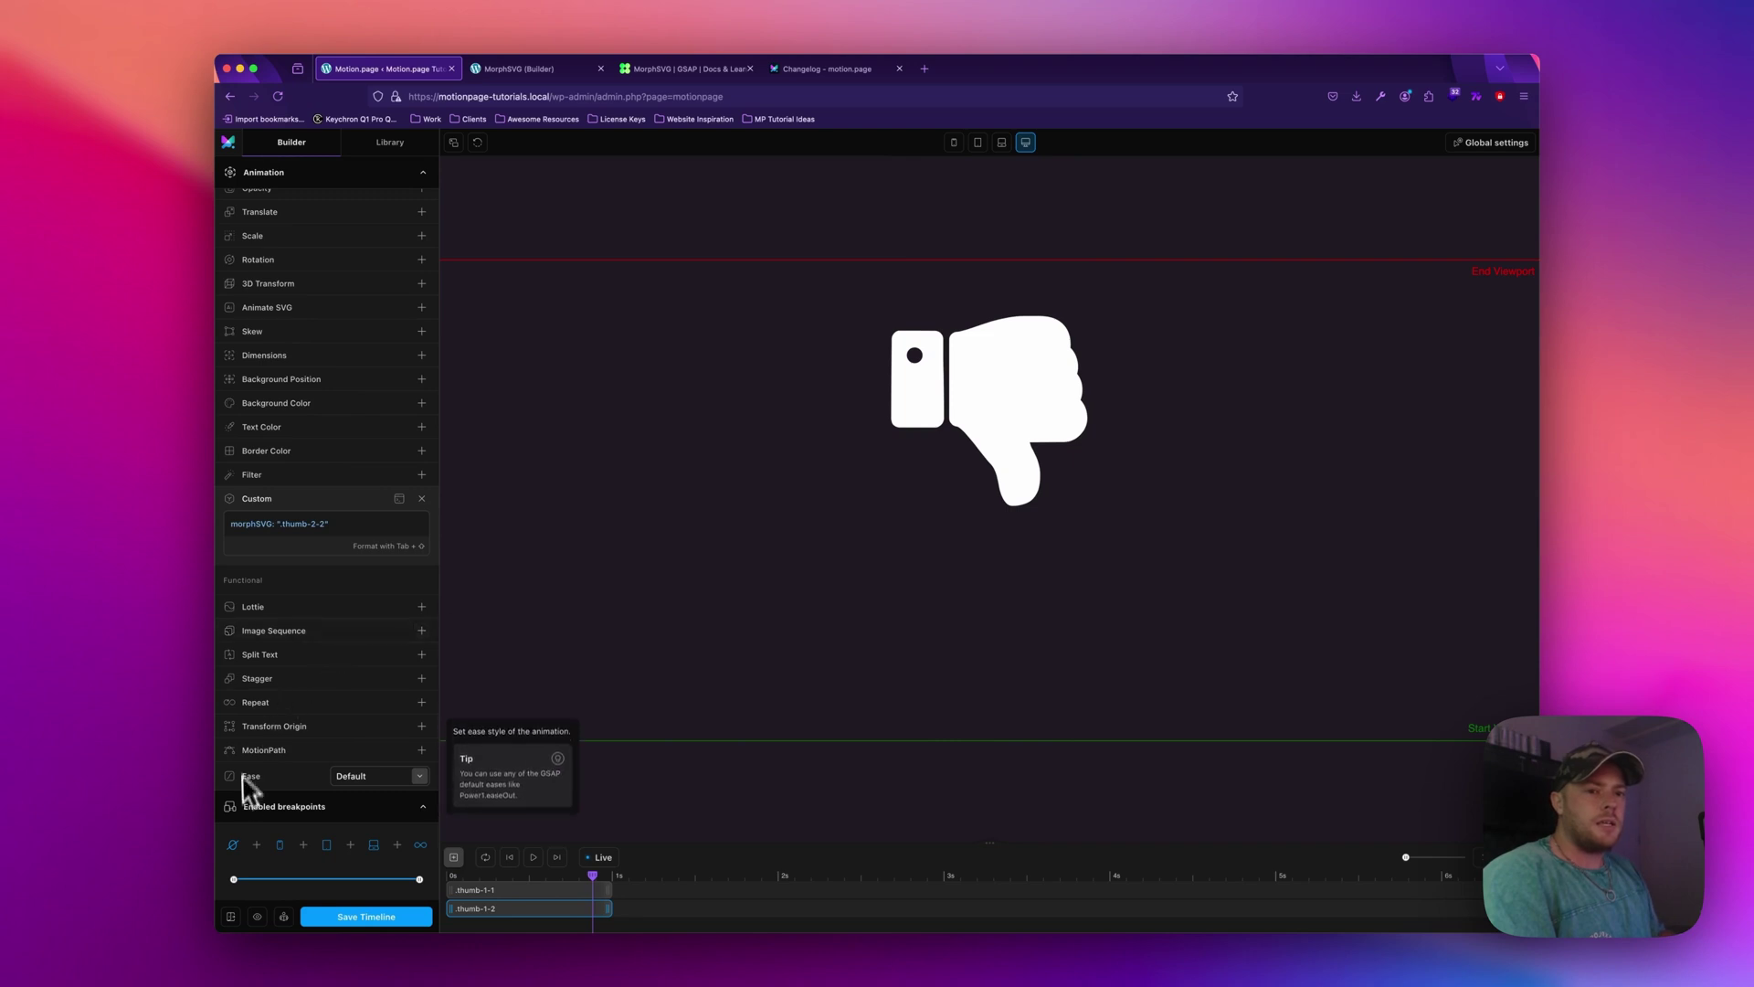
left_click(358, 778)
scroll(377, 717, "down", 2)
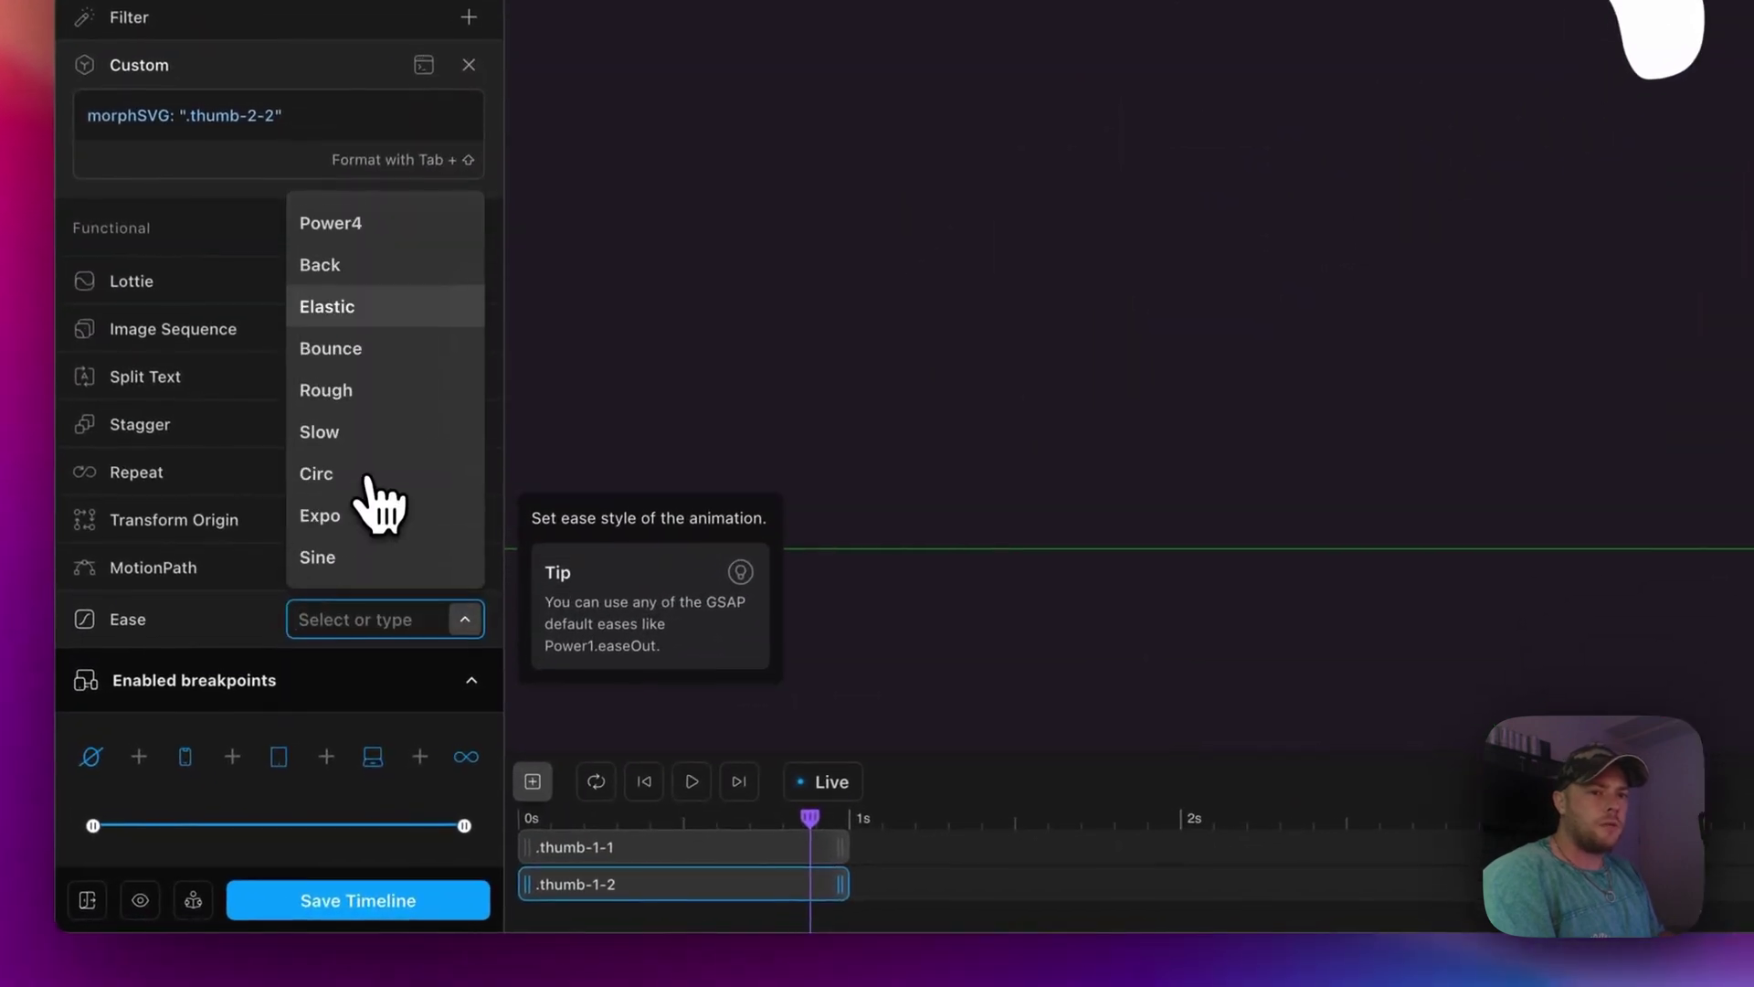
scroll(380, 512, "down", 1)
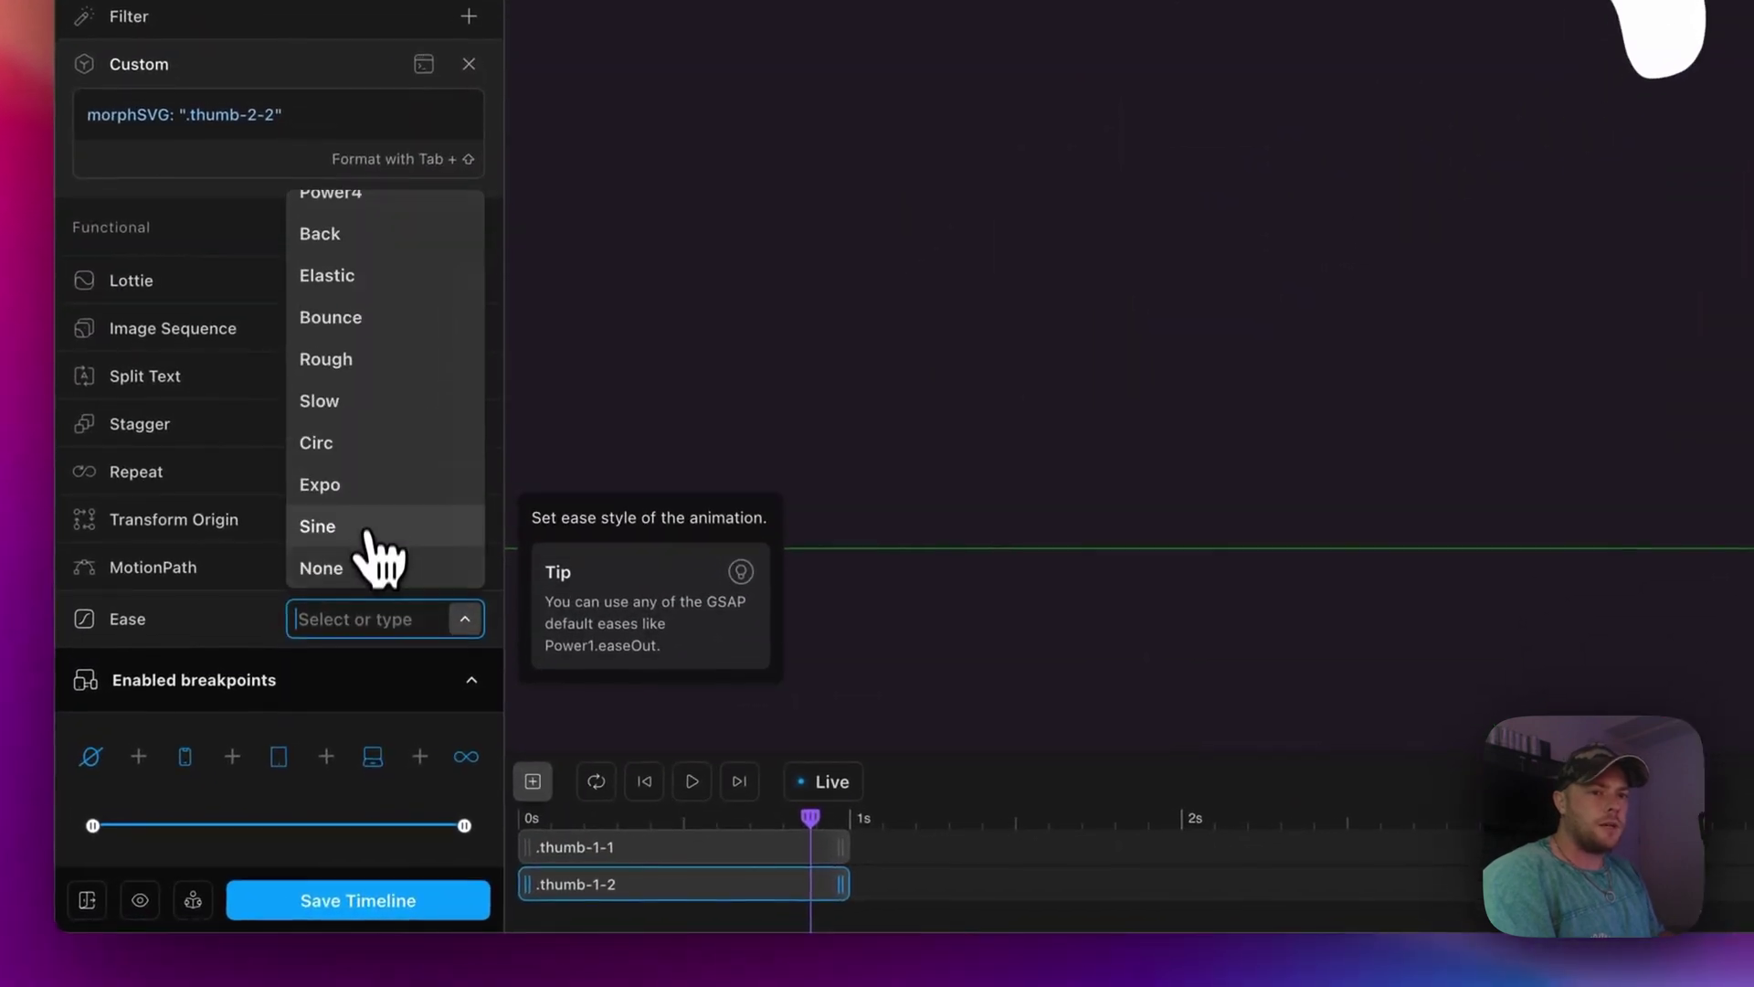
left_click(361, 574)
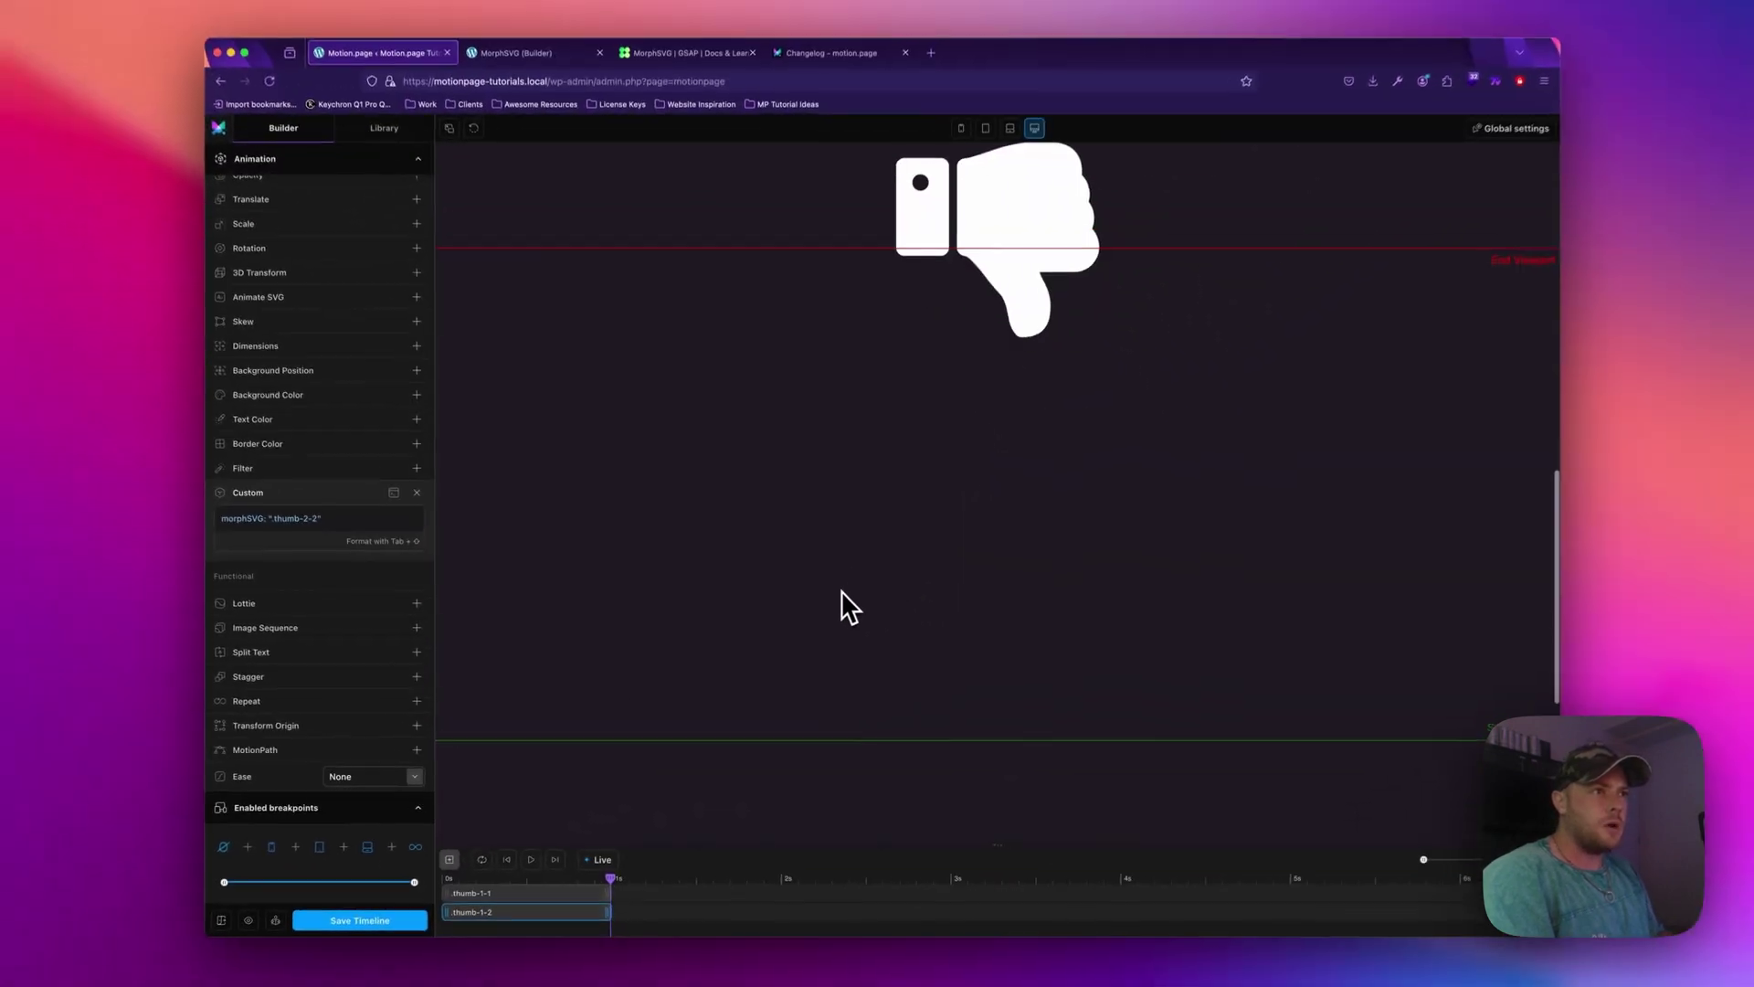
scroll(891, 576, "up", 8)
scroll(948, 838, "down", 8)
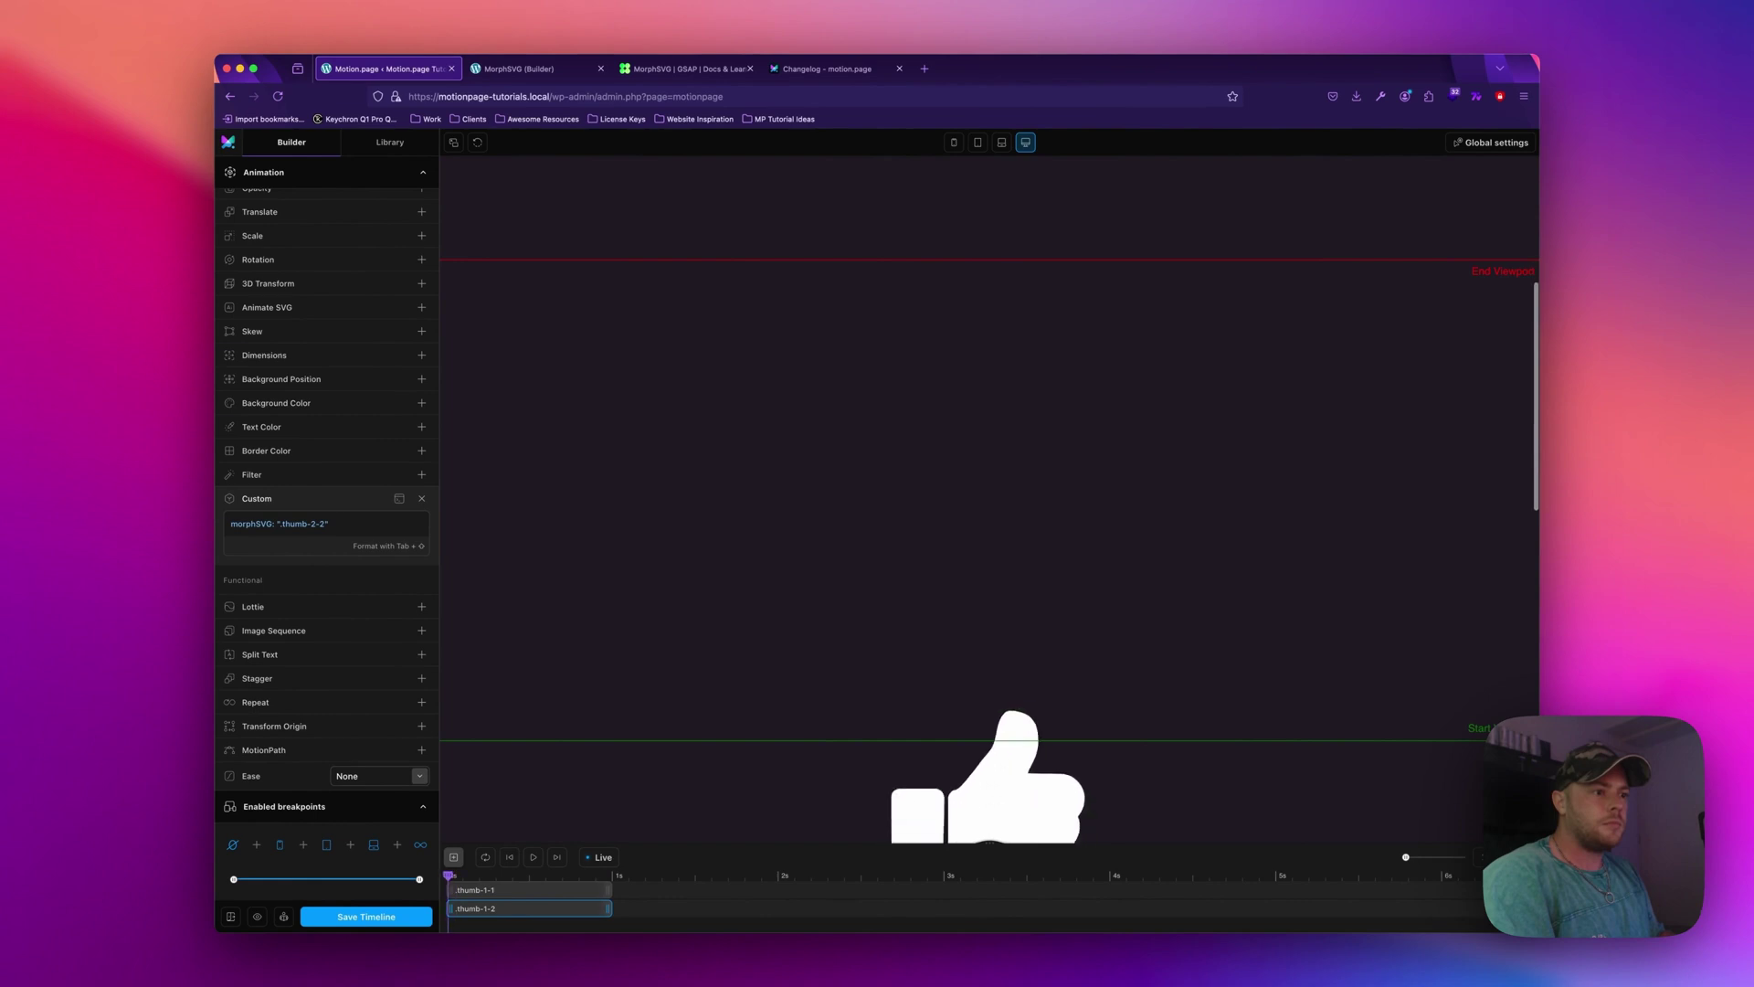
Set the scrollbar lock's delay to 0.2 s and scroll the page to test how closely the morph follows.
scroll(399, 539, "up", 10)
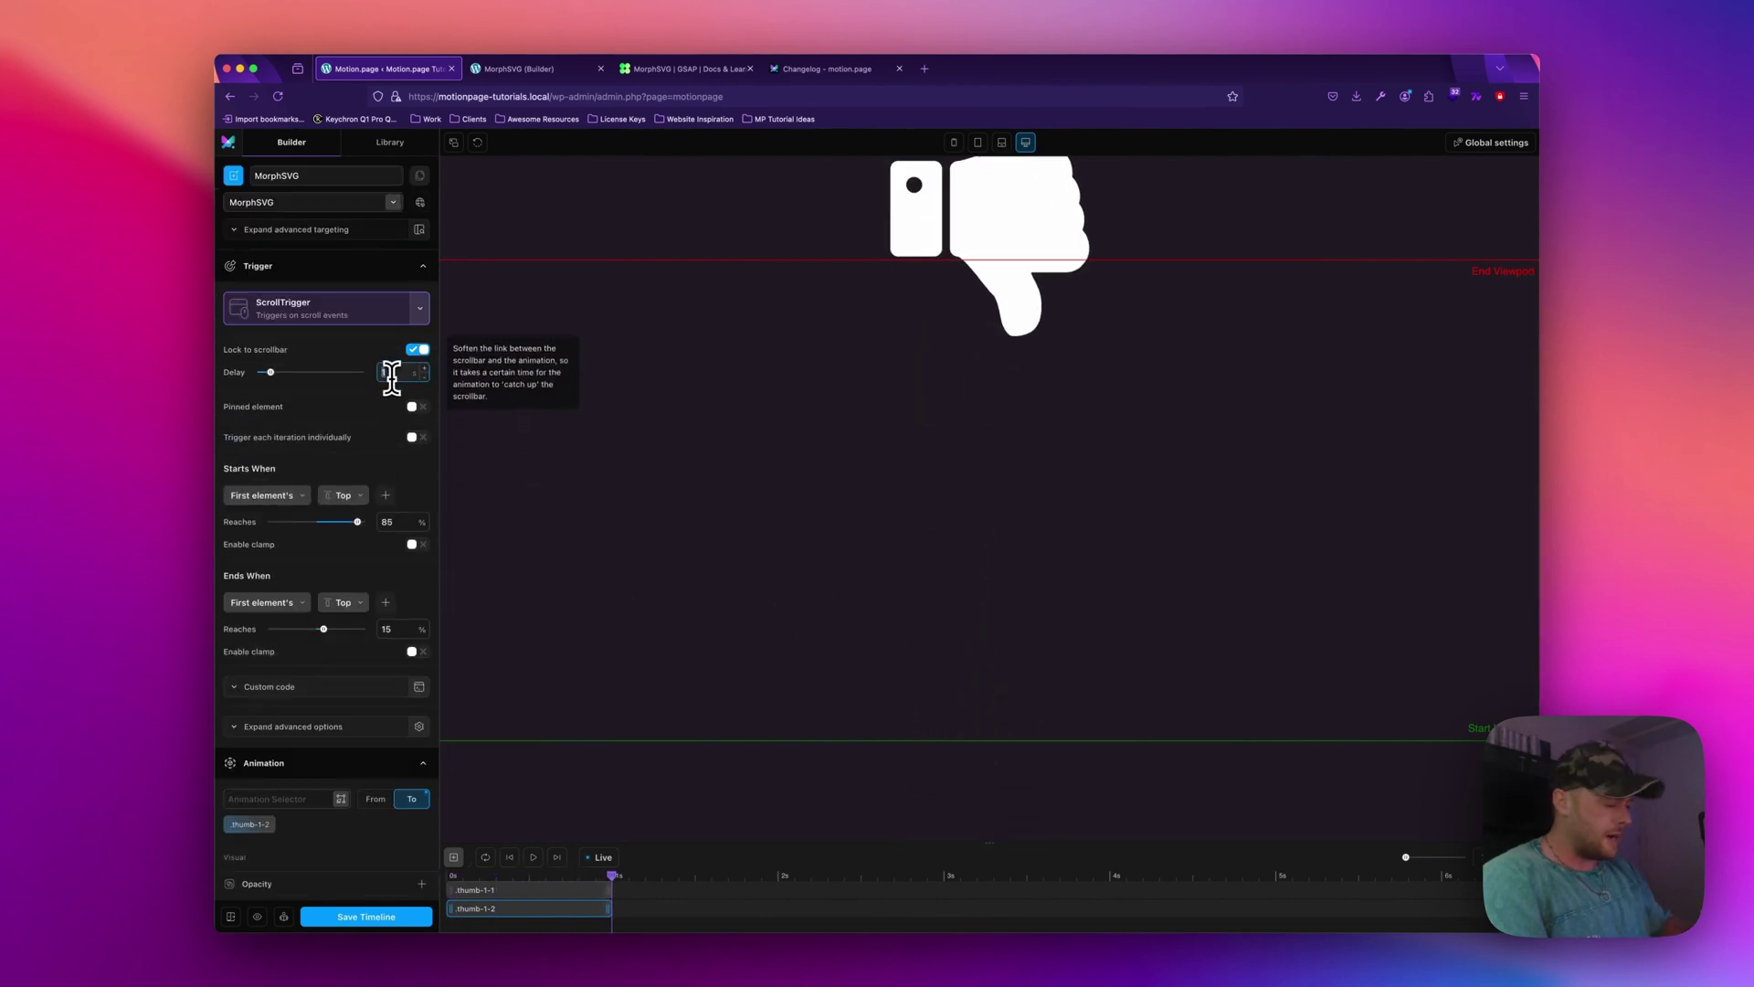
scroll(823, 451, "up", 8)
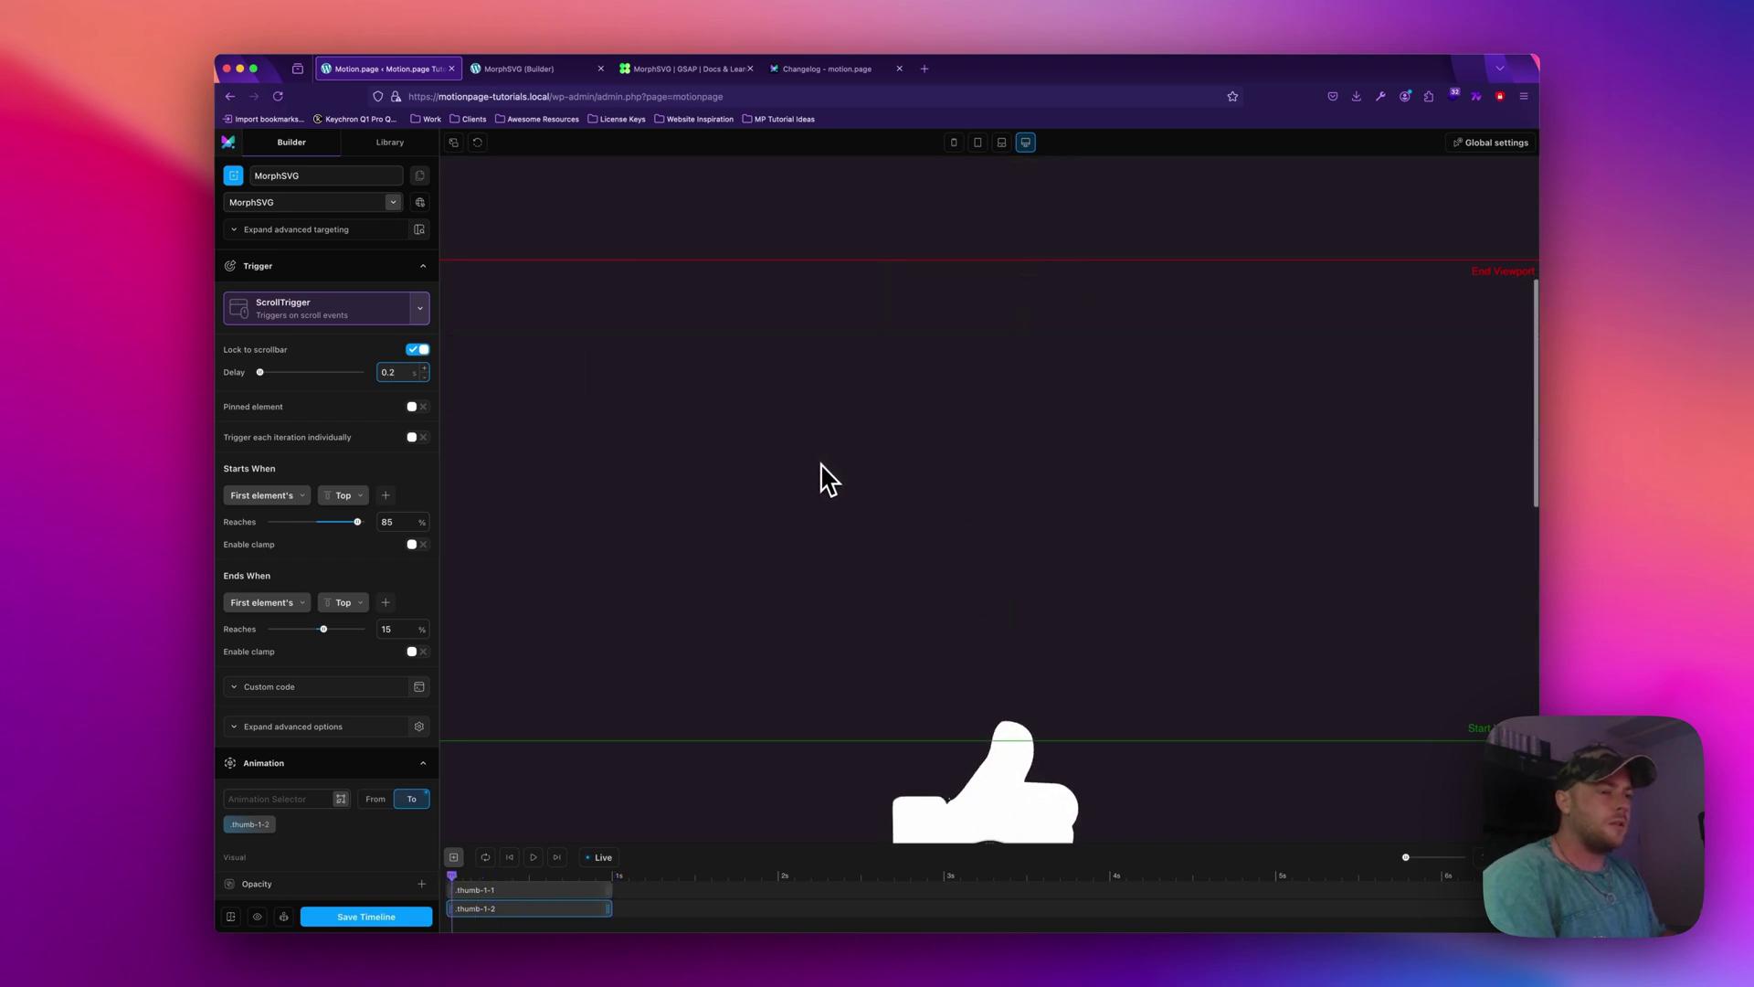
scroll(822, 478, "down", 6)
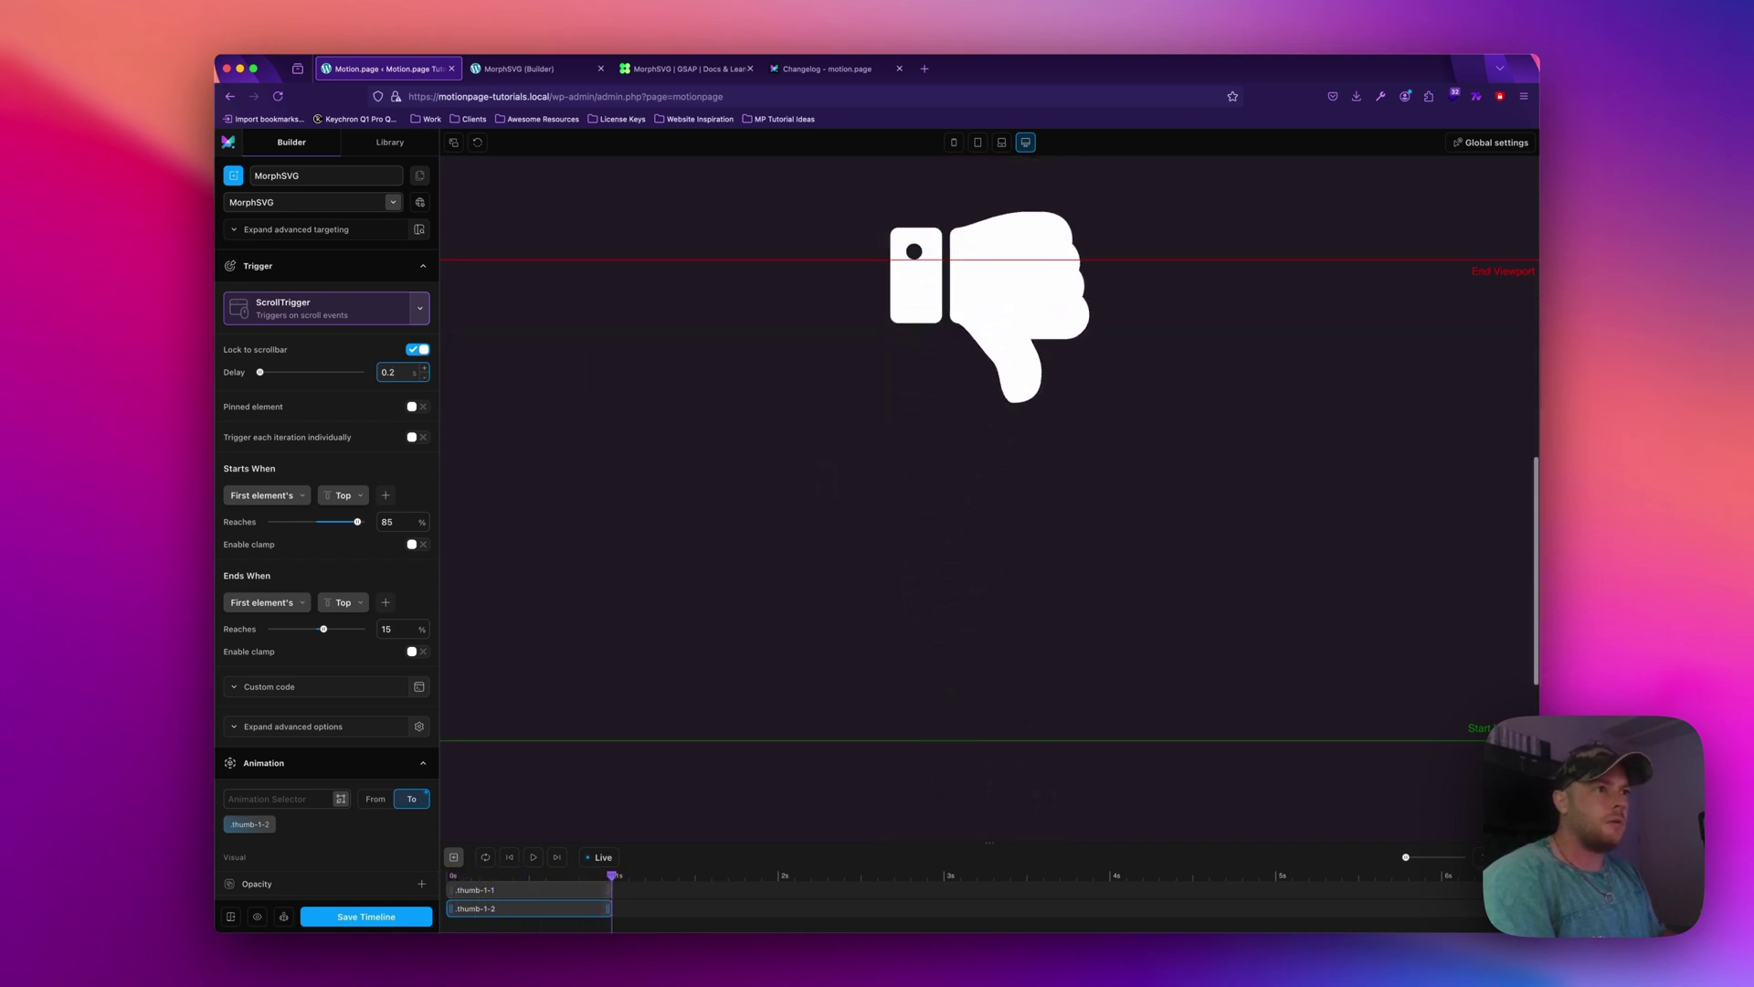
scroll(822, 471, "up", 5)
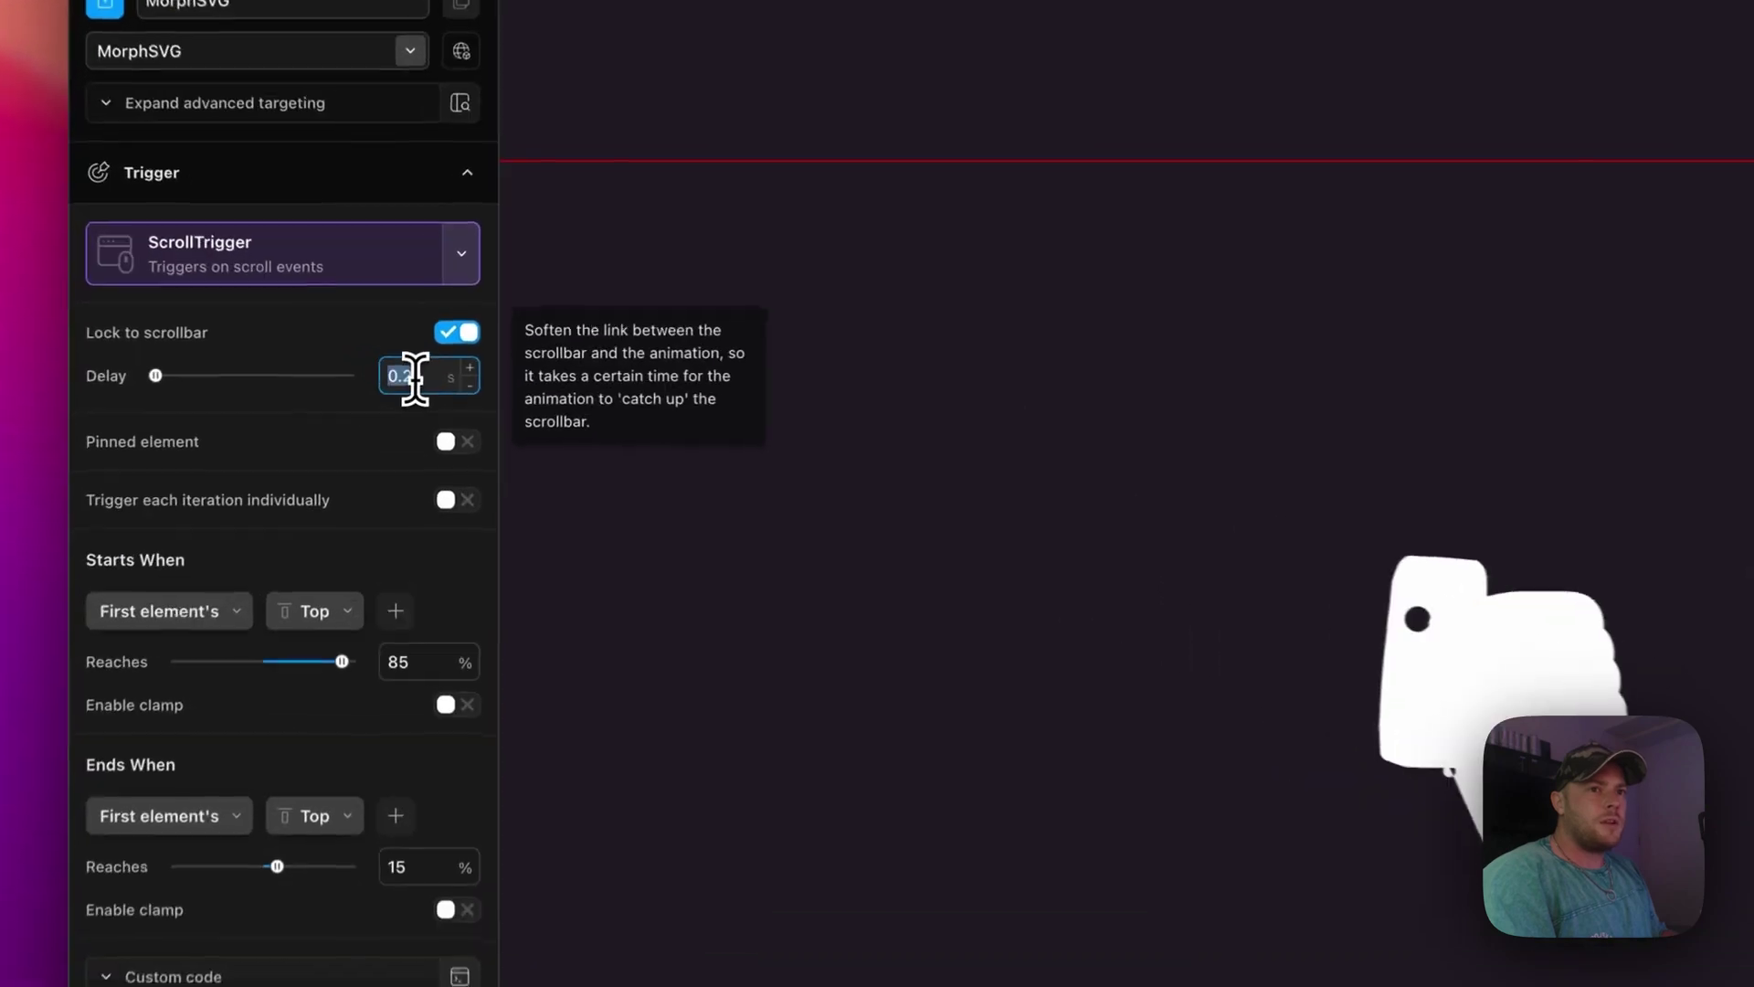
Set the scrollbar lock's delay to 2 s and scroll the page both ways to preview the softened morph.
double_click(397, 373)
type("2")
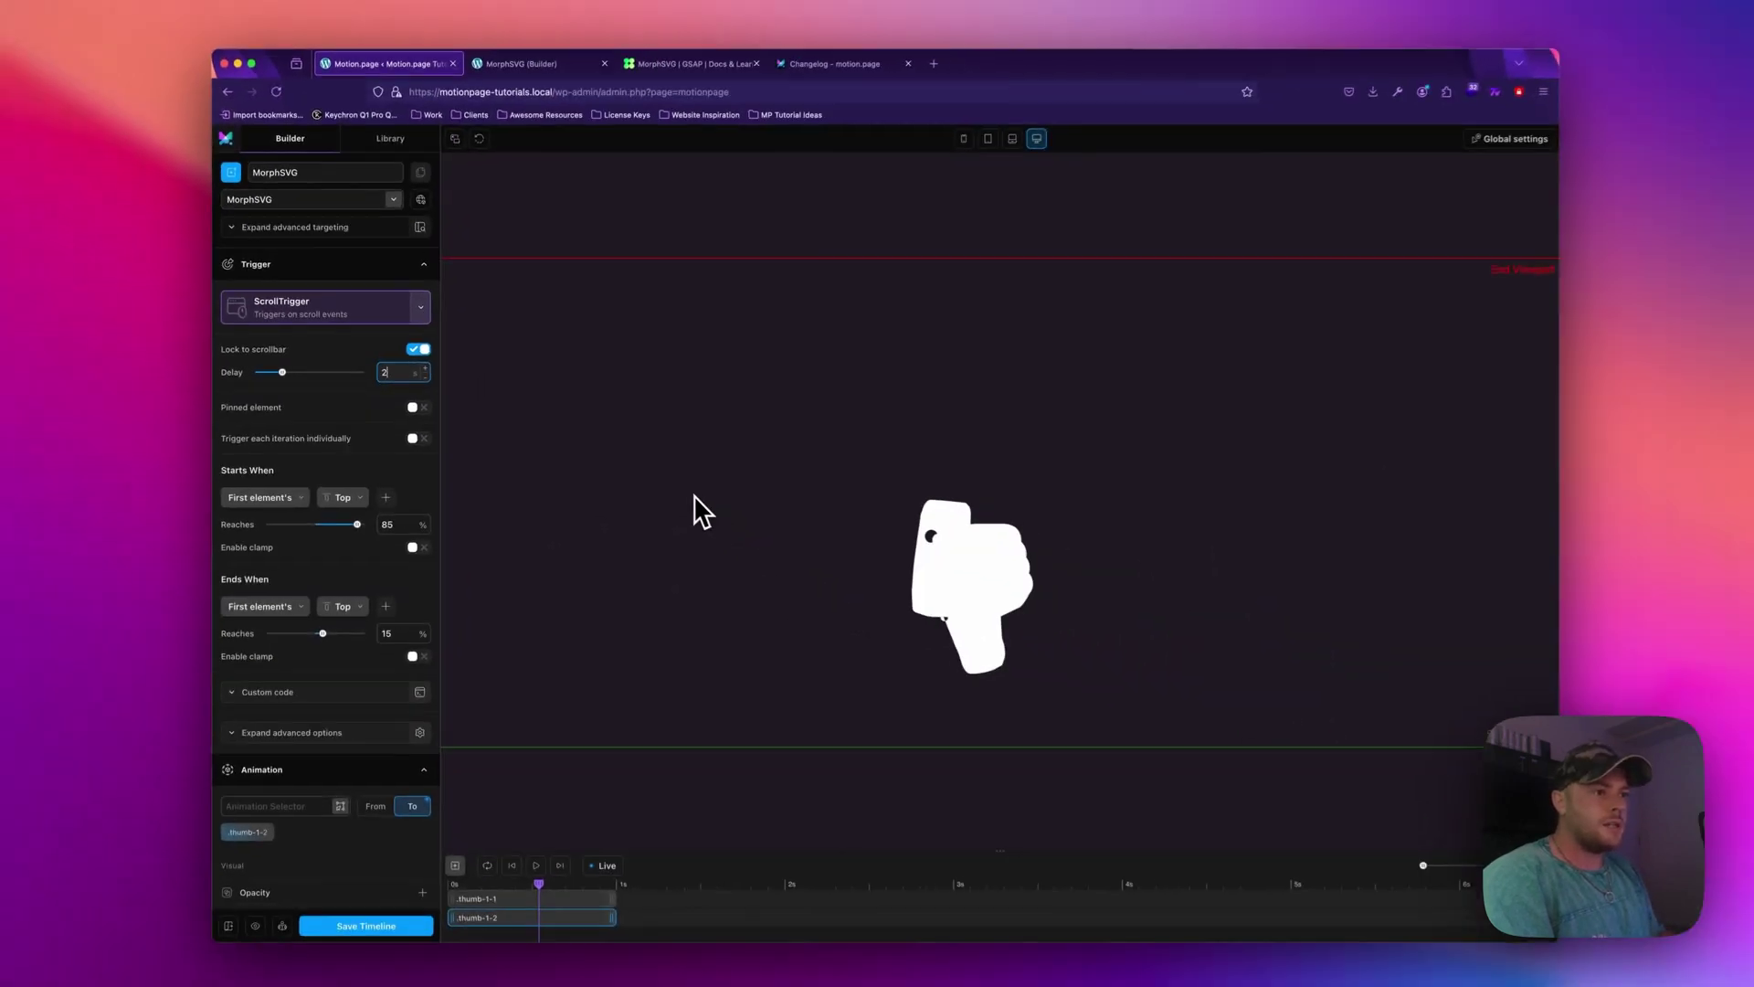
scroll(692, 503, "down", 5)
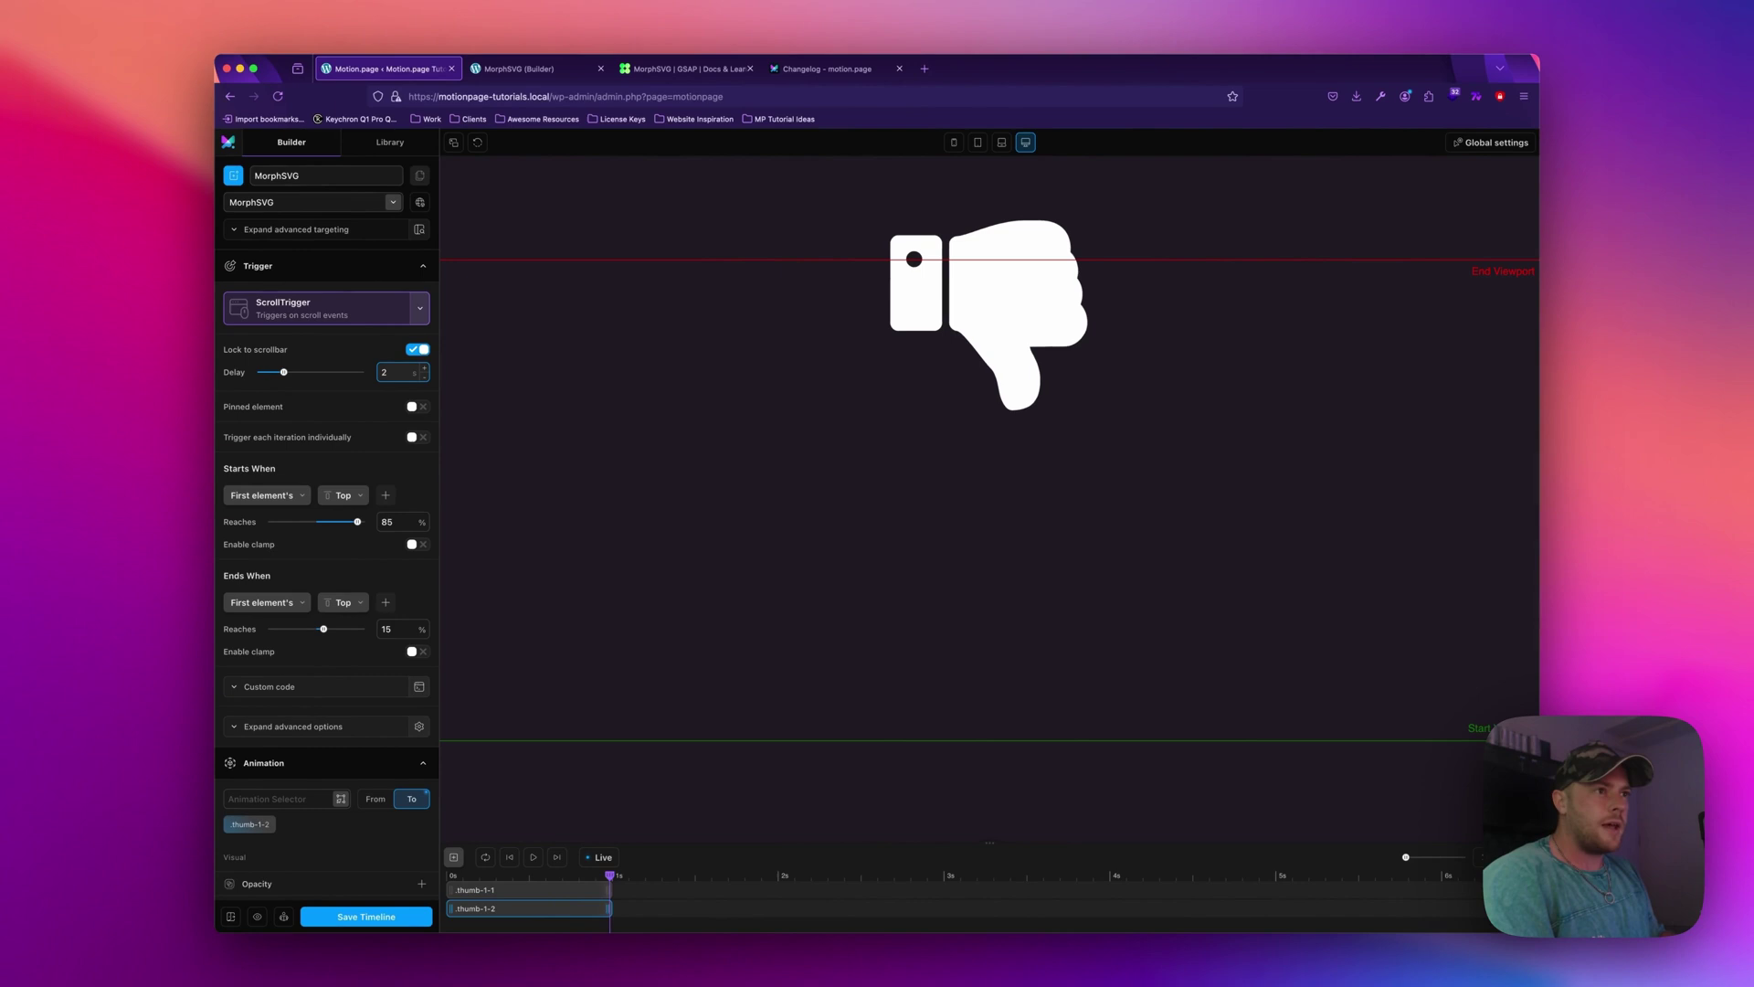
scroll(990, 502, "up", 5)
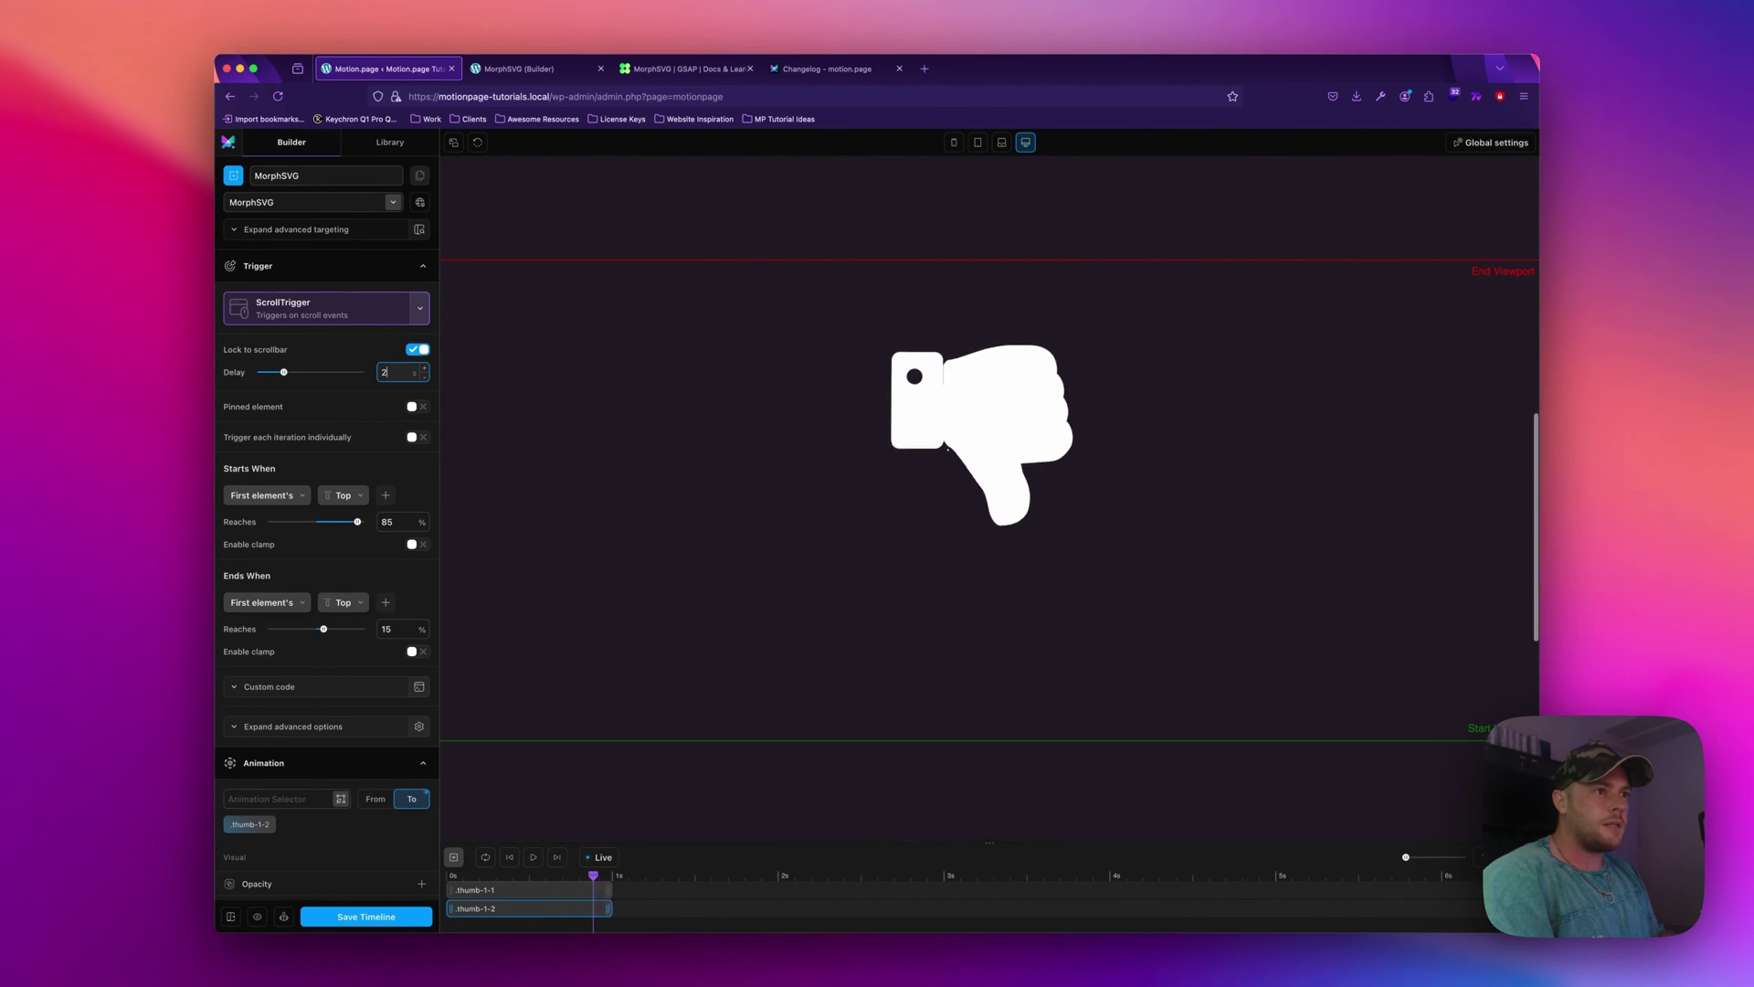
Preview the morph by scrolling the page, adjust the scrollbar lock's delay and save the timeline.
scroll(691, 503, "down", 5)
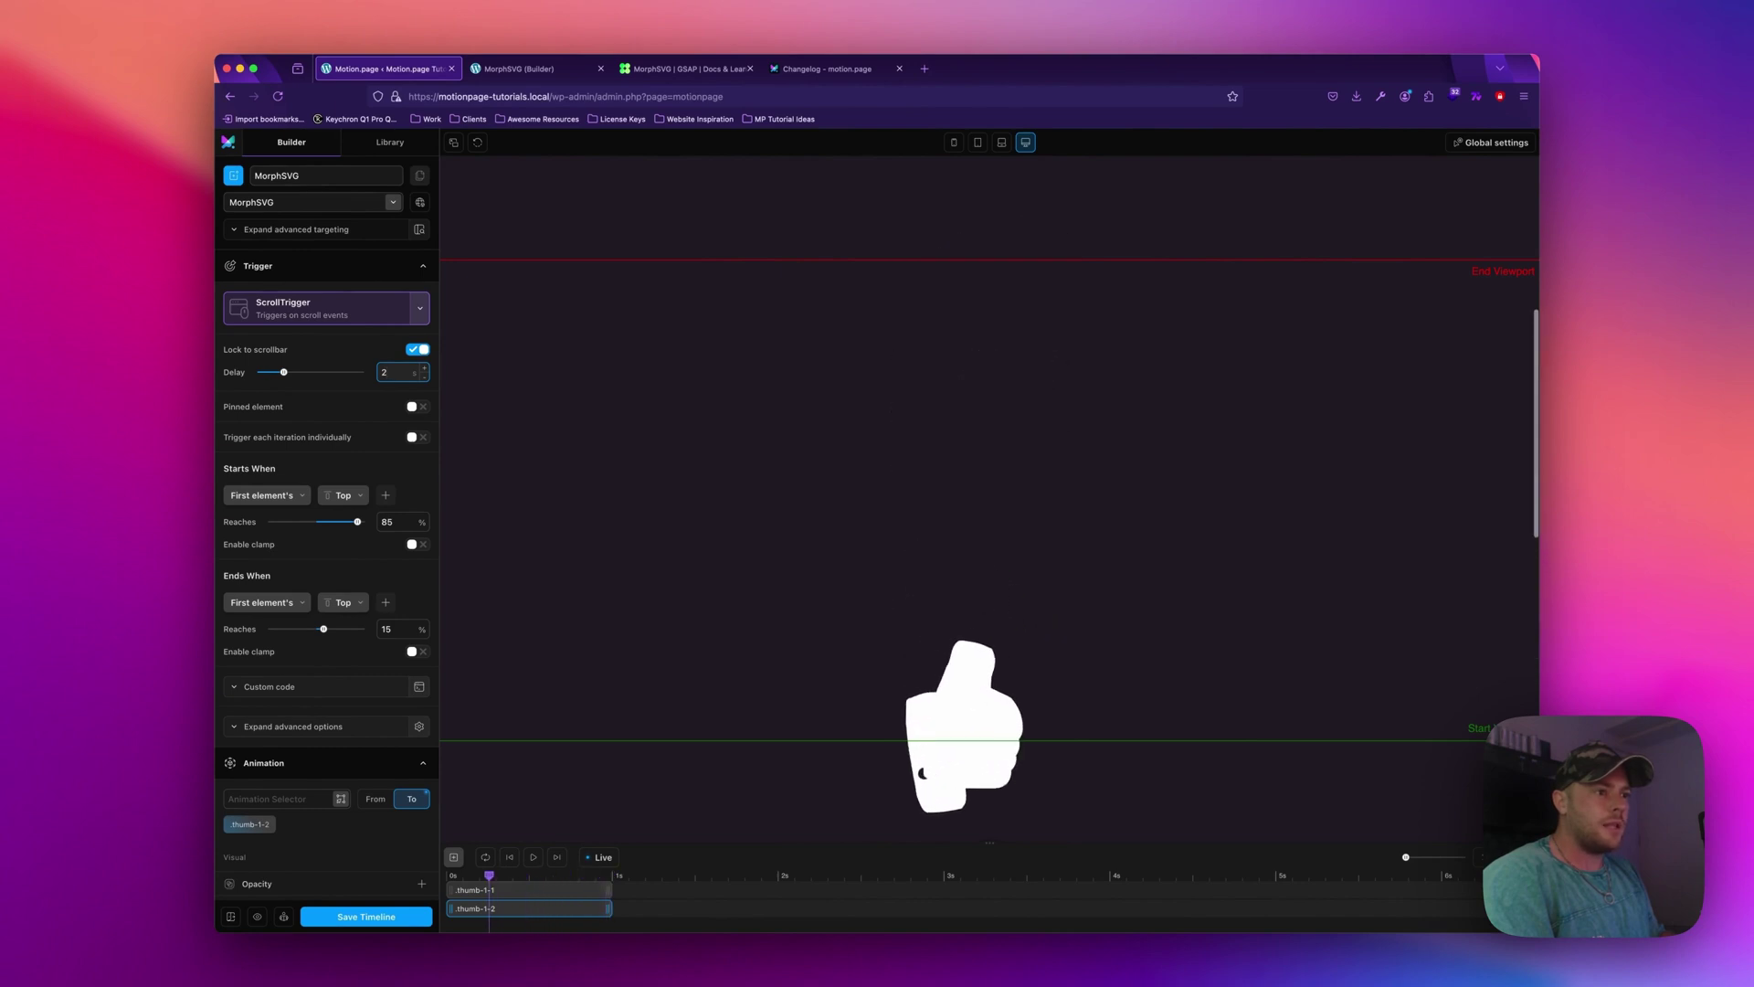
type("2")
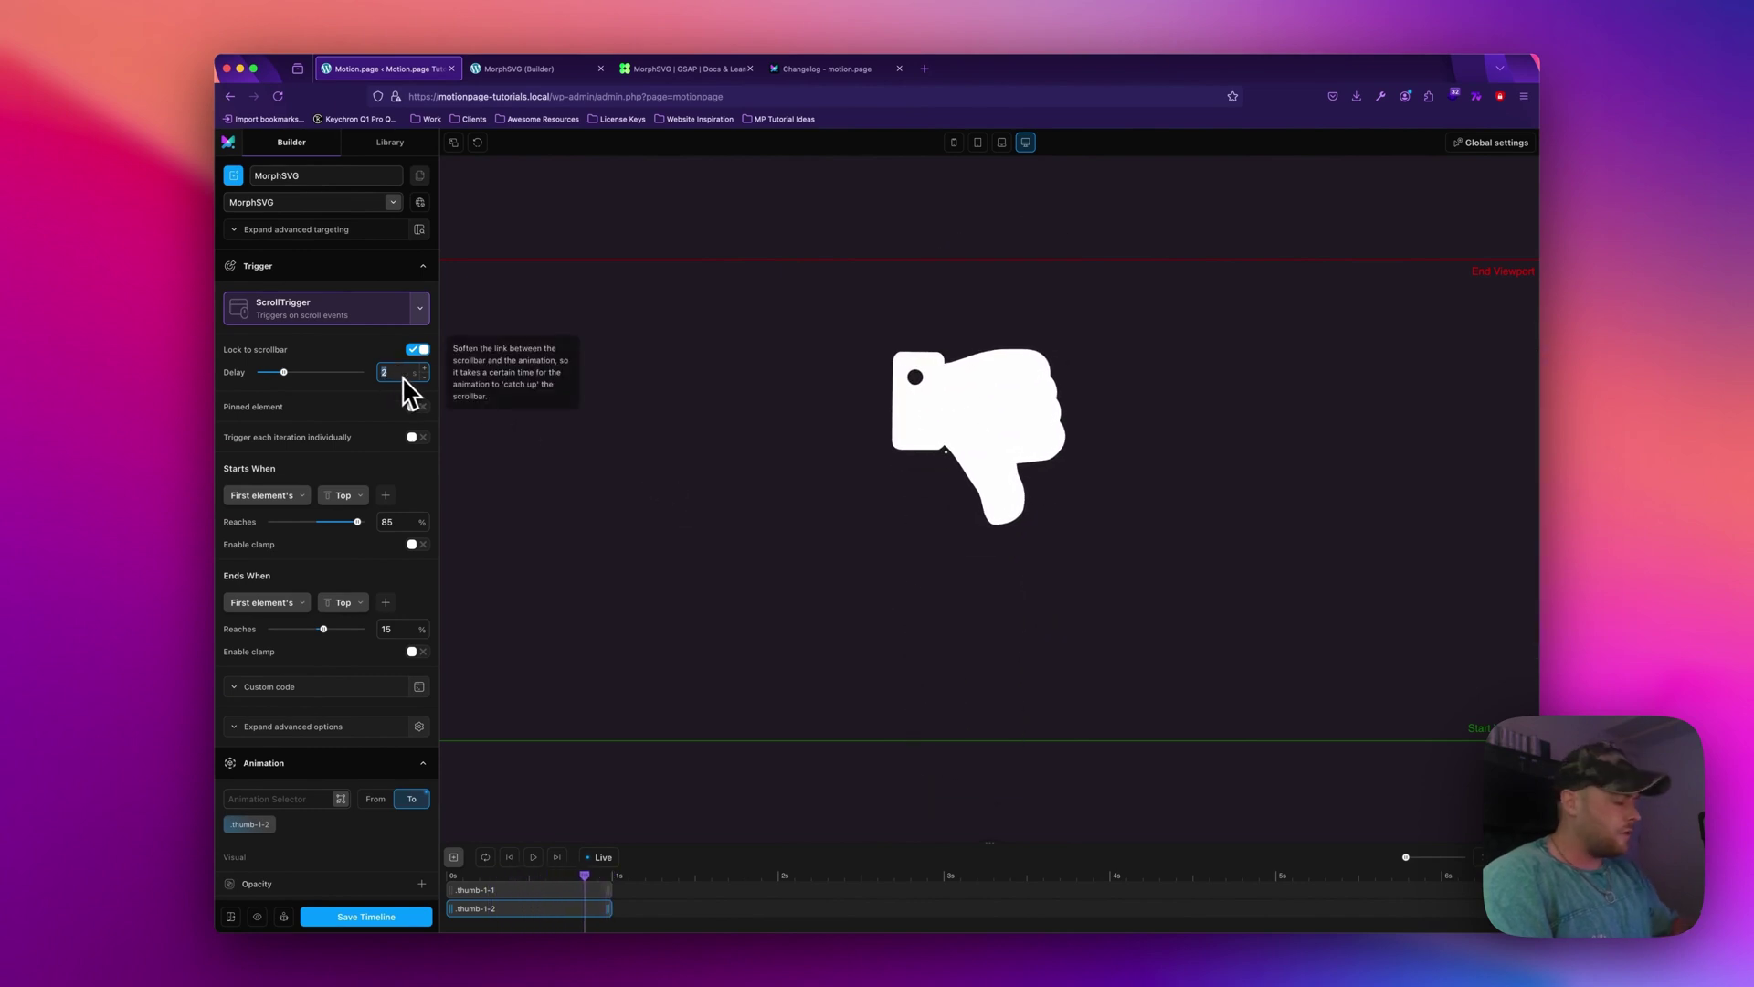
left_click(405, 916)
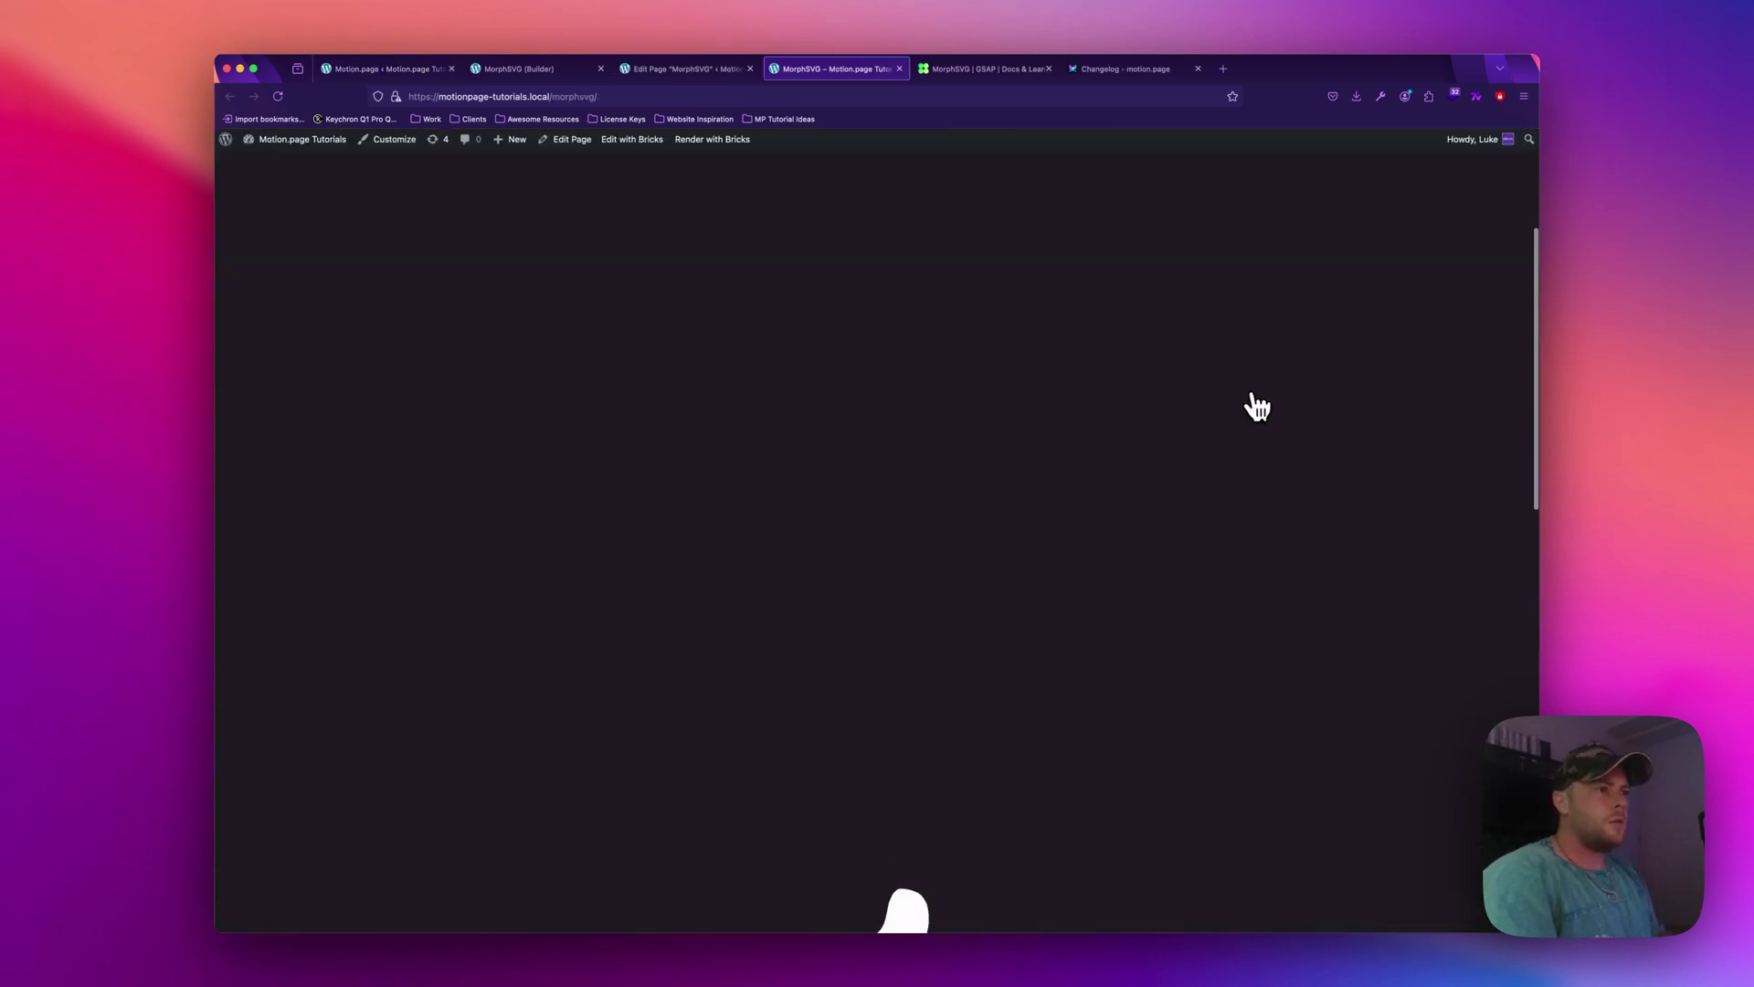
Scroll the live MorphSVG page in both directions to check how the saved thumb morph follows the scroll.
scroll(1253, 403, "down", 5)
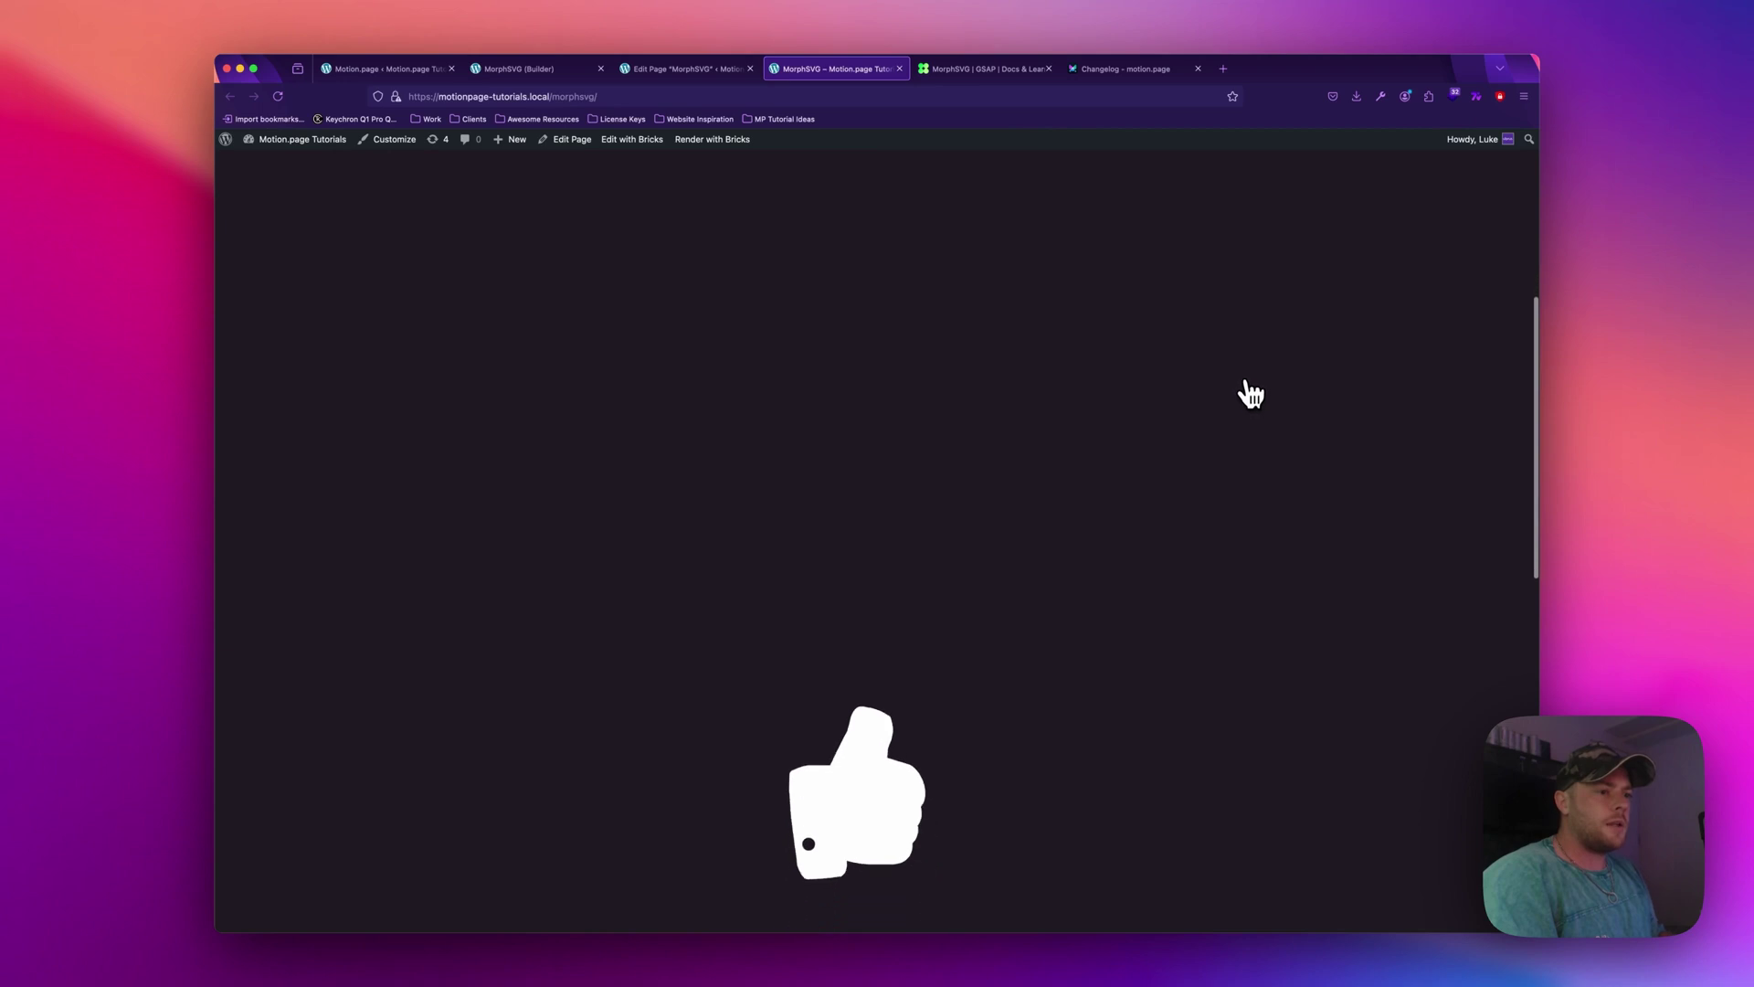
scroll(1254, 395, "down", 3)
scroll(1256, 393, "up", 5)
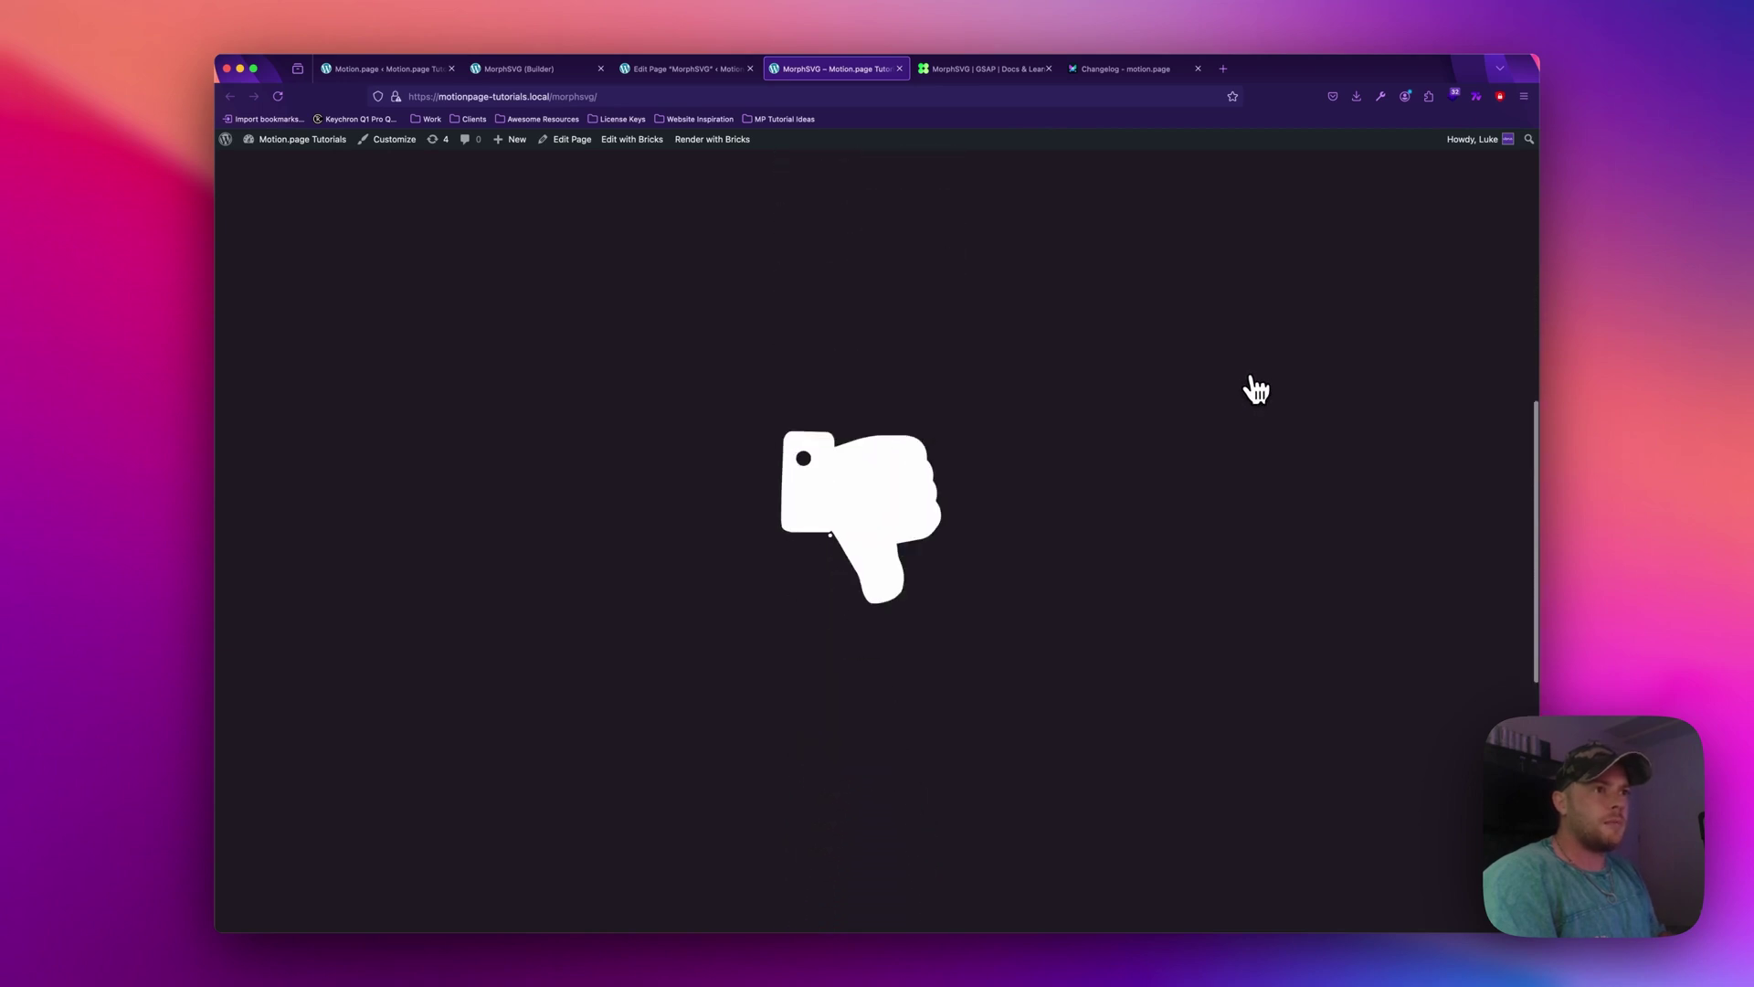
scroll(1253, 388, "up", 5)
scroll(1253, 387, "down", 3)
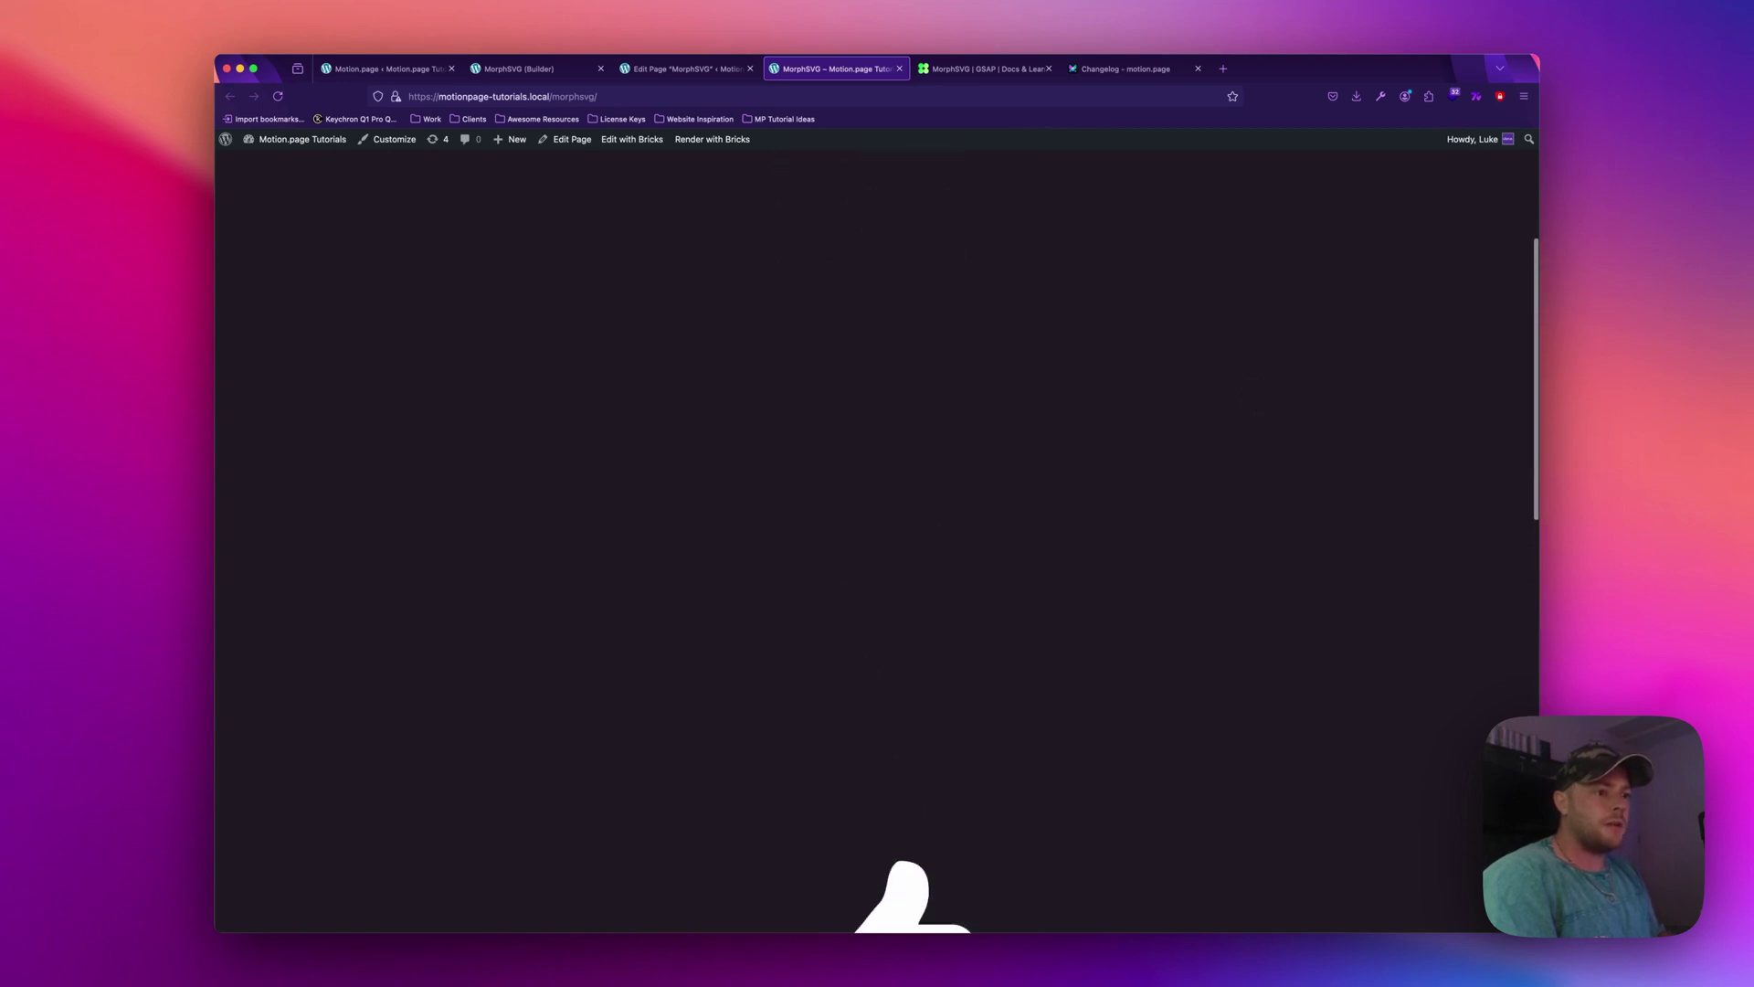
scroll(1253, 391, "down", 5)
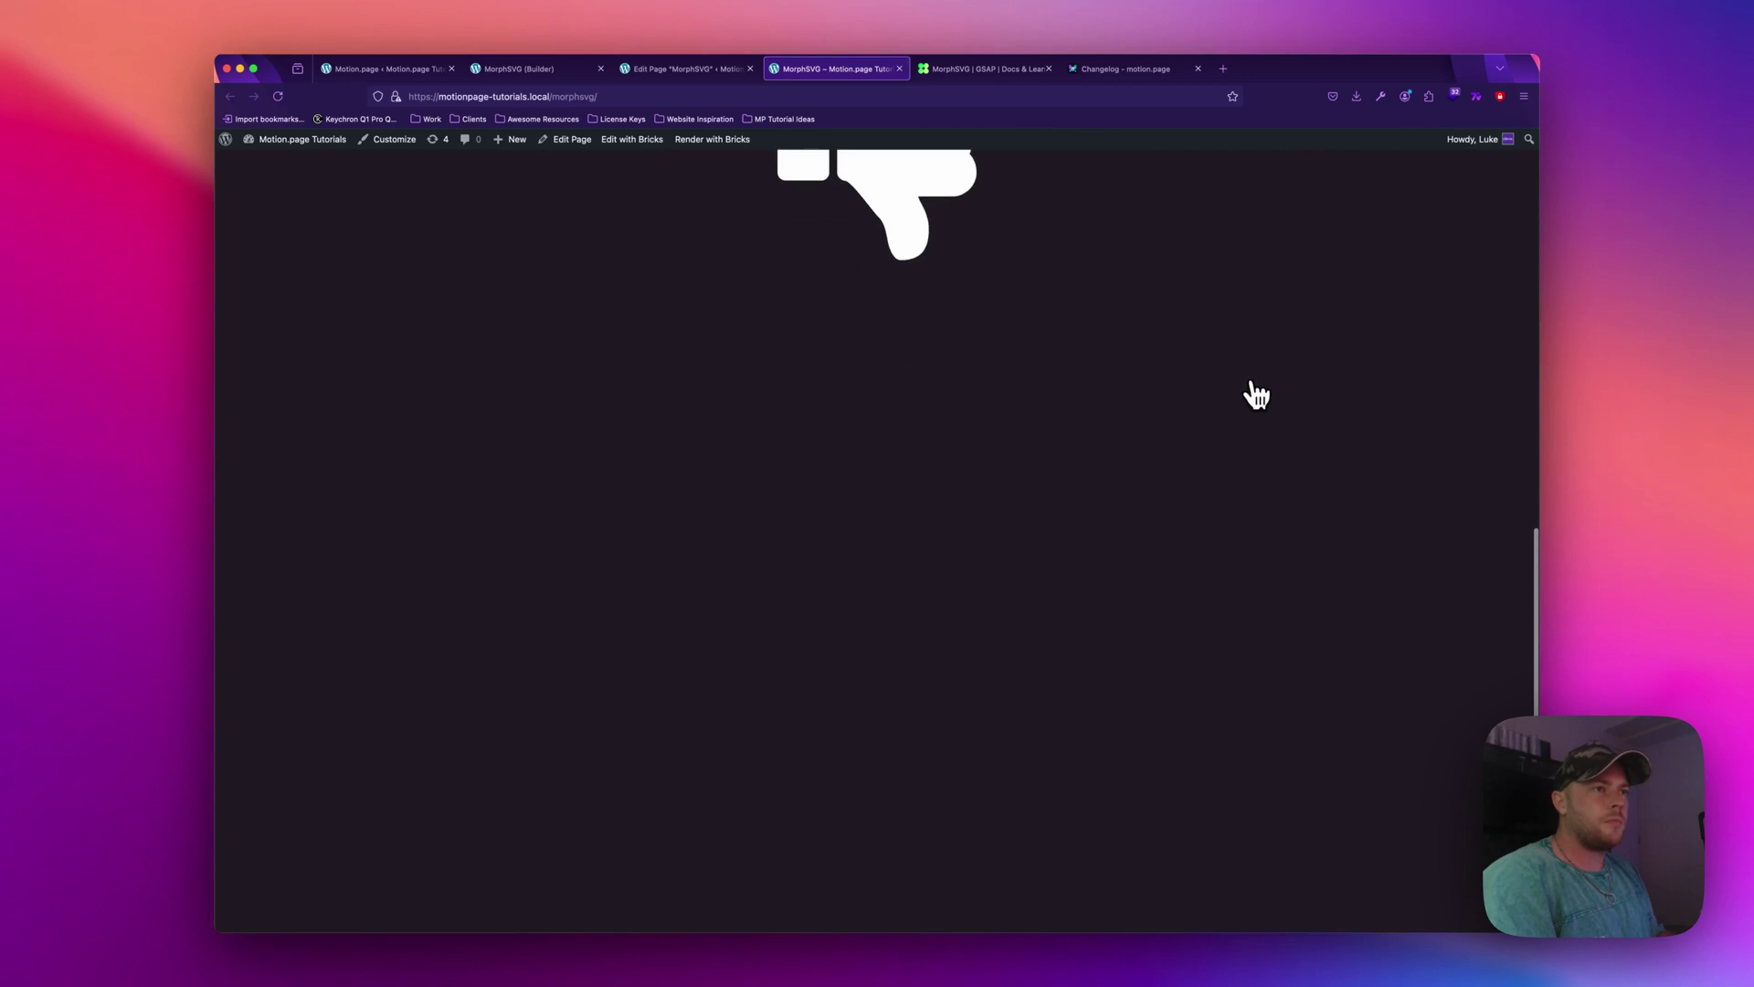
scroll(1253, 391, "up", 2)
scroll(1256, 393, "up", 3)
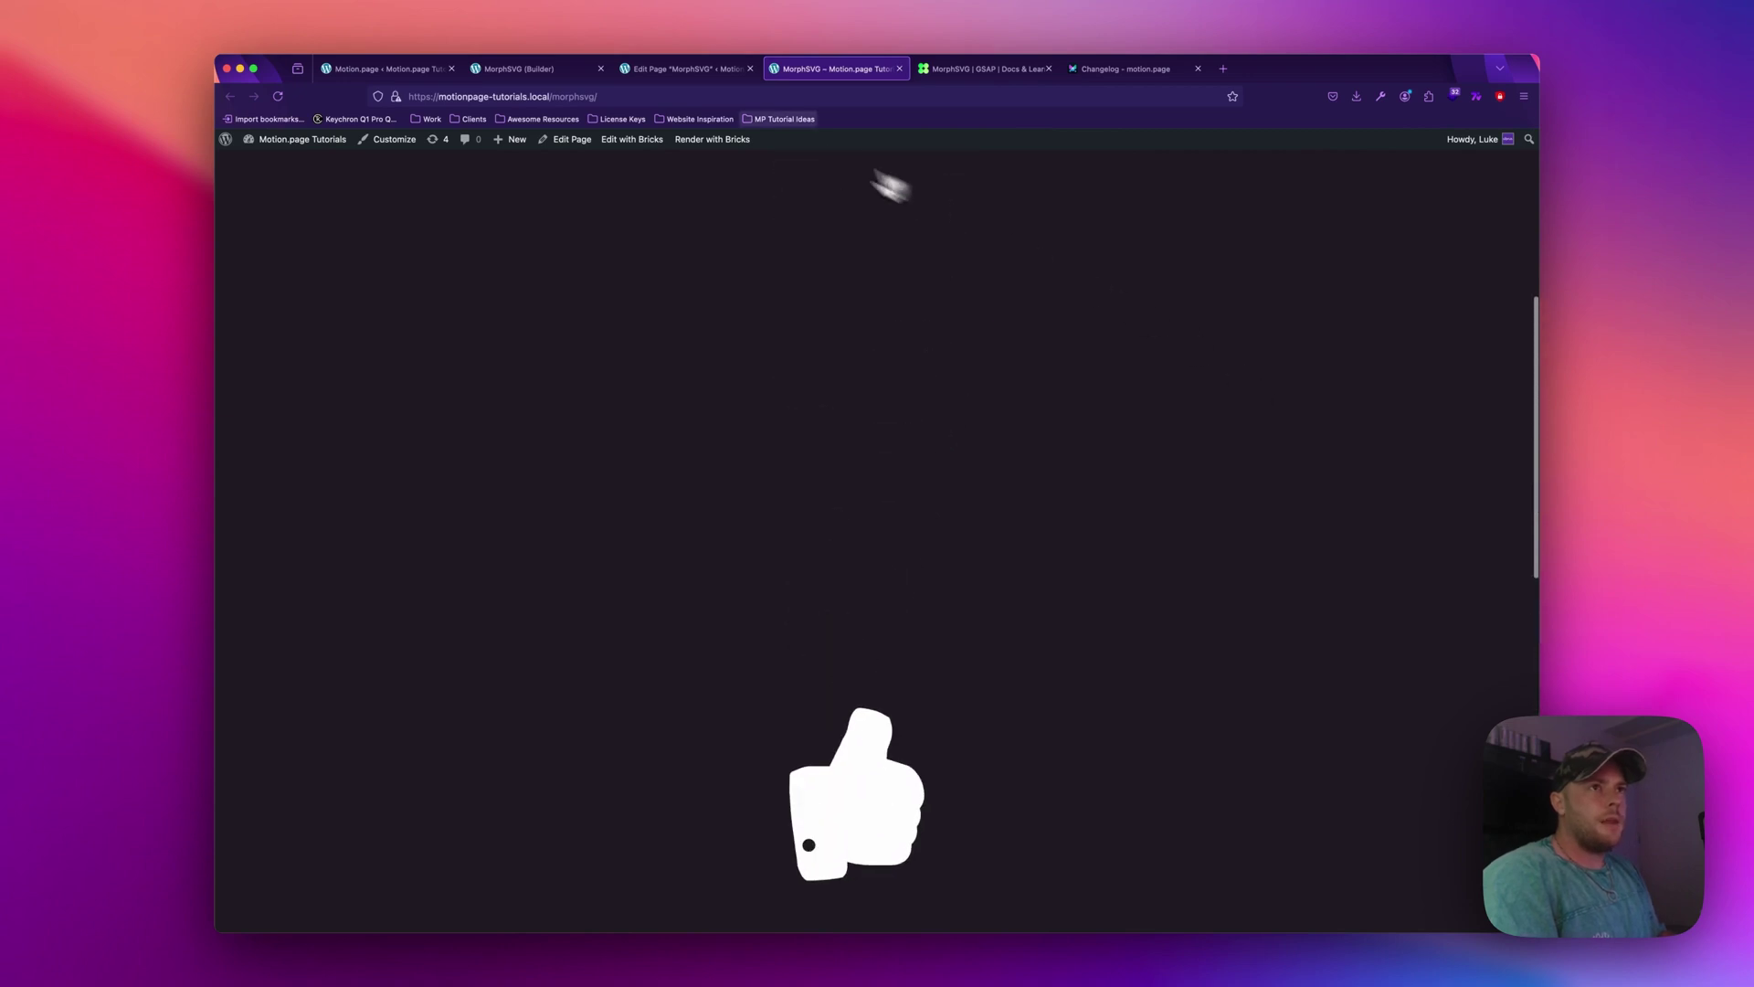
In the Motion.page builder, set the scrollbar lock's delay to 0.5 s, the trigger start to 65% and end to 35%, and save the timeline.
left_click(703, 73)
left_click(520, 71)
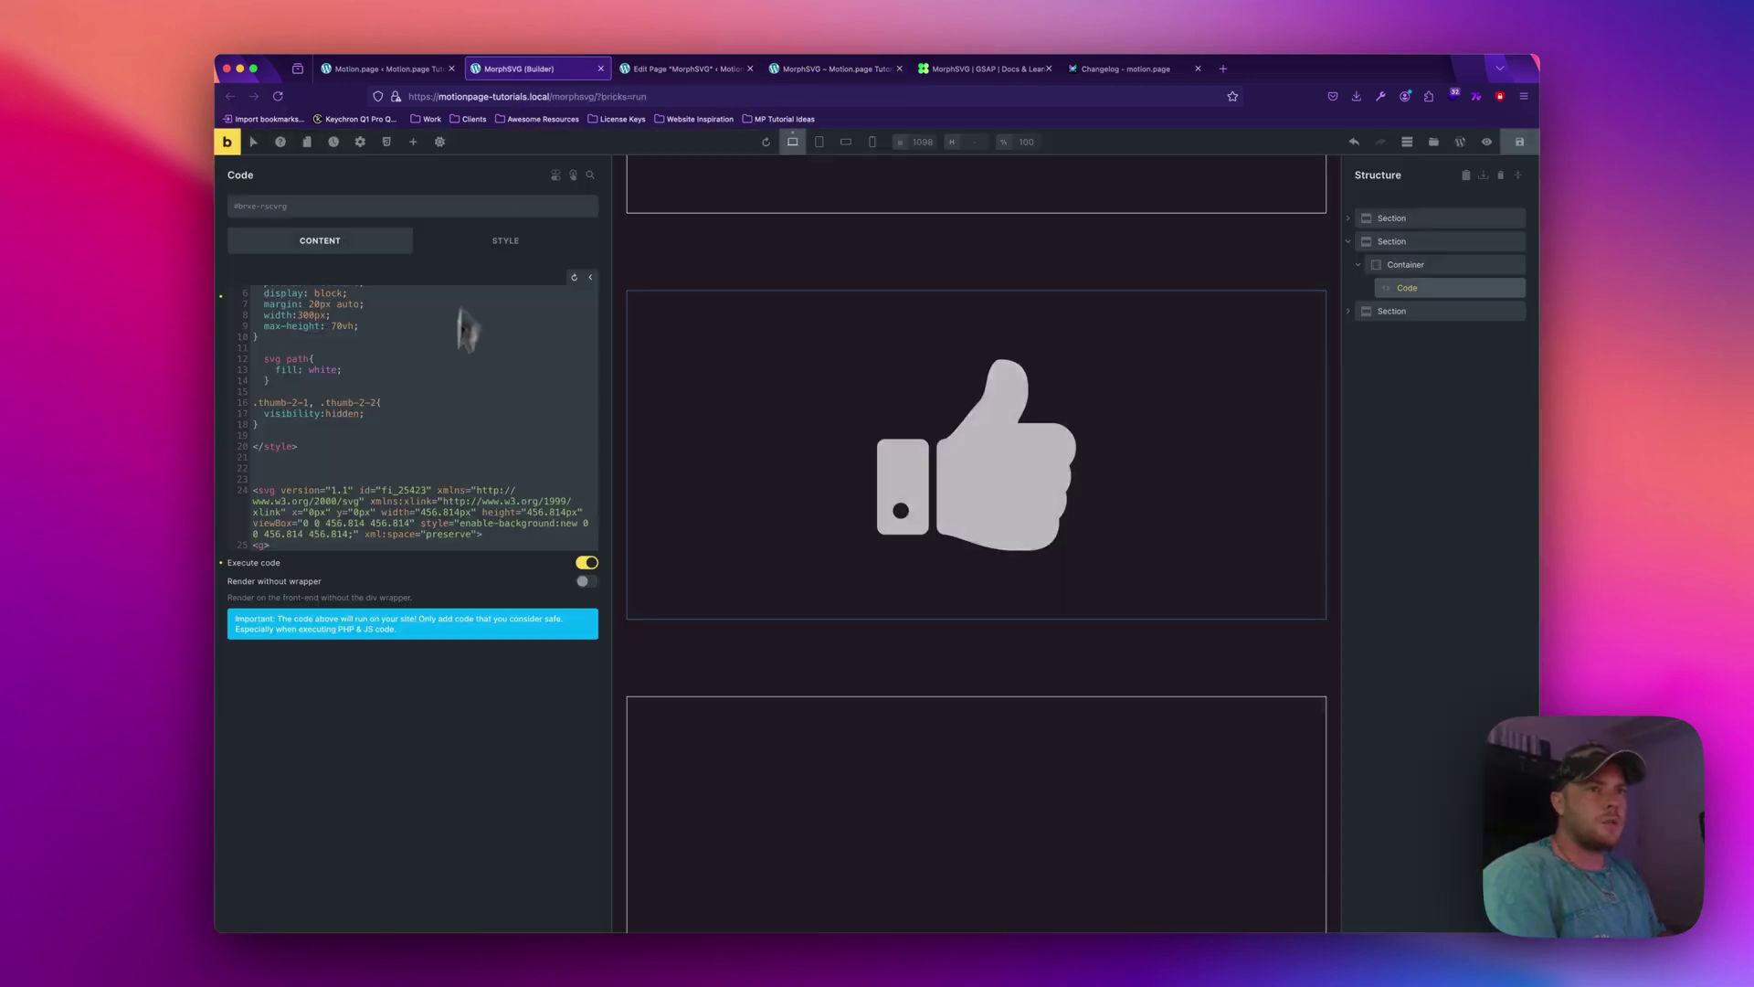
left_click(389, 69)
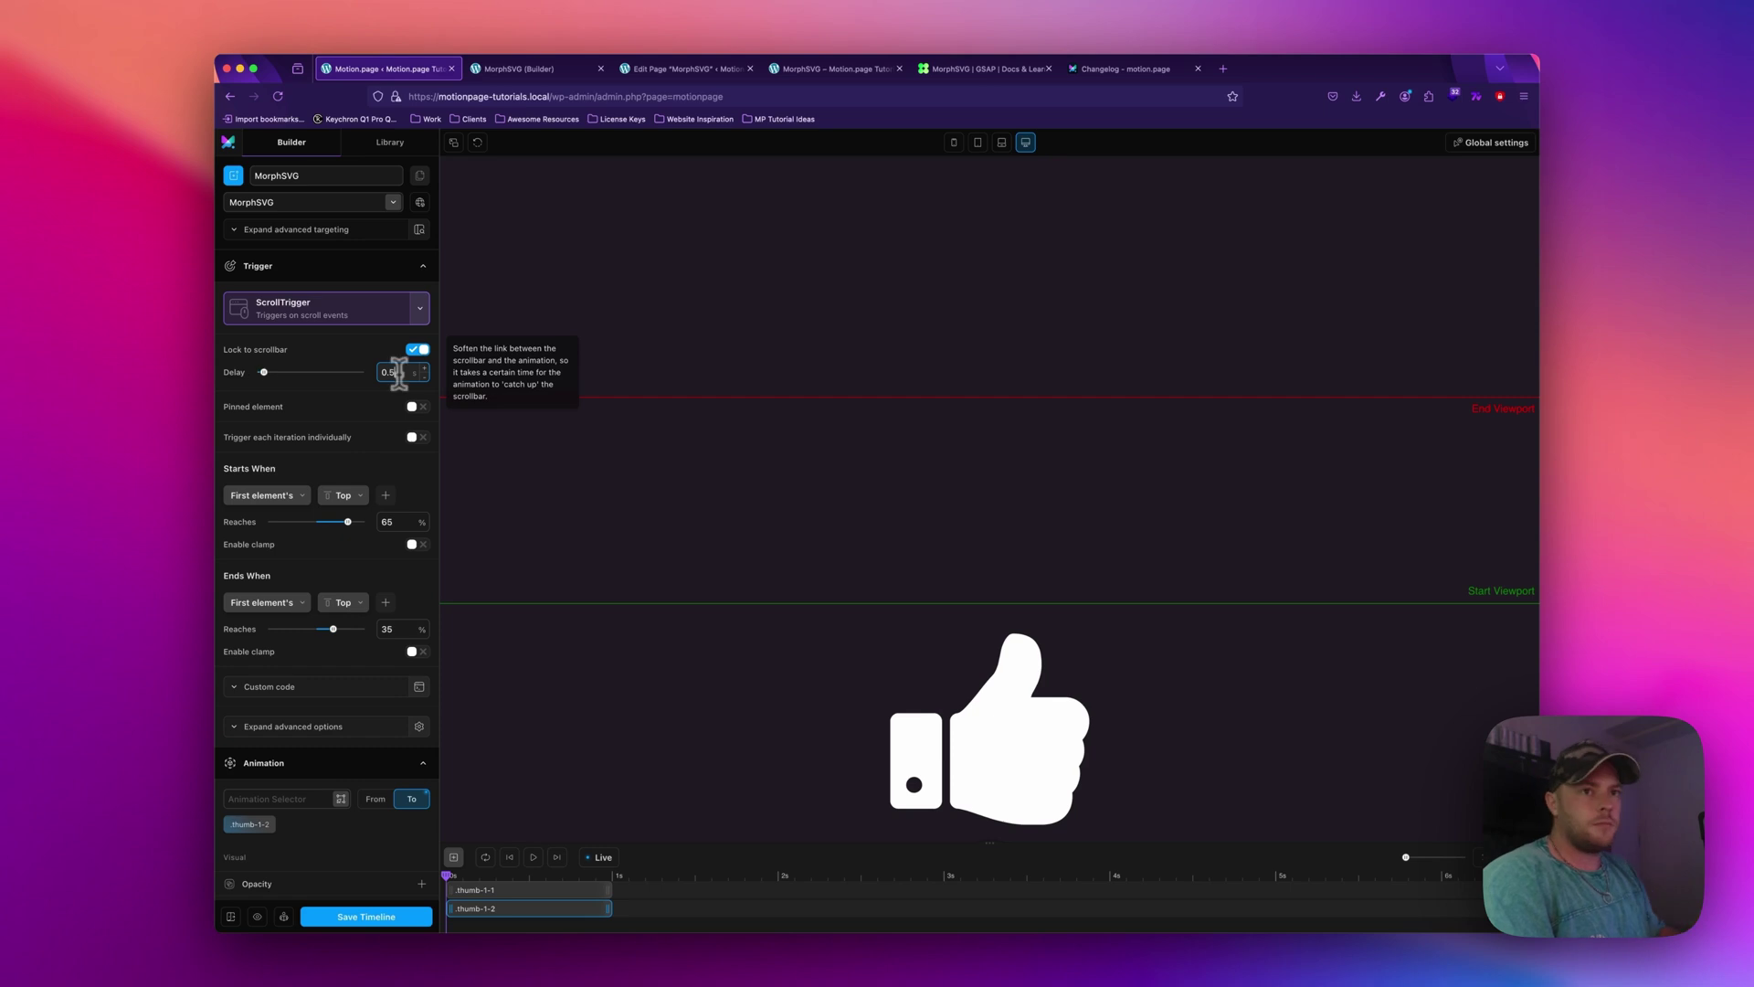
scroll(364, 783, "down", 10)
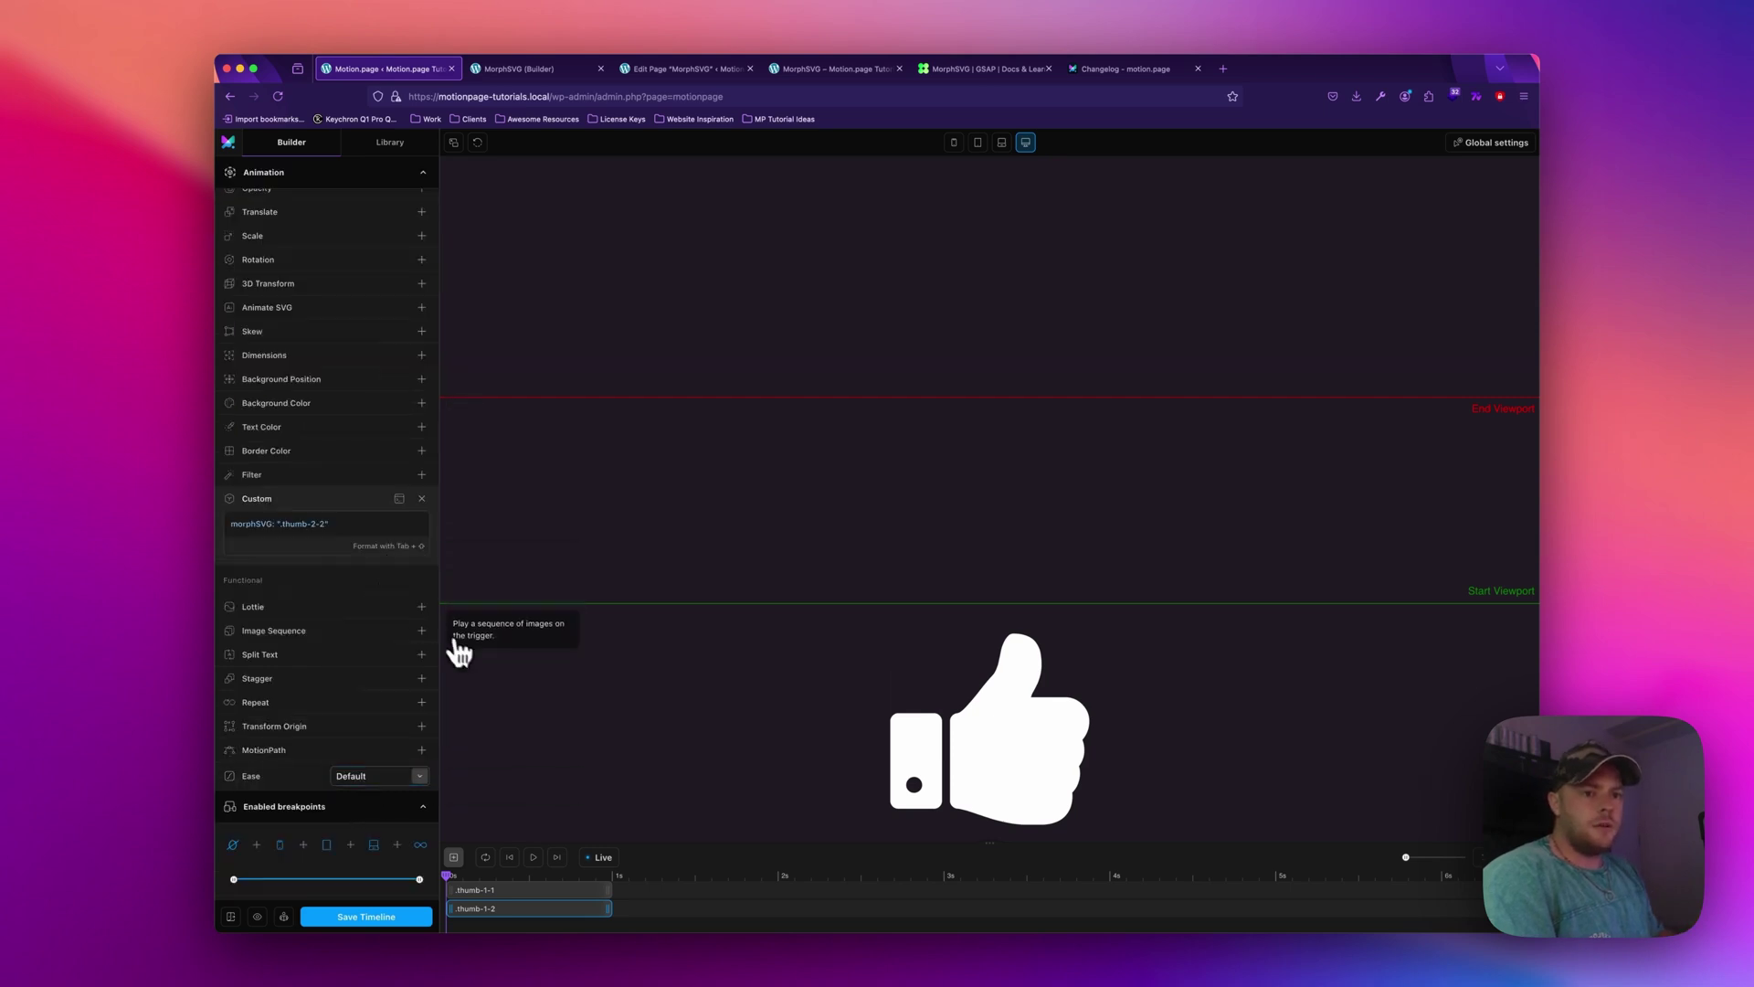
left_click(376, 918)
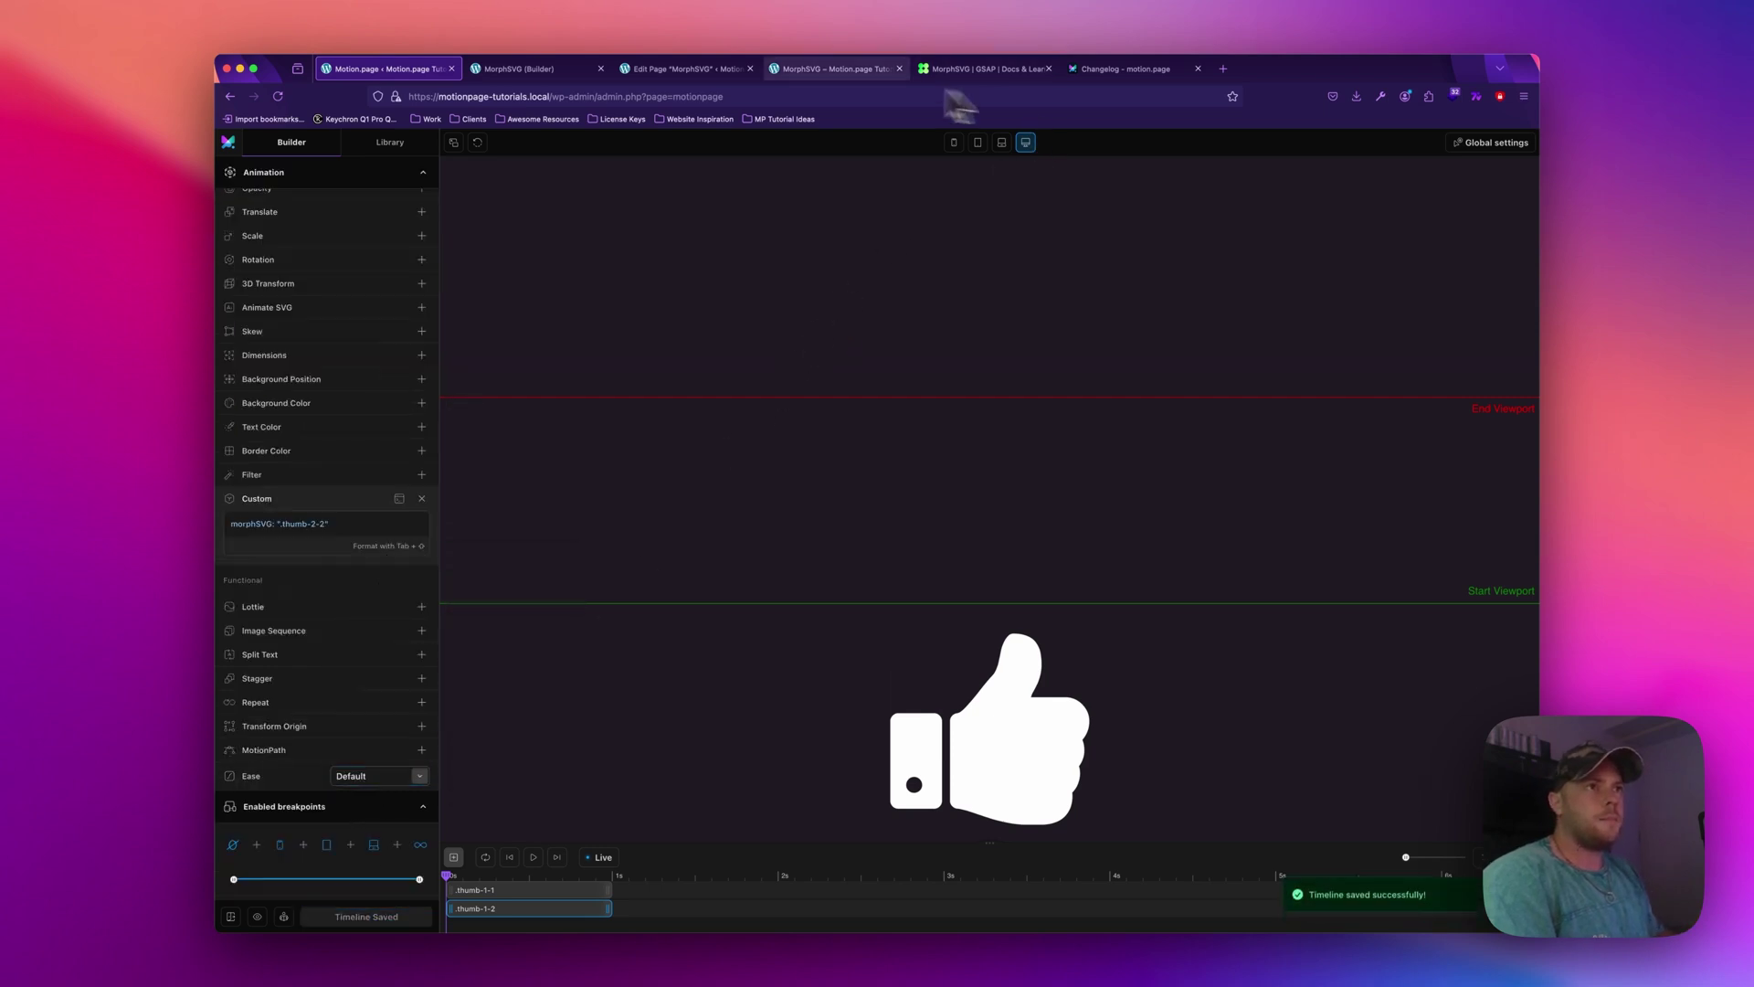
Return to the live MorphSVG page and scroll it both ways to test the morph with the new trigger settings.
left_click(827, 68)
scroll(841, 341, "down", 5)
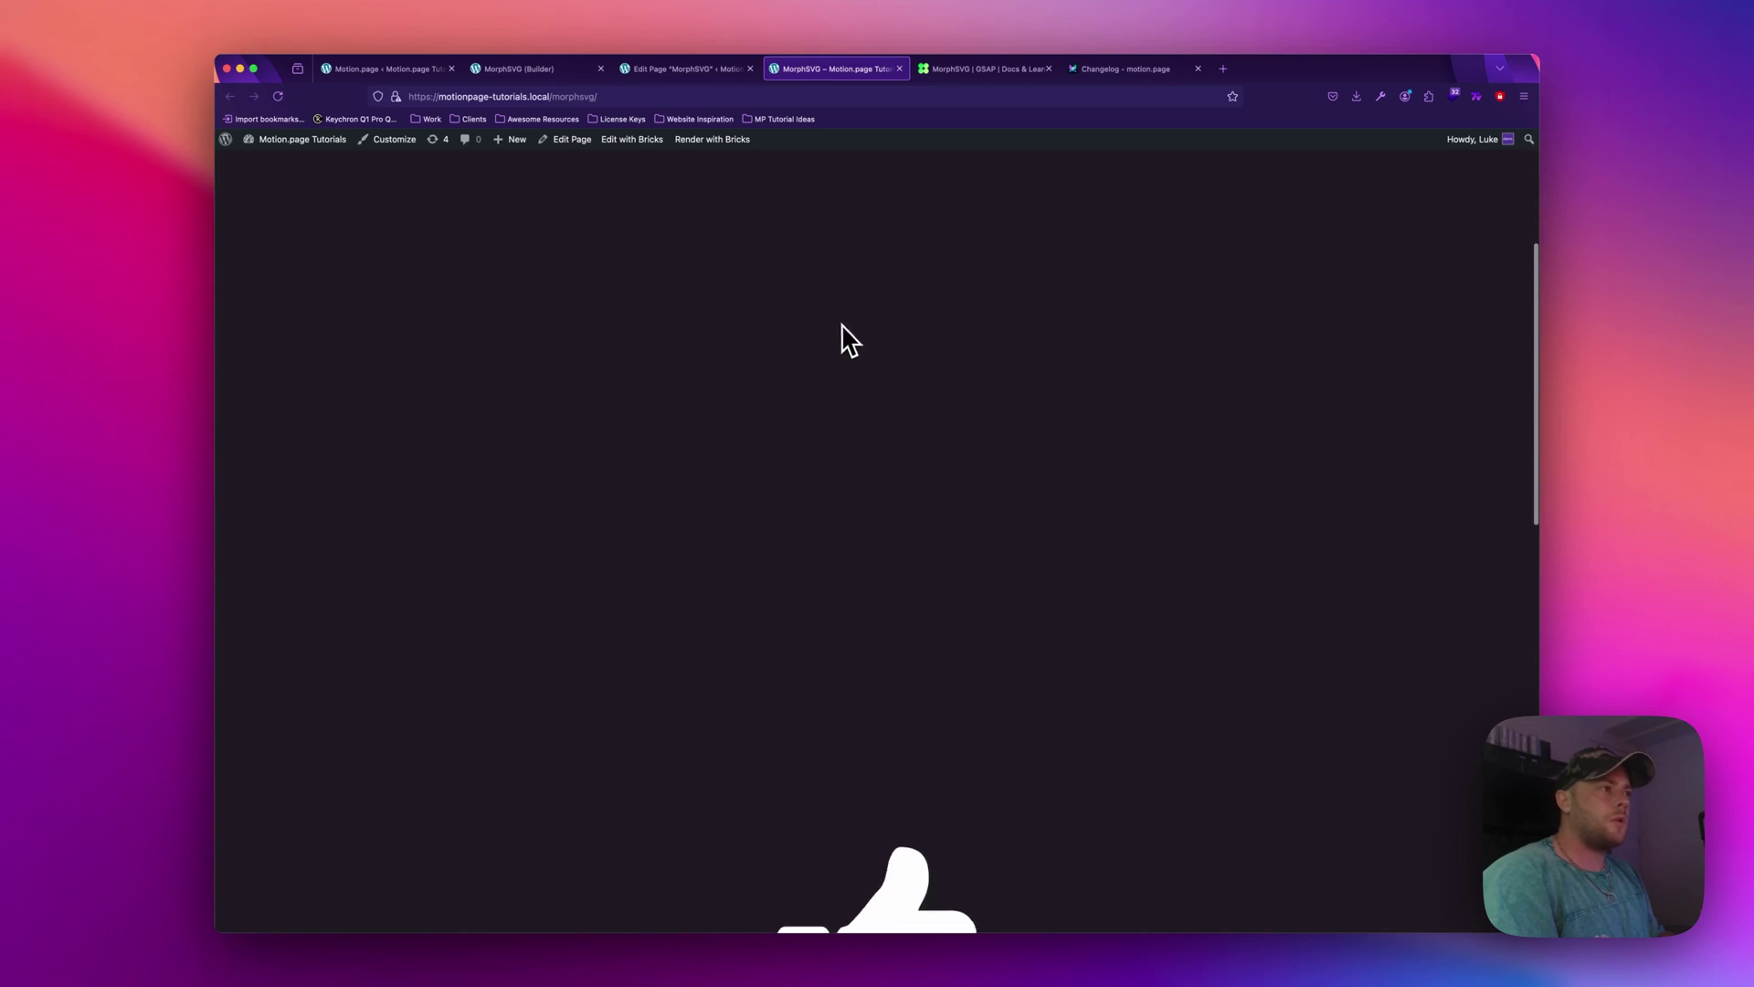
scroll(909, 336, "down", 4)
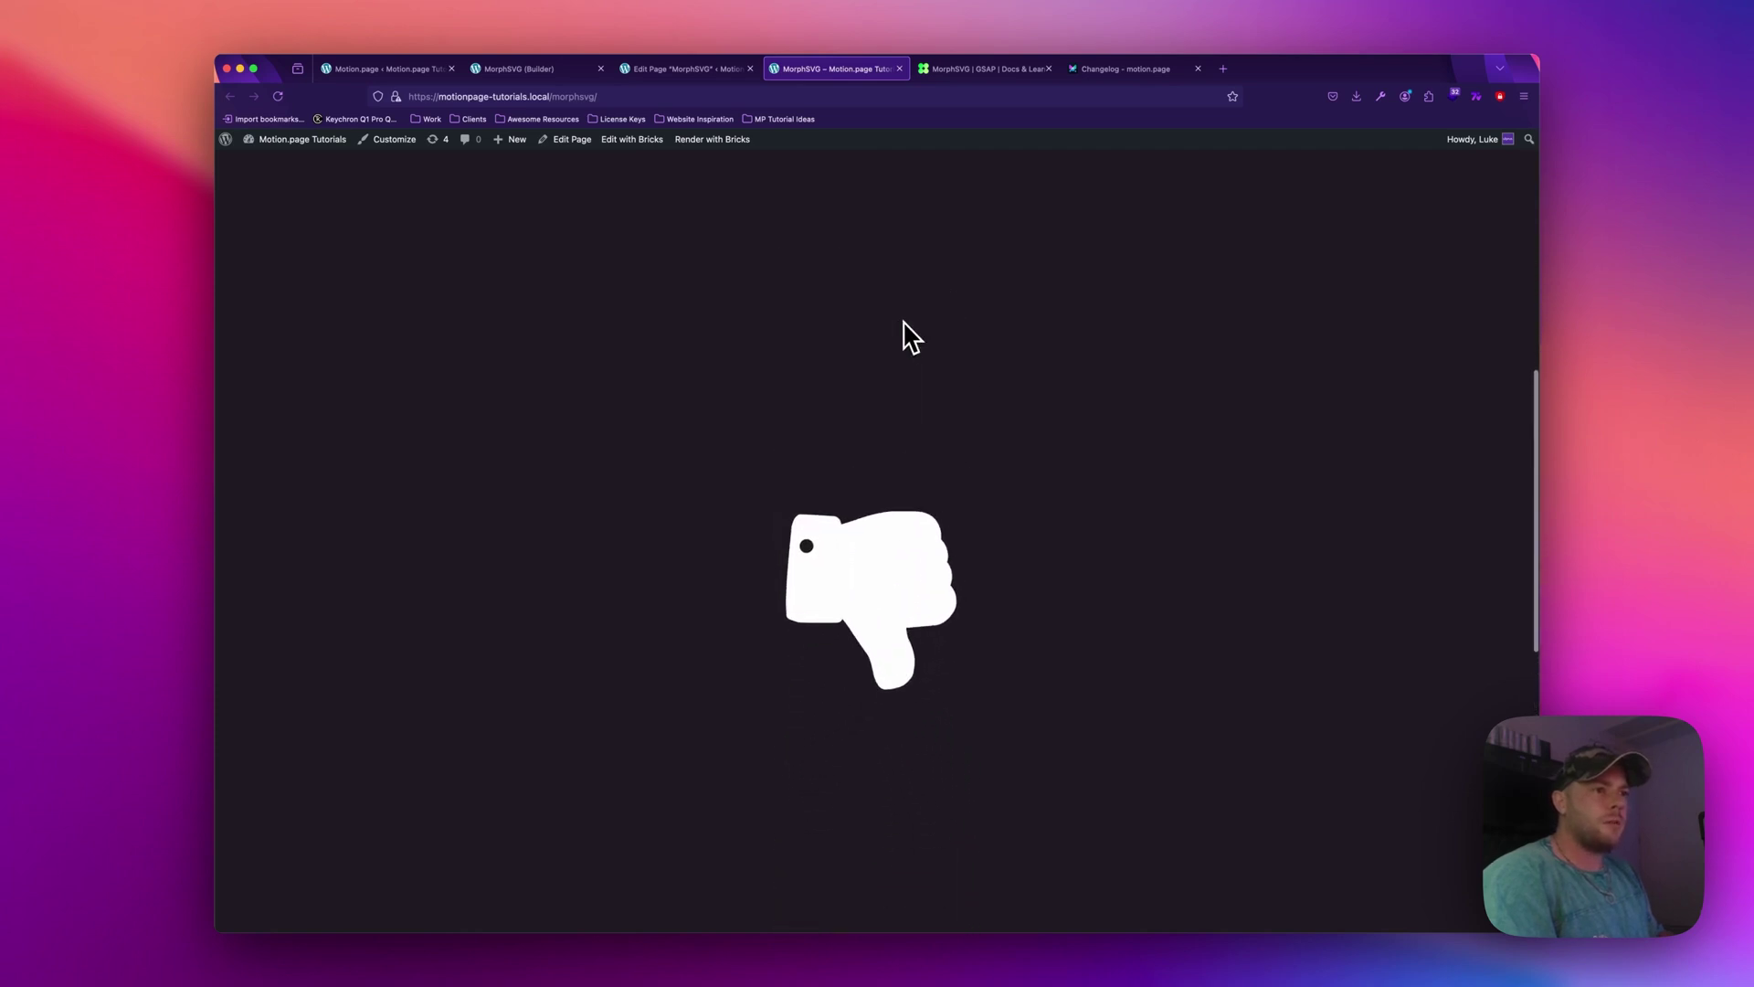
scroll(905, 333, "up", 4)
scroll(905, 333, "down", 4)
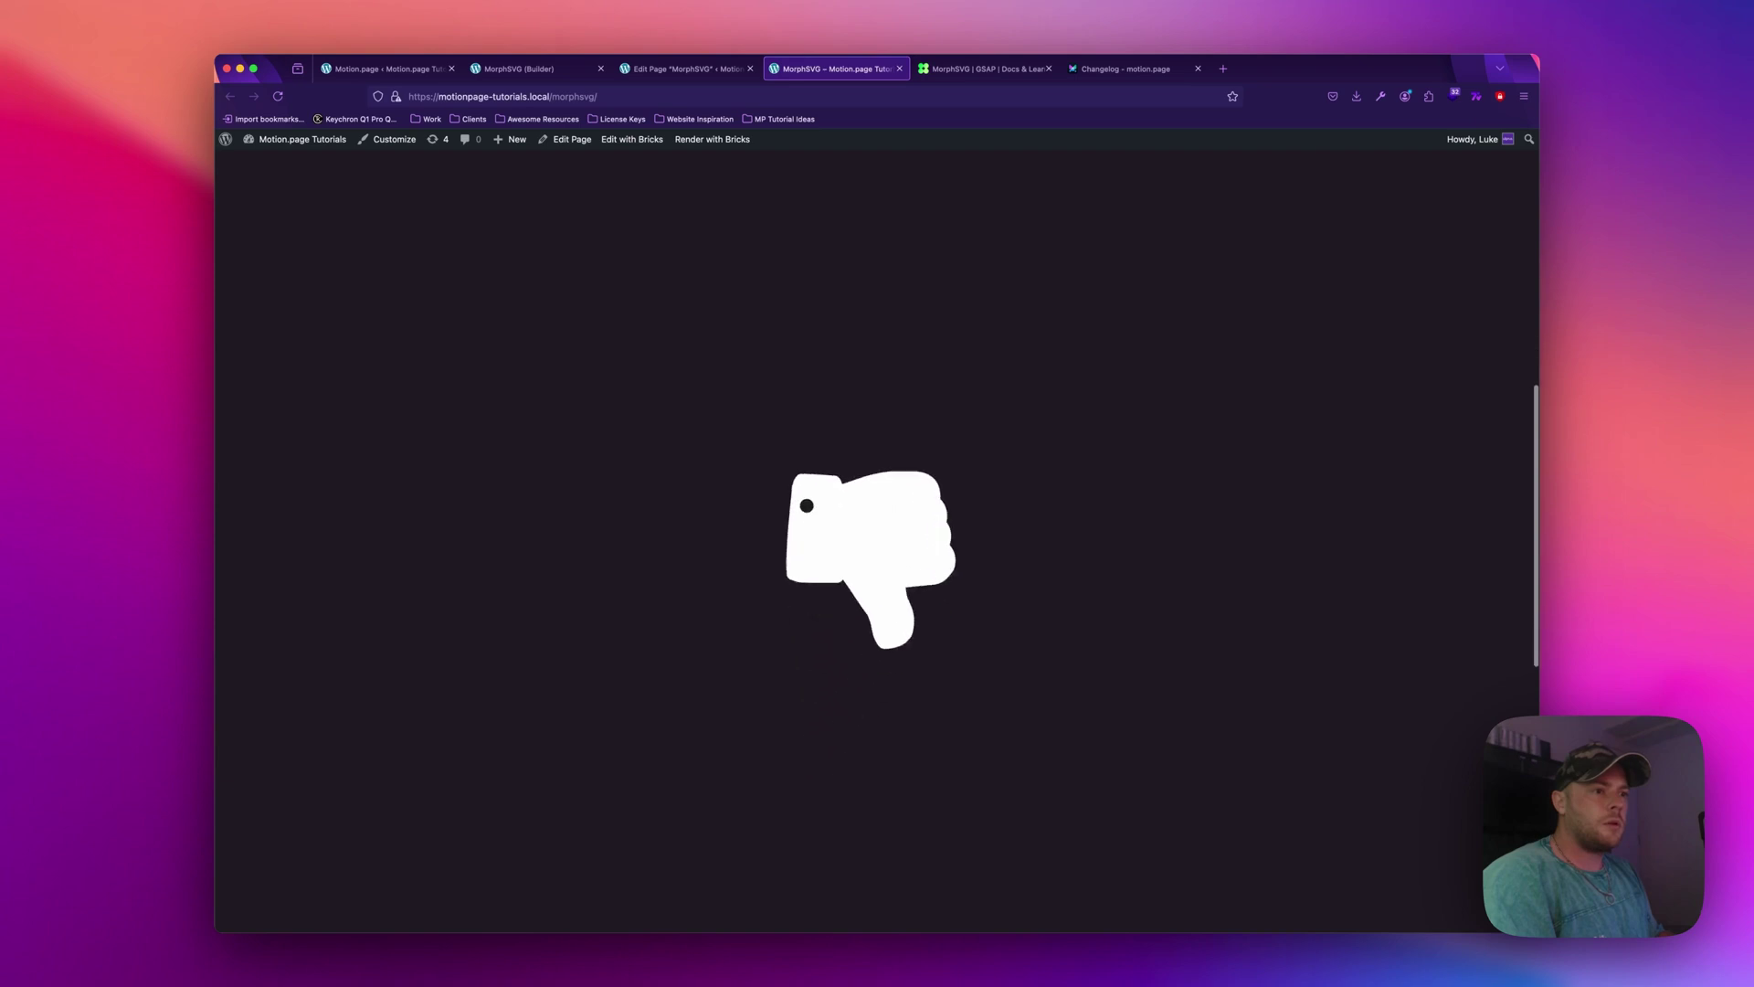
scroll(905, 333, "up", 2)
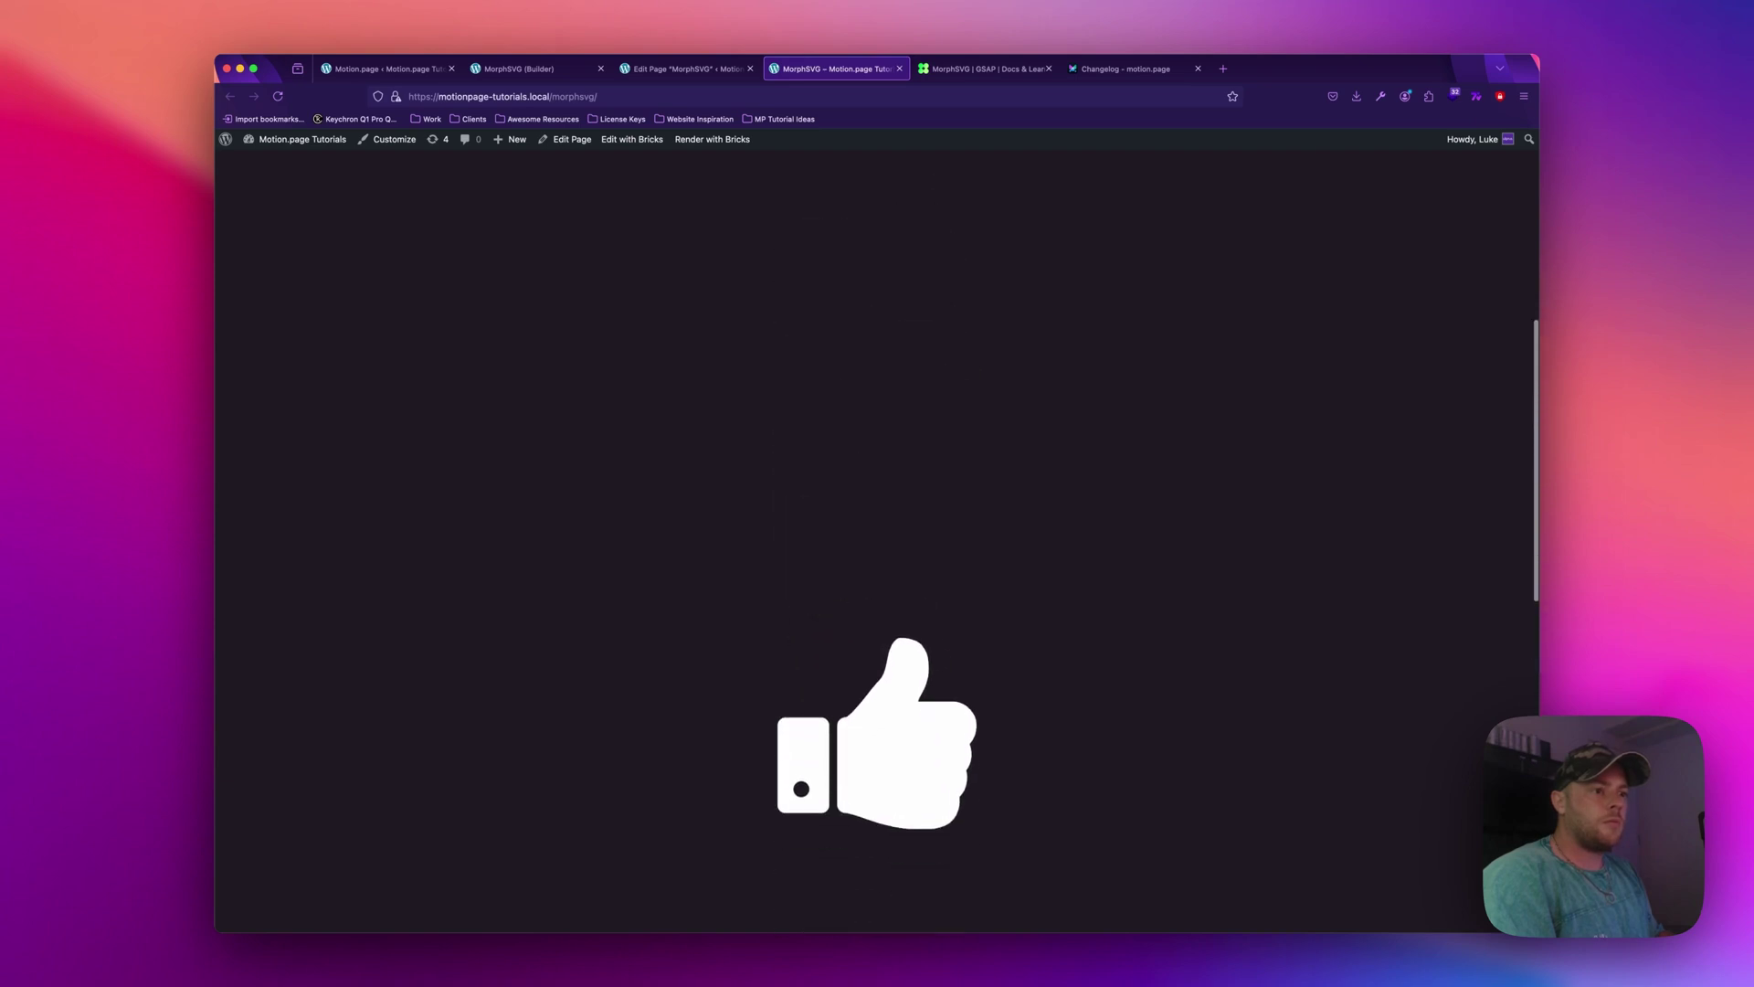
scroll(906, 319, "down", 2)
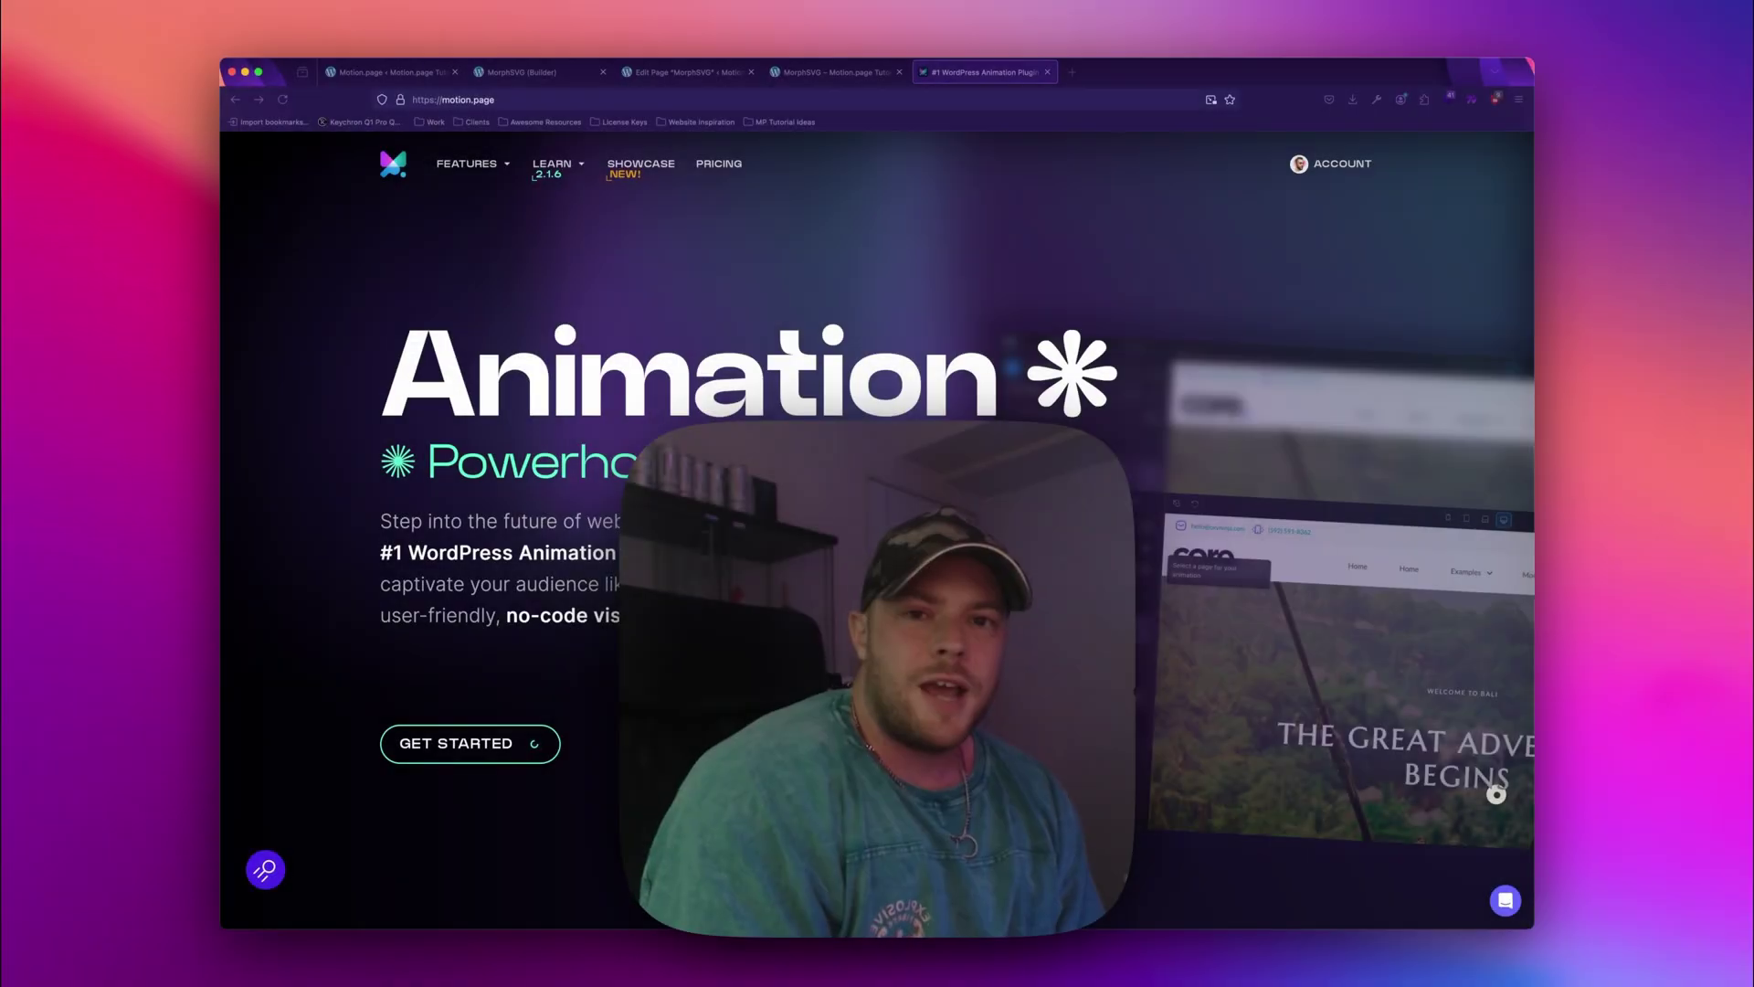